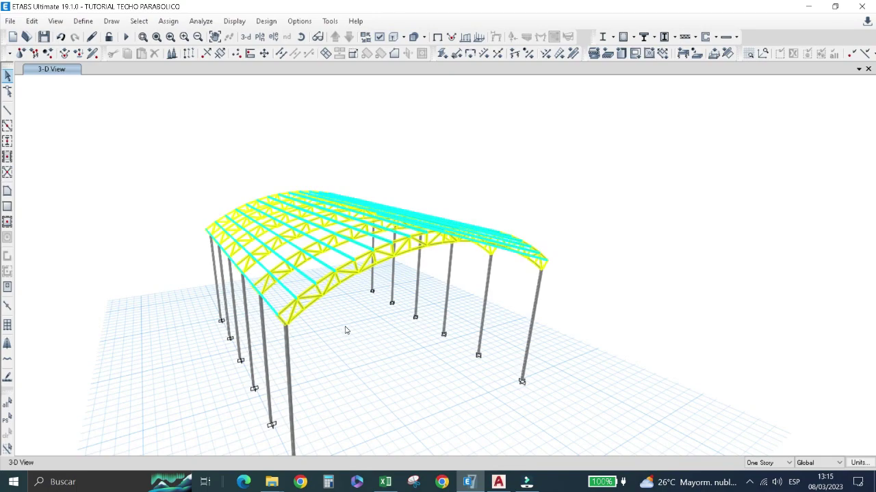
Orbit the parabolic roof to a new angle and turn off the extruded member display.
left_click(301, 36)
mouse_move(273, 156)
left_mouse_down()
mouse_move(290, 207)
mouse_move(225, 199)
left_mouse_up()
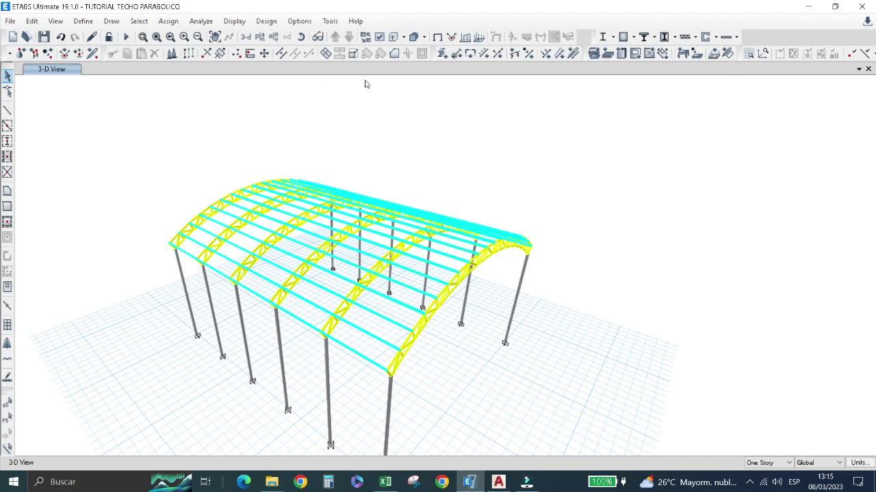
left_click(393, 38)
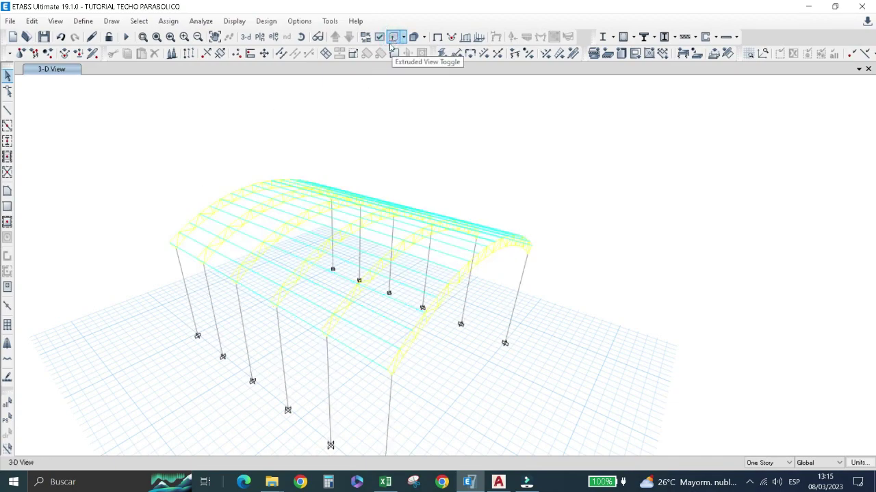
Open the Slab1 slab section for editing and rename it CUBIERTA.
left_click(83, 21)
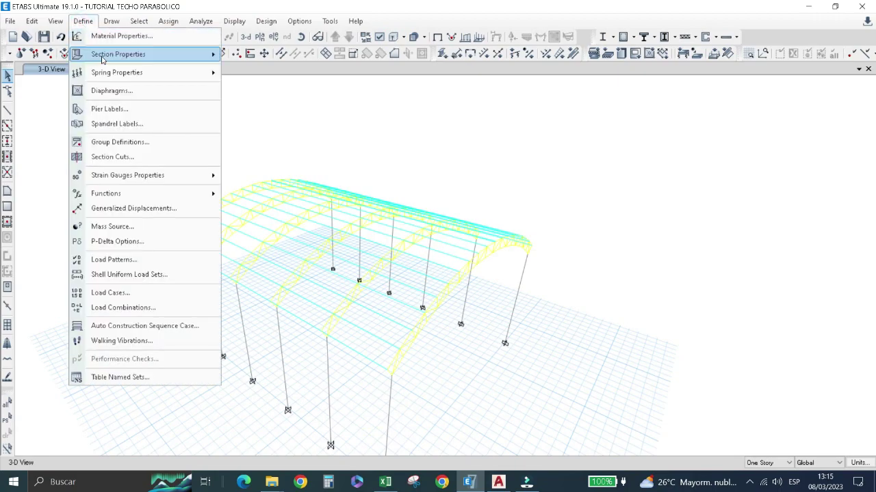
left_click(274, 91)
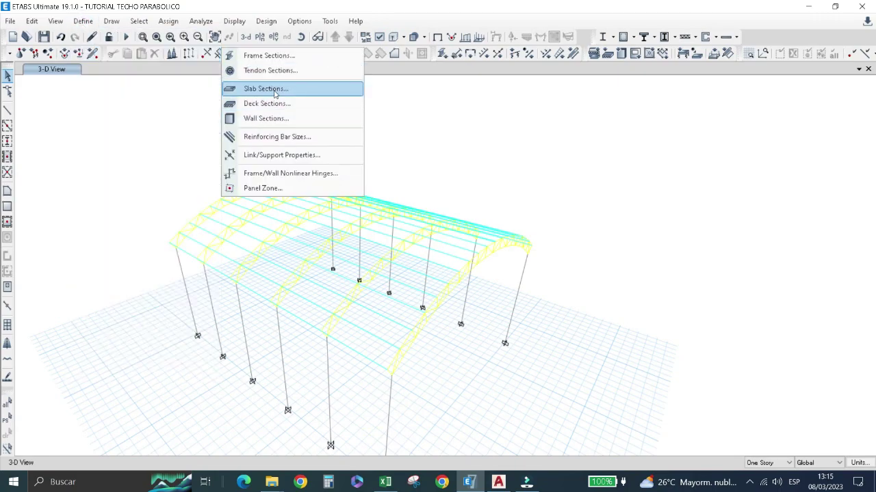
left_click(275, 90)
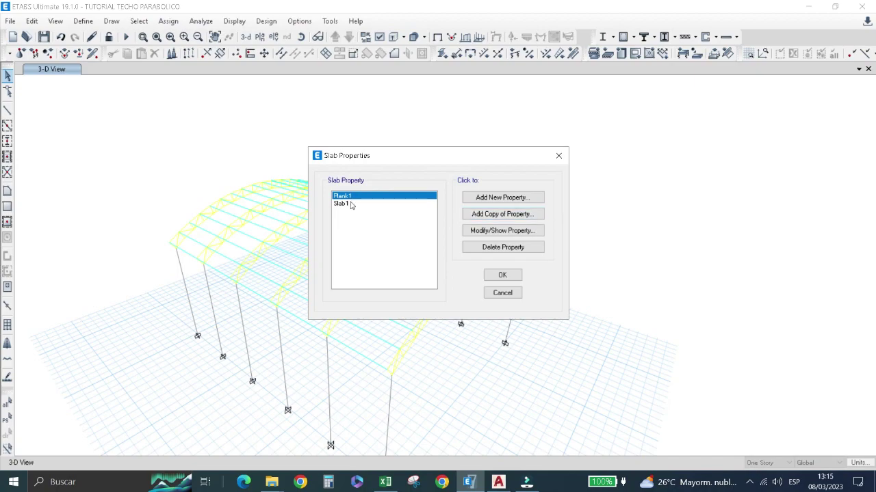
left_click(350, 204)
left_click(507, 230)
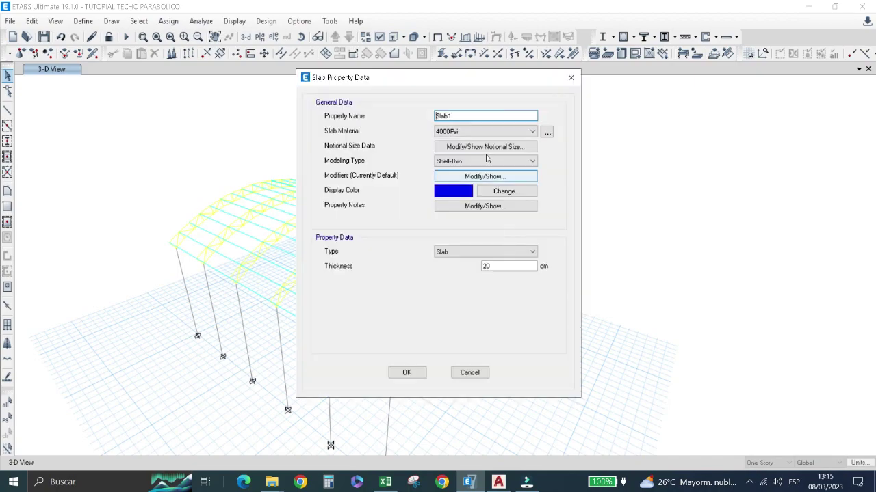
double_click(466, 117)
type("CUBIERTA")
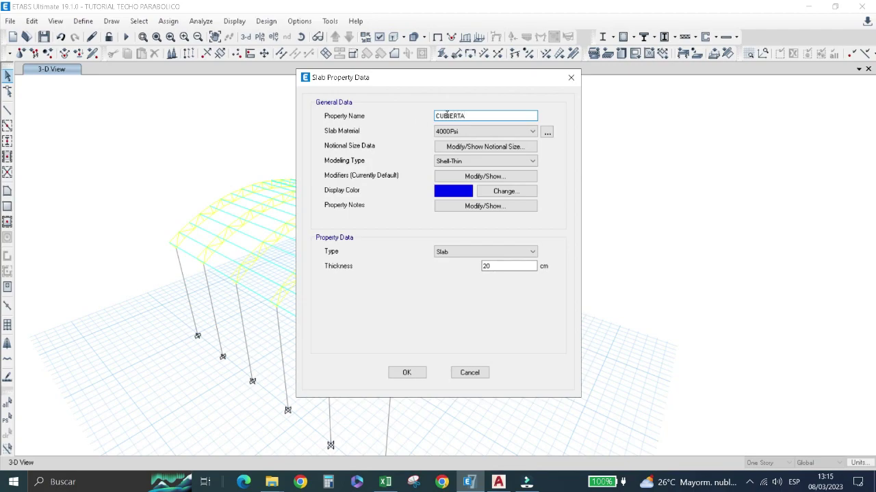
Give CUBIERTA material A572Gr50, Membrane modeling type and a cleared 20 cm thickness.
left_click(478, 131)
left_click(475, 175)
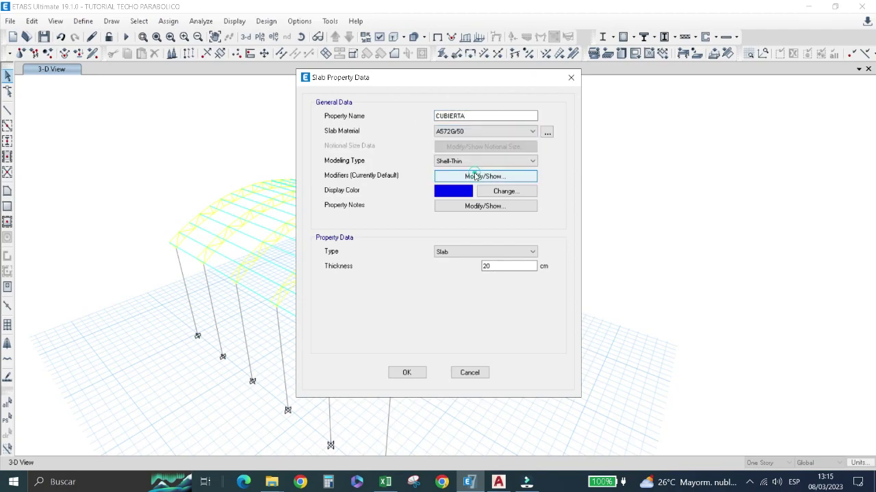
left_click(505, 253)
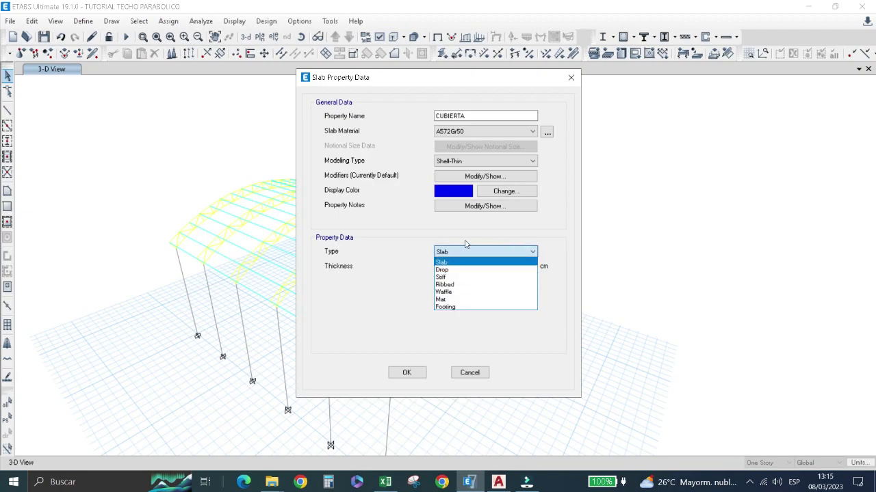
left_click(488, 159)
left_click(487, 161)
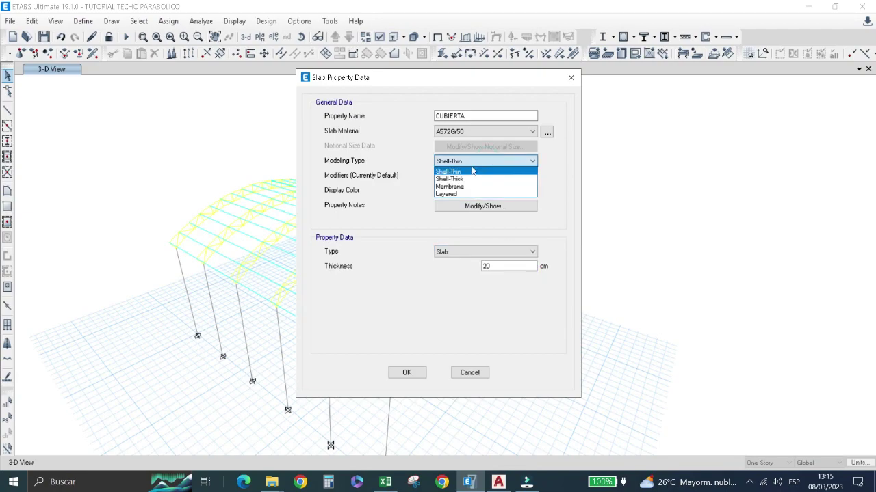
left_click(457, 186)
double_click(503, 266)
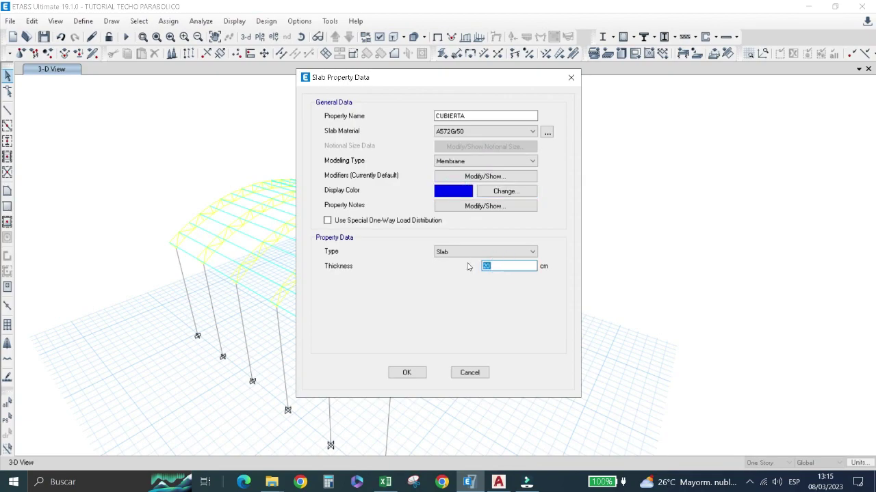
key("BackSpace")
left_click(405, 373)
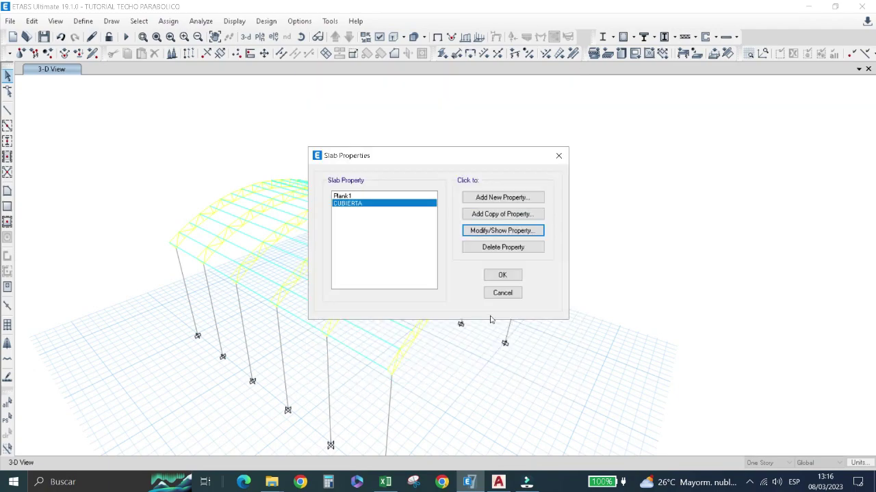
left_click(502, 277)
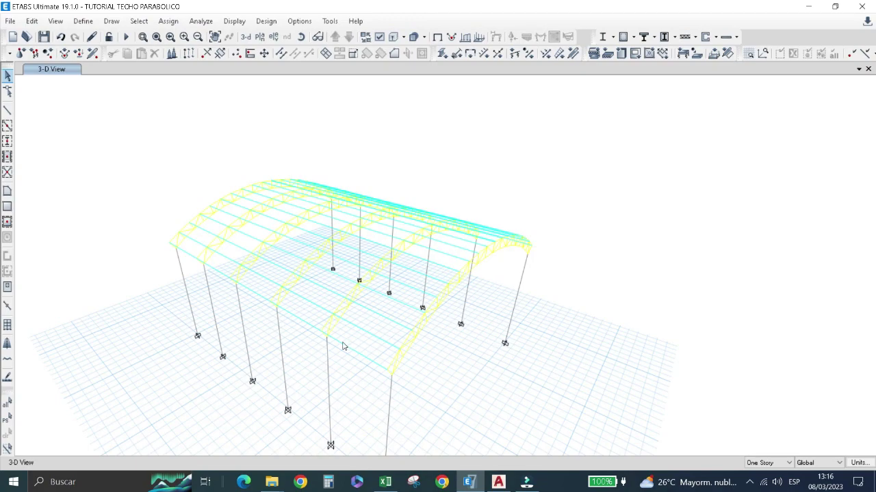
Hide the architectural plan layers and the ground horizon in the view display options.
scroll(348, 342, "up", 4)
scroll(348, 333, "down", 5)
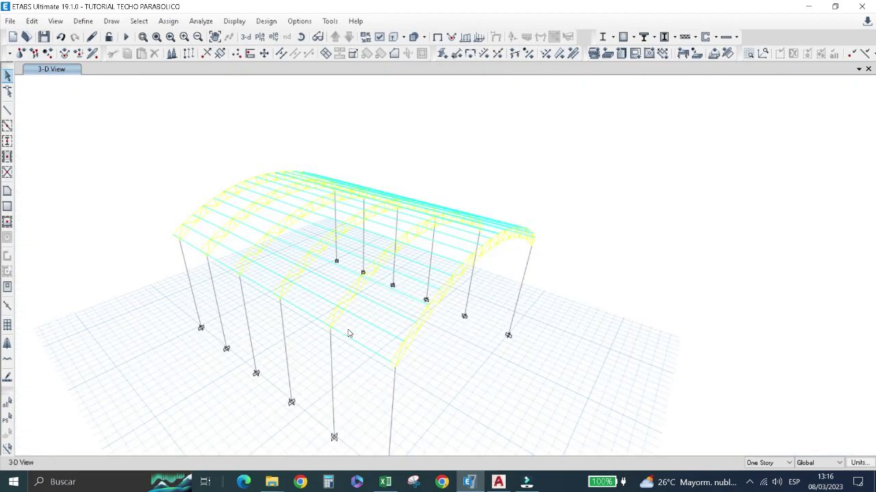
right_click(171, 132)
left_click(338, 93)
left_click(379, 37)
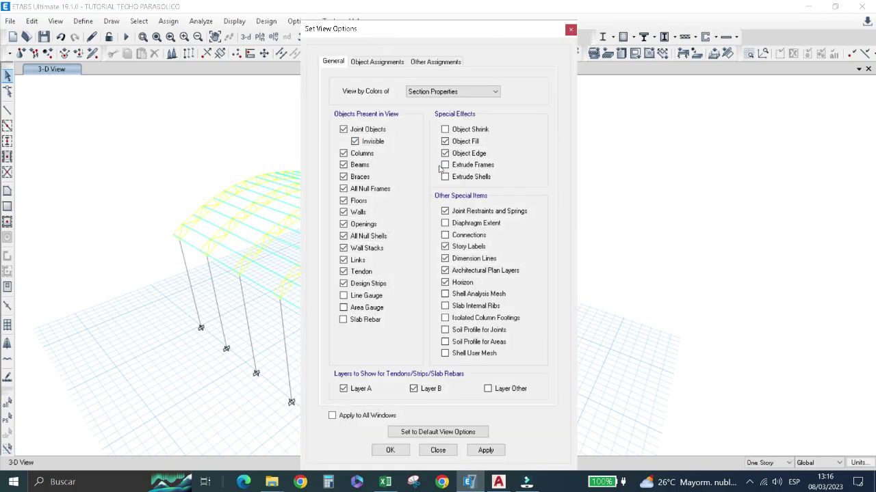
left_click(444, 270)
left_click(484, 450)
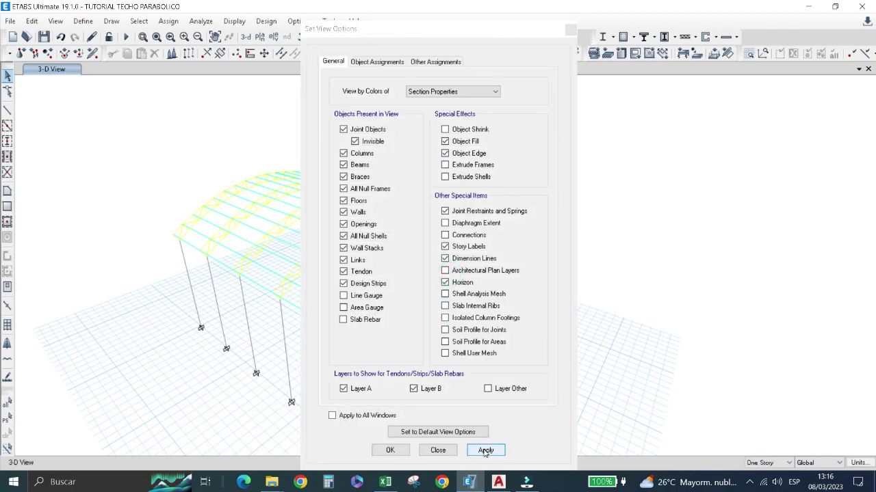
left_click(445, 281)
left_click(486, 450)
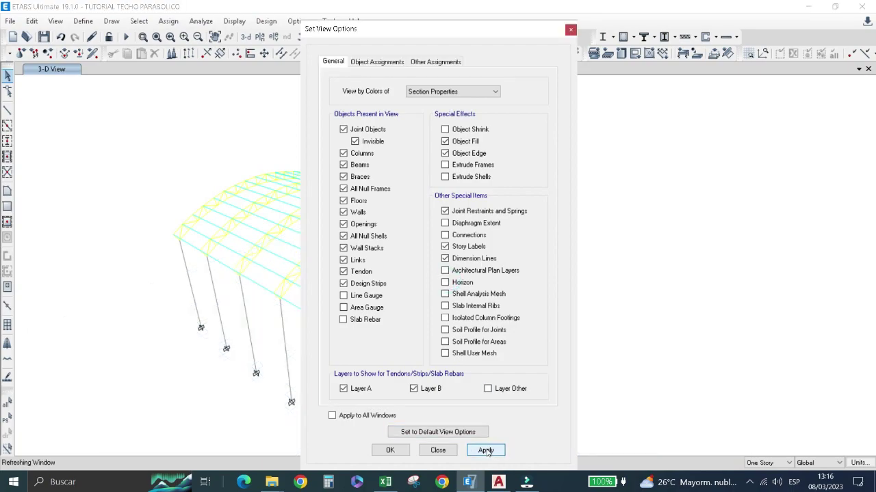
left_click(388, 450)
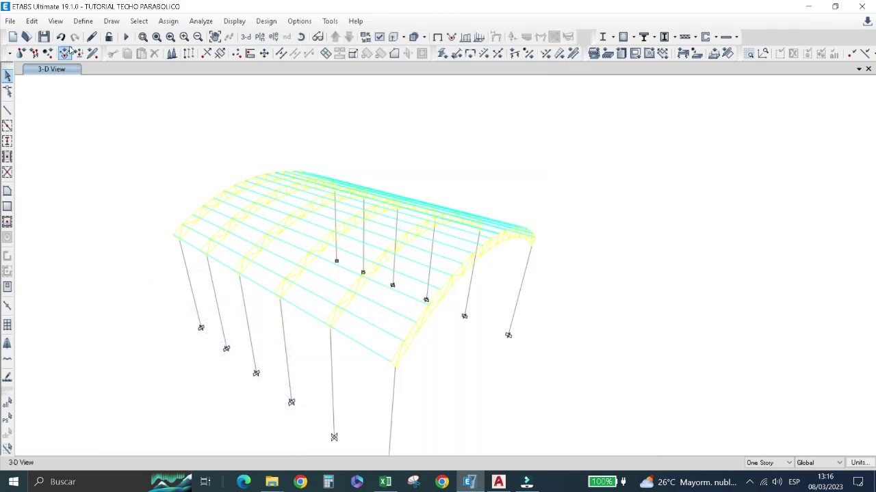
Show the global X-Y-Z axes and hide the grid lines and bubbles.
left_click(83, 22)
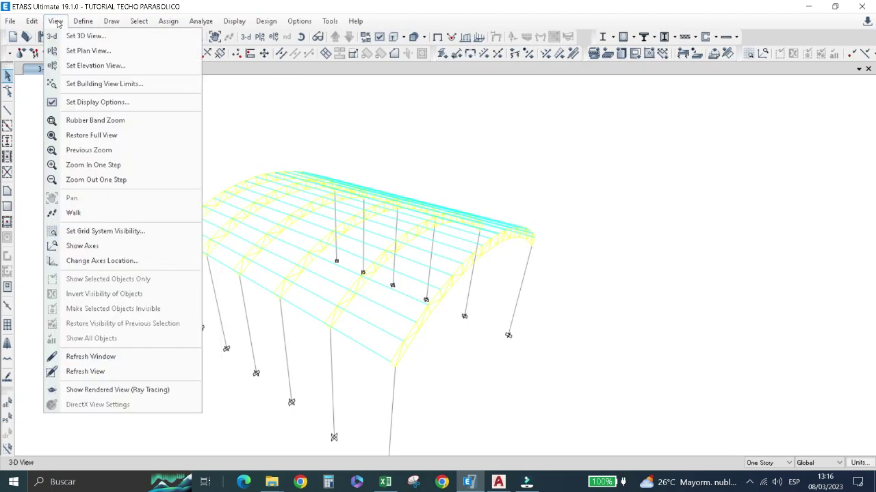
left_click(88, 235)
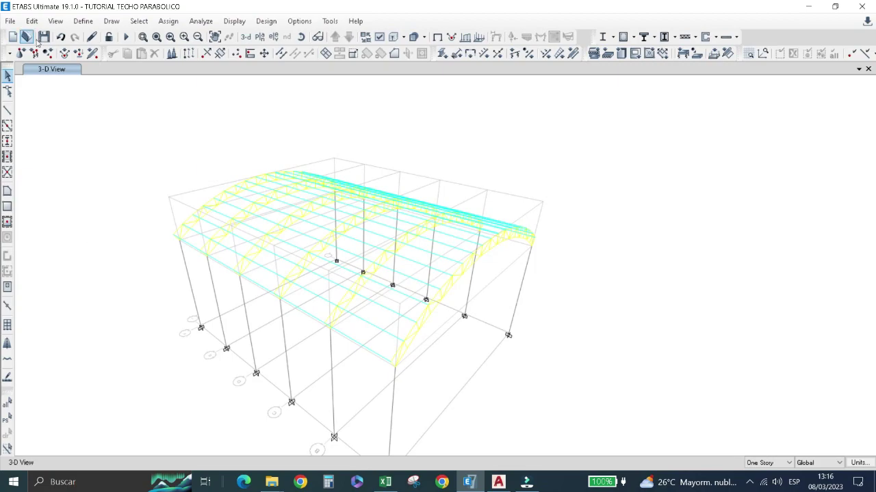
left_click(56, 22)
left_click(68, 248)
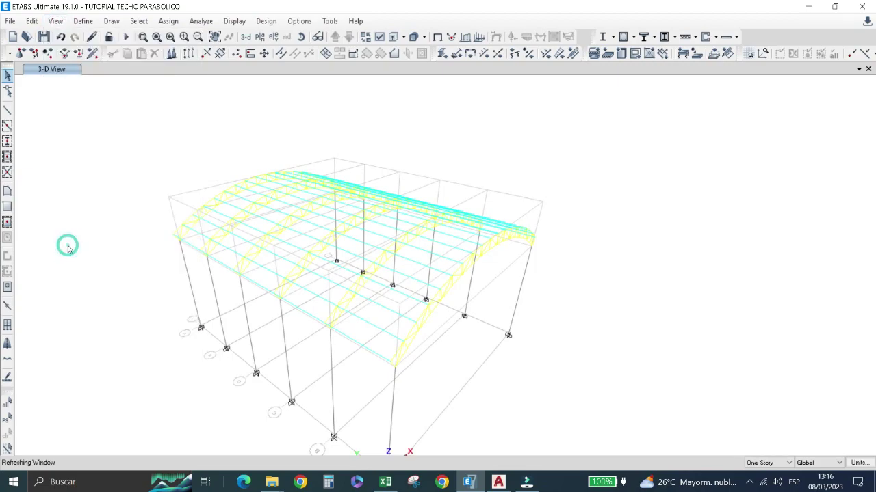
left_click(55, 21)
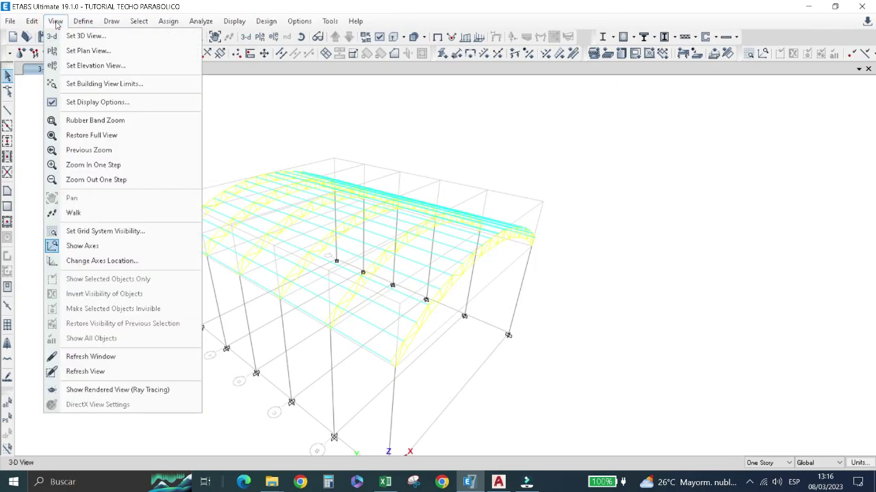
left_click(69, 235)
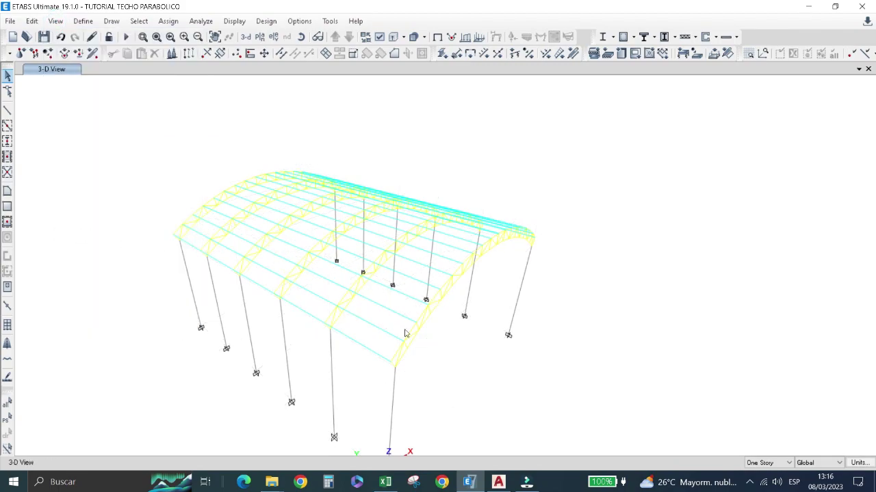
scroll(356, 334, "up", 3)
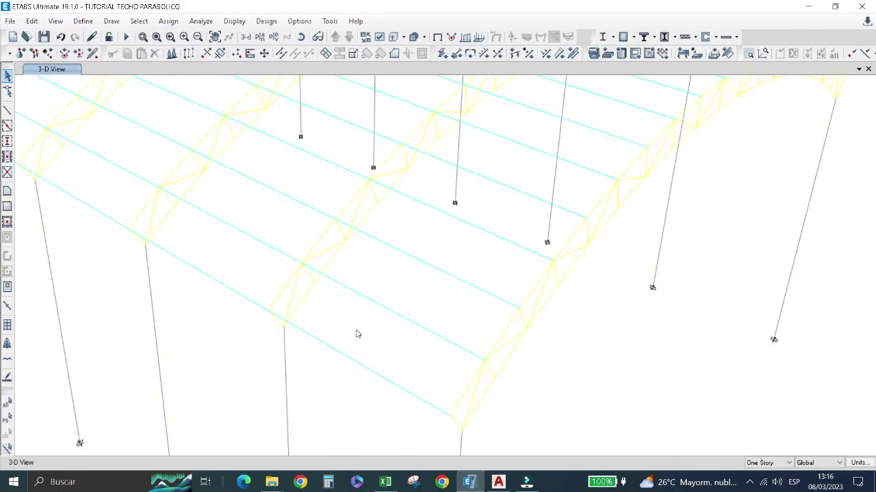
scroll(357, 334, "down", 3)
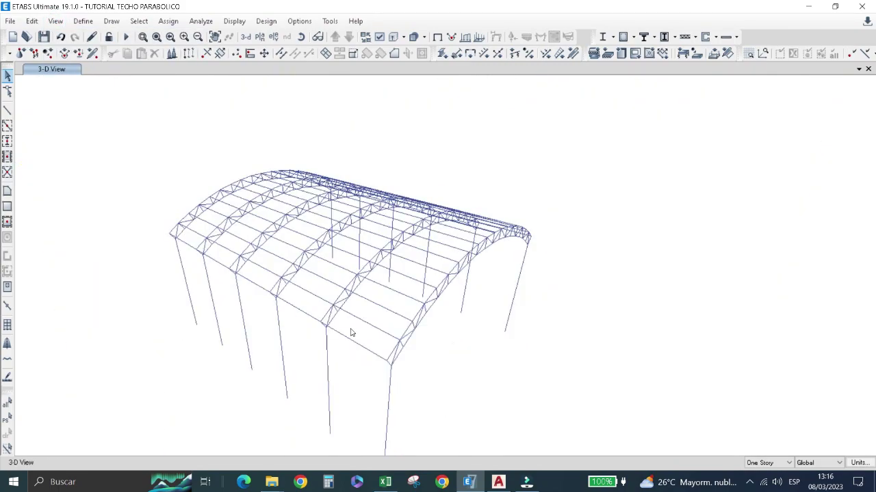
Draw the first CUBIERTA roof panel between truss joints at the roof edge.
left_click(8, 192)
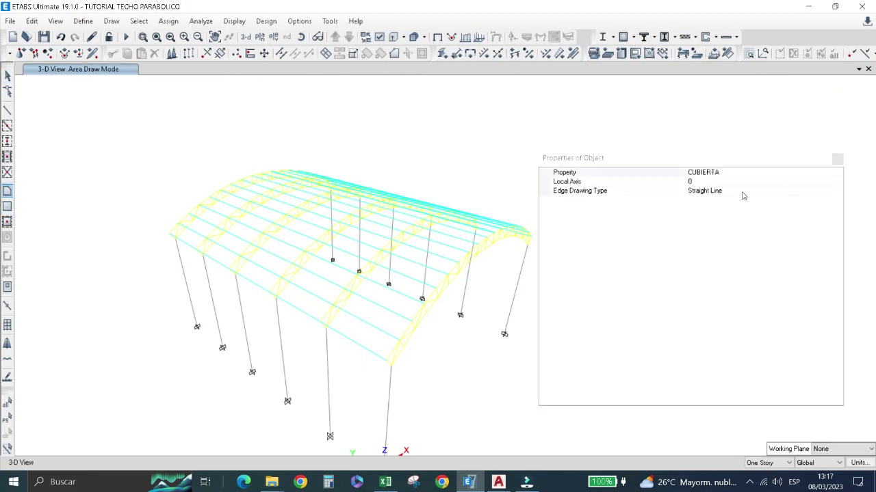
scroll(299, 334, "up", 3)
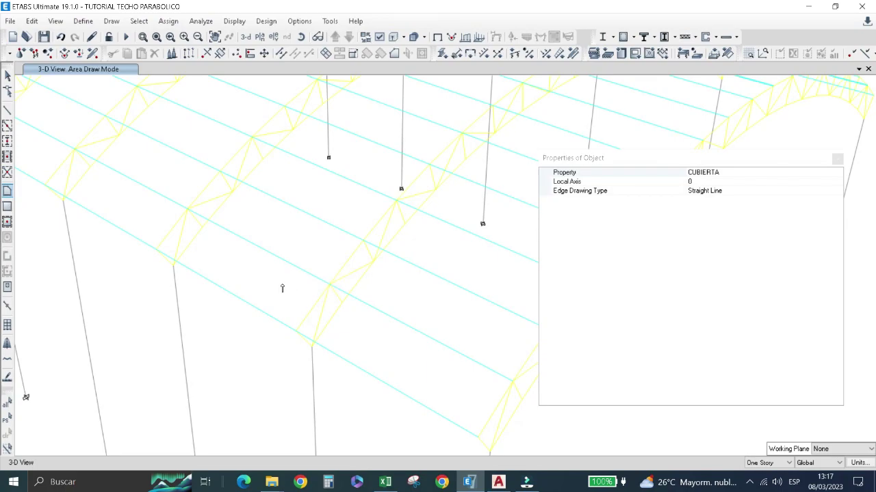
left_click(329, 283)
left_click(329, 284)
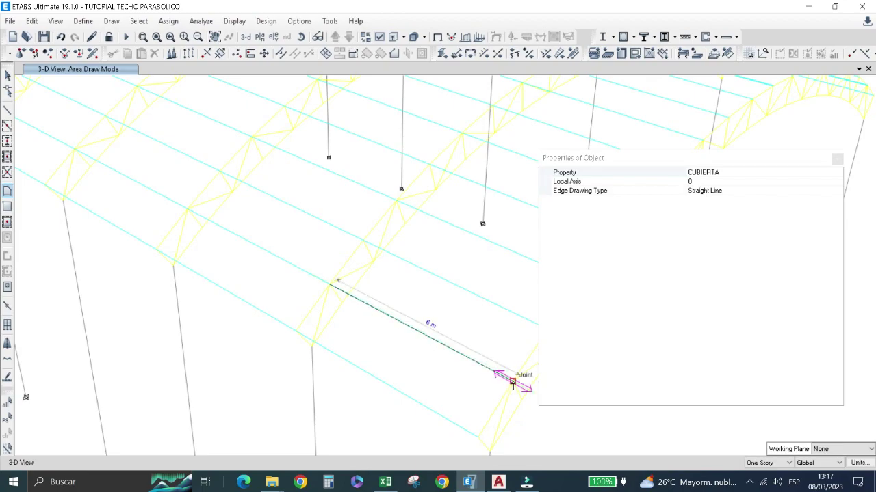
left_click(512, 380)
left_click(477, 437)
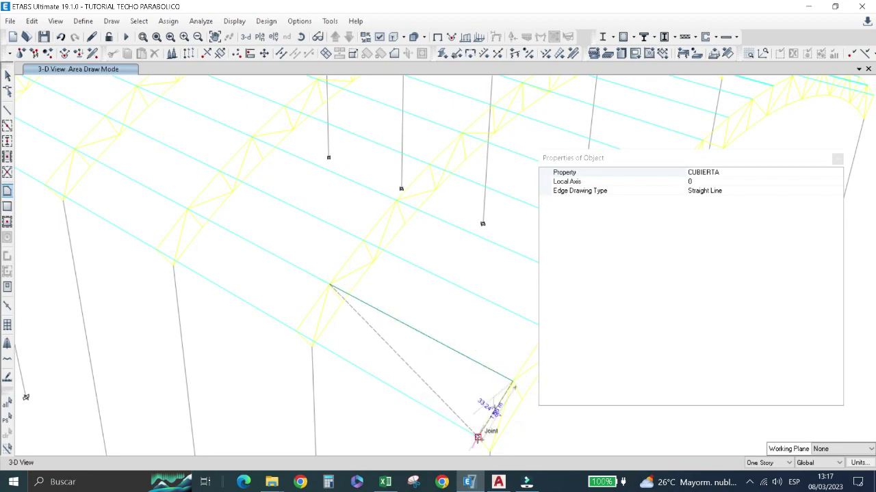
left_click(296, 331)
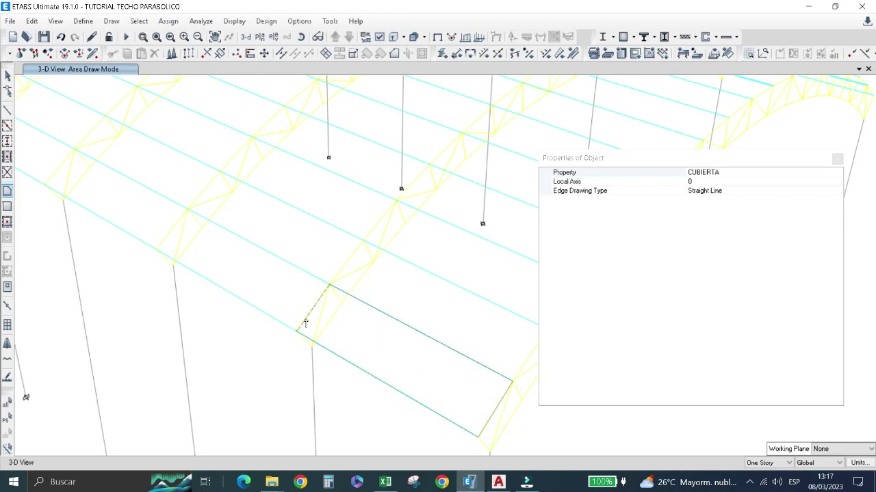
left_click(329, 284)
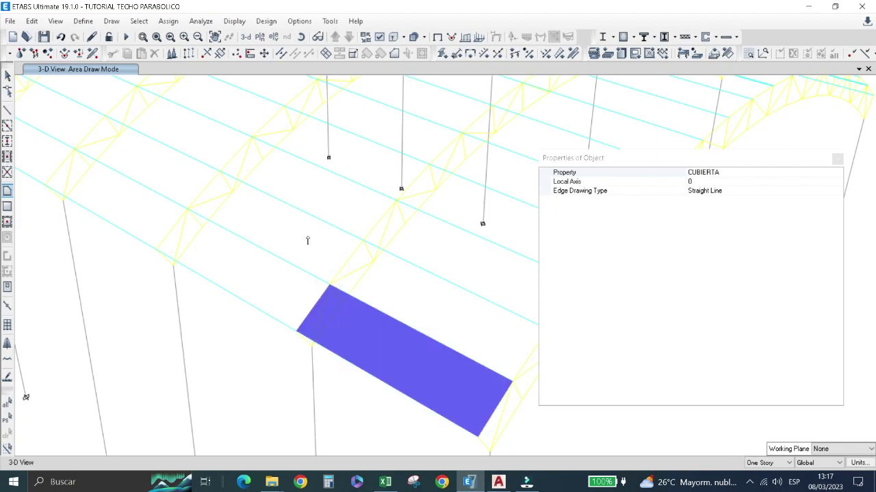
scroll(377, 254, "down", 5)
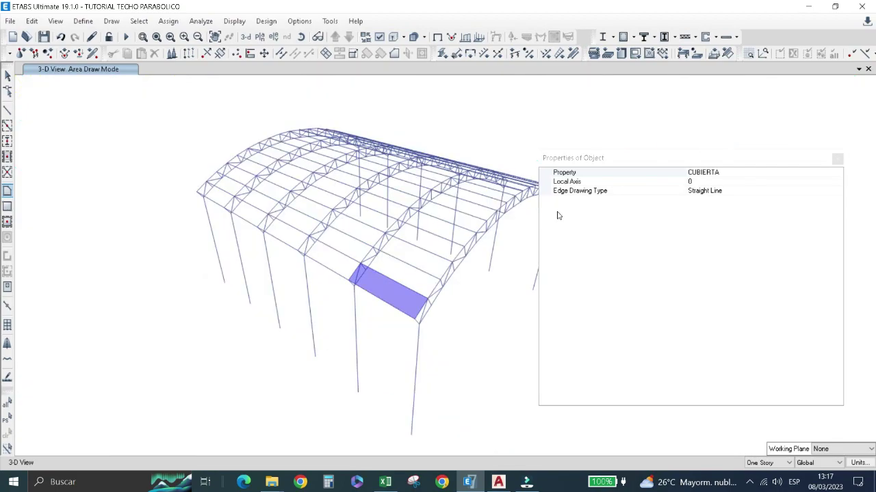
scroll(475, 244, "up", 5)
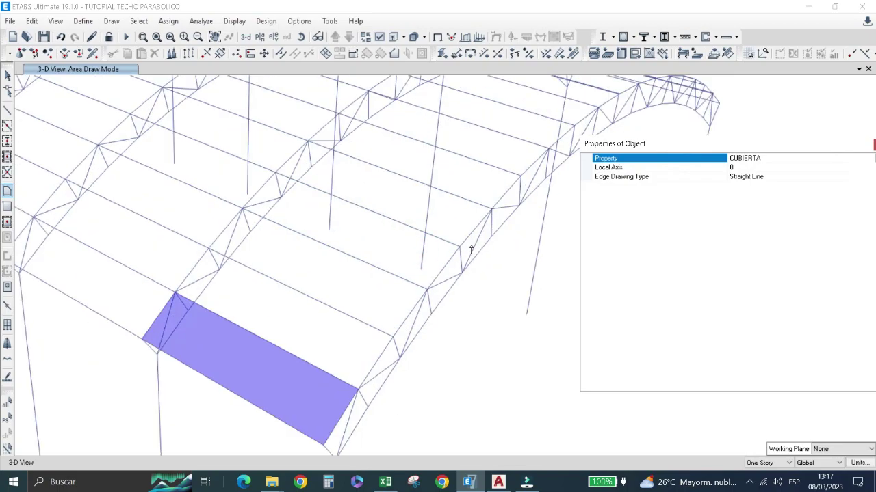
Draw the next two CUBIERTA panels beside the first, moving up the arch.
left_click(212, 247)
left_click(392, 338)
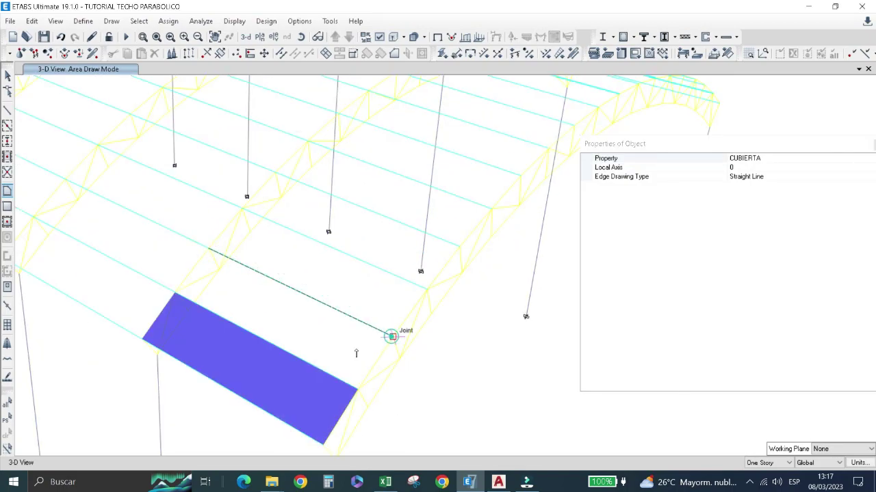
left_click(174, 293)
left_click(208, 247)
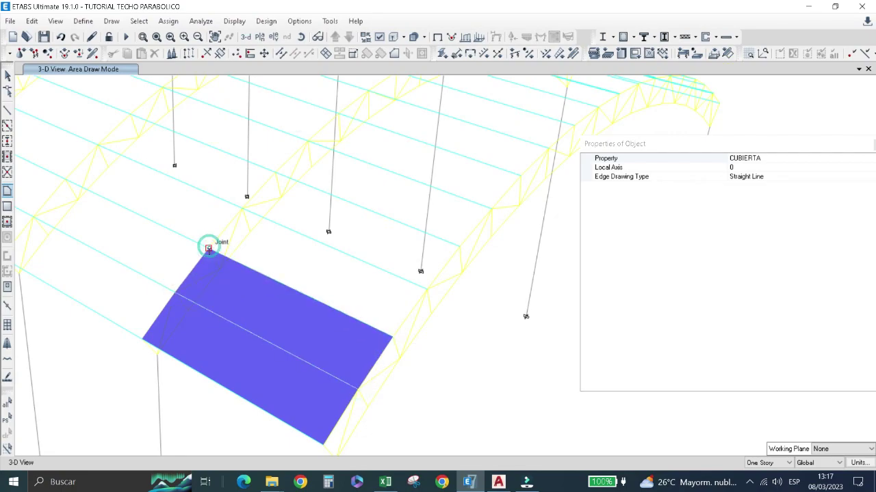
left_click(242, 208)
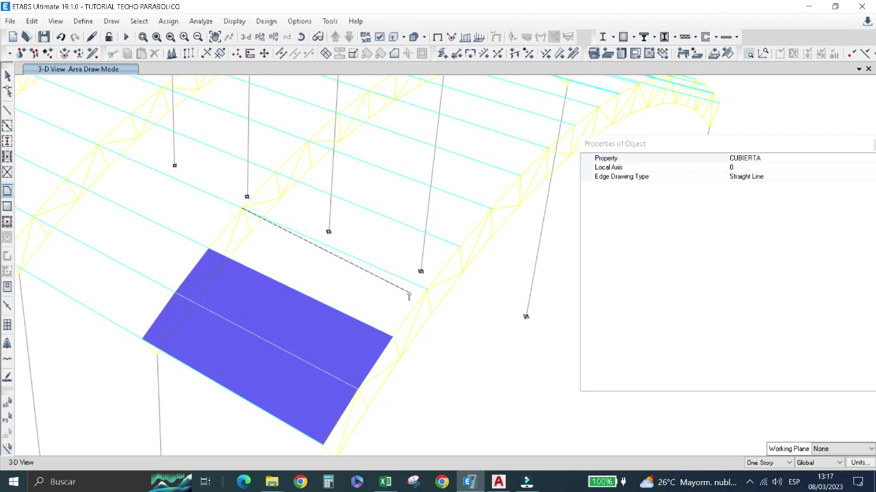
left_click(424, 288)
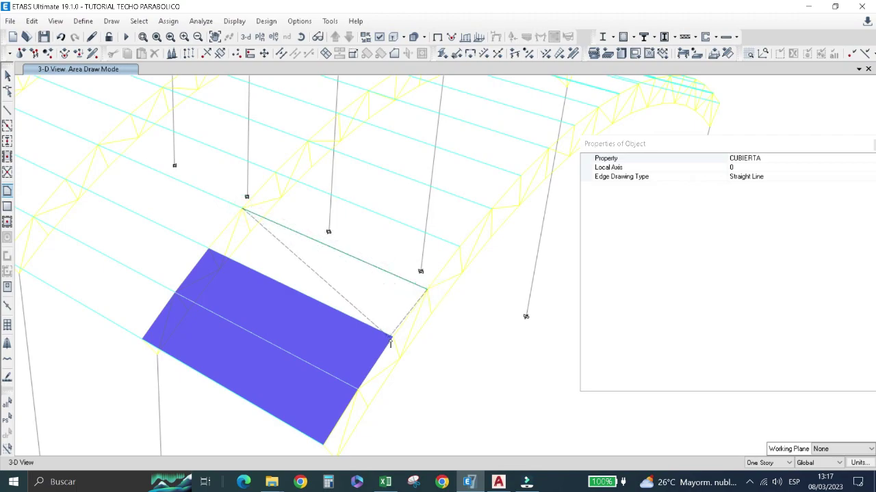
left_click(392, 335)
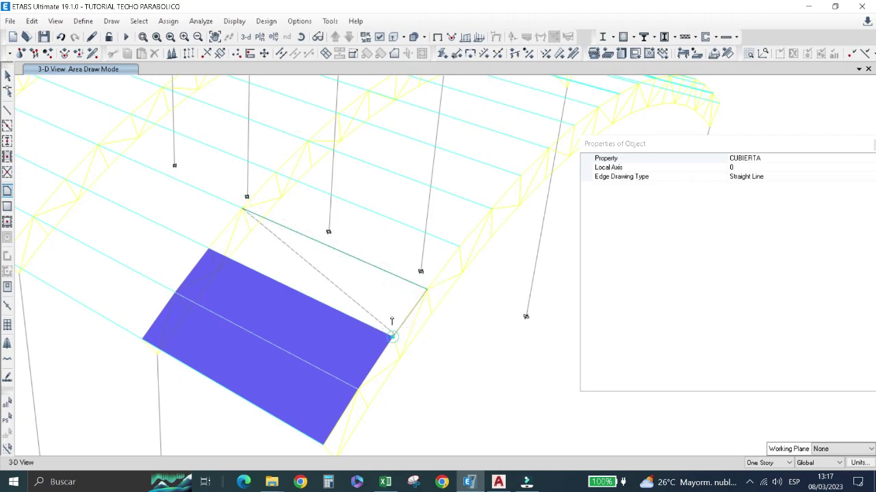
left_click(208, 249)
left_click(242, 208)
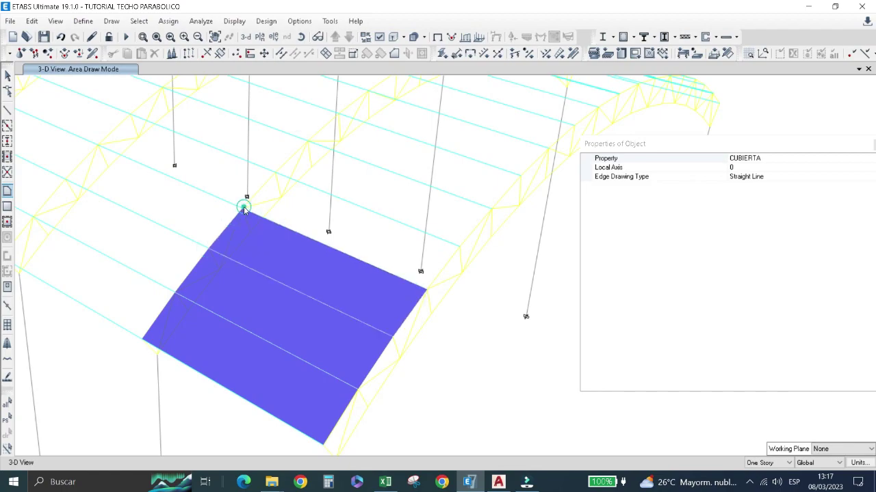
Add two more roof panels further up the arch toward the crown.
left_click(277, 174)
left_click(459, 245)
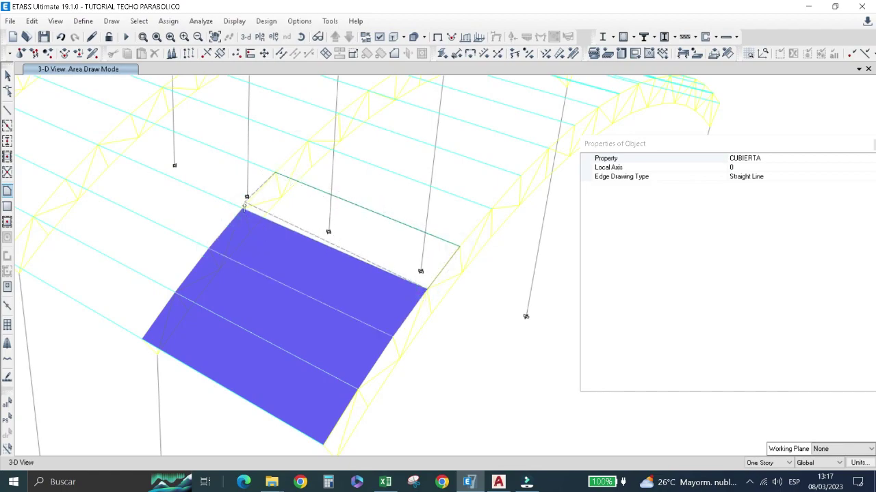
left_click(425, 288)
left_click(276, 174)
left_click(308, 142)
left_click(276, 174)
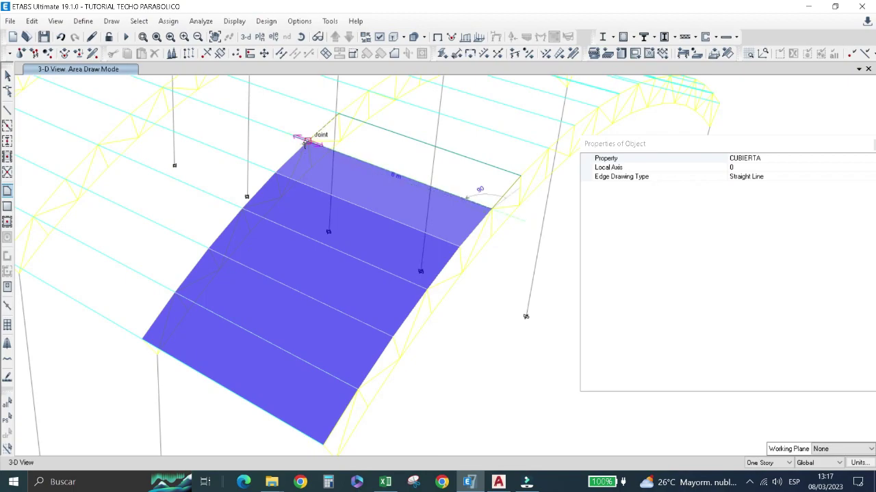
middle_click_drag(368, 89, 243, 193)
left_click(242, 193)
left_click(423, 253)
left_click(393, 280)
left_click(212, 219)
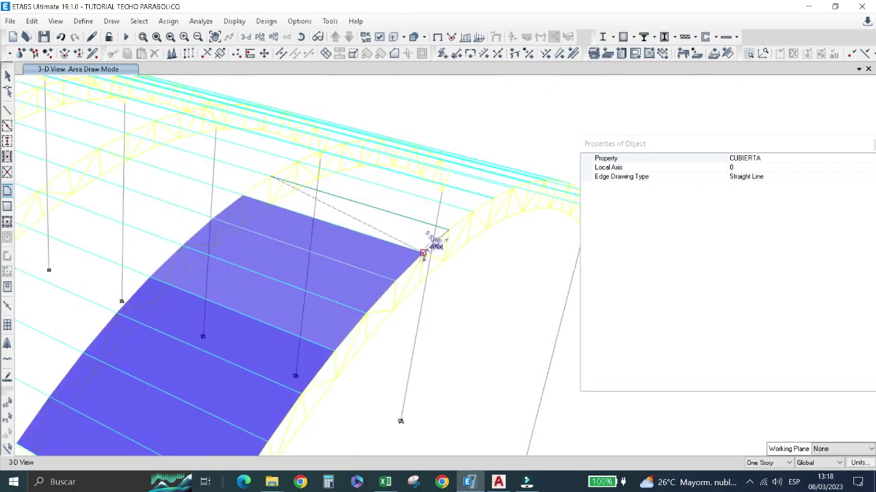
left_click(243, 194)
scroll(285, 295, "up", 3)
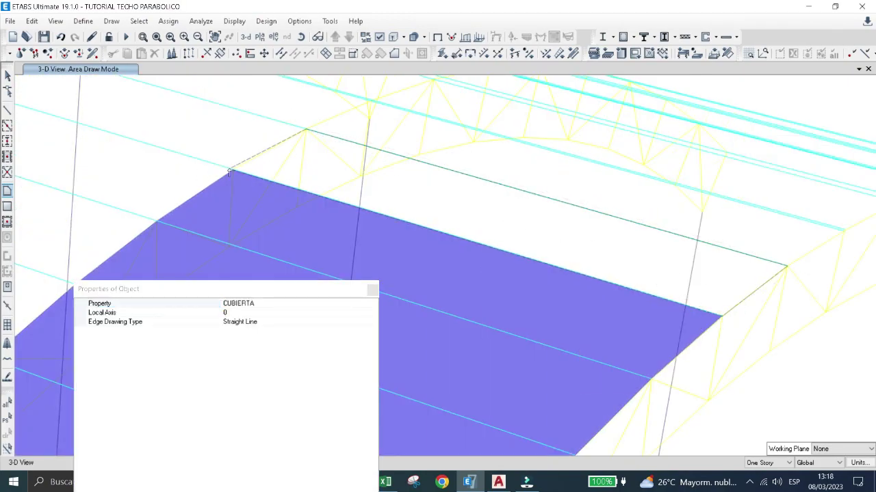
scroll(296, 132, "down", 3)
scroll(479, 239, "up", 5)
scroll(609, 239, "up", 2)
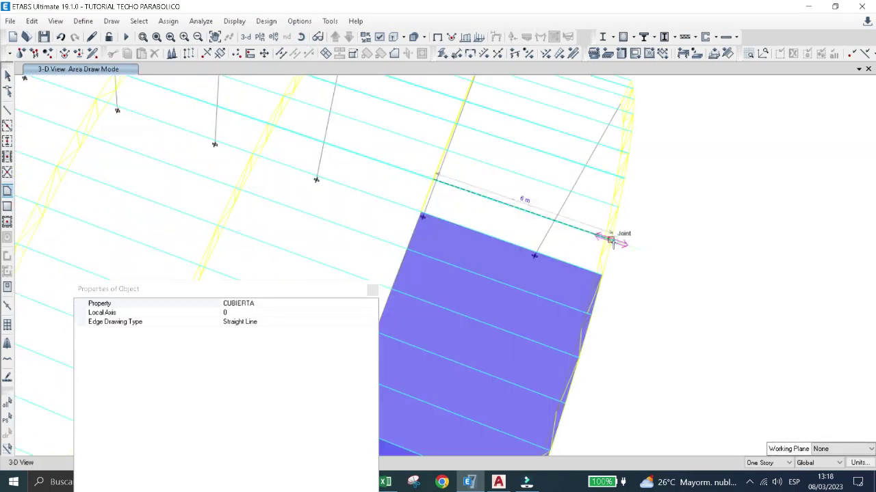
Delete the misdrawn triangular area and draw a polygon panel along the upper joint row.
key("Escape")
left_click(453, 206)
left_click(31, 21)
left_click(43, 109)
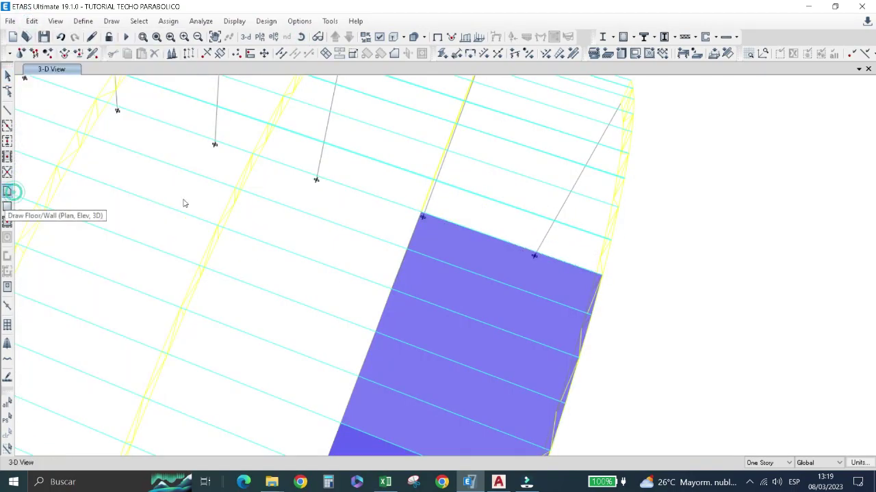
left_click(7, 191)
left_click(444, 149)
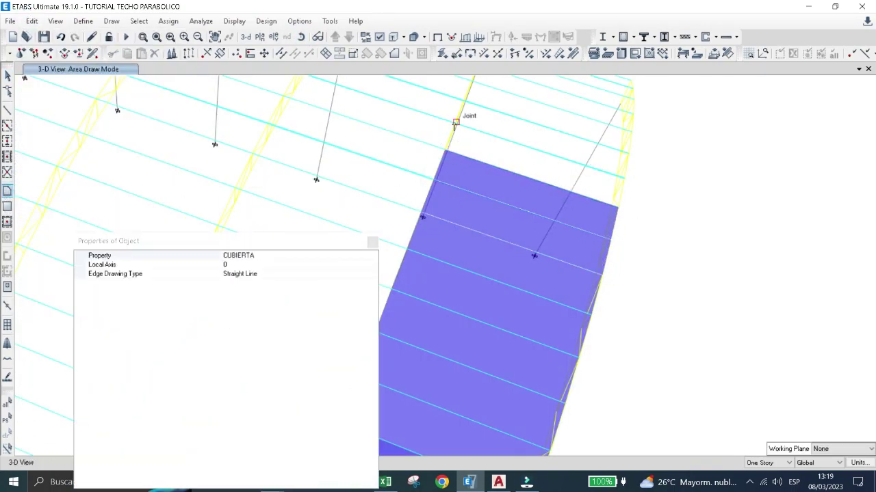
left_click(621, 198)
double_click(456, 123)
key("Escape")
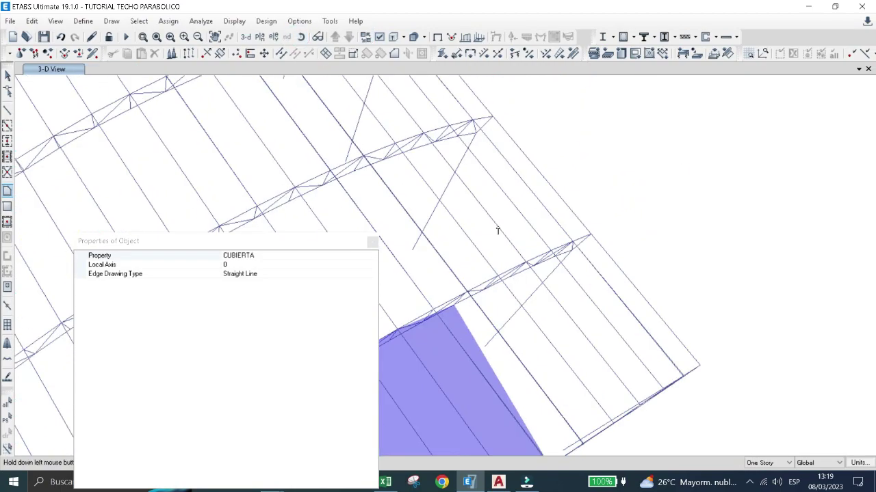
Delete the wrongly drawn shell.
middle_click_drag(437, 273, 520, 260, "shift")
left_click(506, 260)
left_click(31, 21)
left_click(45, 115)
Draw a strip area at the roof edge beside the existing panel band.
left_click(6, 191)
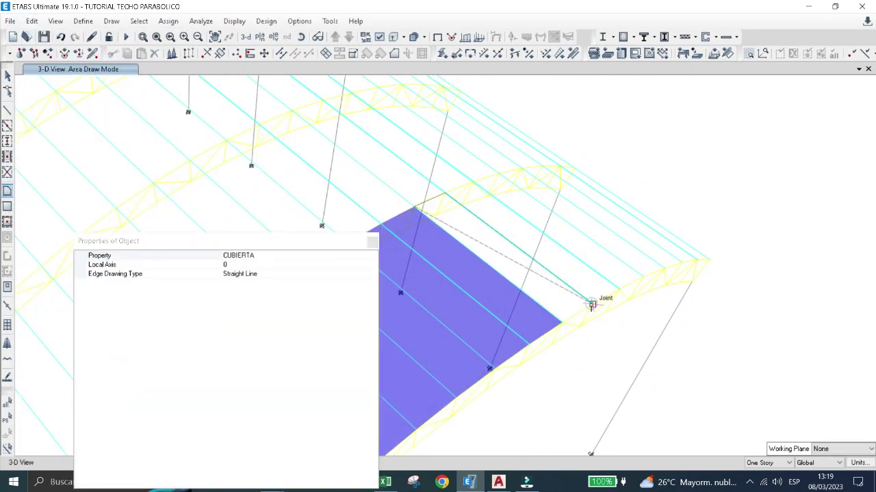
scroll(460, 186, "up", 3)
scroll(460, 186, "up", 2)
scroll(461, 186, "down", 3)
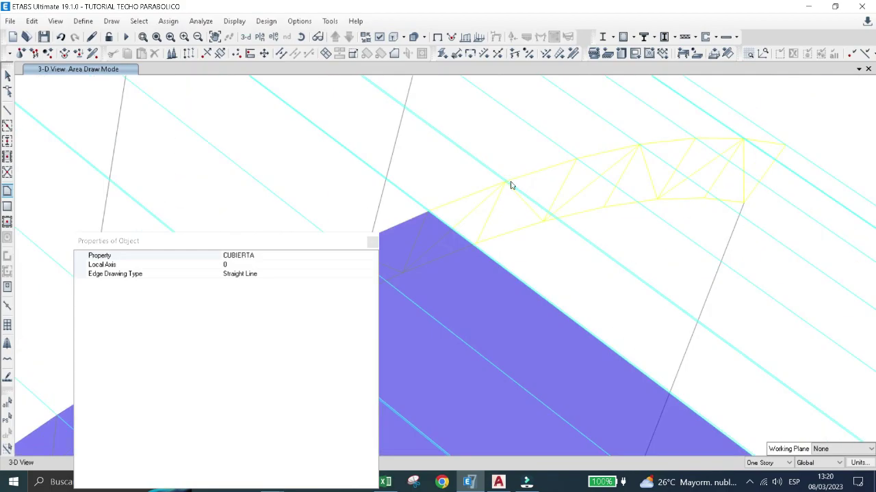
middle_click_drag(512, 186, 463, 209, "shift")
scroll(463, 209, "up", 3)
scroll(515, 128, "down", 2)
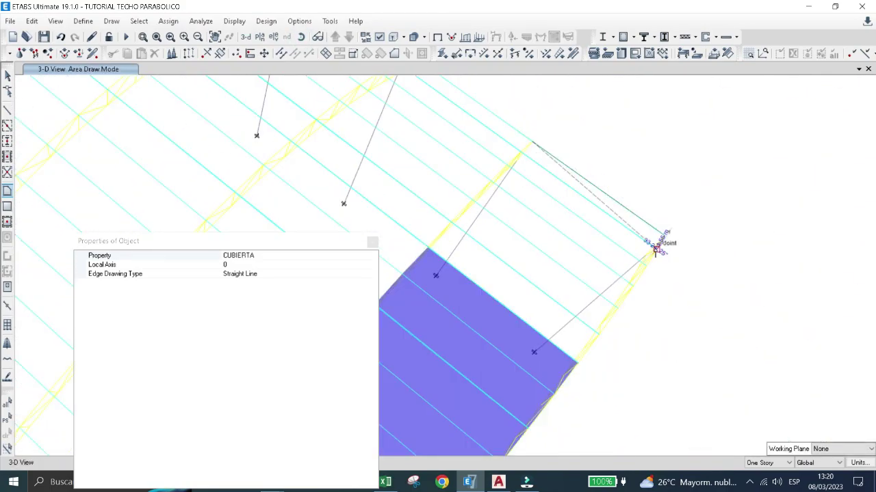
left_click(661, 244)
scroll(481, 150, "up", 2)
scroll(480, 150, "down", 2)
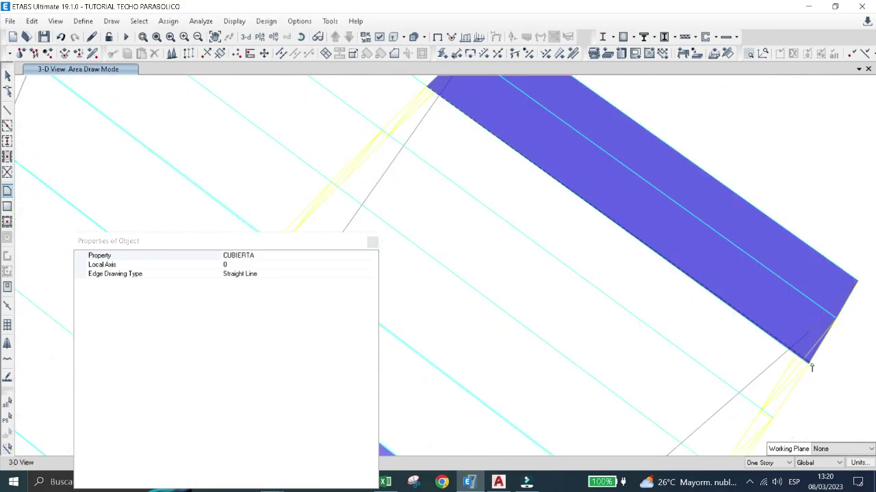
left_click(418, 171)
scroll(414, 164, "down", 2)
scroll(406, 149, "up", 3)
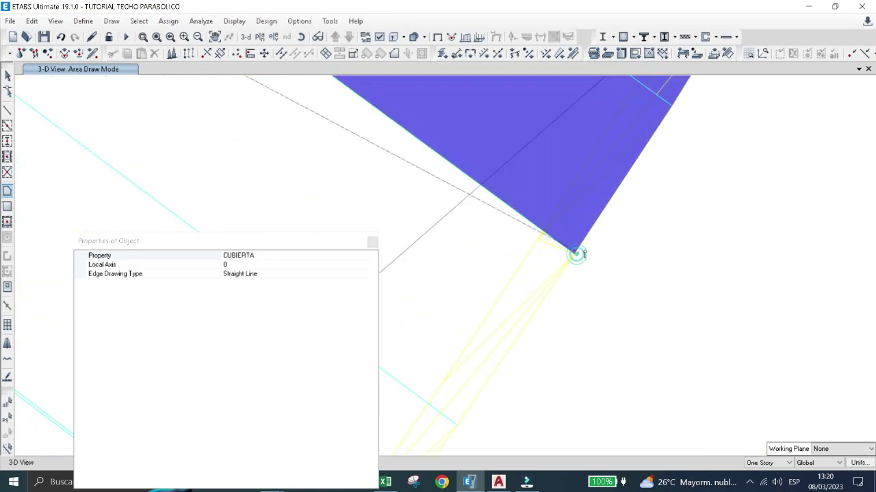
scroll(367, 209, "down", 2)
scroll(371, 205, "up", 2)
scroll(681, 323, "up", 2)
key("Escape")
Delete the stray element at the roof edge.
left_click(691, 316)
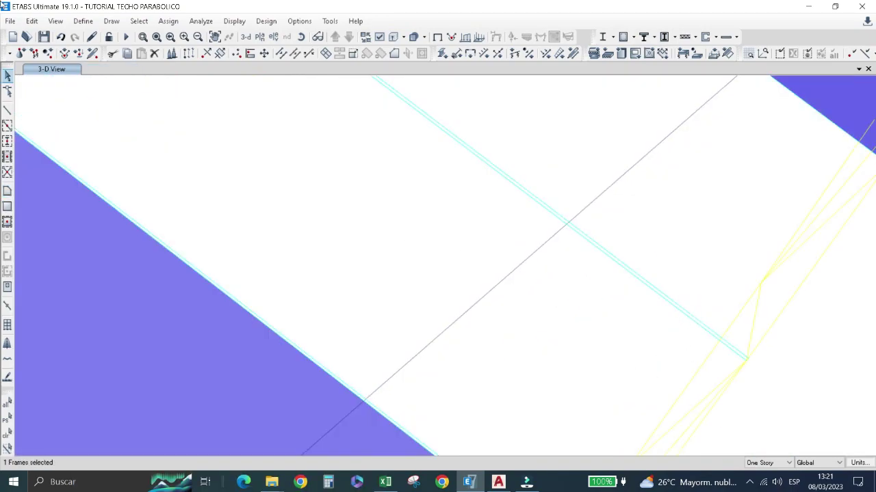
scroll(185, 112, "down", 2)
scroll(320, 210, "up", 3)
scroll(320, 210, "down", 1)
scroll(320, 211, "up", 2)
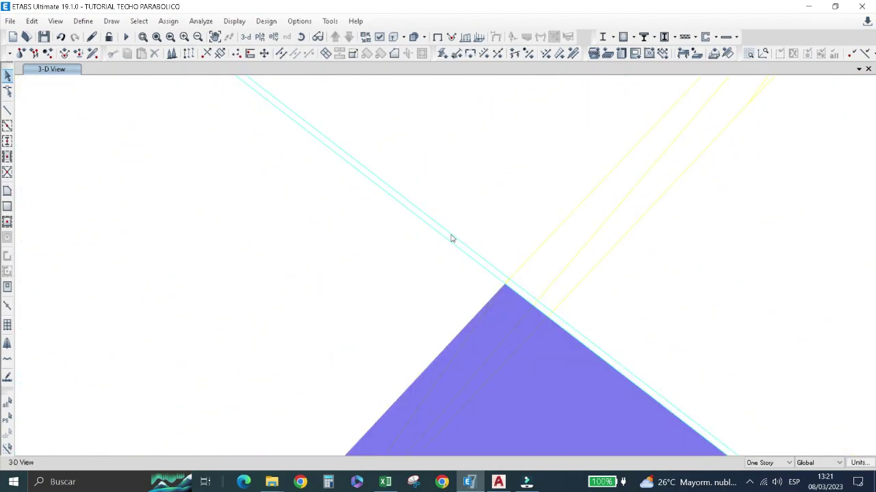
left_click(31, 21)
left_click(211, 113)
scroll(209, 121, "down", 2)
Fill the remaining edge strip with a rectangular CUBIERTA area.
left_click(8, 191)
scroll(207, 179, "up", 1)
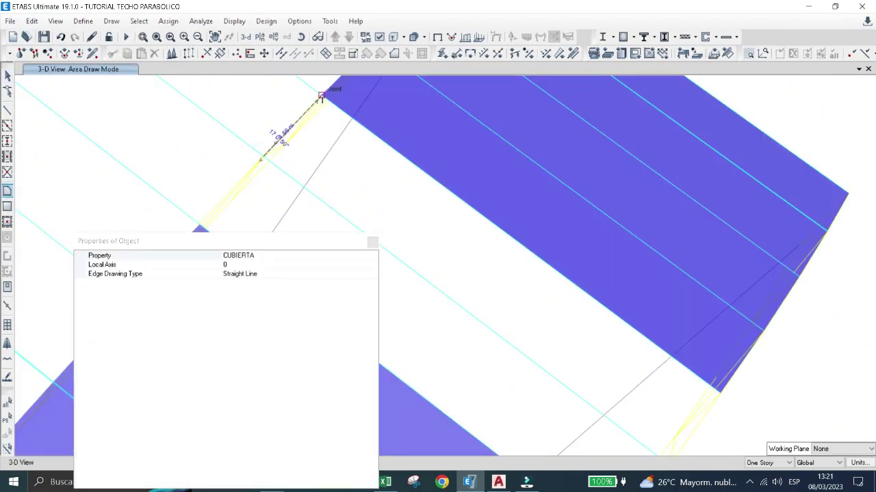
scroll(682, 379, "down", 3)
left_click(538, 296)
left_click(663, 431)
key("Escape")
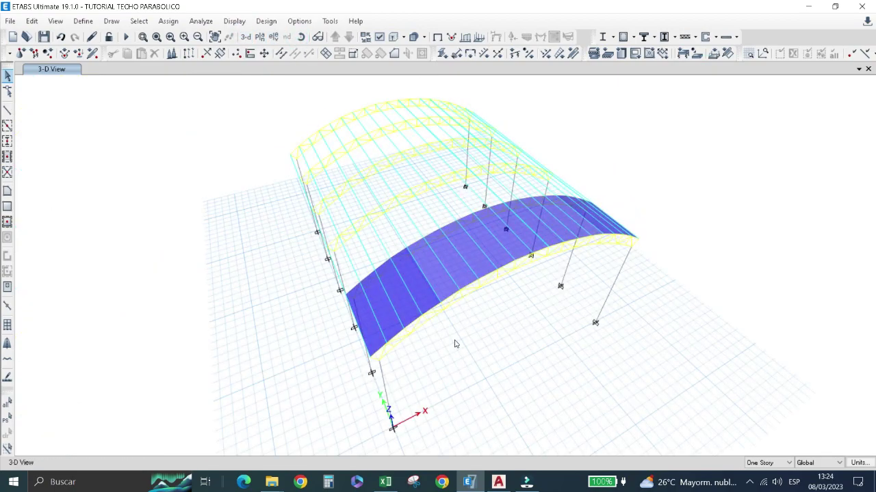
Zoom in on the roof and select the stray vertical frame member near the column.
scroll(459, 280, "up", 3)
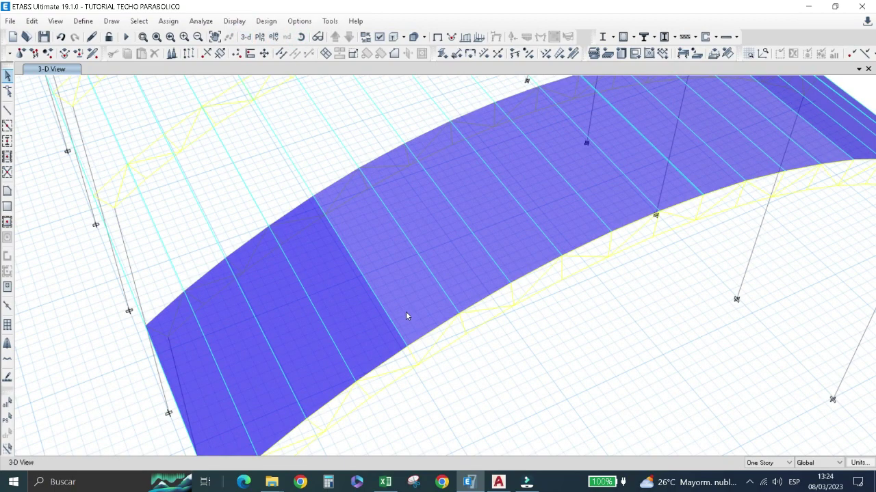
scroll(406, 316, "down", 3)
scroll(517, 280, "up", 3)
scroll(516, 280, "down", 3)
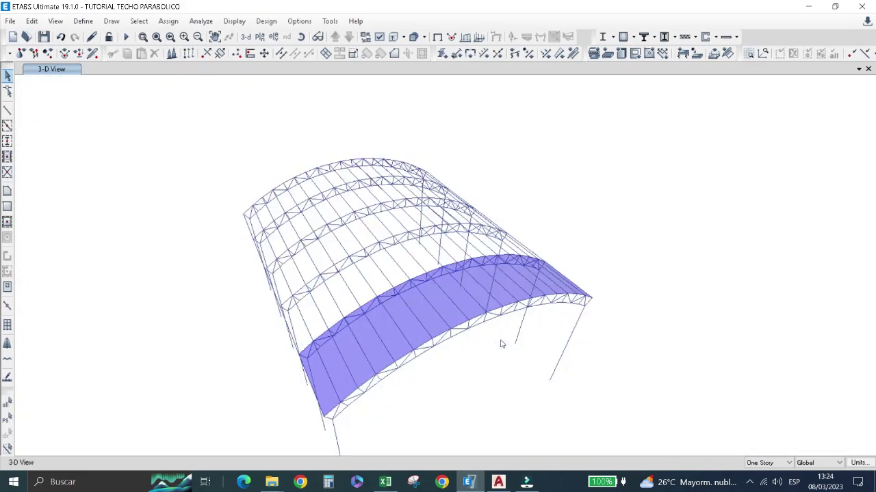
scroll(465, 234, "up", 4)
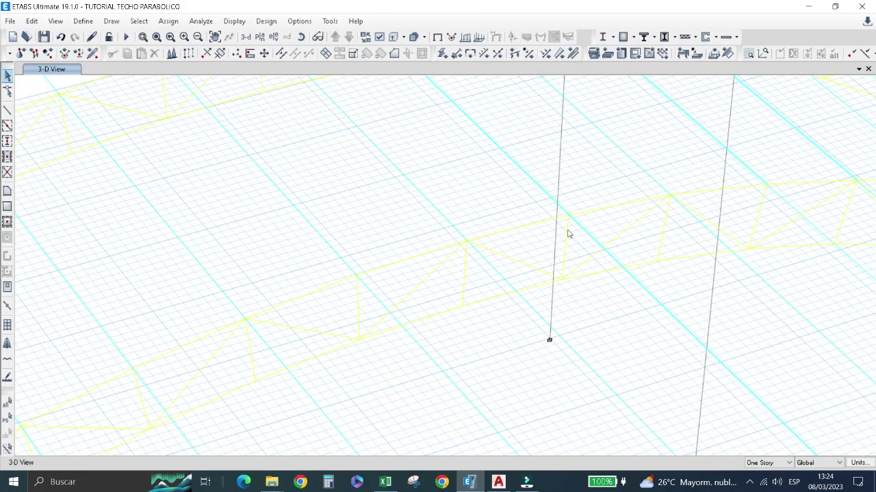
scroll(518, 213, "up", 2)
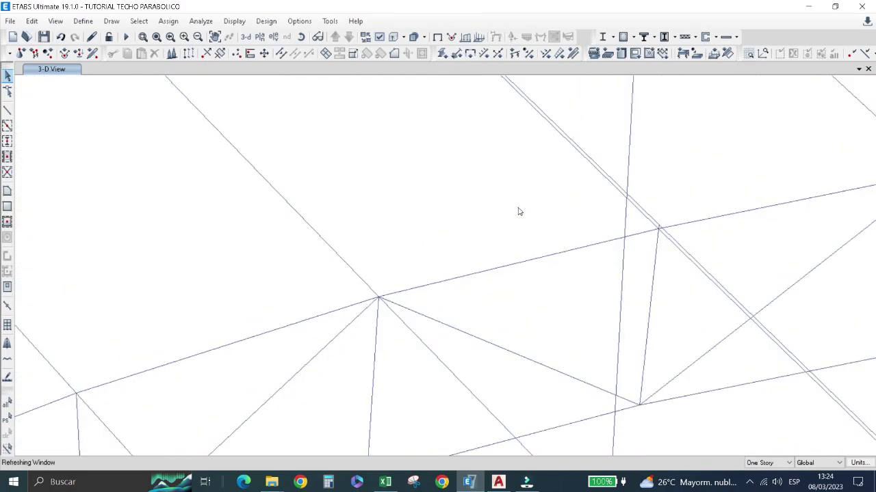
left_click(618, 190)
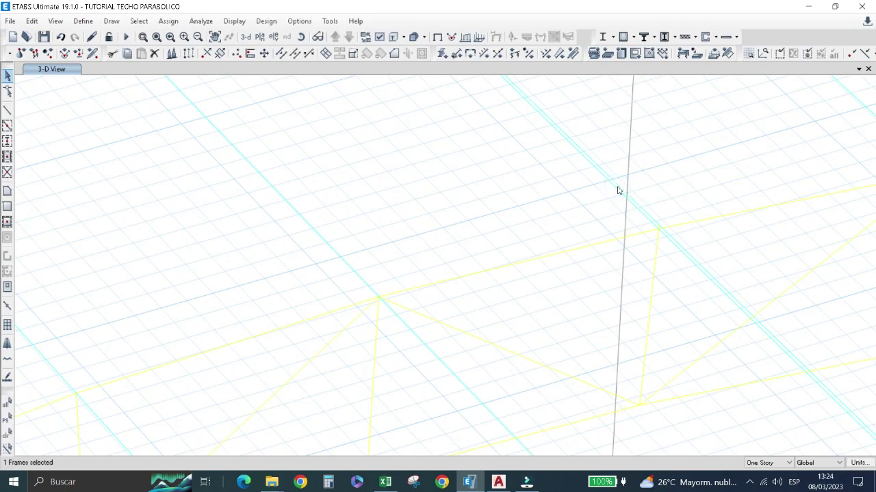
scroll(515, 228, "down", 2)
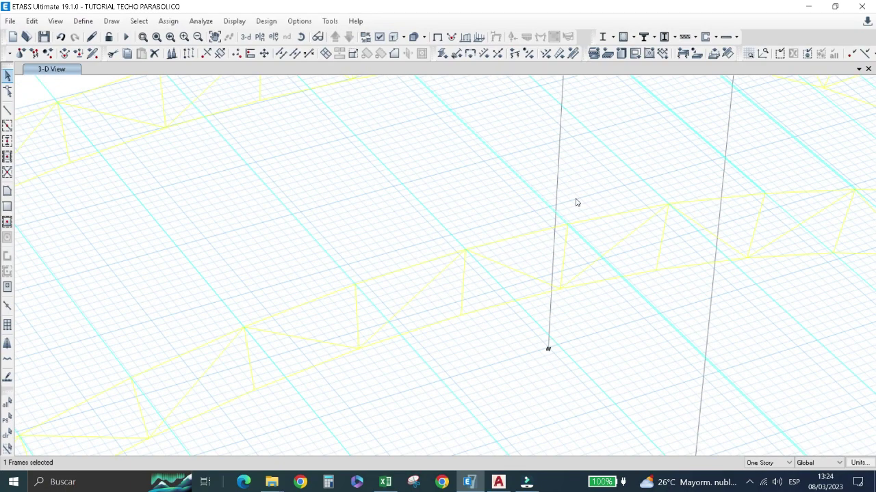
scroll(735, 150, "up", 2)
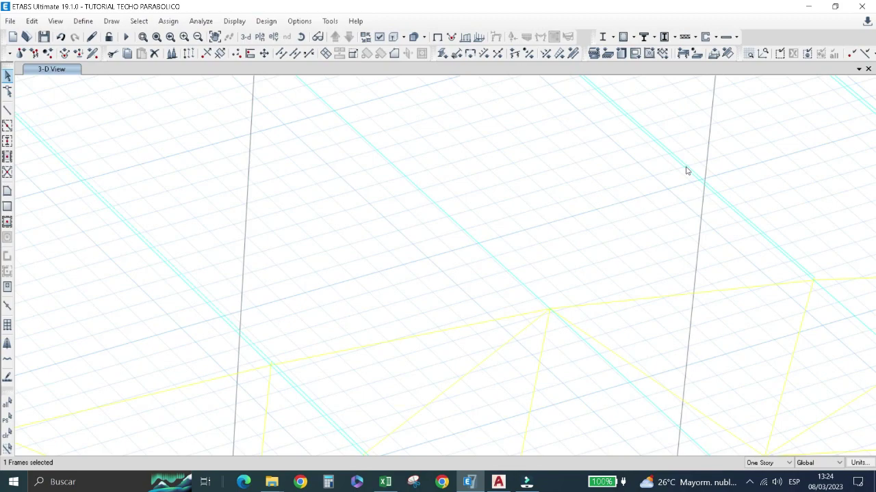
scroll(668, 180, "down", 2)
scroll(684, 181, "up", 2)
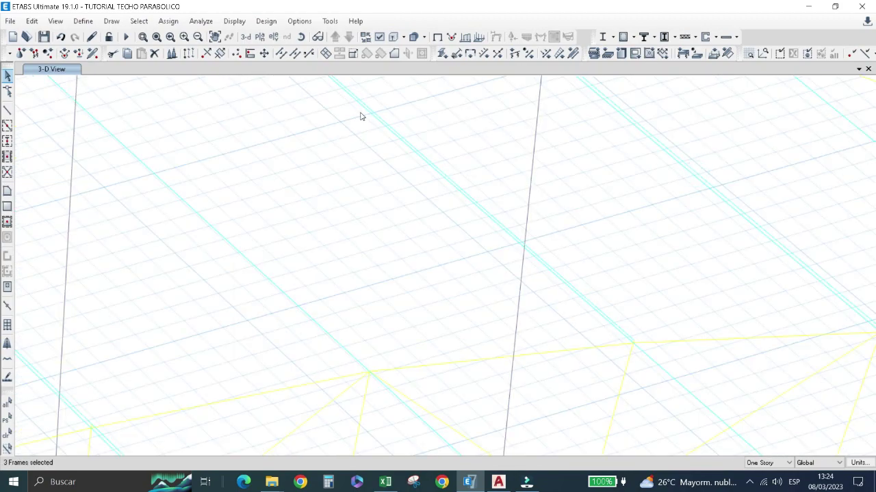
Delete the three stray vertical members and display the elevation along grid line A.
left_click(38, 20)
left_click(46, 116)
left_click(272, 36)
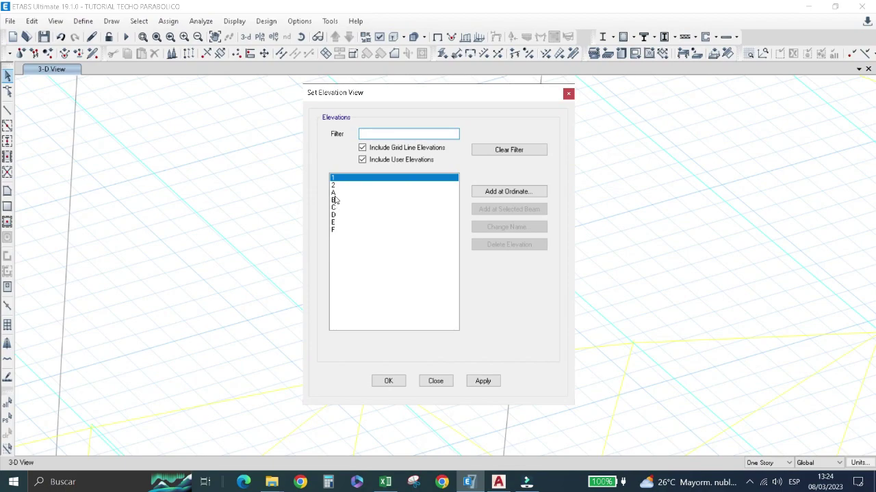
left_click(334, 199)
left_click(337, 193)
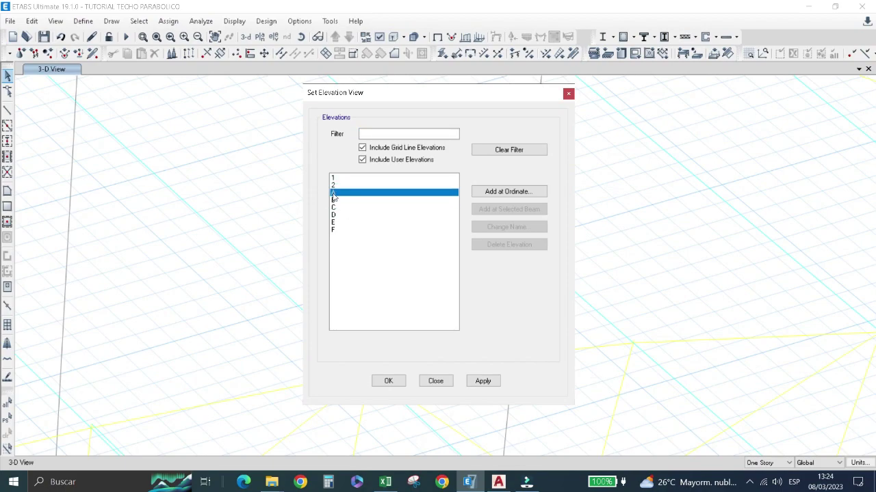
left_click(388, 380)
Zoom in on the arched truss's top-chord joints in Elevation A.
scroll(407, 184, "up", 3)
scroll(430, 211, "up", 2)
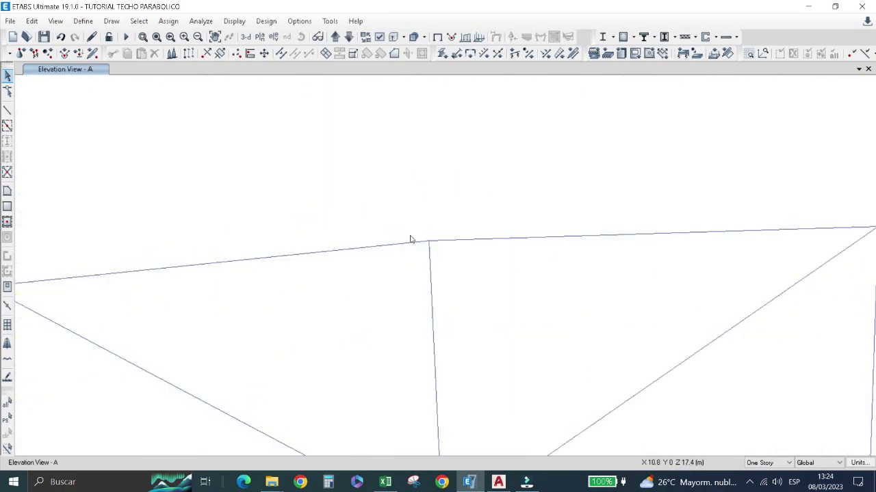
scroll(410, 239, "up", 2)
scroll(403, 254, "down", 5)
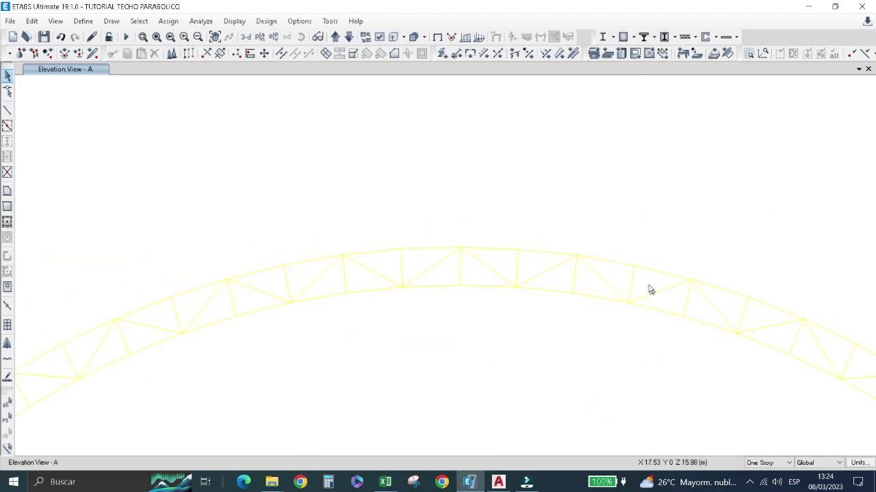
scroll(643, 286, "up", 4)
scroll(562, 144, "up", 1)
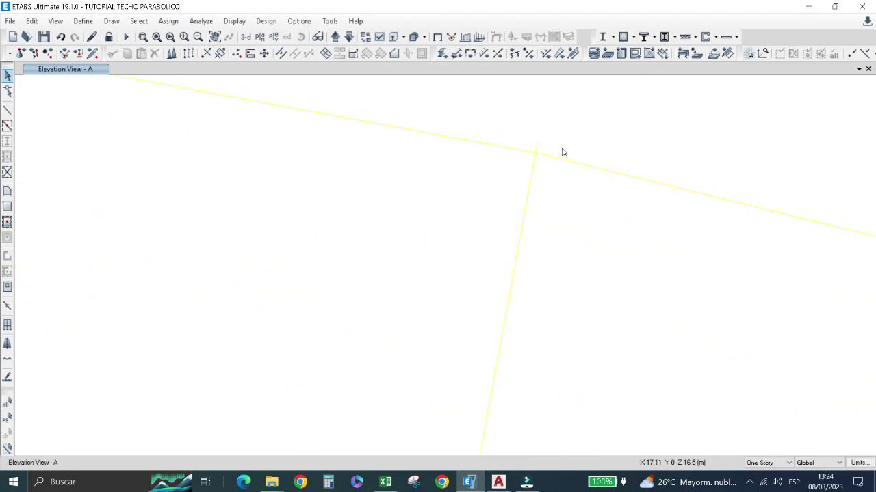
scroll(536, 185, "down", 1)
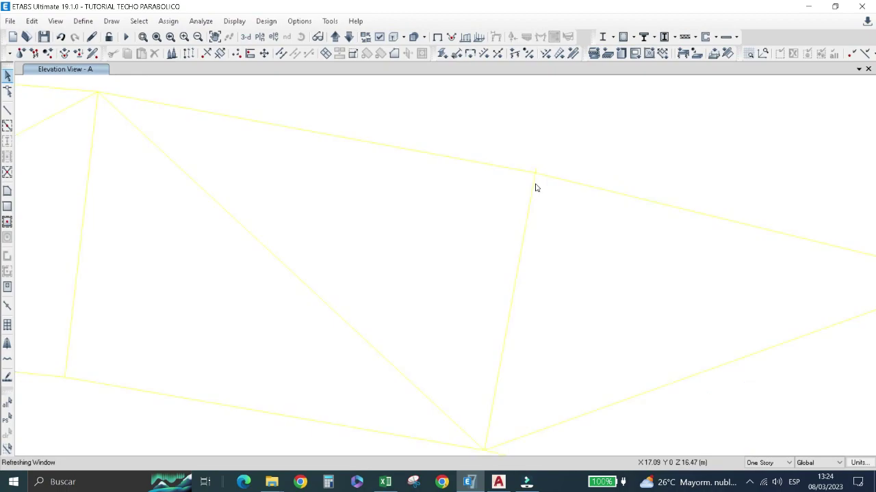
scroll(506, 207, "down", 1)
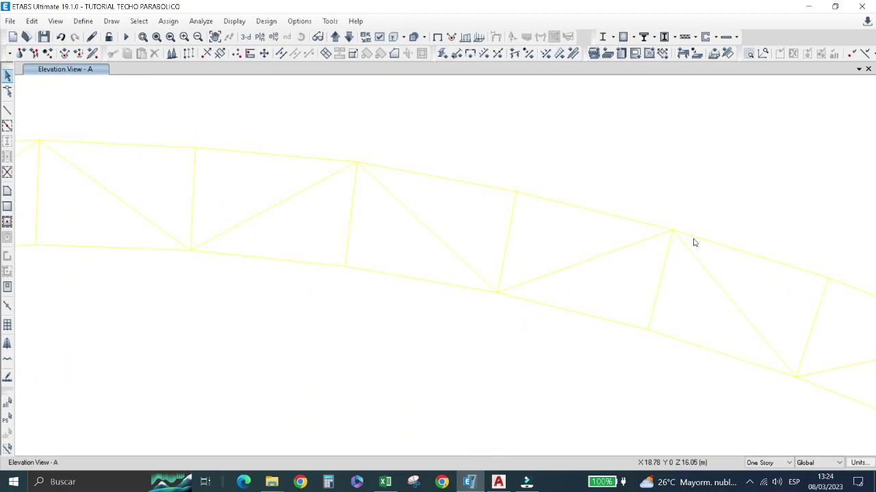
scroll(684, 236, "up", 2)
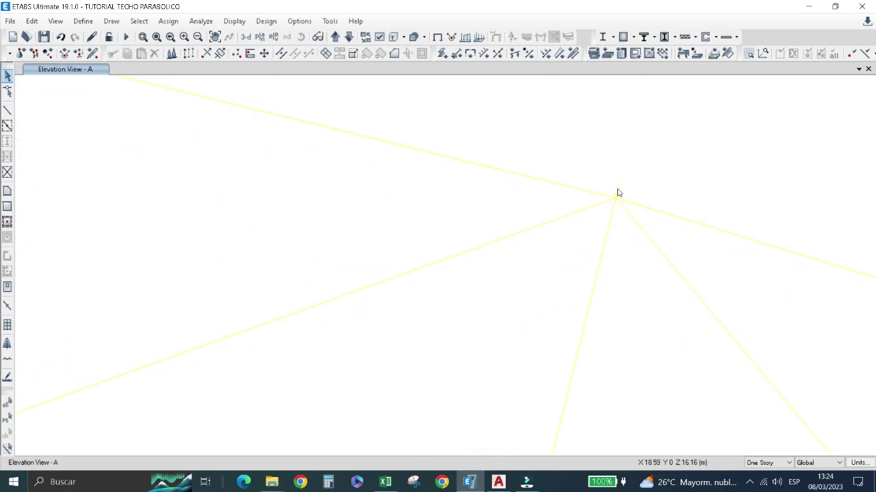
left_click(620, 193)
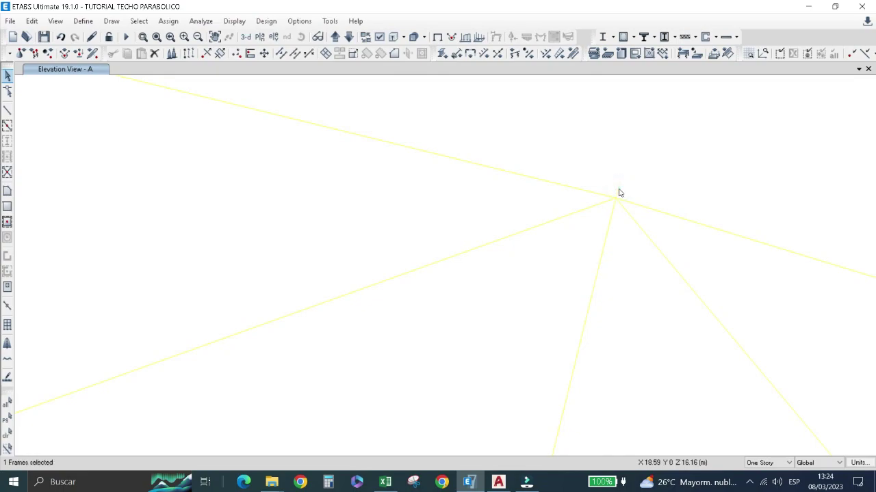
middle_click_drag(615, 204, 610, 210)
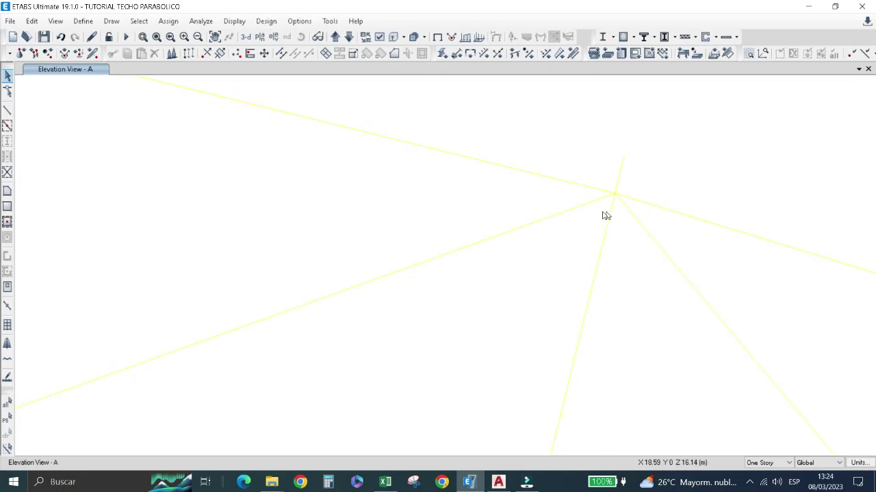
scroll(602, 216, "down", 3)
scroll(588, 215, "down", 2)
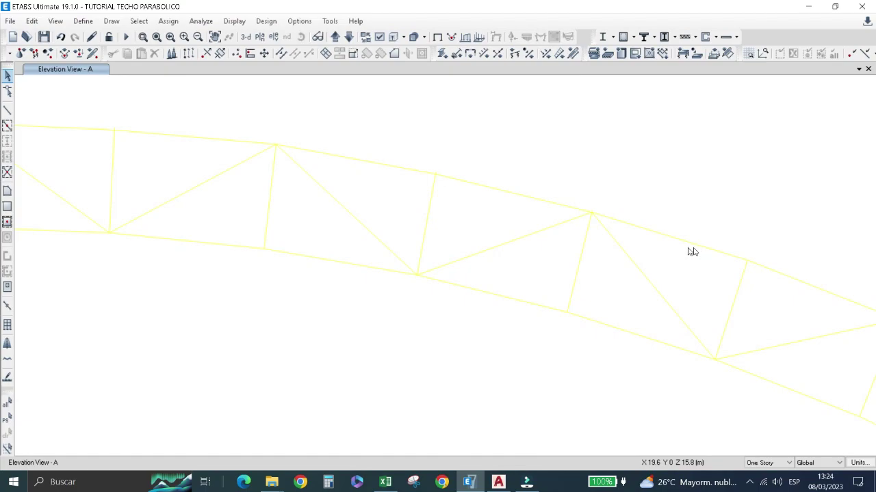
scroll(691, 252, "down", 3)
scroll(748, 296, "down", 1)
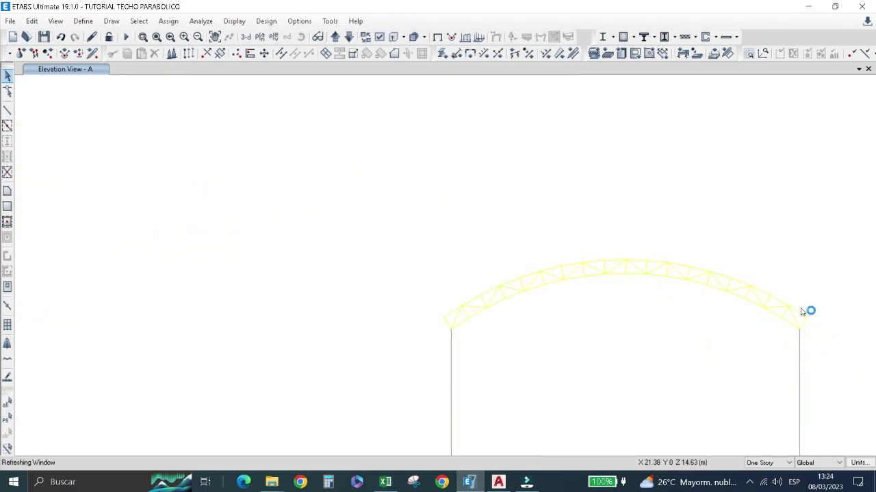
scroll(786, 308, "up", 5)
scroll(710, 285, "up", 2)
scroll(768, 313, "up", 3)
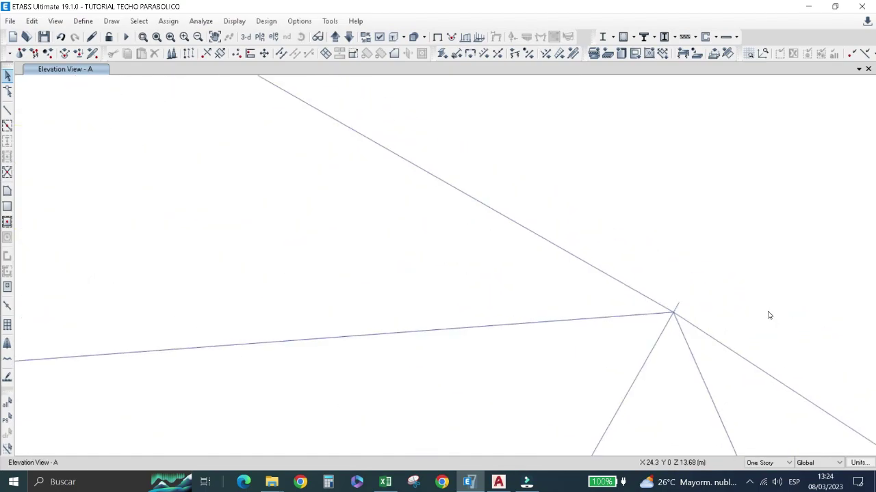
scroll(662, 292, "down", 2)
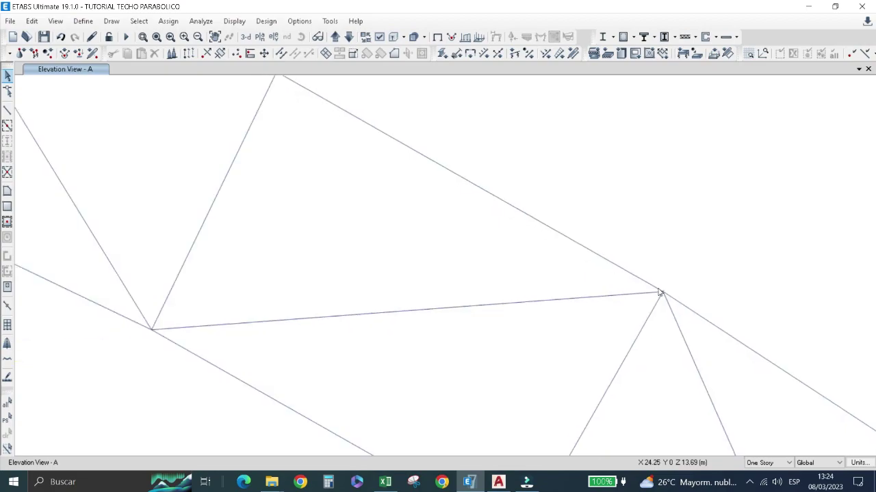
scroll(657, 291, "down", 2)
scroll(730, 309, "up", 2)
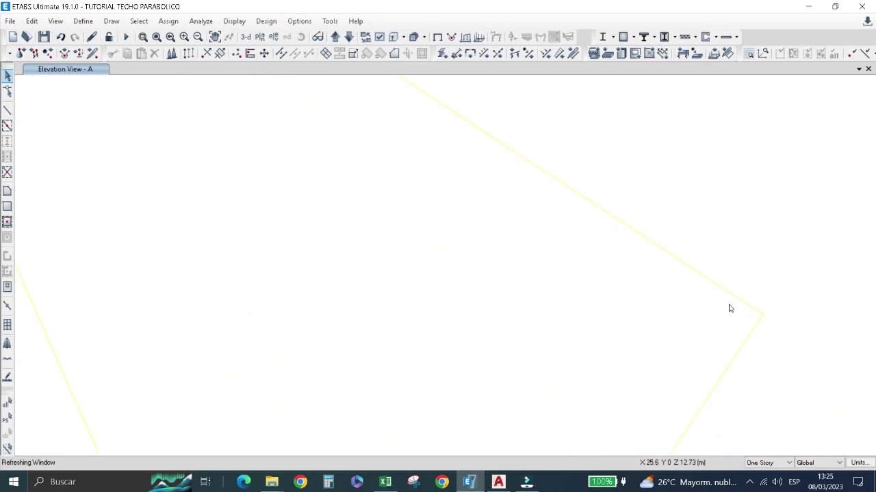
scroll(739, 311, "down", 2)
scroll(600, 224, "up", 2)
Delete the joint and members selected around the right truss vertex.
left_click_drag(711, 272, 641, 216)
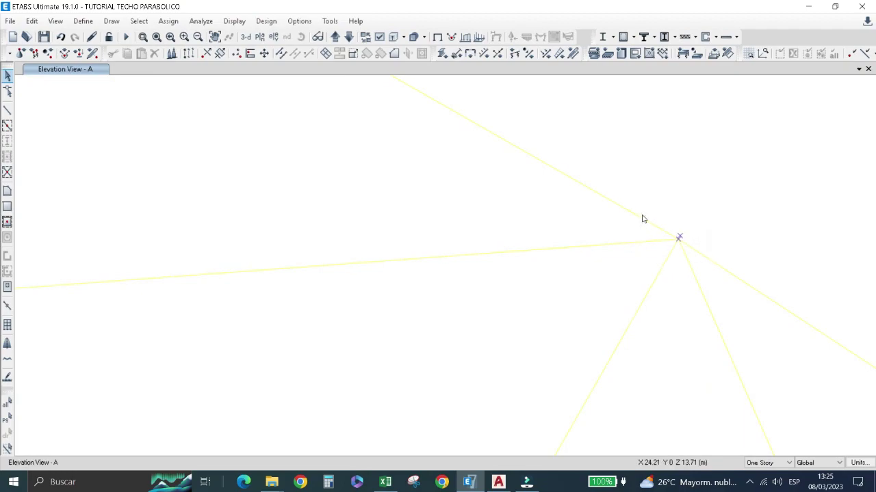
scroll(651, 218, "up", 3)
scroll(650, 219, "down", 2)
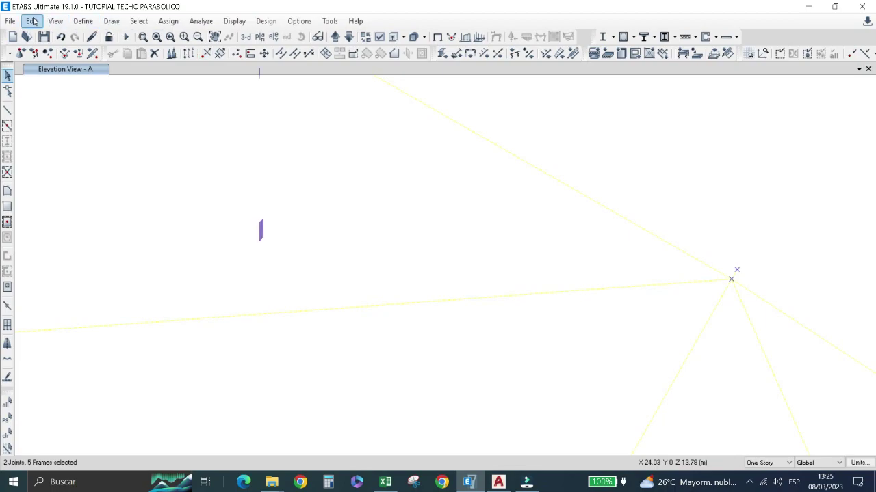
left_click(32, 21)
left_click(45, 111)
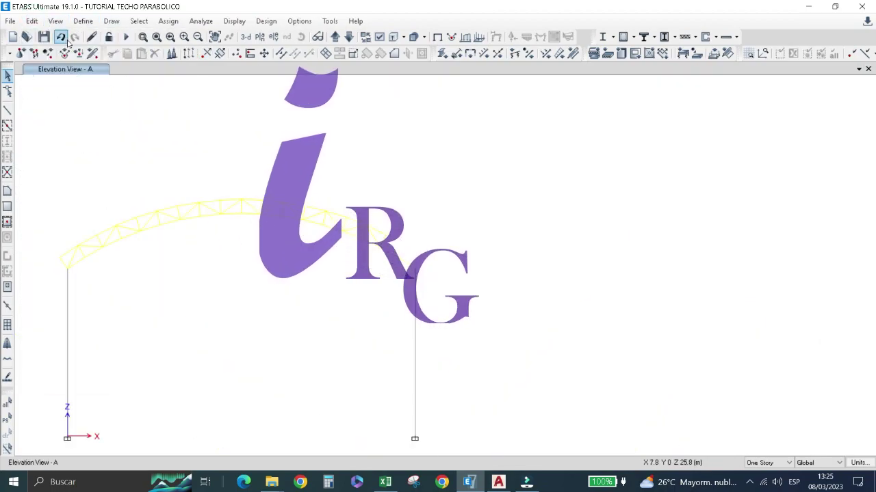
Delete the two stacked joints at the truss vertex, then undo the last joint extrusion.
scroll(405, 246, "up", 3)
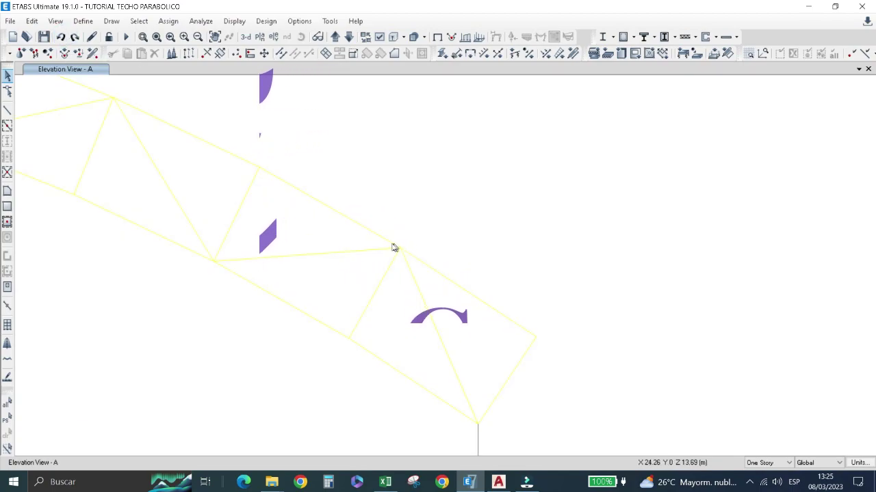
scroll(391, 249, "up", 2)
scroll(377, 265, "up", 2)
left_click(422, 330)
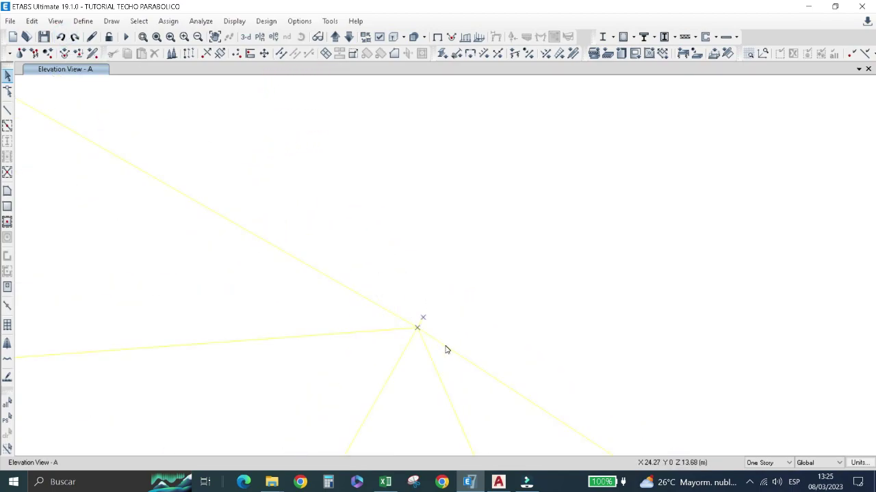
scroll(383, 236, "down", 2)
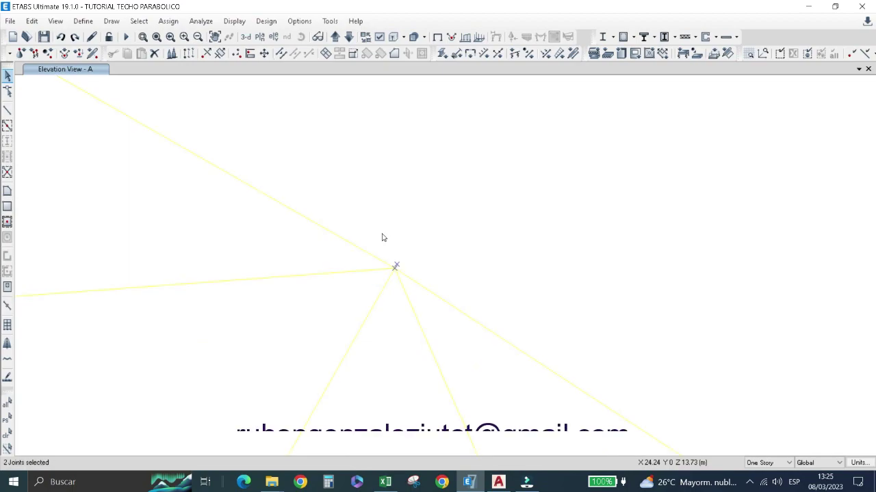
left_click(32, 20)
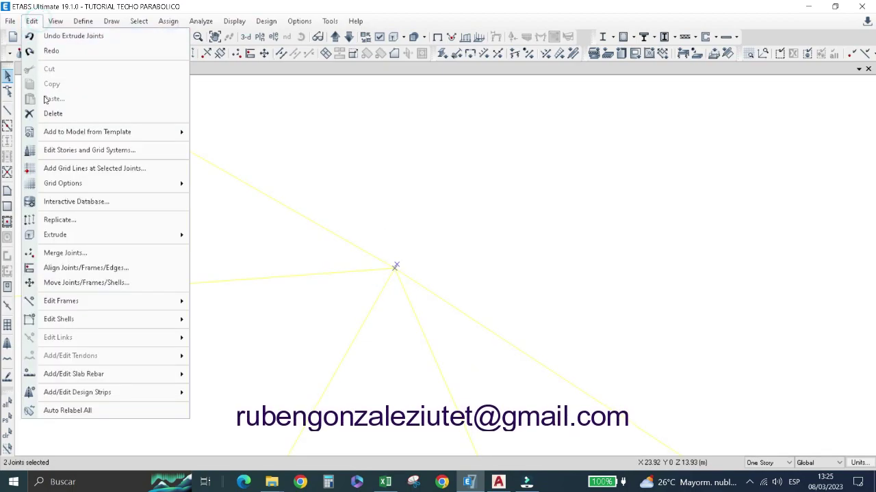
left_click(48, 115)
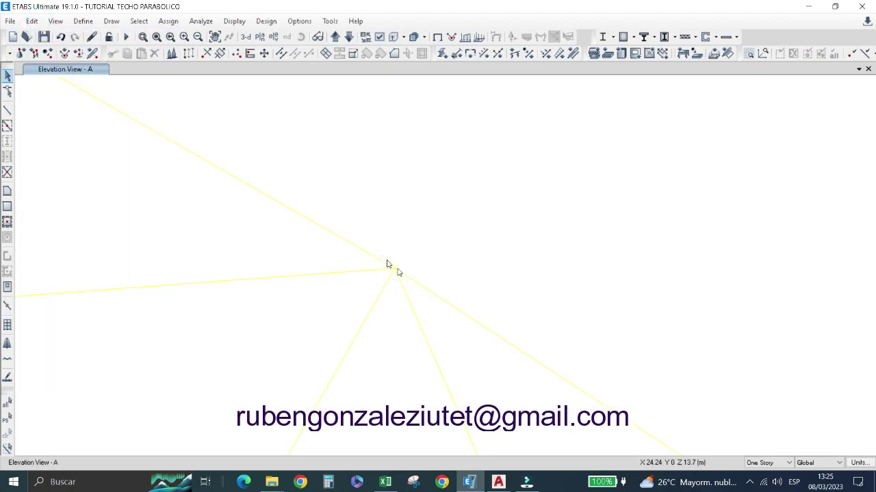
left_click(395, 267)
left_click(33, 20)
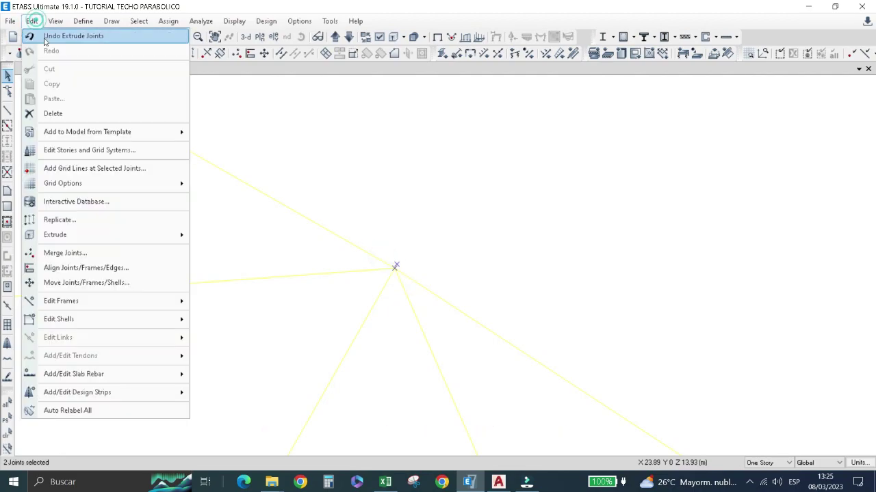
left_click(48, 113)
Divide the junction frames using 'Break at Intersections with Selected Frames and Joints'.
scroll(383, 289, "up", 1)
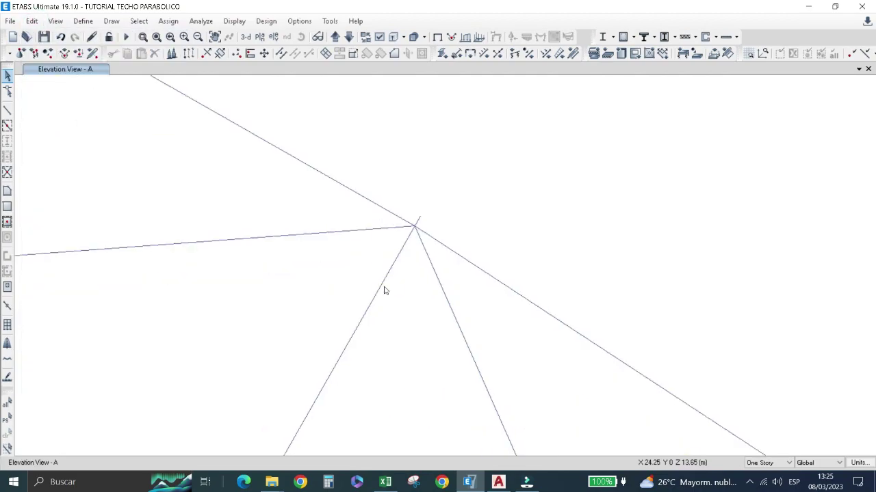
left_click(419, 224)
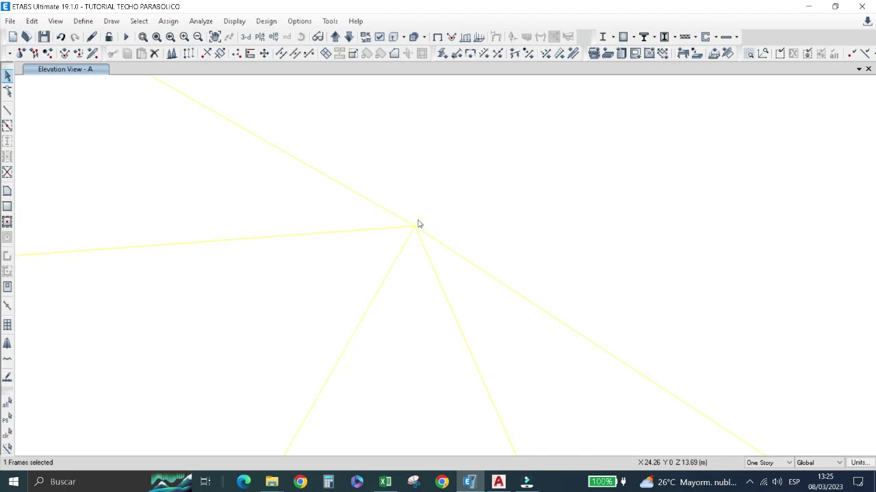
scroll(419, 226, "down", 1)
scroll(387, 221, "up", 1)
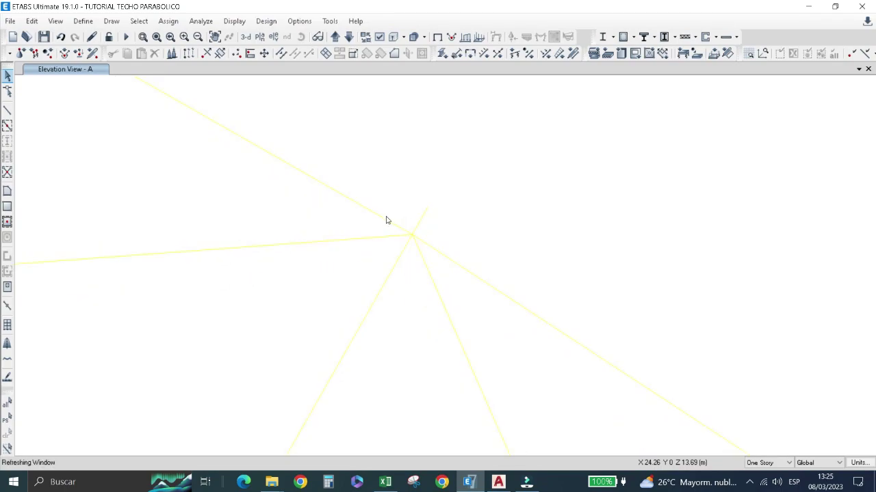
left_click(409, 238)
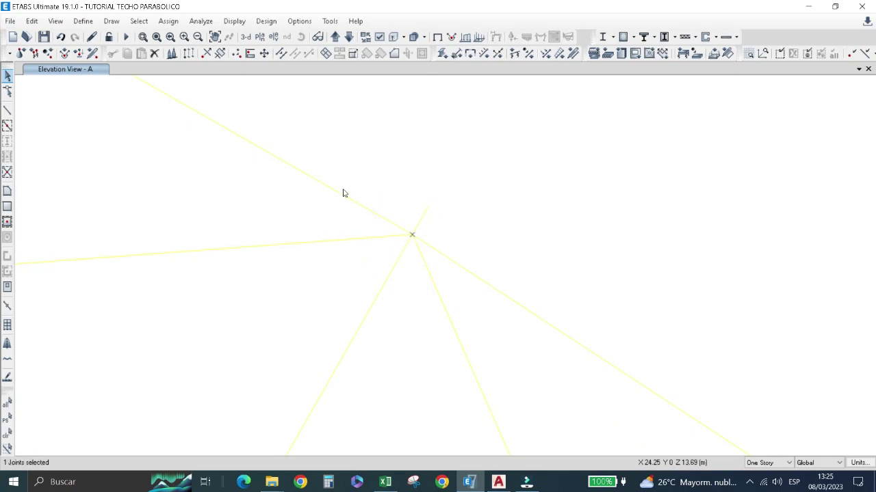
left_click_drag(483, 316, 372, 187)
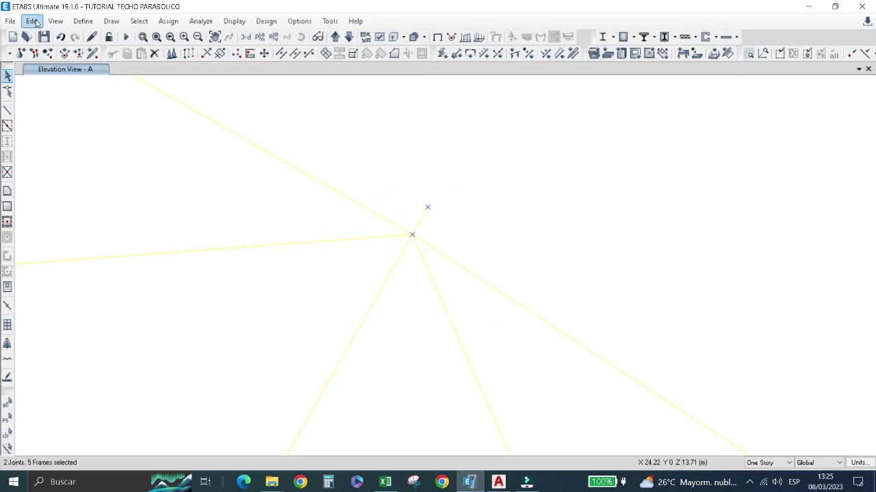
left_click(36, 22)
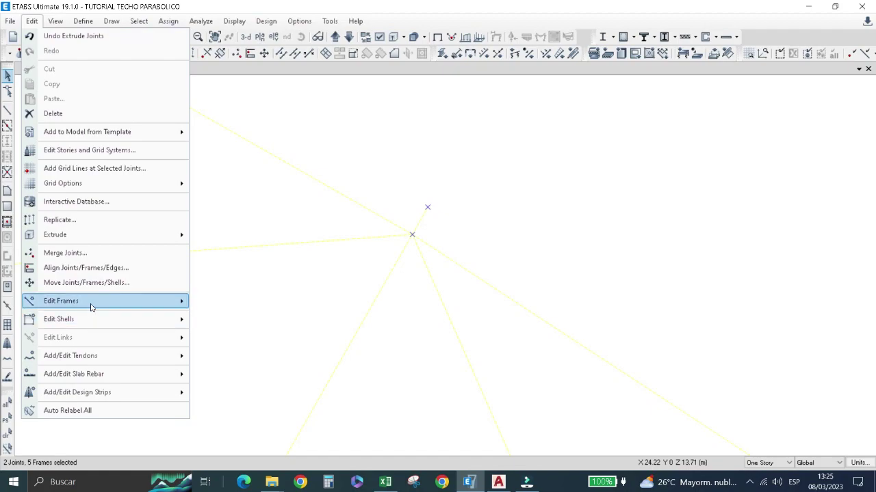
mouse_move(61, 301)
left_click(207, 304)
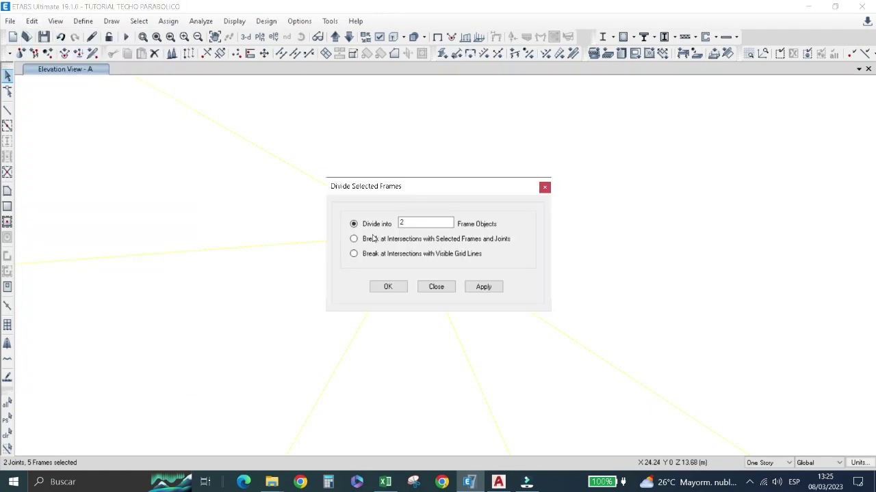
left_click(371, 239)
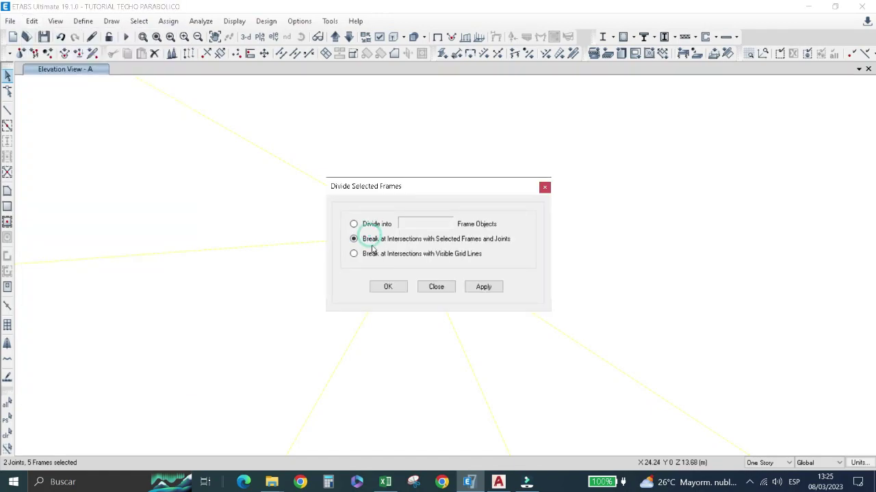
left_click(384, 288)
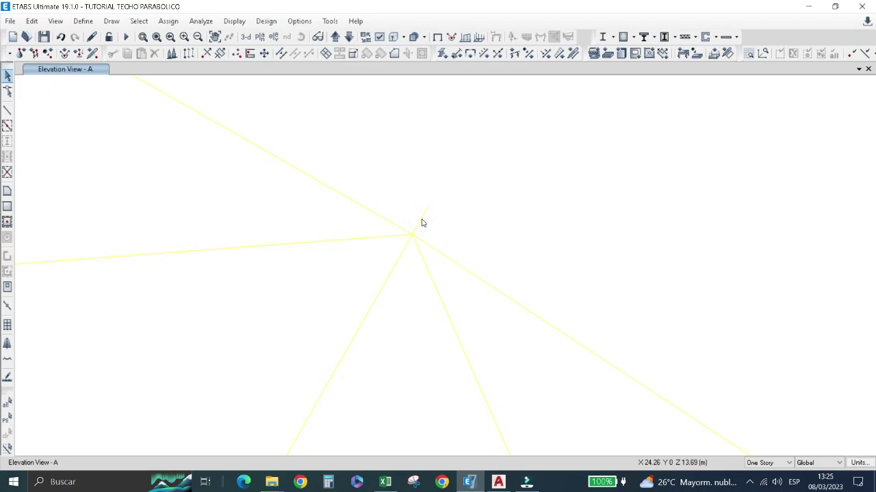
scroll(422, 223, "up", 2)
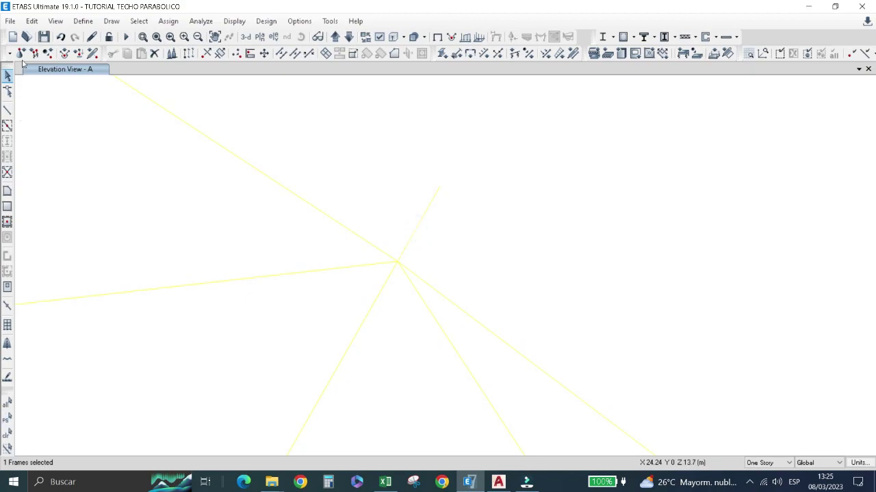
Delete the leftover short stub frame at the first junction.
left_click(38, 23)
left_click(53, 112)
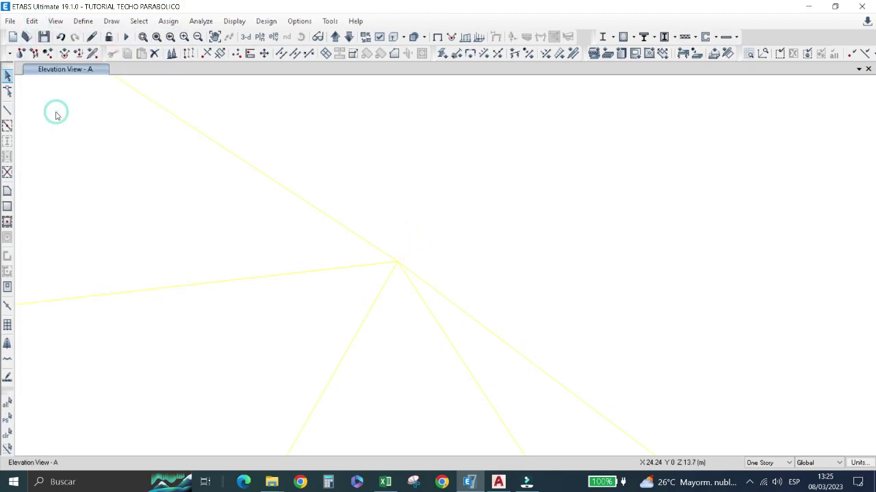
scroll(453, 306, "down", 2)
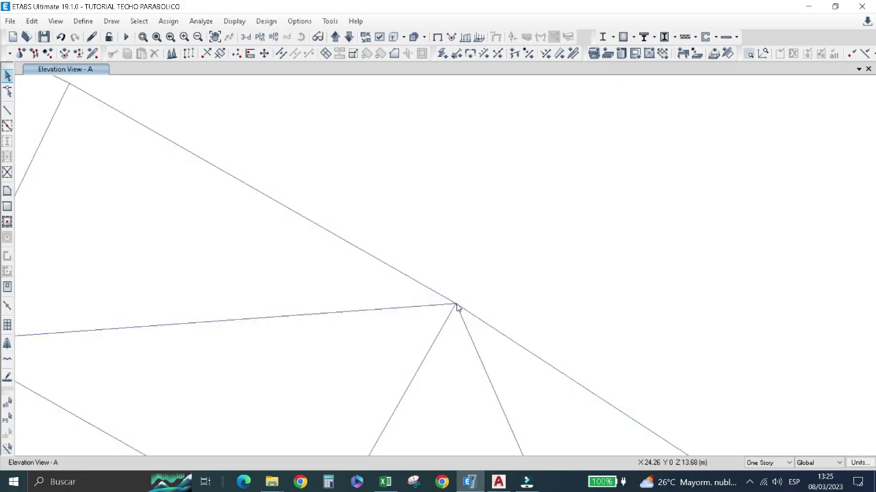
scroll(396, 274, "up", 3)
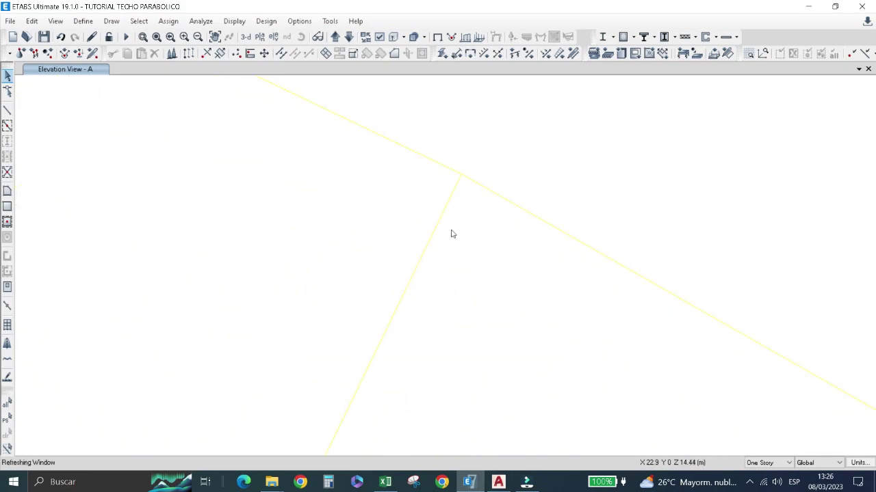
scroll(458, 250, "down", 2)
scroll(332, 201, "up", 2)
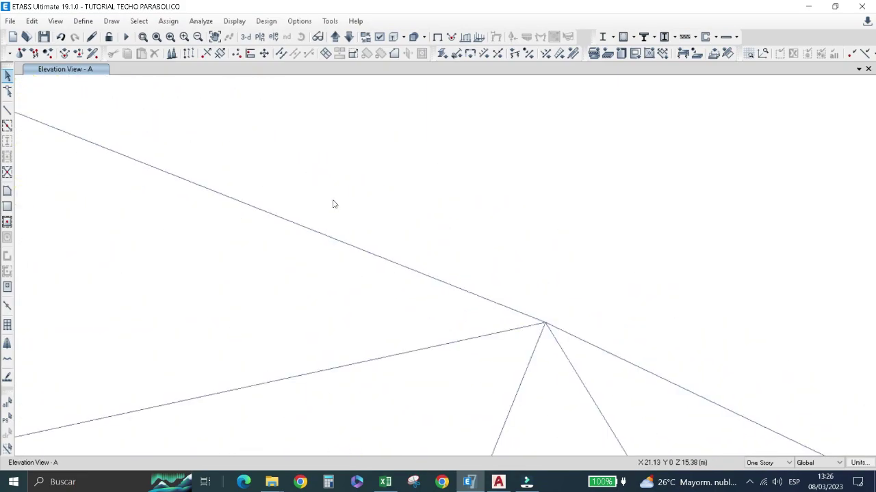
scroll(328, 217, "down", 2)
scroll(83, 143, "up", 3)
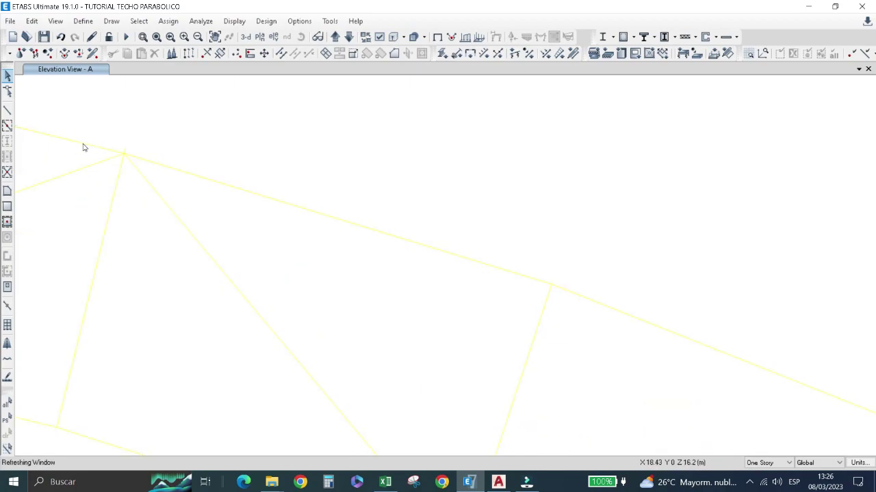
scroll(103, 151, "down", 2)
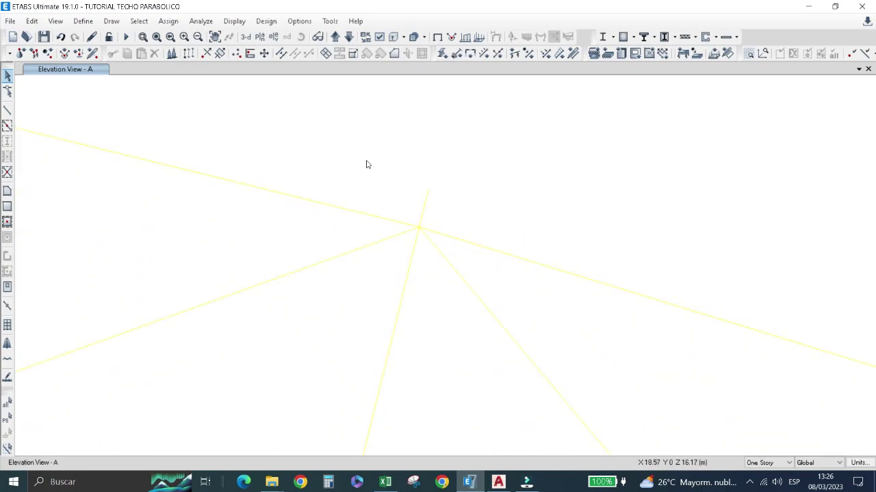
Split the frames at the next top-chord node and delete its short stub and joints.
left_click_drag(364, 151, 488, 315)
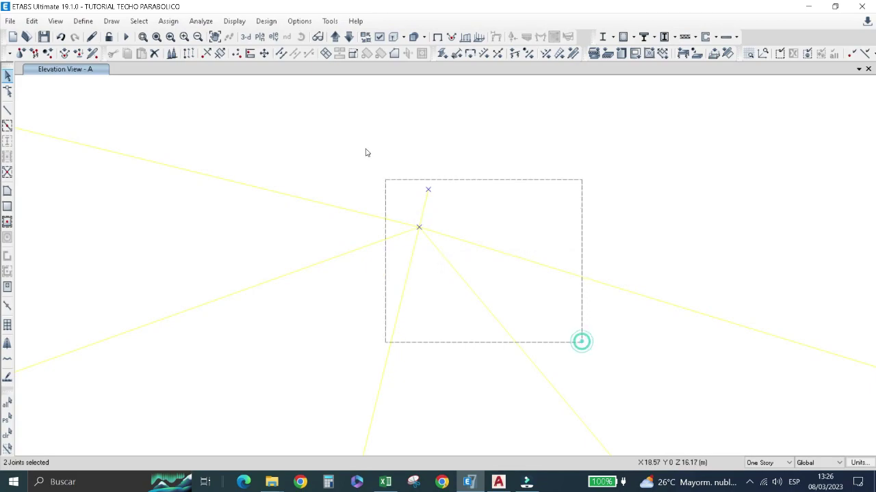
left_click_drag(581, 342, 385, 180)
left_click(30, 20)
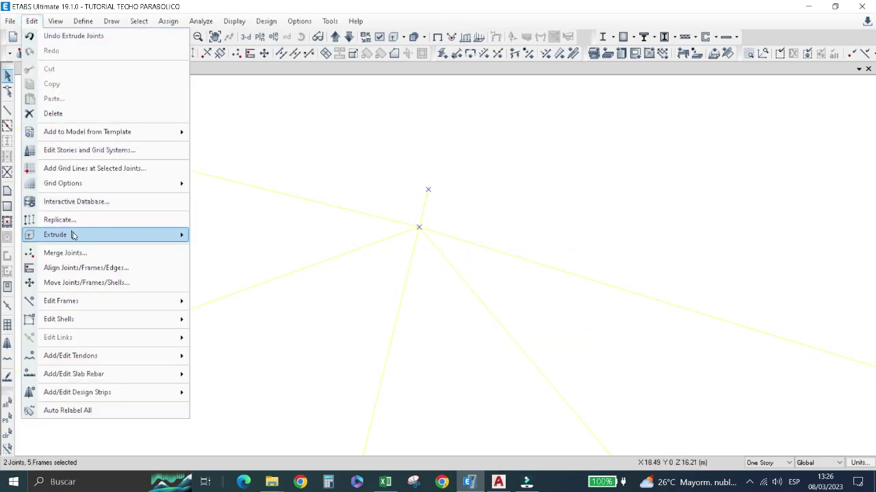
mouse_move(61, 301)
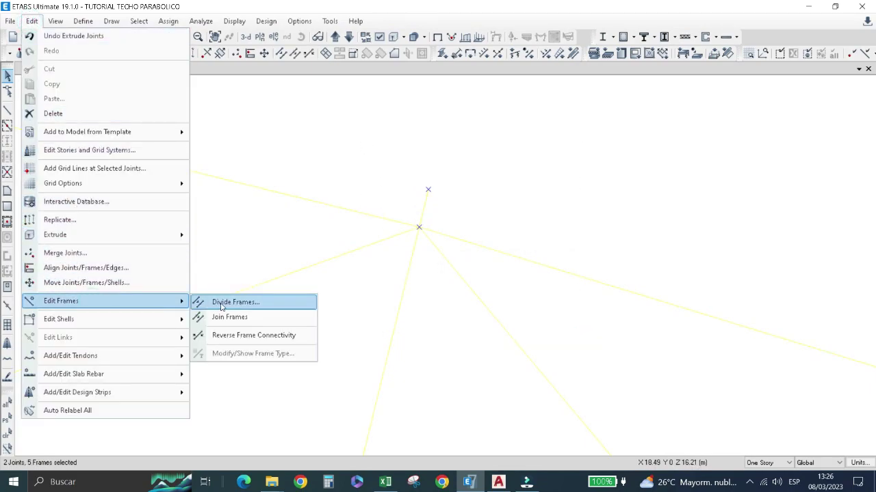
left_click(228, 306)
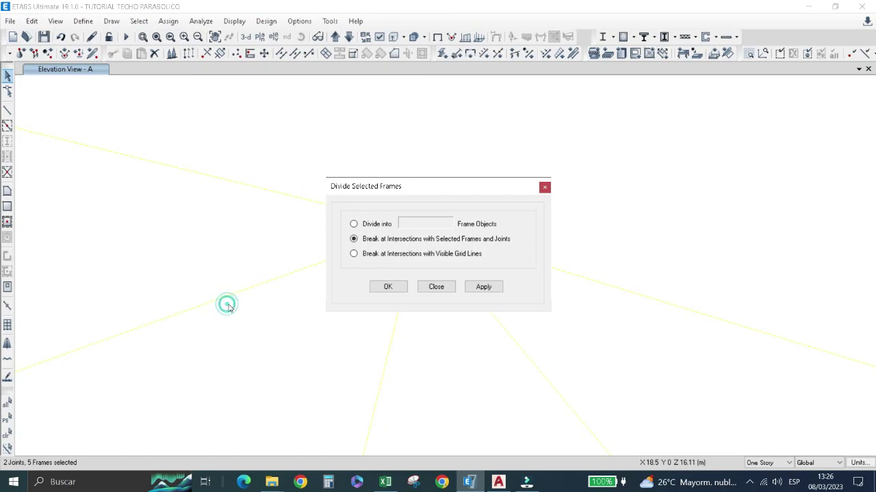
left_click(395, 289)
left_click_drag(360, 162, 484, 277)
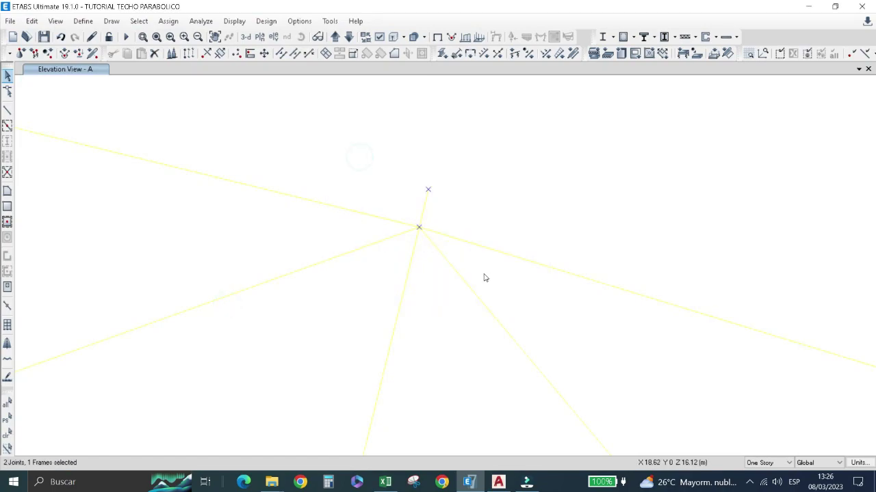
left_click(31, 21)
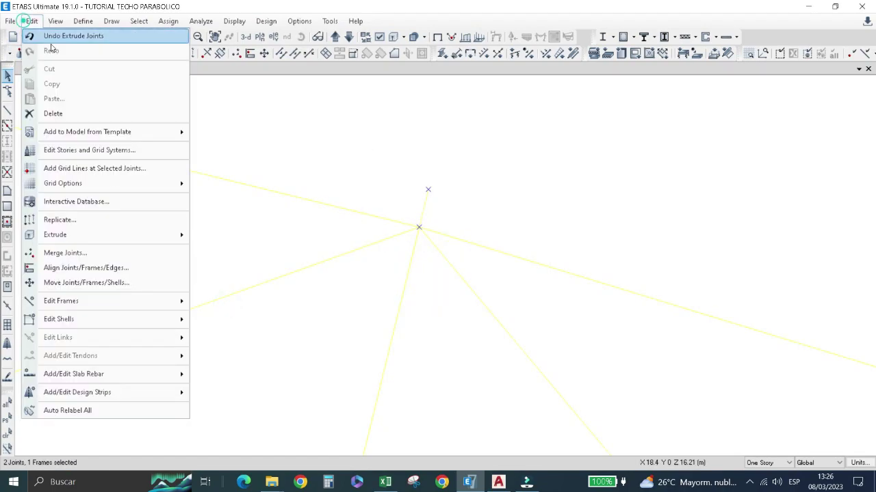
left_click(59, 113)
Divide the frames at another top-chord node at the selected intersections.
scroll(273, 312, "down", 3)
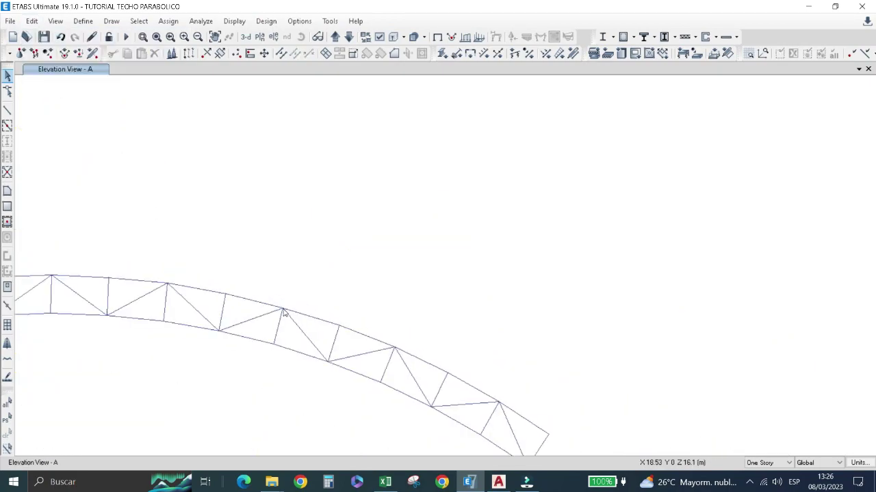
scroll(180, 297, "up", 5)
scroll(307, 301, "down", 3)
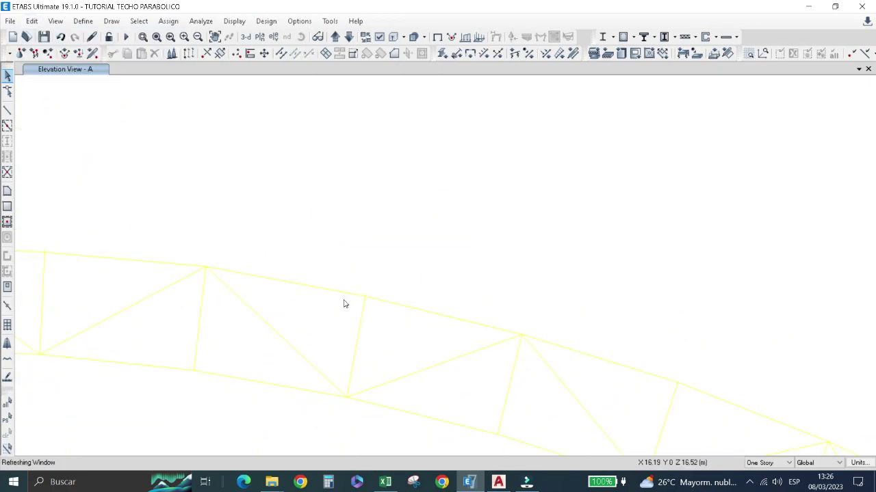
scroll(344, 303, "up", 3)
scroll(550, 252, "up", 1)
left_click_drag(479, 227, 577, 334)
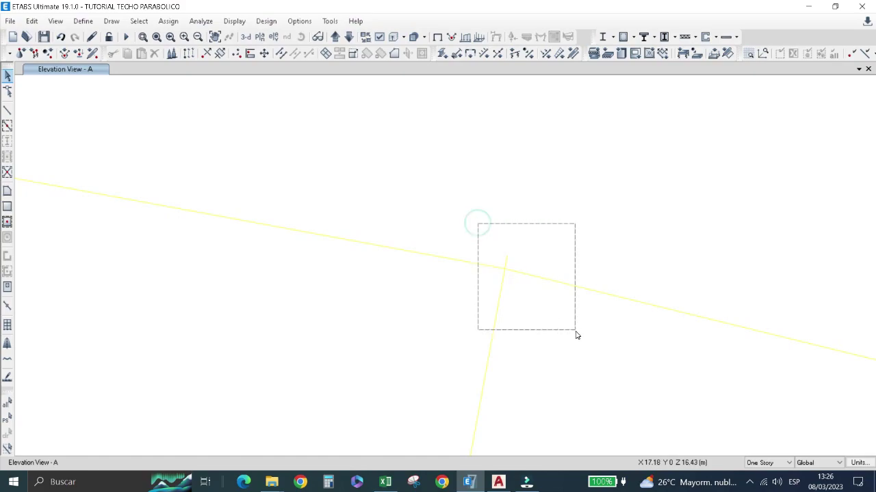
left_click_drag(499, 287, 611, 354)
left_click(29, 23)
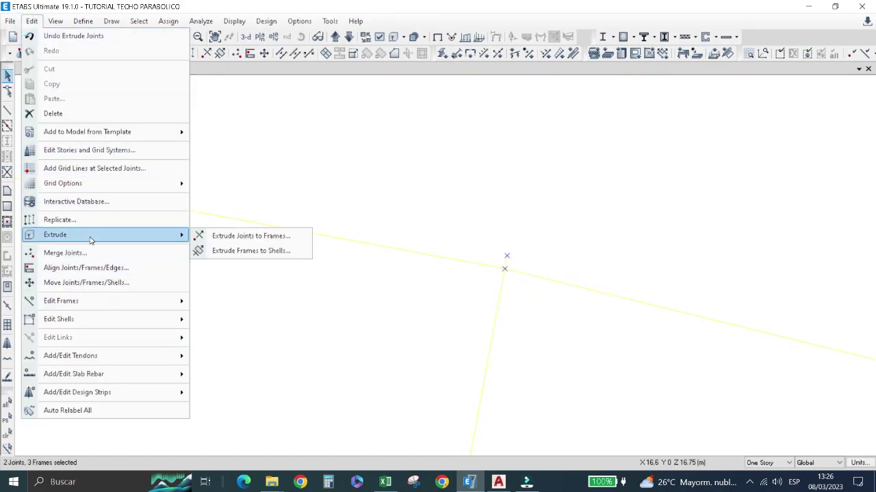
mouse_move(61, 301)
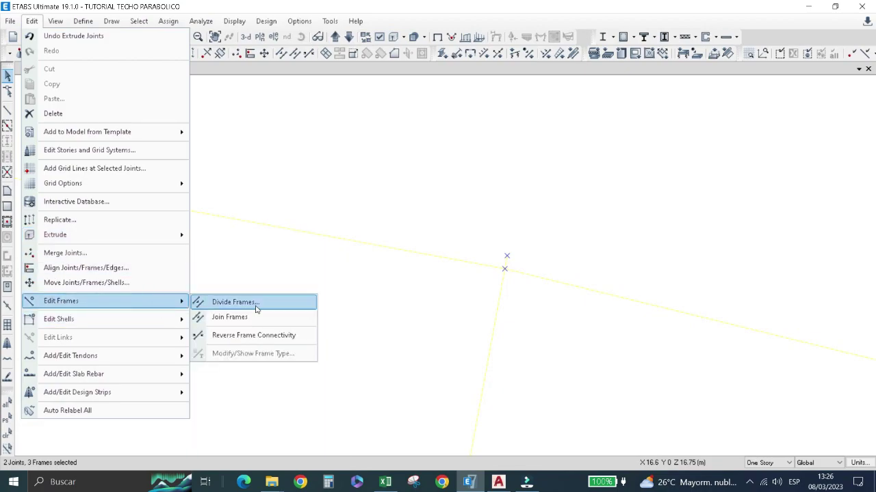
left_click(255, 305)
left_click(388, 287)
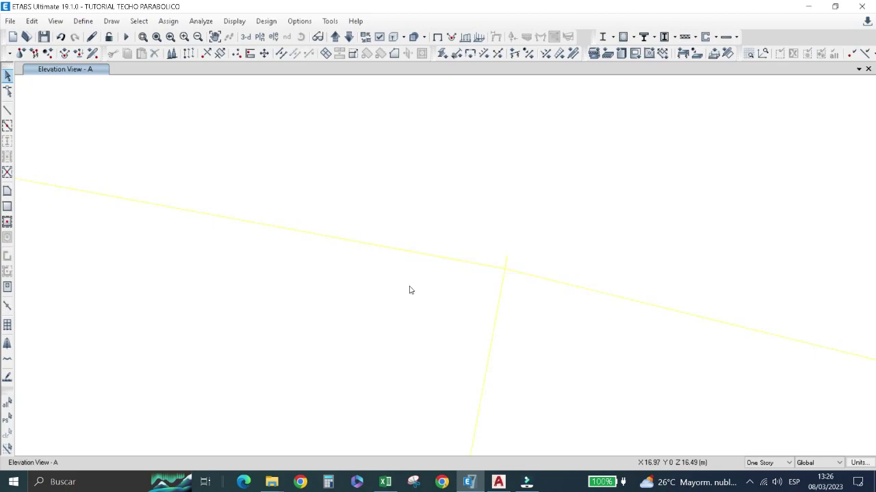
Delete that node's short stub and switch to the NAVE INDUSTRIAL AUTOCAD-SAP2000.dwg drawing.
left_click_drag(477, 234, 543, 332)
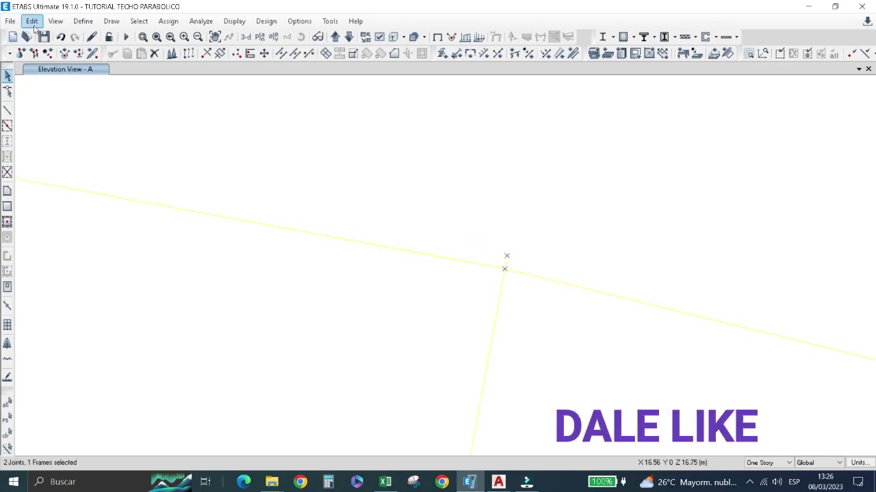
left_click(32, 21)
left_click(61, 112)
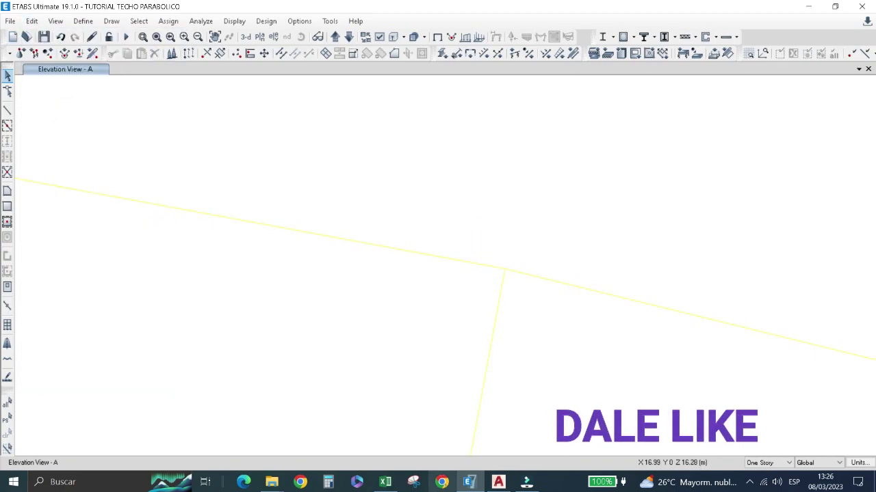
left_click(498, 482)
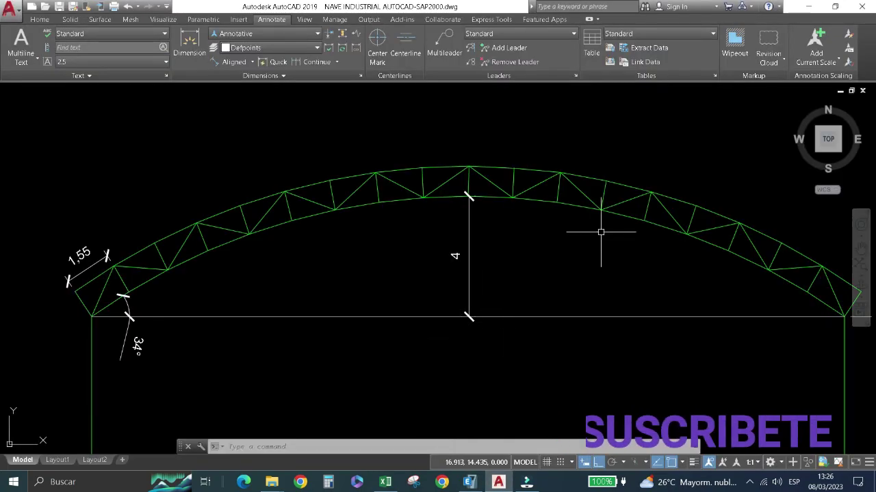
Zoom around the AutoCAD arch drawing to check its 1.55, 4 and 34° dimensions, then return to ETABS.
scroll(600, 232, "up", 2)
scroll(684, 190, "down", 1)
scroll(579, 232, "up", 3)
scroll(574, 157, "up", 2)
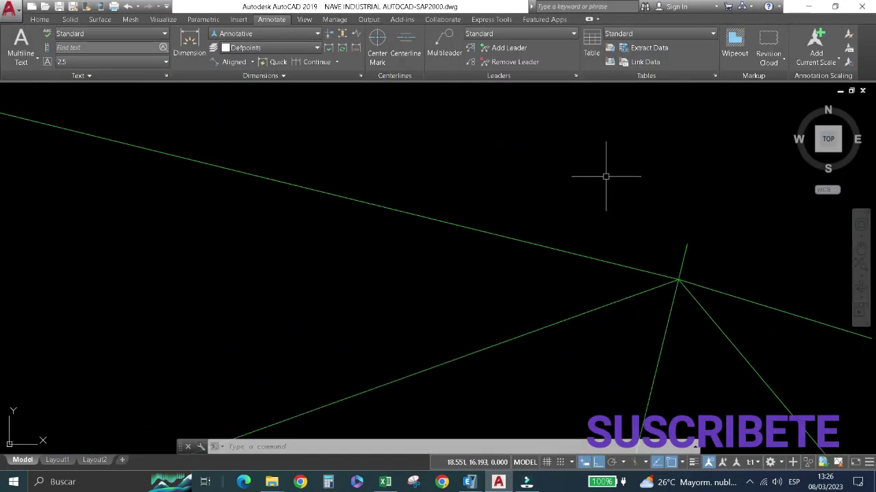
scroll(582, 208, "down", 1)
scroll(582, 235, "down", 1)
scroll(591, 262, "up", 2)
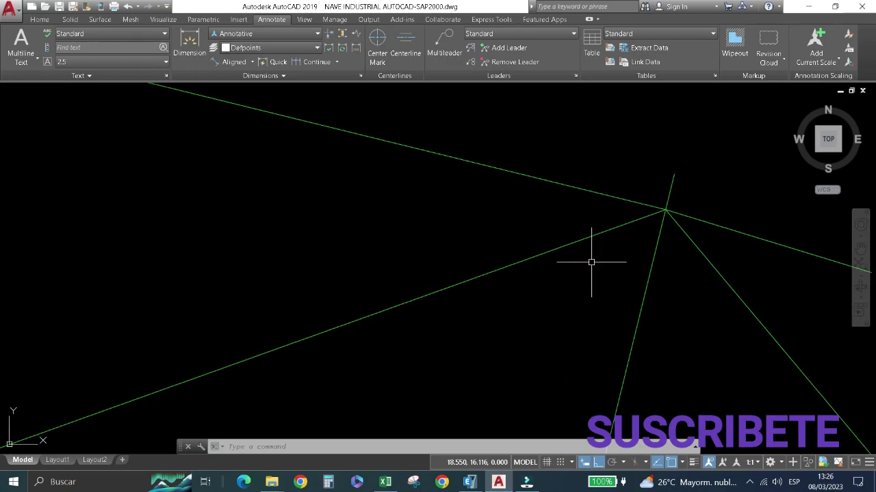
scroll(580, 241, "down", 1)
scroll(605, 229, "up", 1)
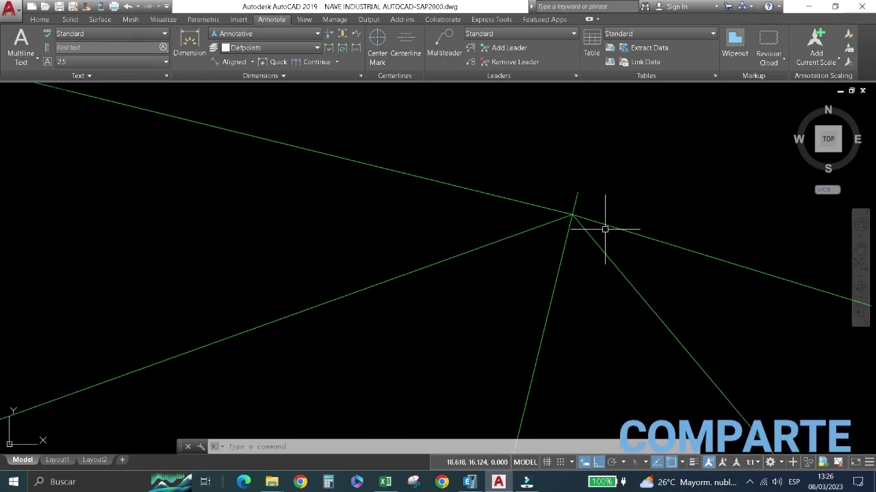
scroll(589, 209, "down", 1)
scroll(574, 232, "up", 1)
scroll(561, 263, "down", 1)
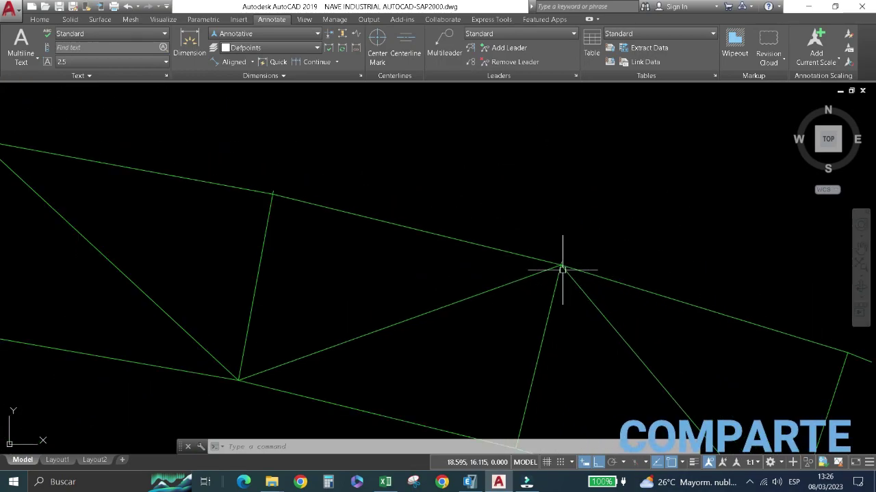
scroll(243, 236, "up", 1)
scroll(270, 240, "down", 2)
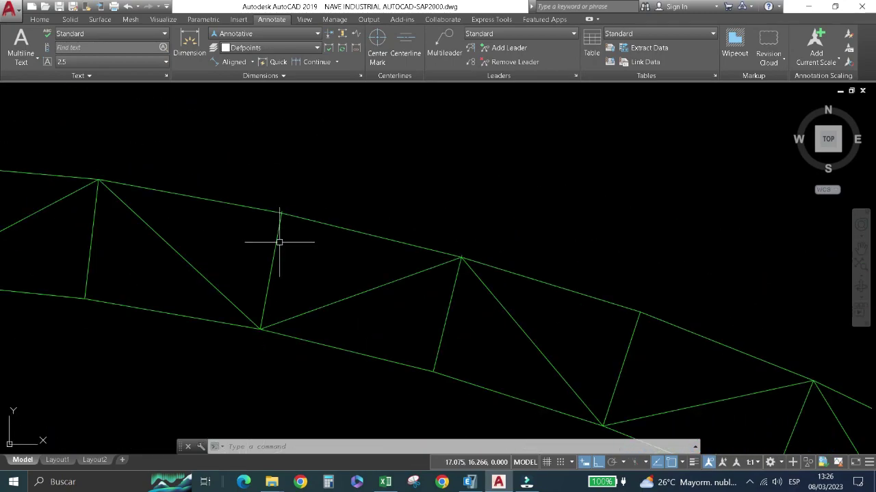
scroll(279, 242, "down", 1)
scroll(279, 241, "down", 1)
scroll(309, 242, "up", 1)
scroll(420, 273, "up", 3)
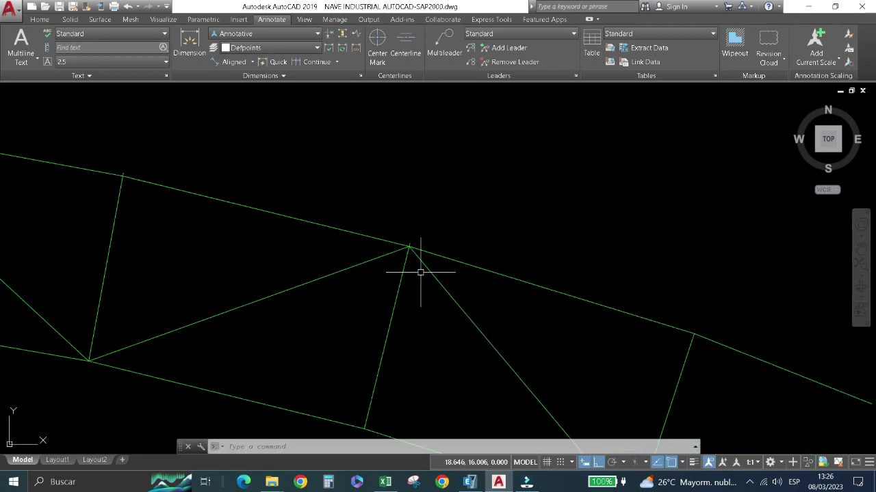
scroll(411, 256, "up", 1)
scroll(396, 240, "down", 1)
scroll(397, 241, "down", 8)
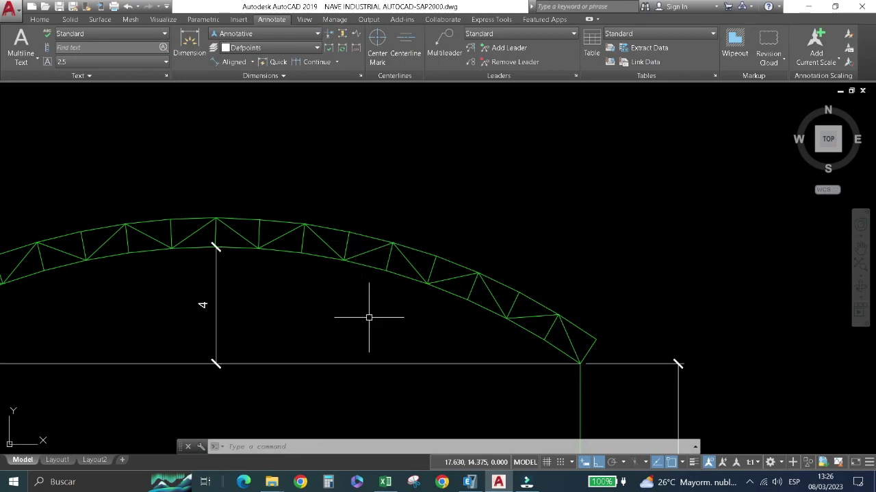
left_click(468, 483)
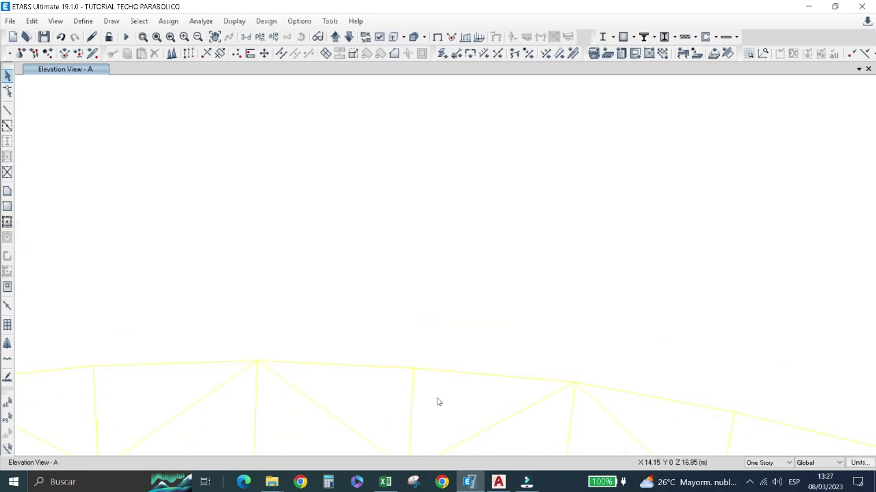
Divide the top-chord frames at the joint where the vertical meets the chord.
left_click_drag(426, 346, 327, 267)
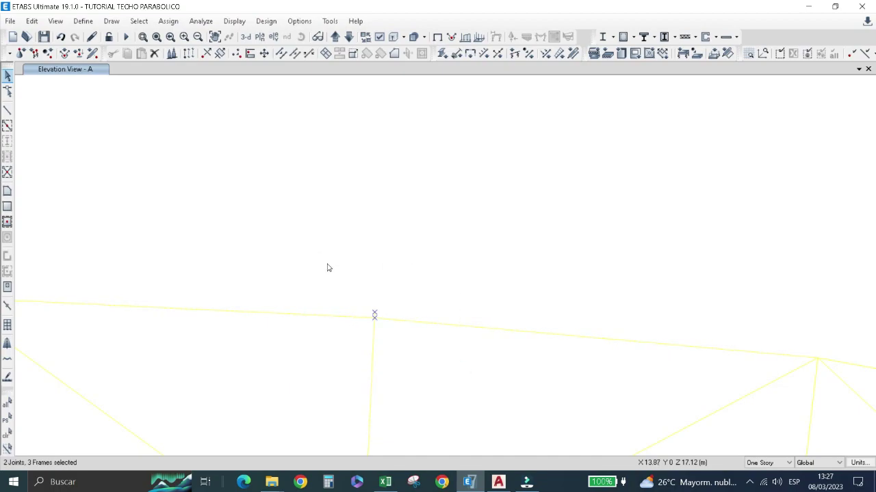
left_click(31, 20)
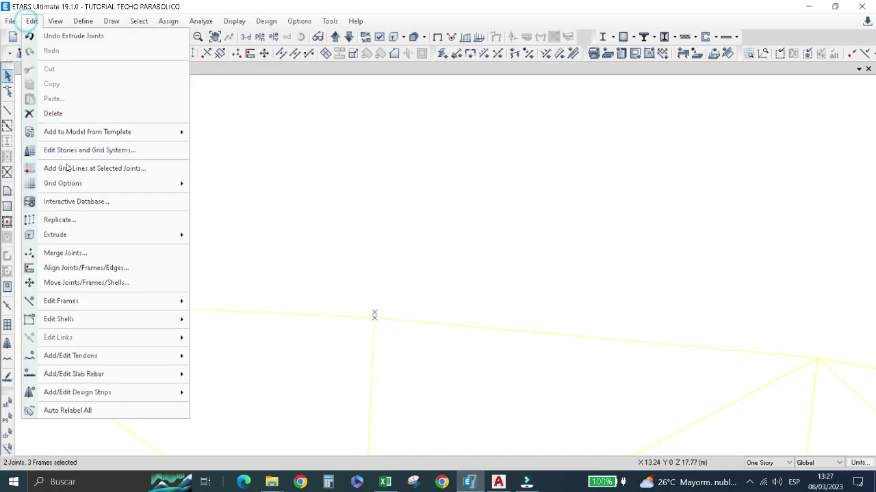
left_click(54, 112)
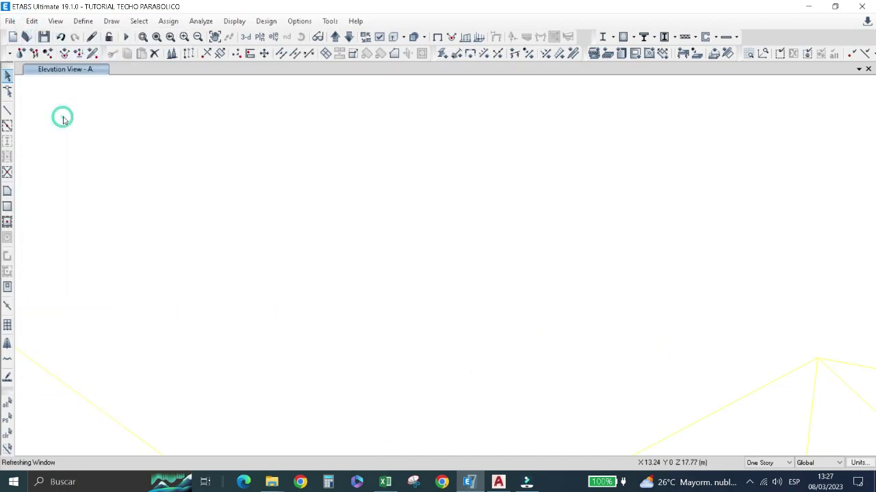
left_click(60, 37)
left_click_drag(417, 364, 295, 256)
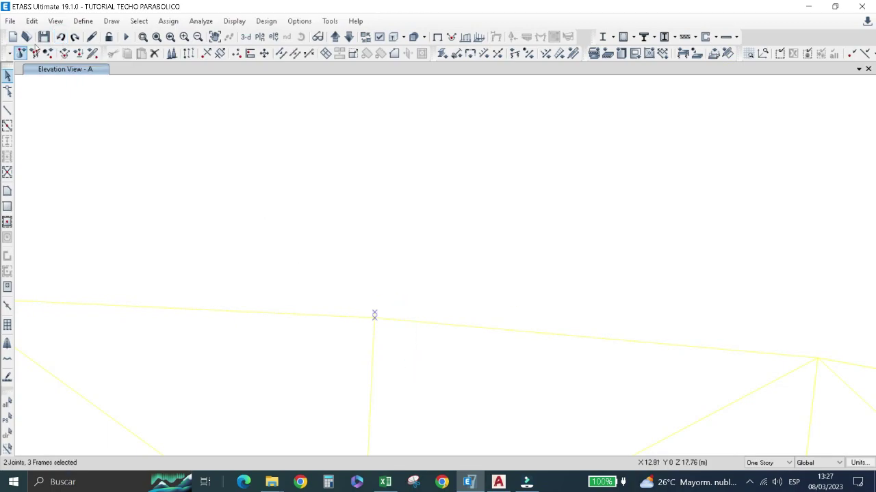
left_click(35, 21)
mouse_move(61, 301)
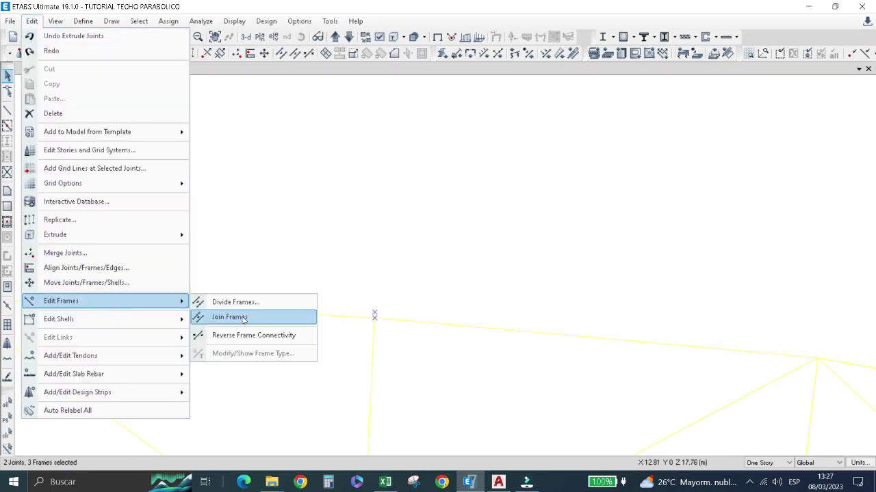
left_click(242, 304)
left_click(387, 288)
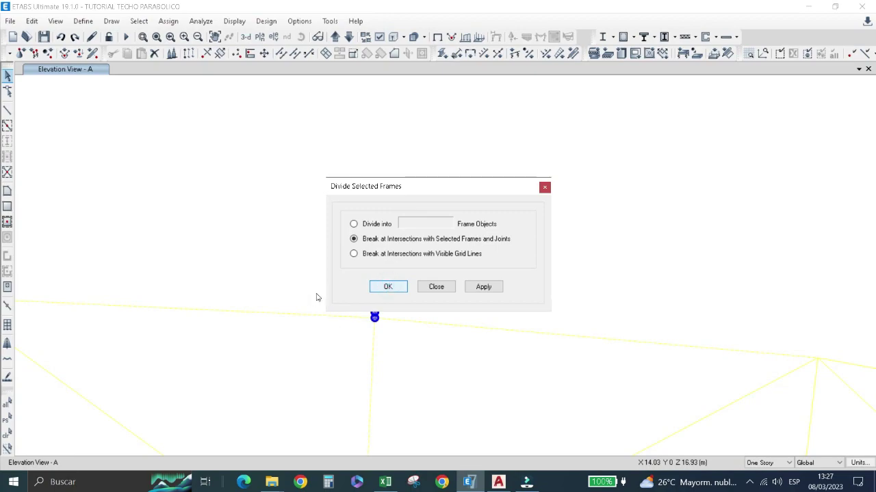
Delete the leftover joints and frame at that chord node and show the 3-D view.
left_click_drag(369, 326, 321, 294)
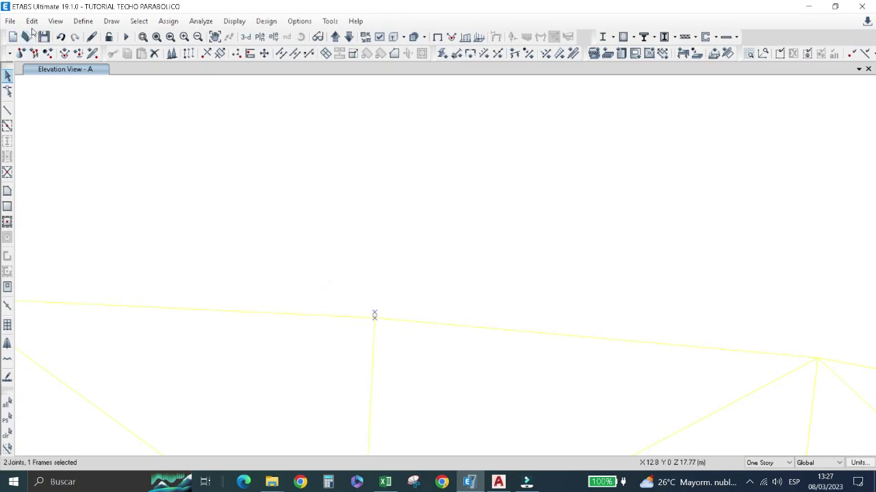
left_click(32, 21)
left_click(66, 115)
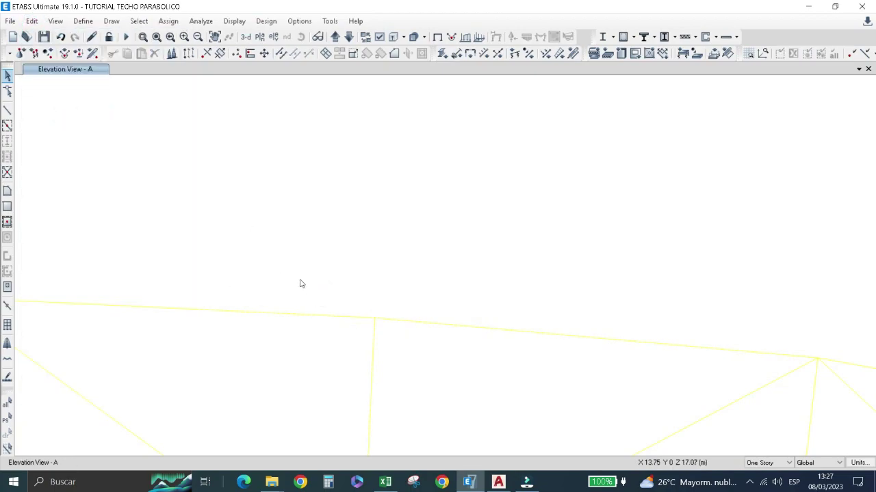
scroll(299, 283, "down", 5)
scroll(312, 288, "up", 2)
scroll(254, 299, "down", 3)
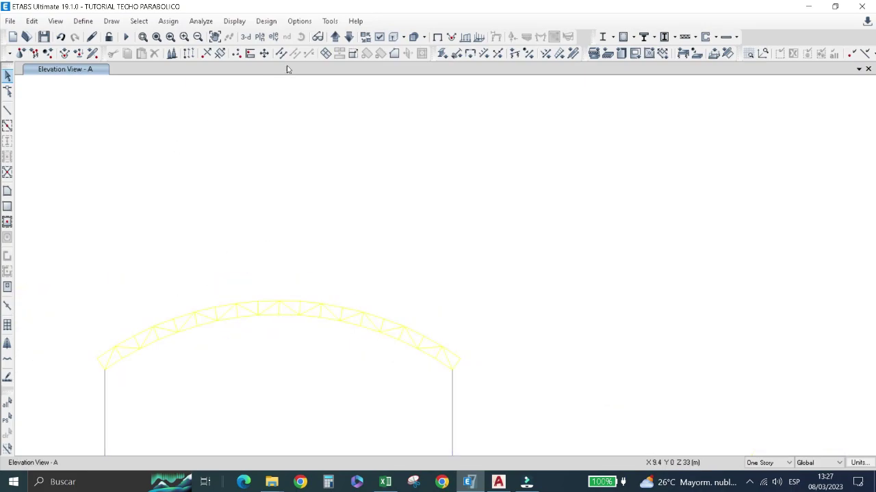
left_click(246, 37)
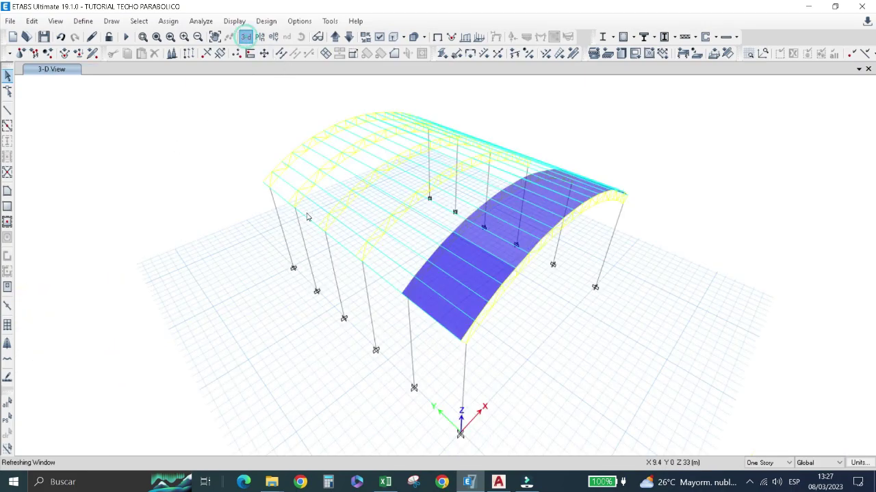
left_click(205, 26)
left_click(205, 26)
left_click(193, 25)
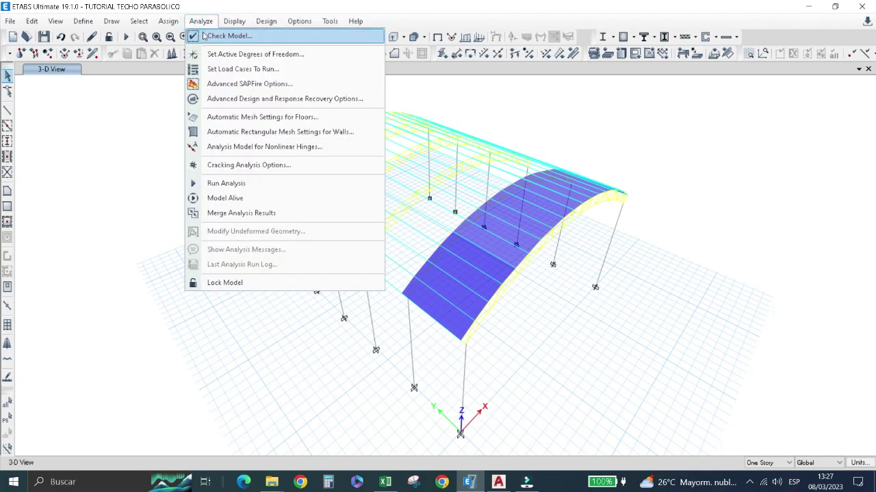
left_click(229, 36)
key("Return")
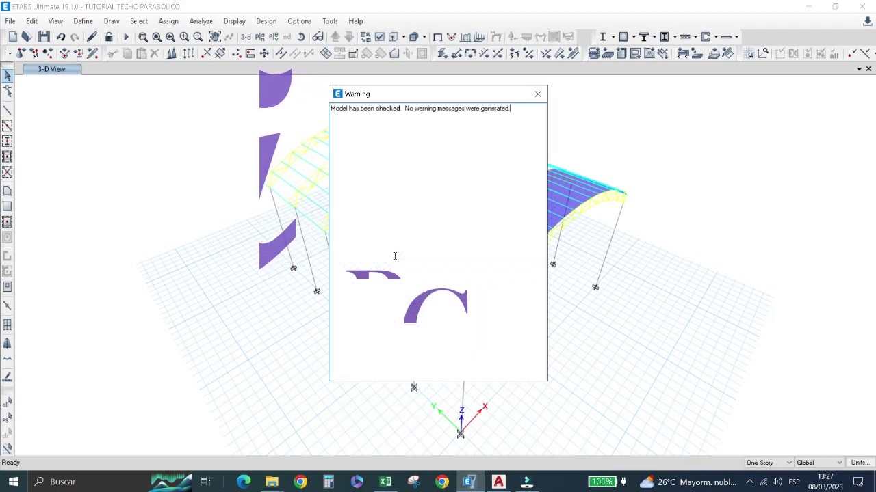
left_click(537, 94)
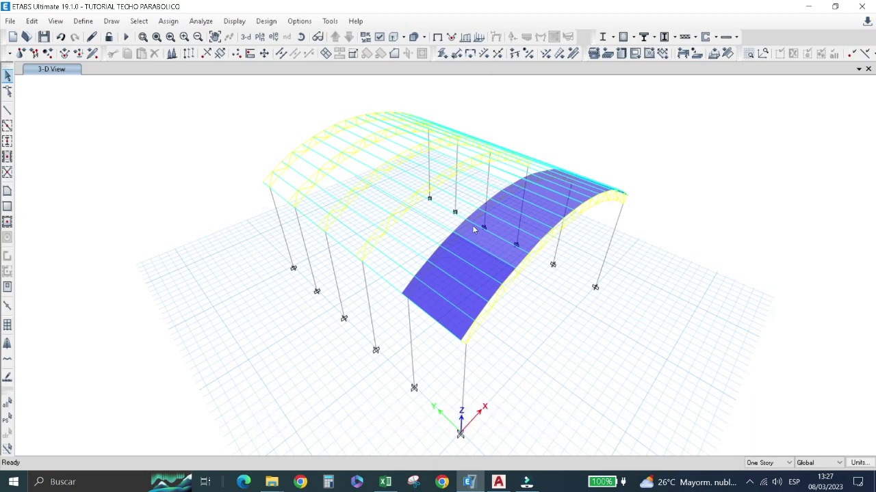
Select the roof shell panels along the windward slope up to the arch top.
left_click(443, 312)
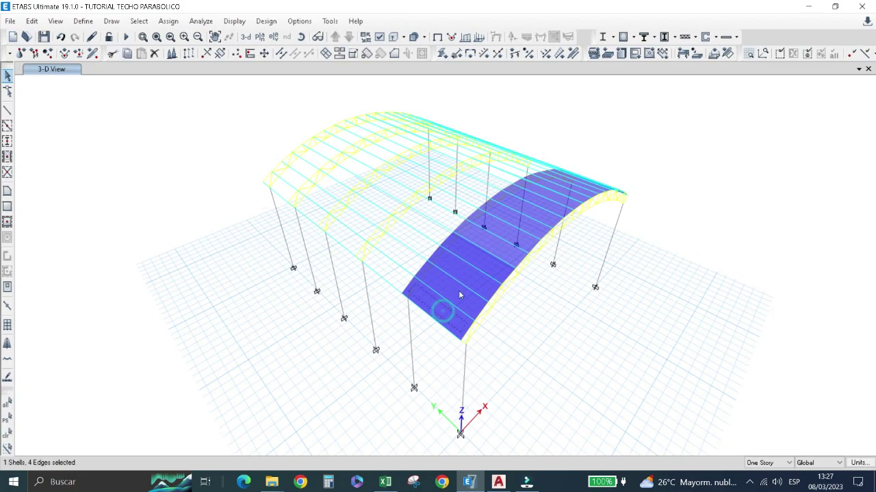
left_click(480, 268)
left_click(503, 246)
left_click(507, 236)
left_click(533, 216)
left_click(540, 207)
left_click(548, 199)
left_click(563, 204)
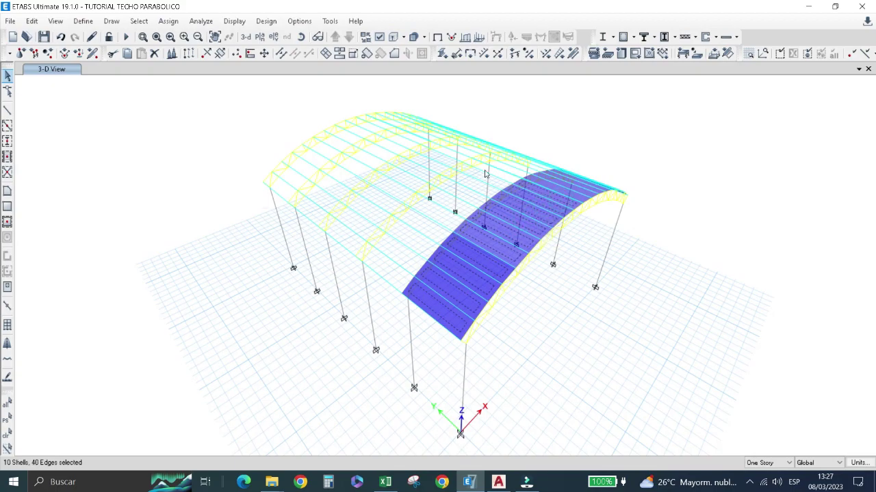
left_click(301, 37)
mouse_move(328, 137)
left_mouse_down()
mouse_move(539, 179)
mouse_move(557, 171)
left_mouse_up()
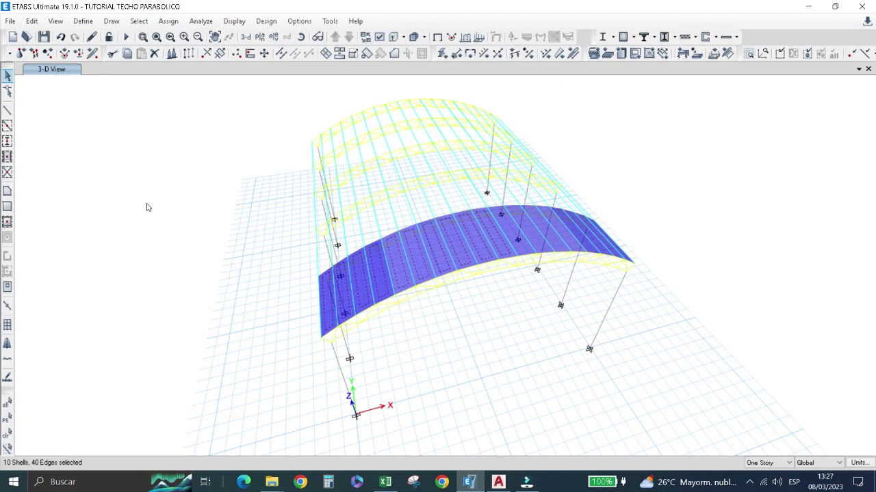
Add a new group in Group Definitions and name it BARLOVENTO.
left_click(82, 20)
mouse_move(106, 194)
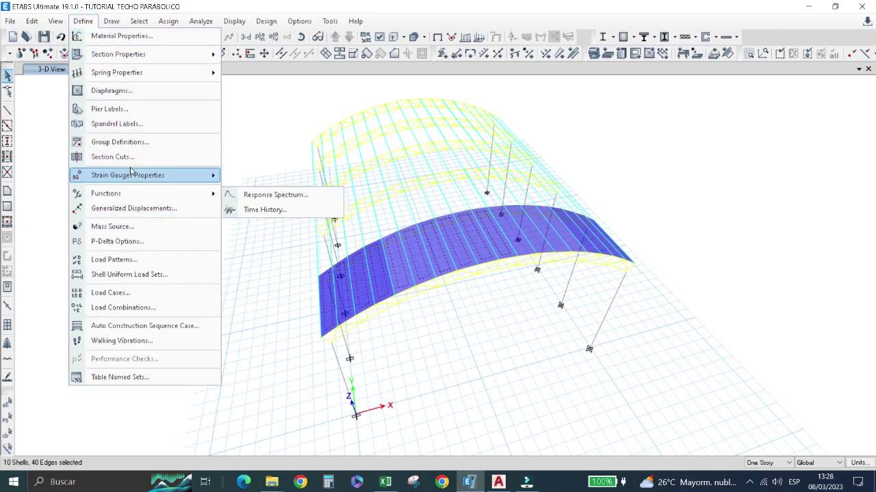
left_click(135, 142)
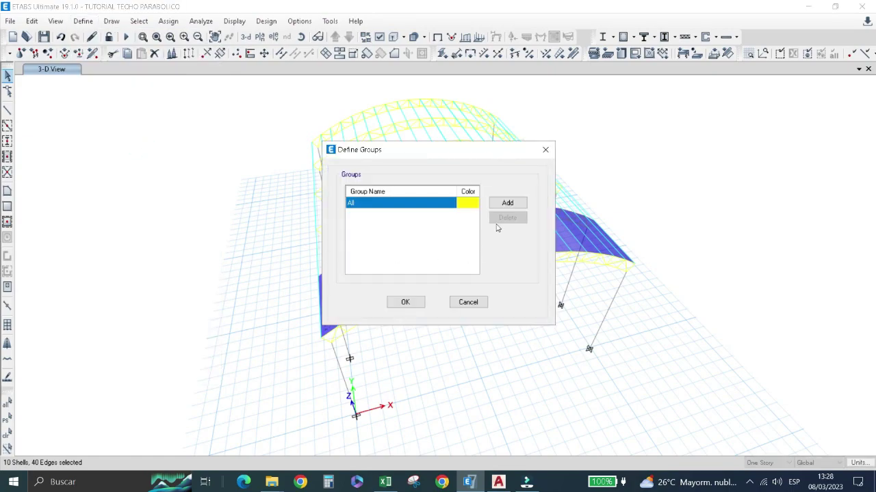
left_click(506, 203)
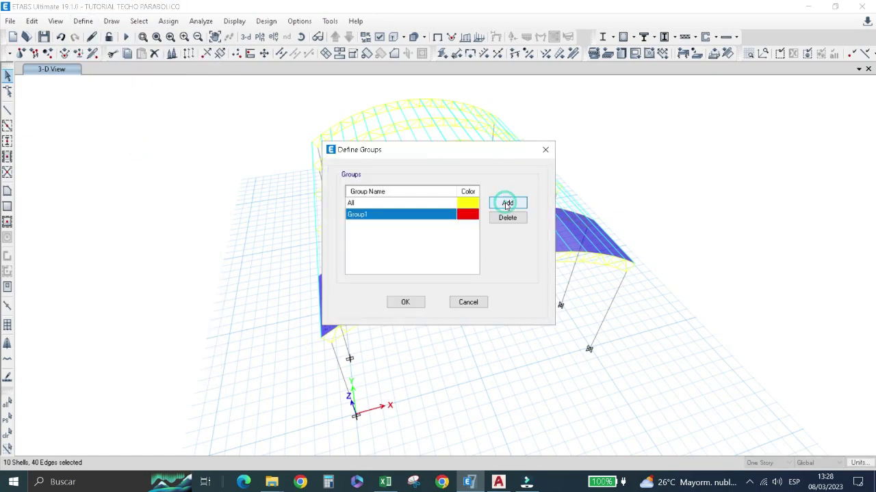
left_click(405, 215)
type("BARLOVENTO")
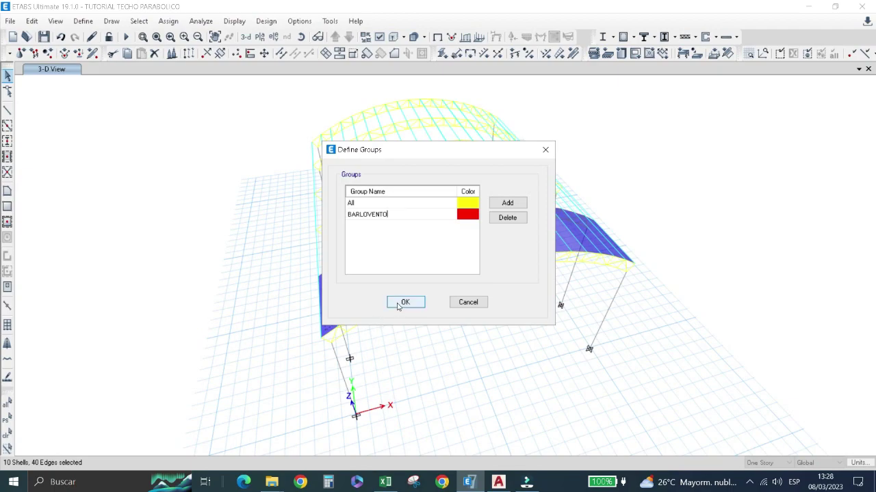
left_click(405, 302)
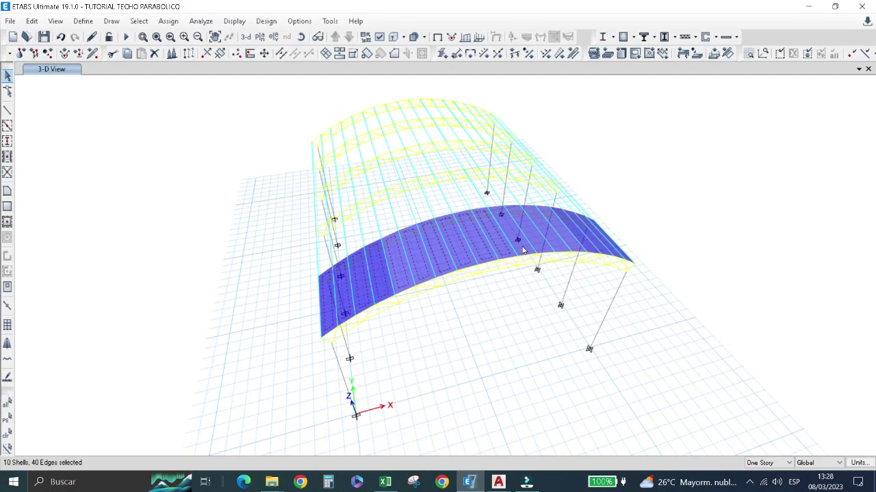
Select the eight front roof shell panels of the arch, orbiting the view to reach the far ones.
left_click(522, 250)
key("ctrl+q")
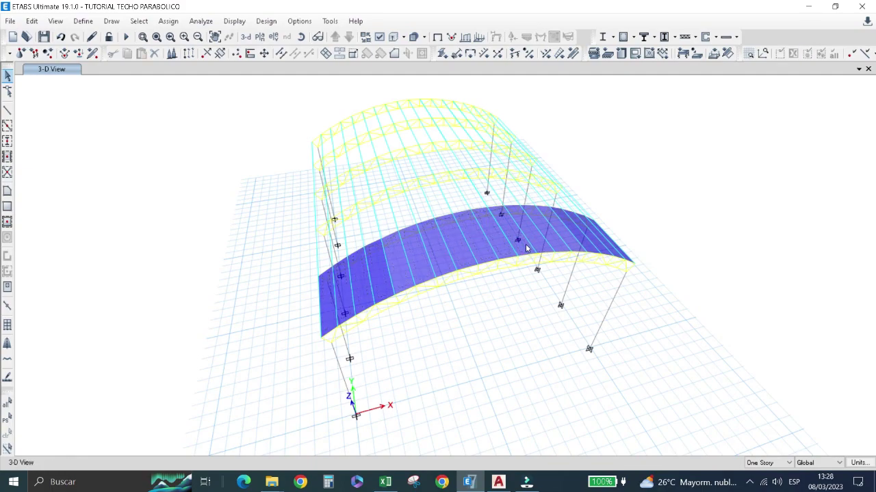
left_click(526, 245)
left_click(543, 248)
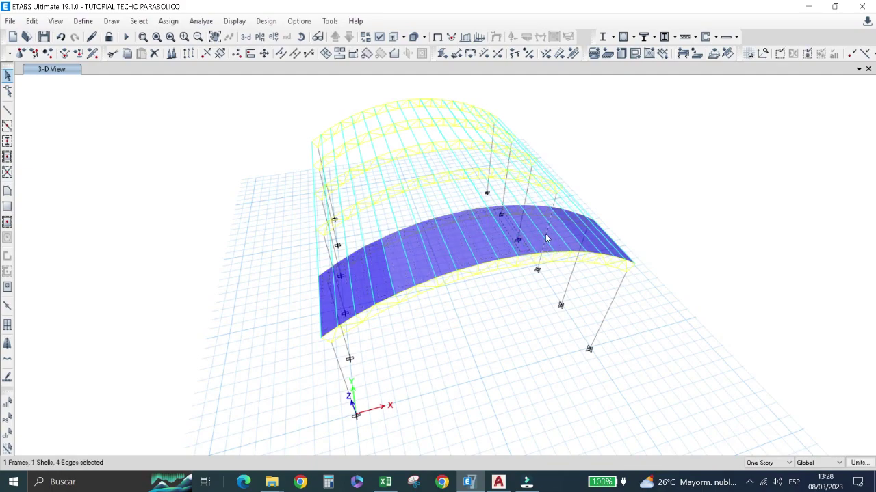
left_click(546, 238)
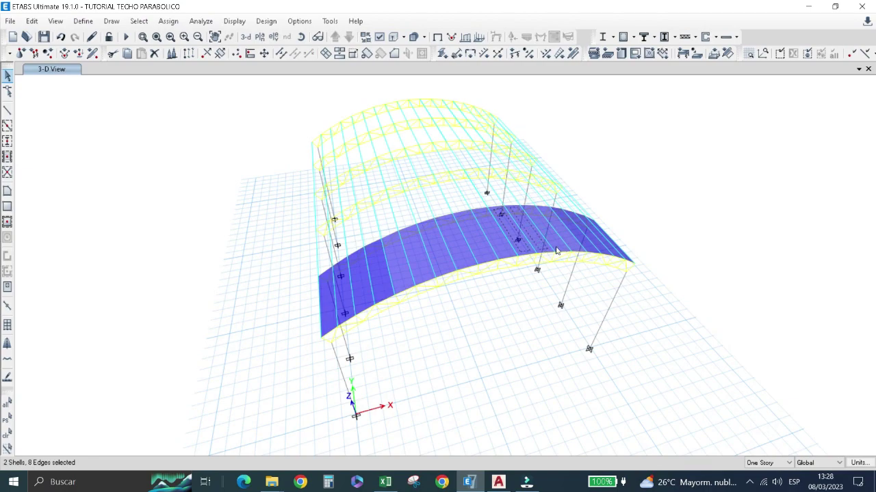
left_click(557, 250)
left_click(568, 247)
left_click(301, 37)
left_click_drag(444, 226, 568, 227)
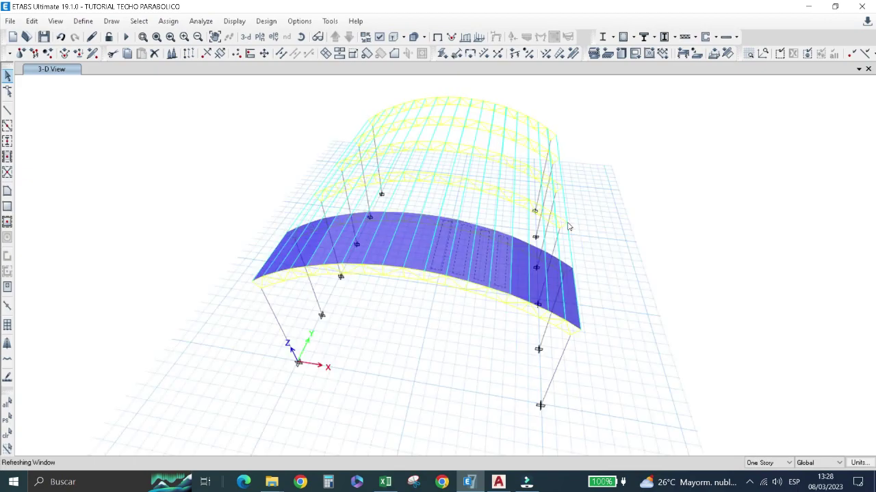
left_click(554, 290)
left_click(555, 295)
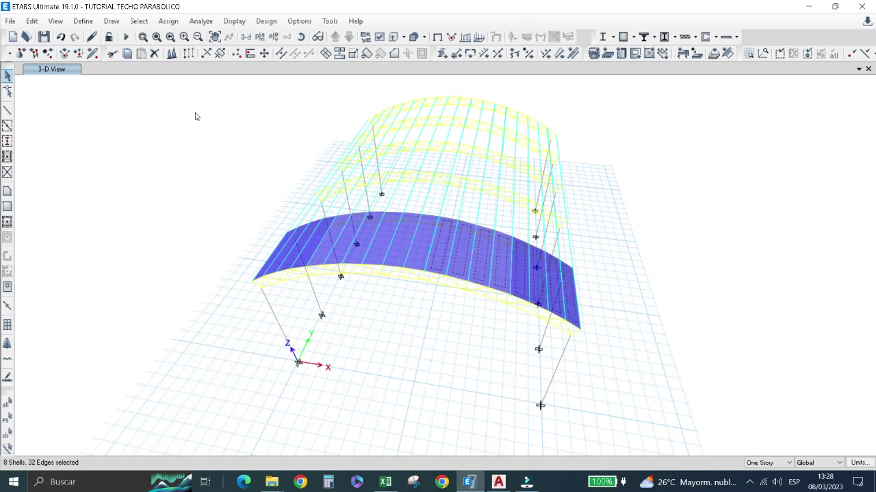
Add a new group named SOTAVENTO beside BARLOVENTO in Define Groups and confirm.
left_click(84, 22)
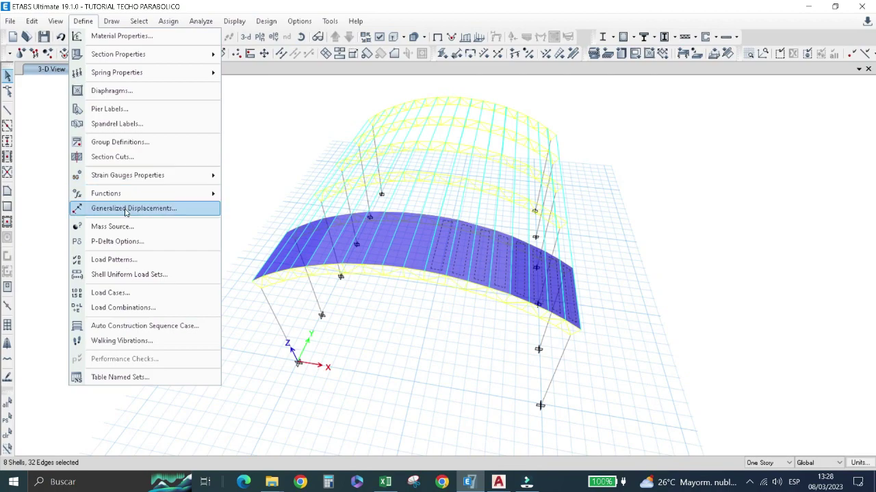
left_click(125, 142)
left_click(507, 203)
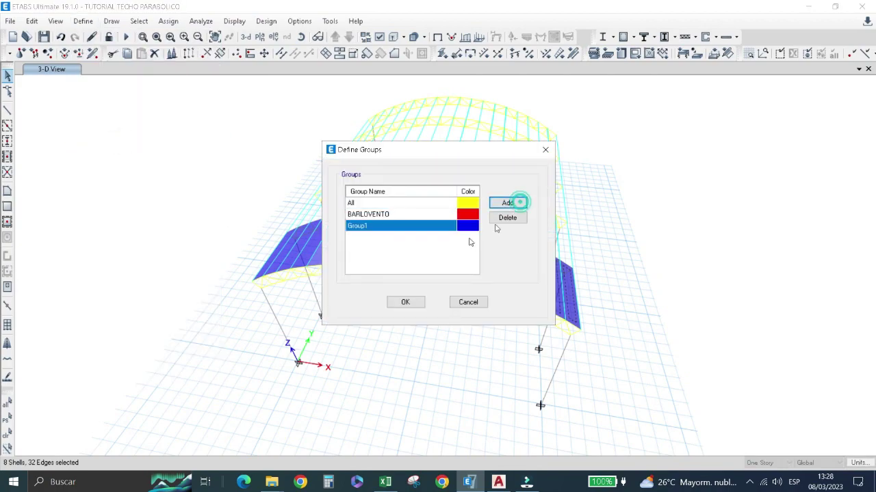
double_click(400, 229)
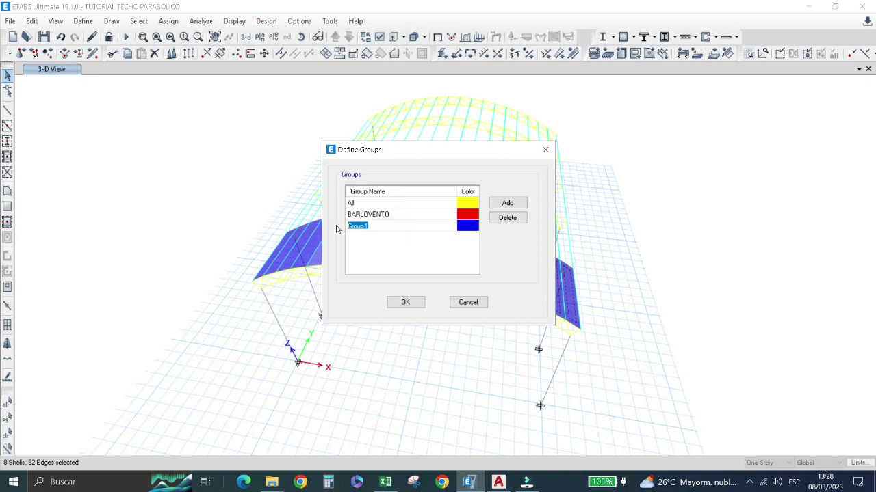
type("SOTAVENTO")
left_click(408, 303)
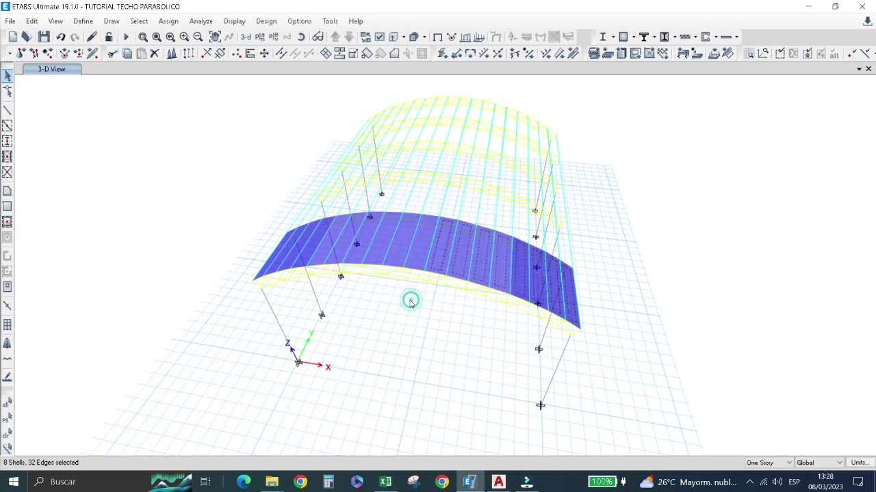
Assign the eight selected roof panels to the SOTAVENTO group.
left_click(170, 24)
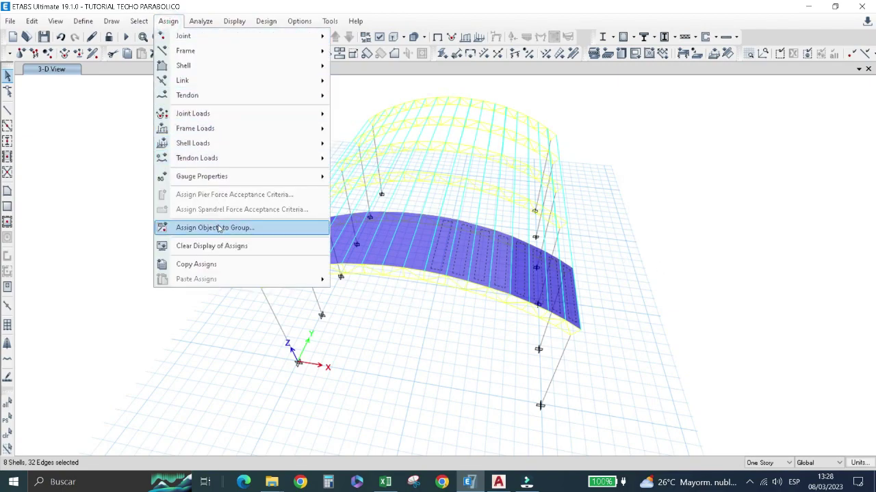
left_click(221, 228)
left_click(390, 144)
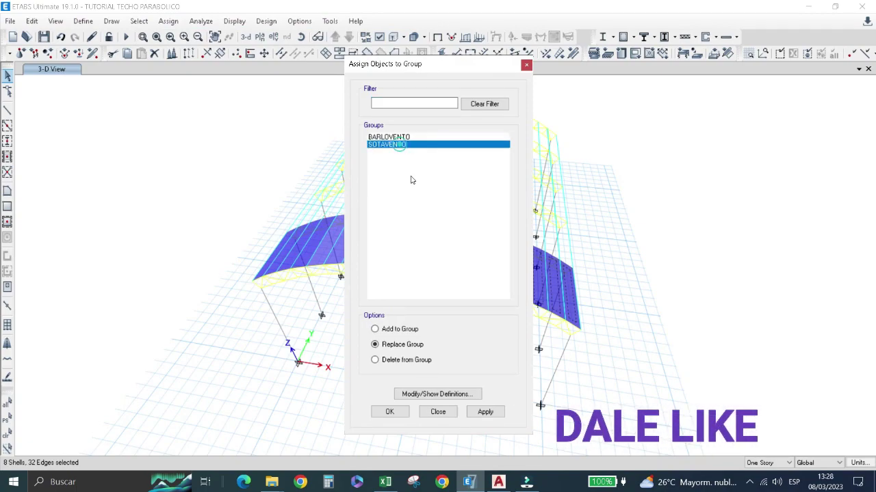
left_click(489, 412)
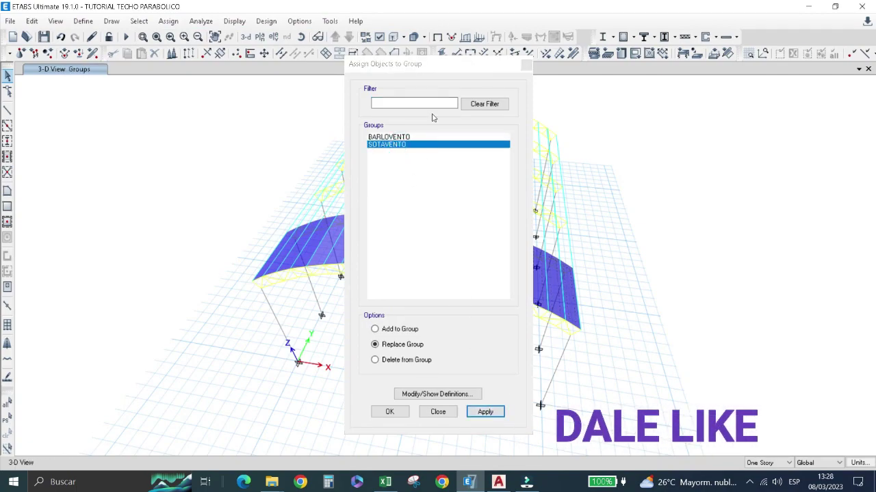
Select eleven roof panels on the other slope, from the crown down to the left edge.
left_click_drag(435, 69, 601, 80)
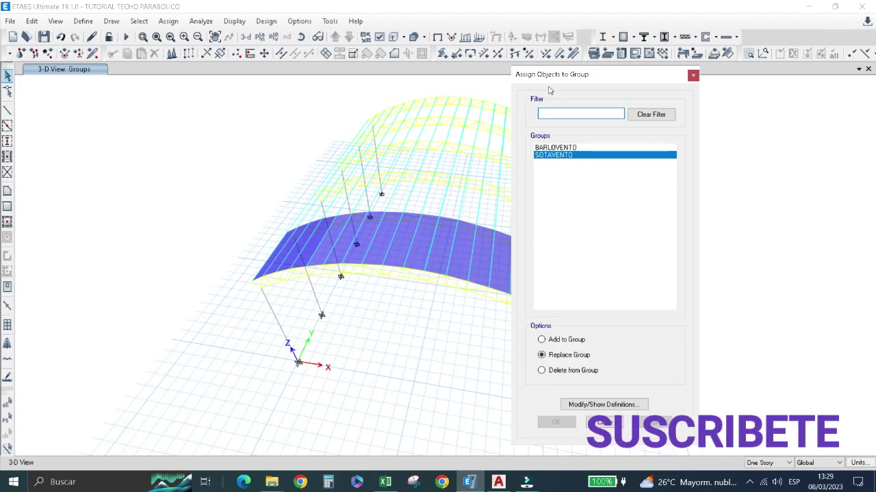
left_click_drag(556, 80, 590, 89)
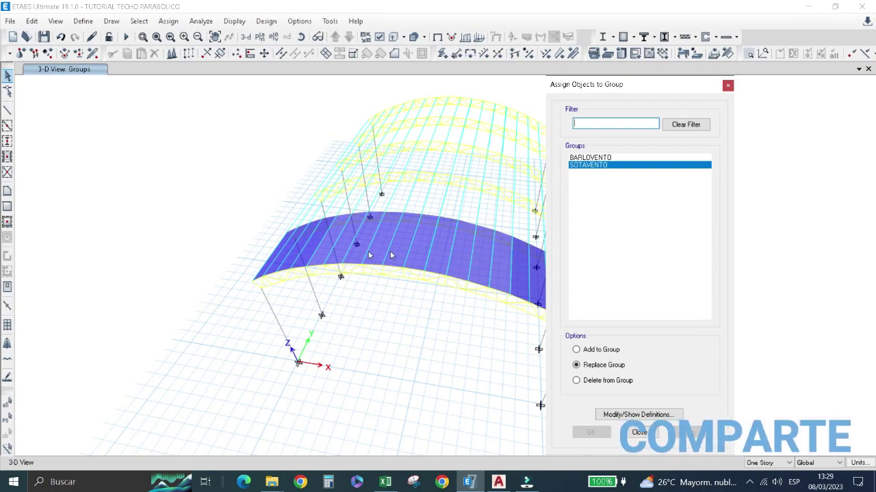
middle_click_drag(424, 271, 391, 274, "shift")
scroll(391, 274, "up", 5)
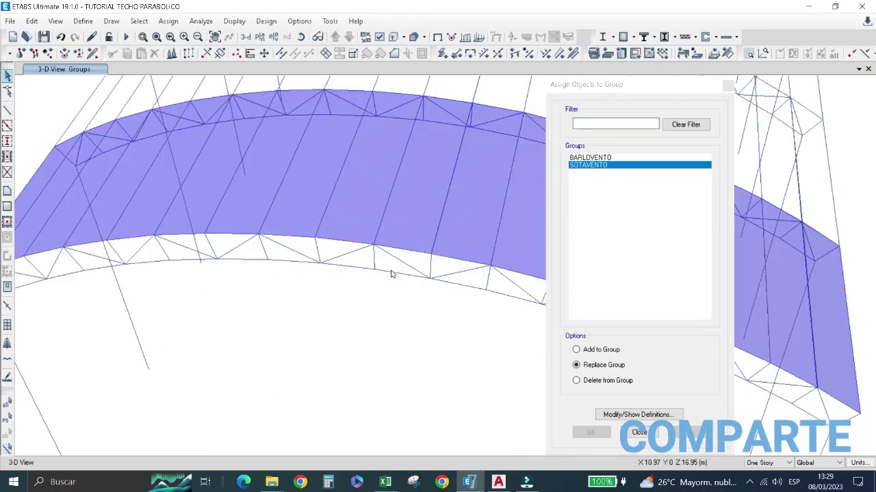
scroll(392, 274, "down", 3)
scroll(392, 273, "down", 3)
scroll(391, 274, "up", 2)
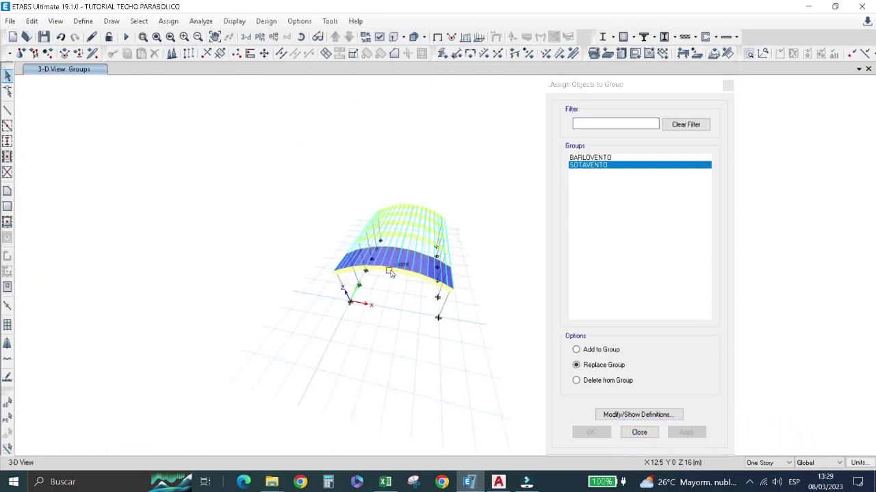
scroll(391, 273, "up", 2)
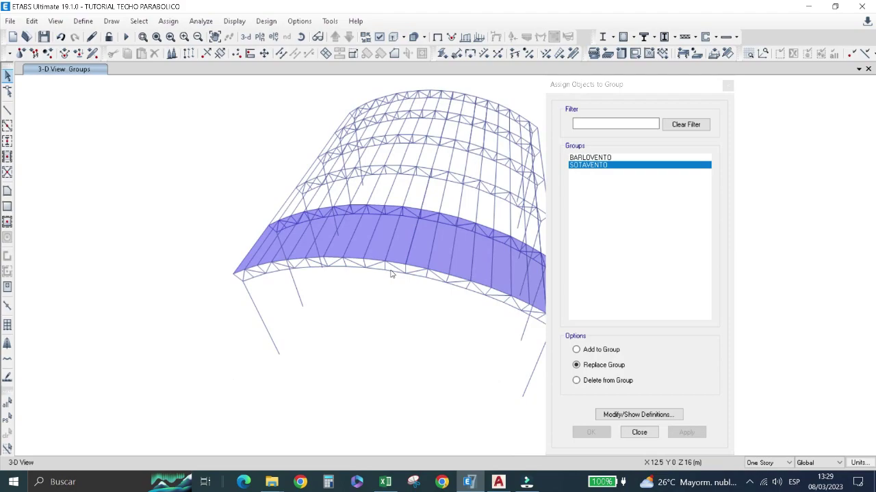
left_click(301, 36)
left_click_drag(289, 239, 503, 236)
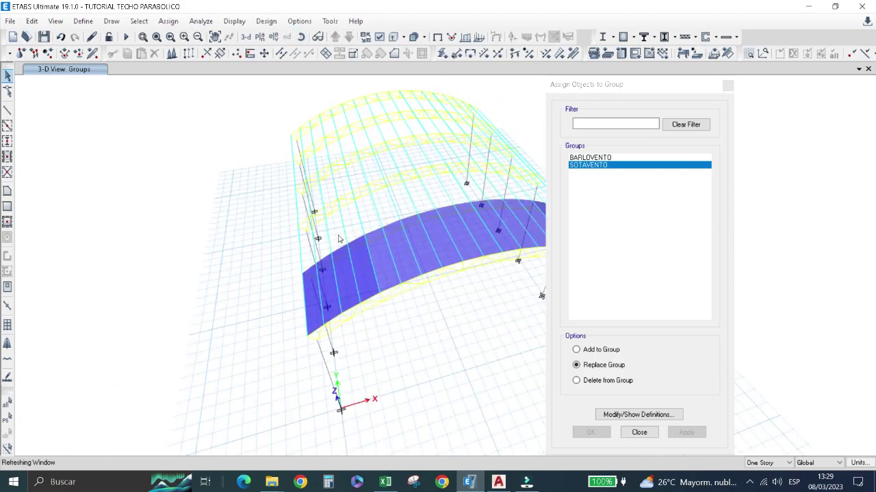
left_click(500, 244)
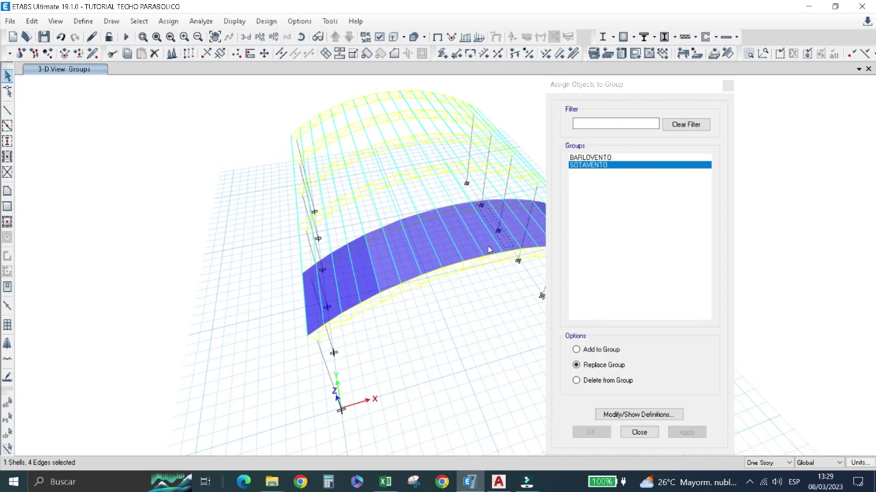
left_click(484, 251)
left_click(469, 254)
left_click(437, 260)
left_click(416, 268)
left_click(360, 278)
left_click(338, 287)
left_click(333, 292)
left_click(322, 295)
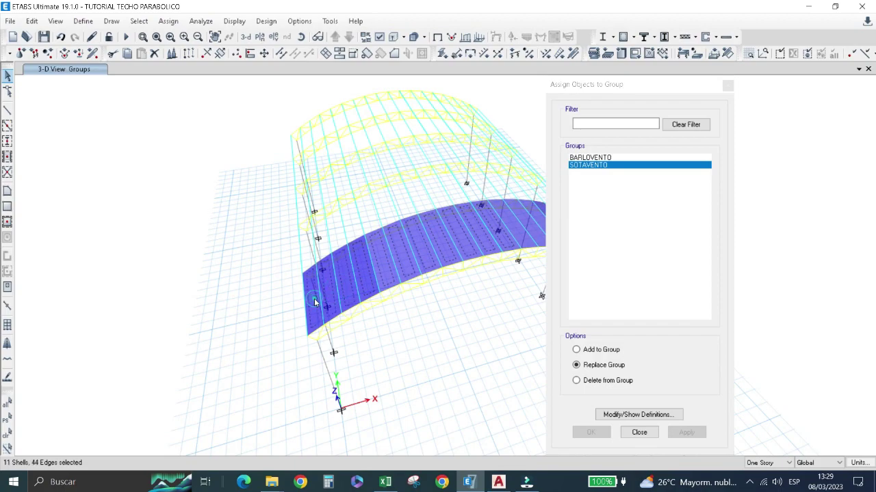
left_click(311, 299)
Assign the eleven selected panels to the BARLOVENTO group and close the assignment window.
left_click(627, 158)
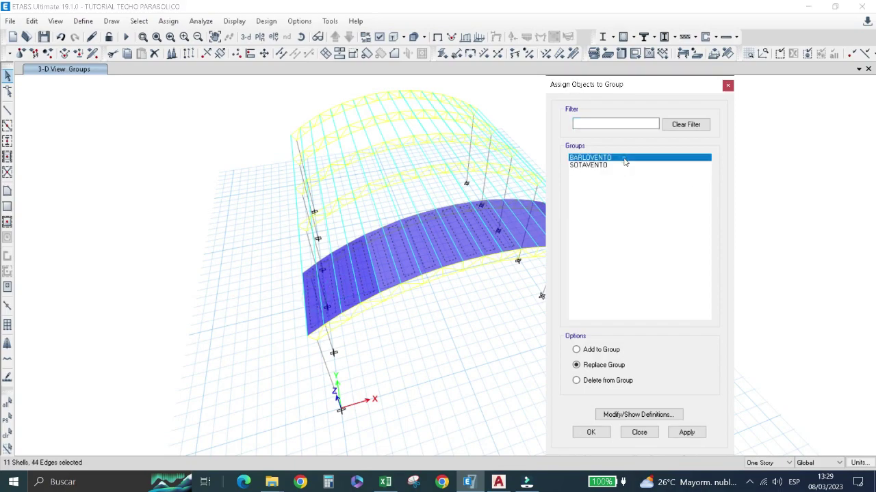
left_click(686, 433)
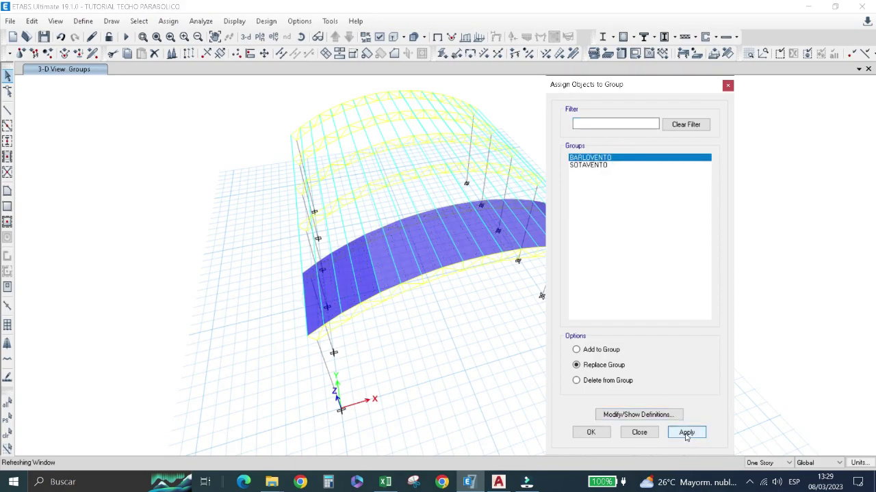
left_click(588, 433)
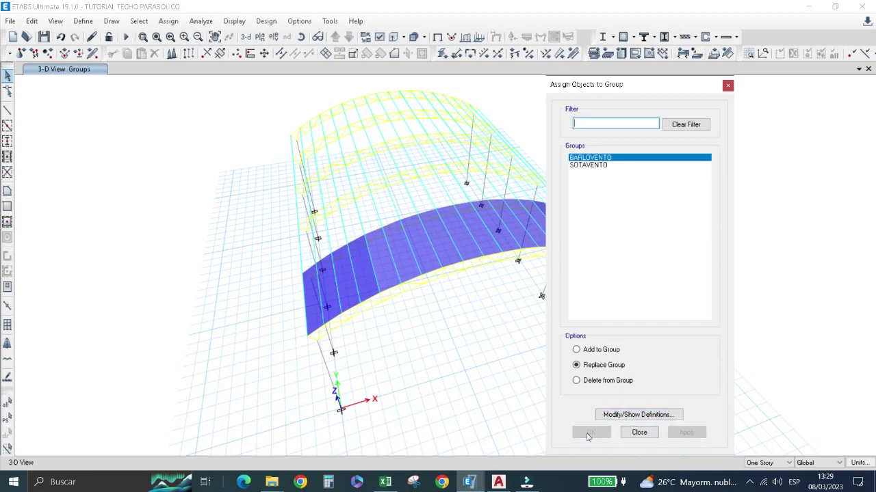
left_click(728, 85)
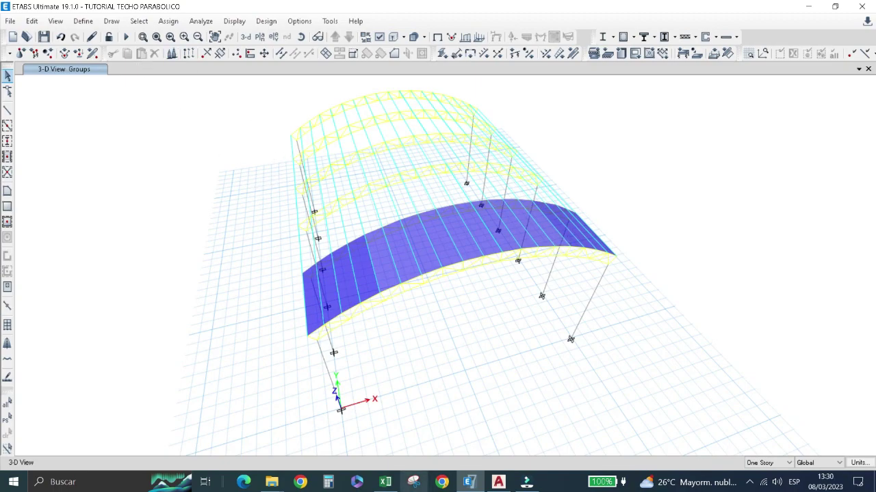
Enter dead-load weights of 5.4 in C22, 7 in C24 and 9 in C26 (kg/m²).
left_click(385, 482)
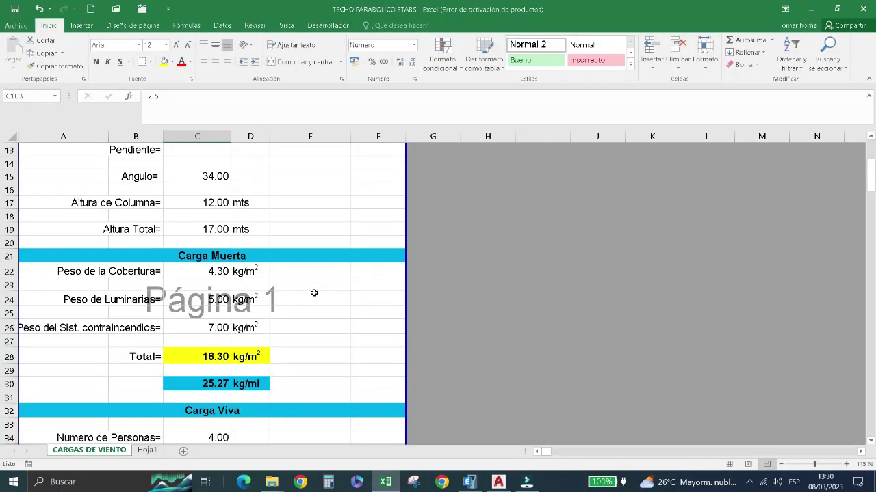
scroll(316, 272, "down", 1)
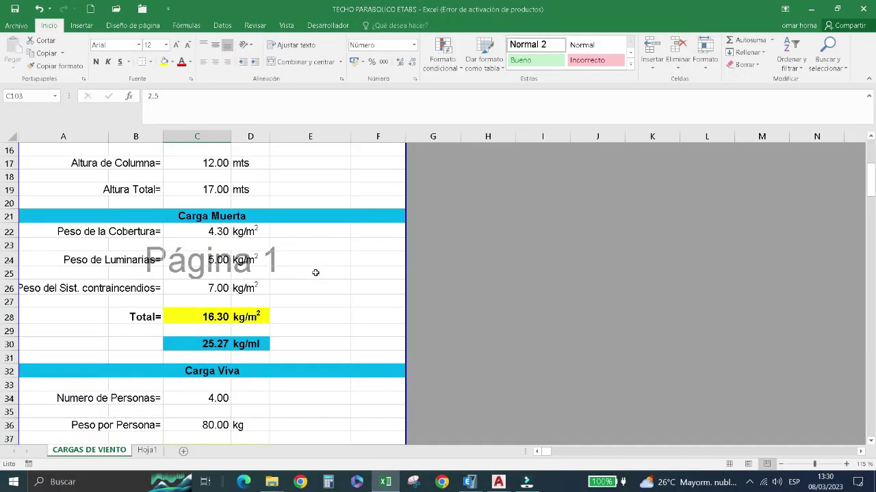
left_click(214, 231)
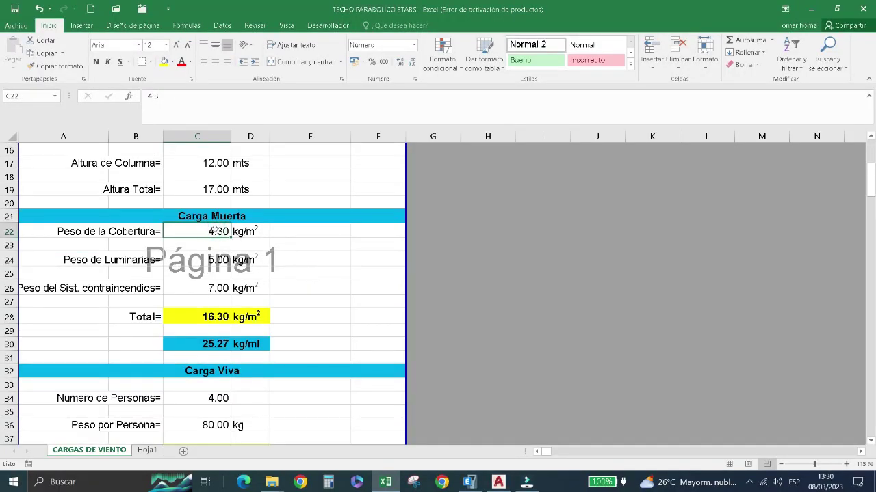
type("5.4")
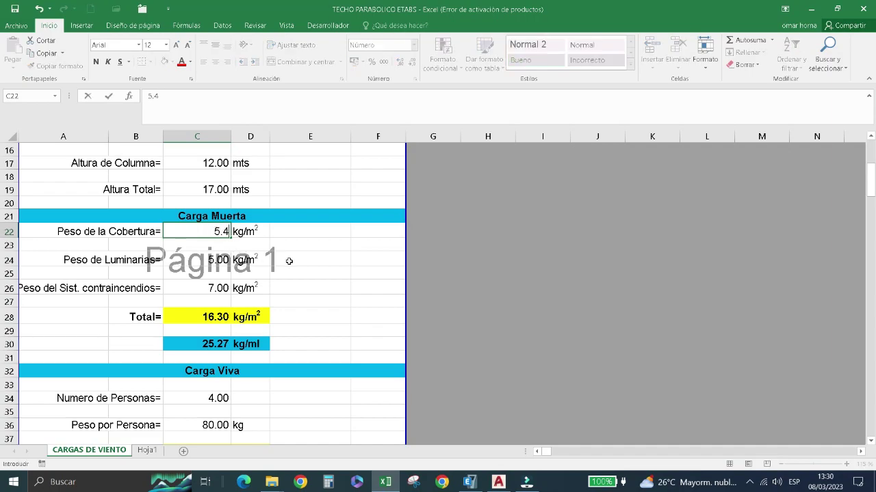
left_click(287, 260)
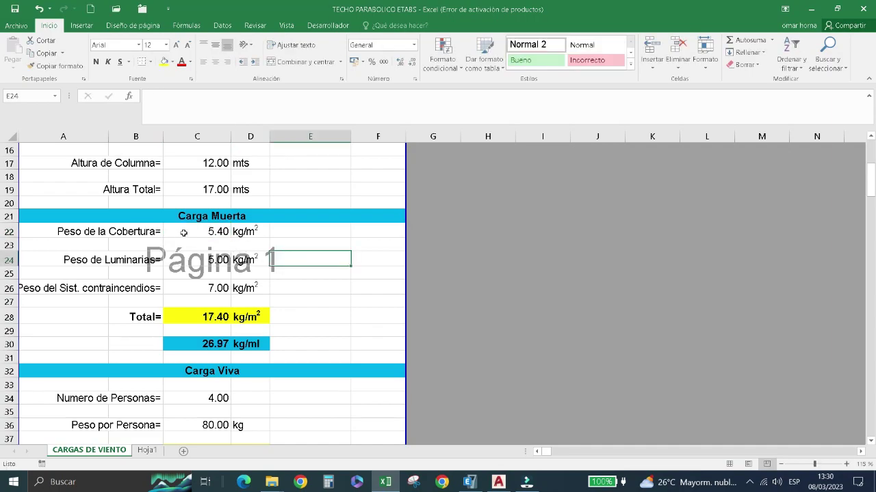
left_click(198, 259)
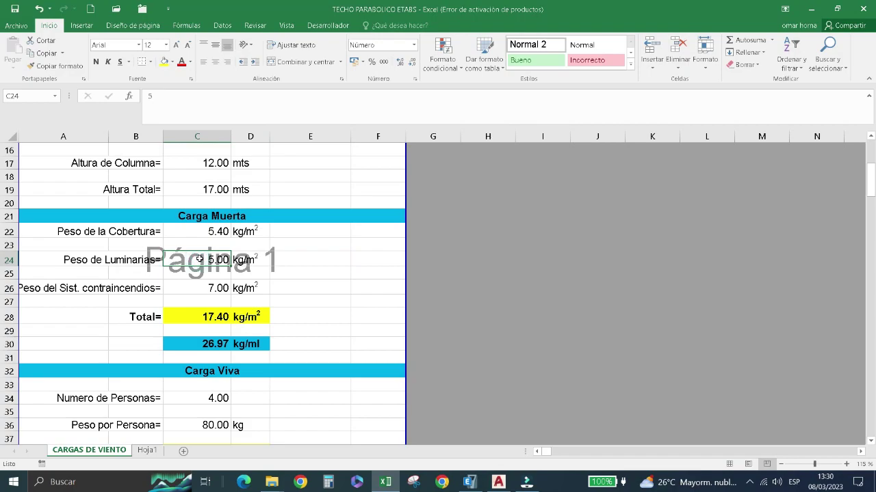
type("7")
left_click(215, 289)
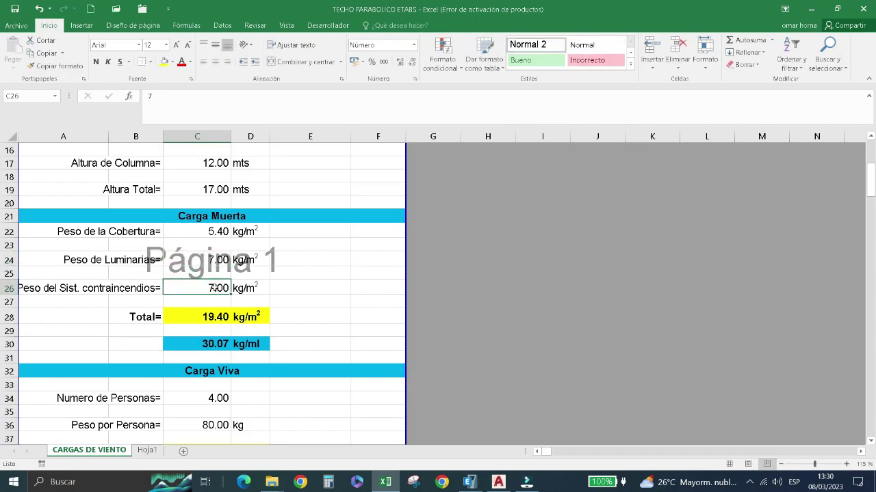
type("9")
left_click(335, 311)
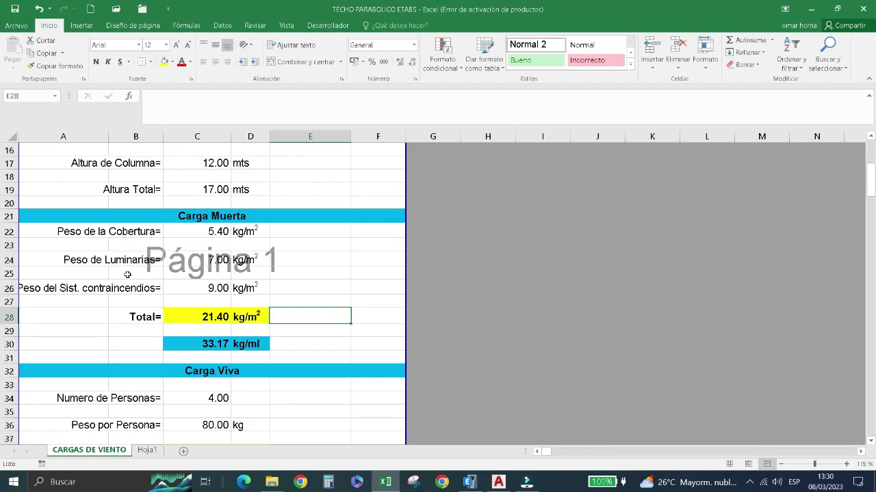
Scroll the CARGAS DE VIENTO sheet to rows 58–79 showing Caso I, Caso II and Tabla 4.
scroll(144, 282, "down", 2)
scroll(145, 282, "down", 2)
scroll(123, 267, "down", 1)
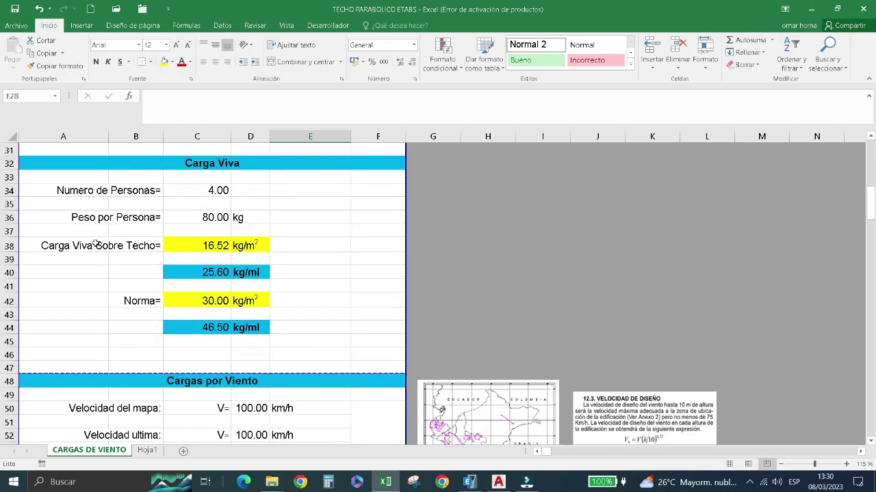
scroll(153, 305, "down", 1)
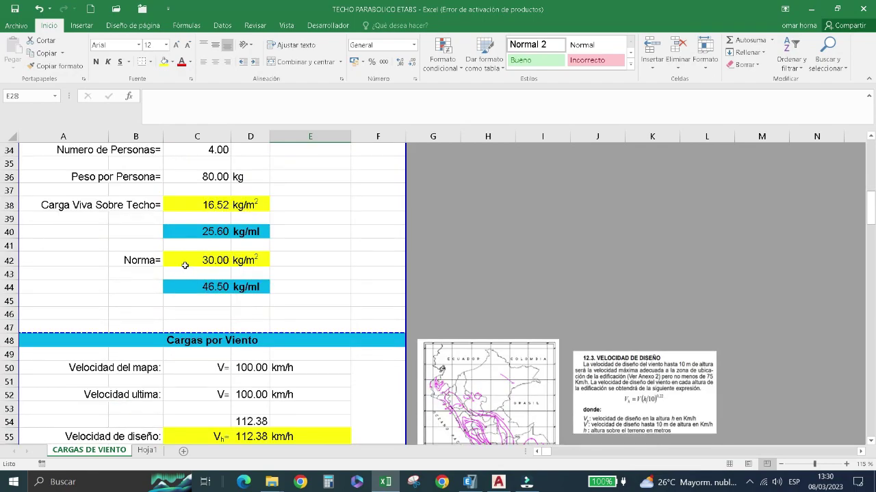
scroll(185, 265, "down", 3)
scroll(189, 266, "down", 3)
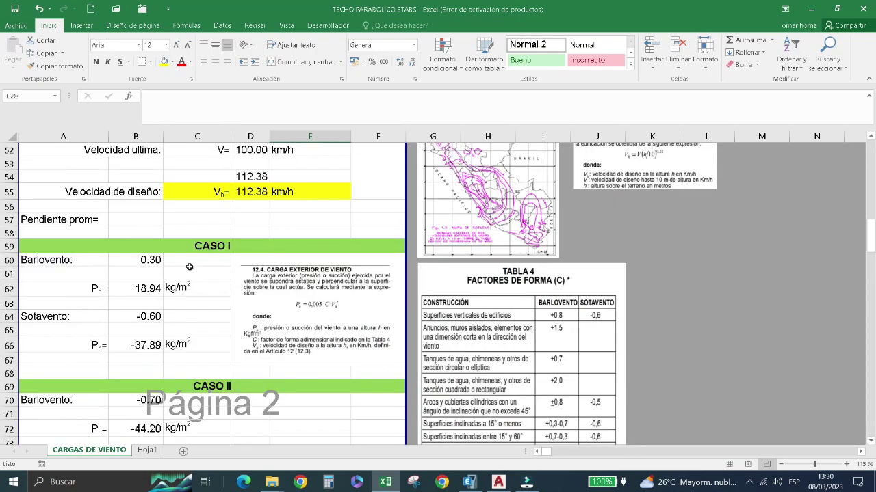
scroll(190, 267, "down", 1)
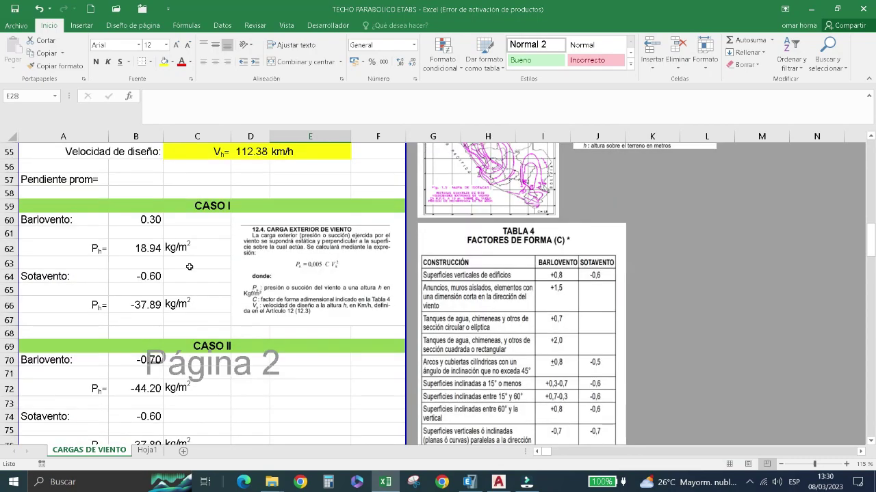
scroll(189, 266, "down", 1)
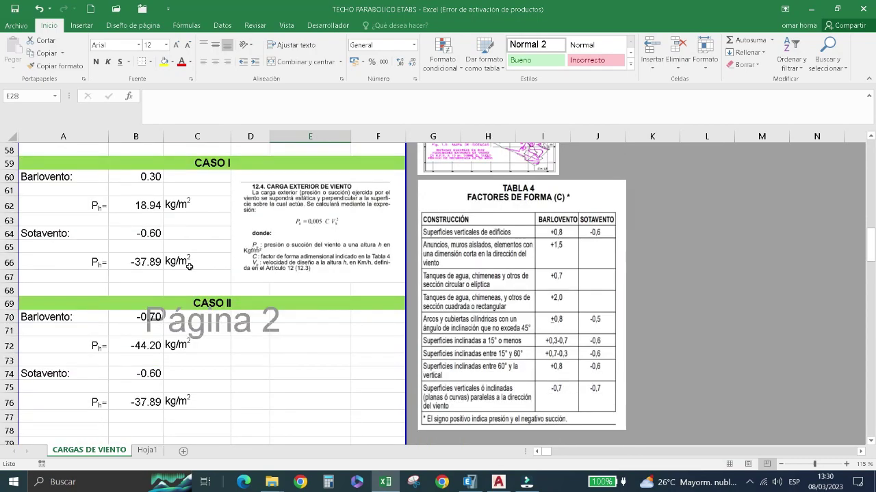
scroll(209, 272, "up", 3)
scroll(209, 271, "up", 1)
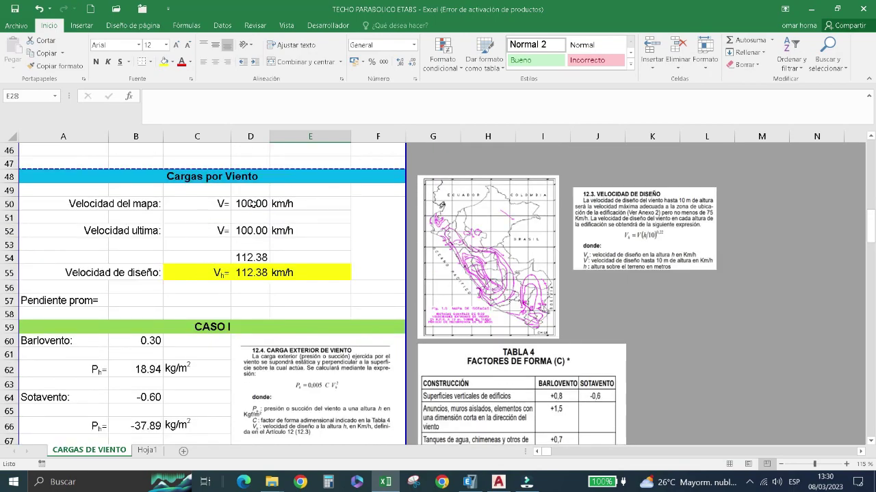
scroll(293, 269, "down", 1)
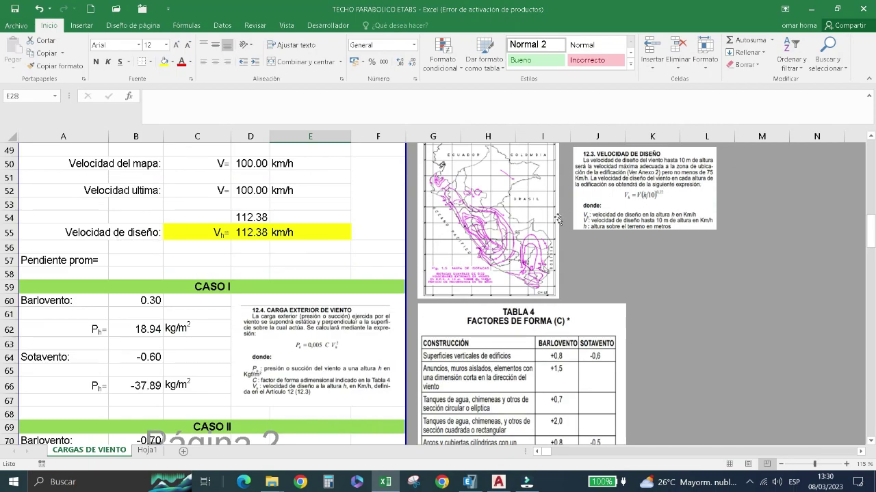
scroll(490, 239, "down", 1)
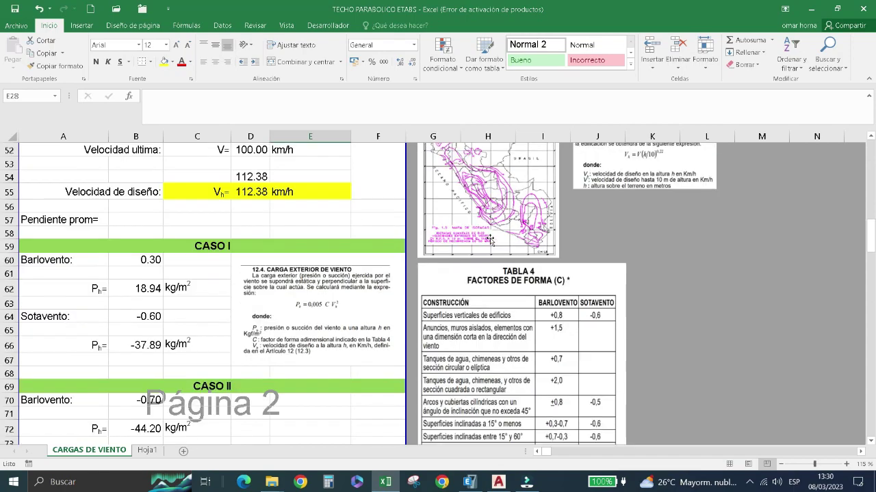
scroll(490, 240, "down", 1)
scroll(510, 249, "down", 1)
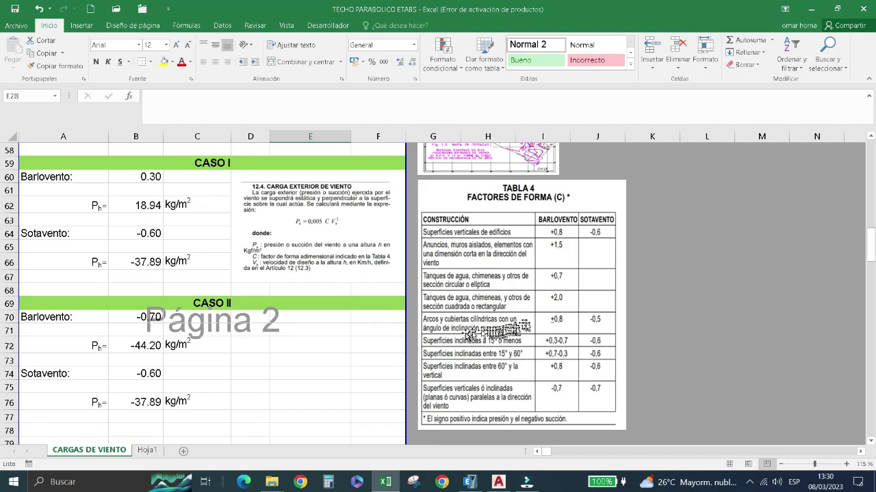
left_click(498, 482)
scroll(59, 361, "down", 2)
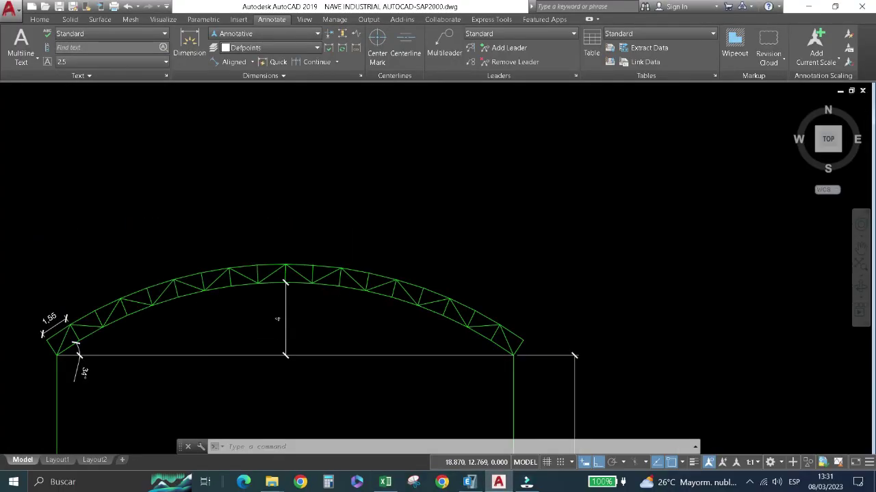
scroll(122, 347, "down", 2)
scroll(107, 372, "up", 3)
scroll(117, 357, "up", 2)
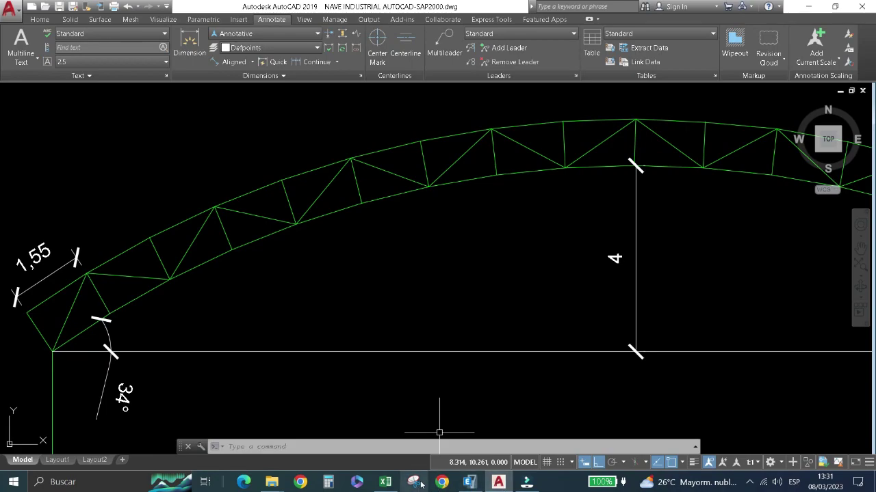
left_click(386, 483)
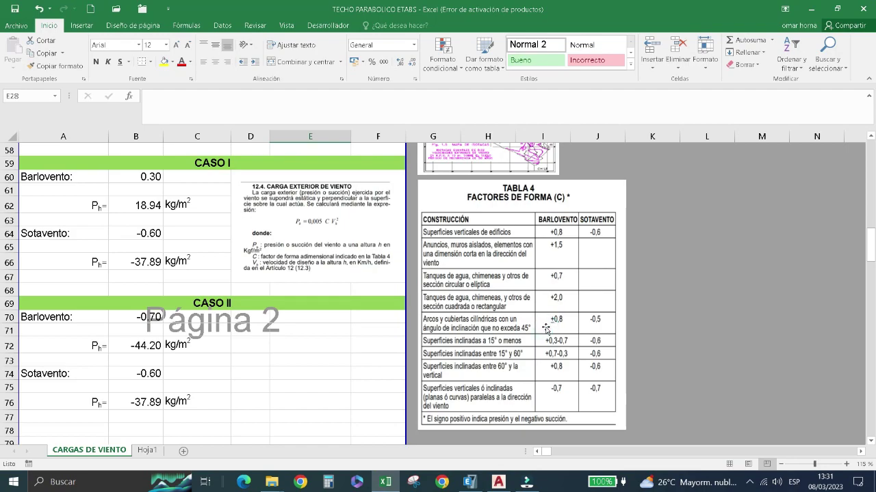
Set the Caso I shape factors to 0.80 windward (B60) and -0.50 leeward (B64).
left_click(545, 327)
left_click(142, 177)
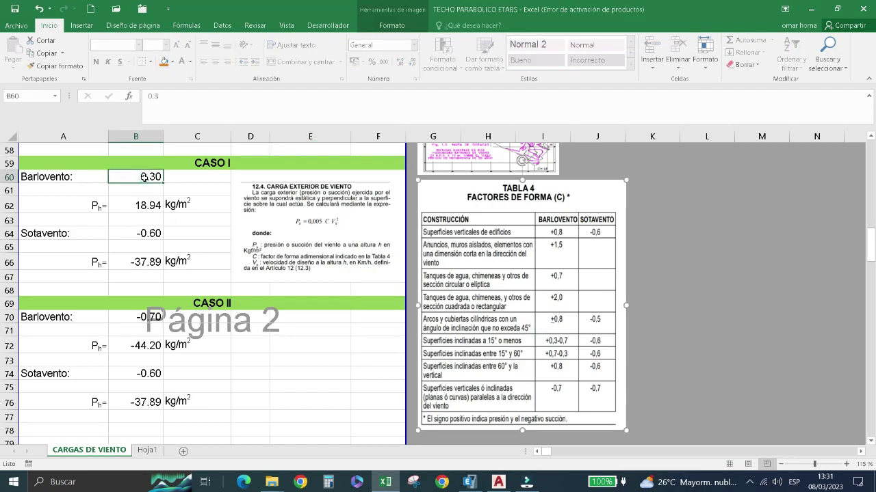
type(".")
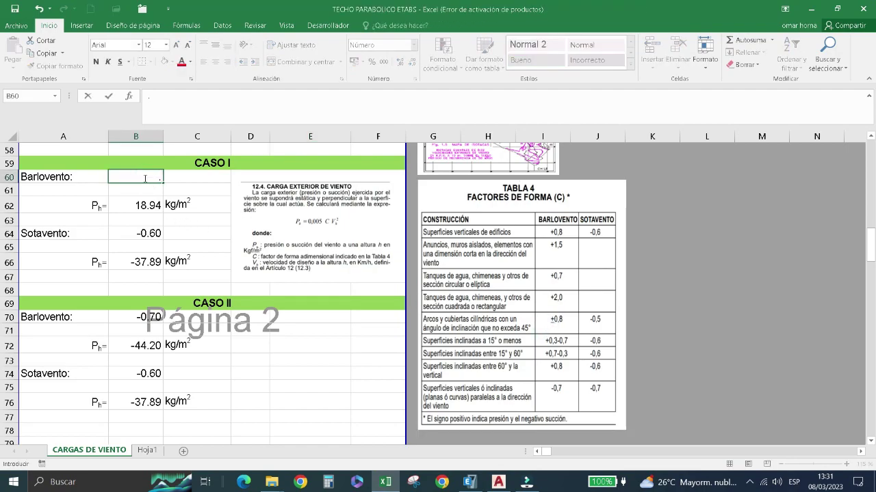
type("8")
left_click(141, 233)
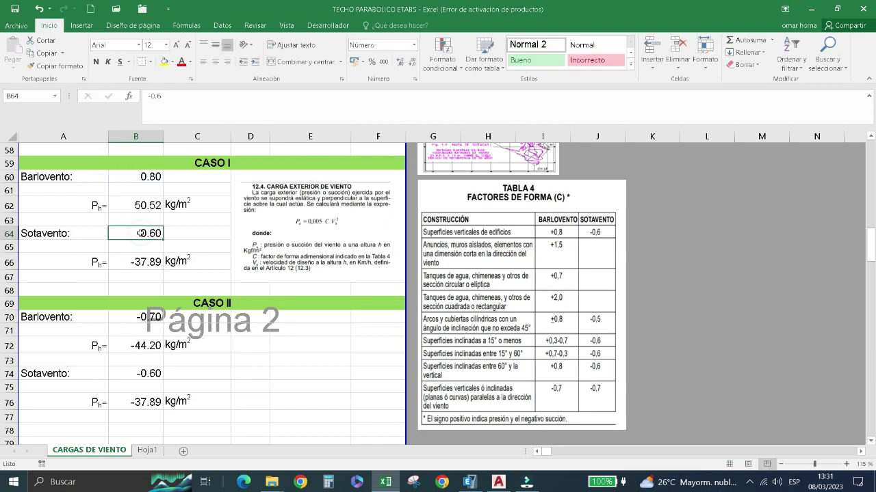
type("-")
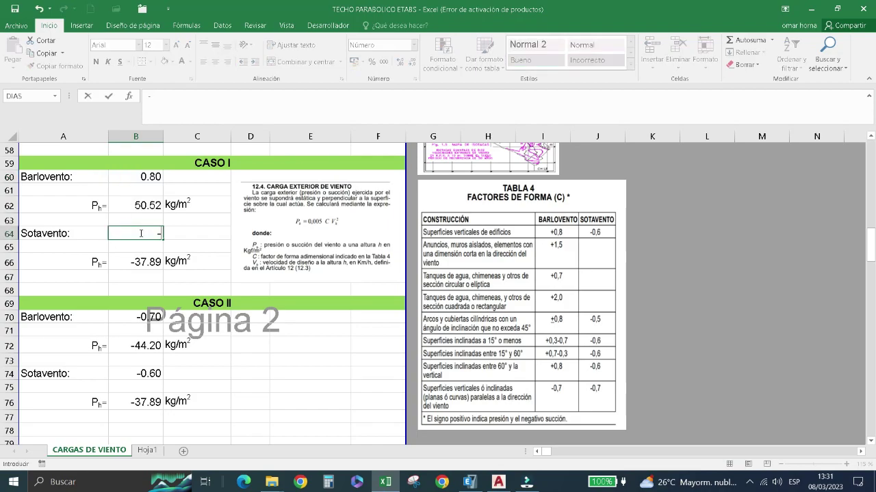
type(".5")
key("Return")
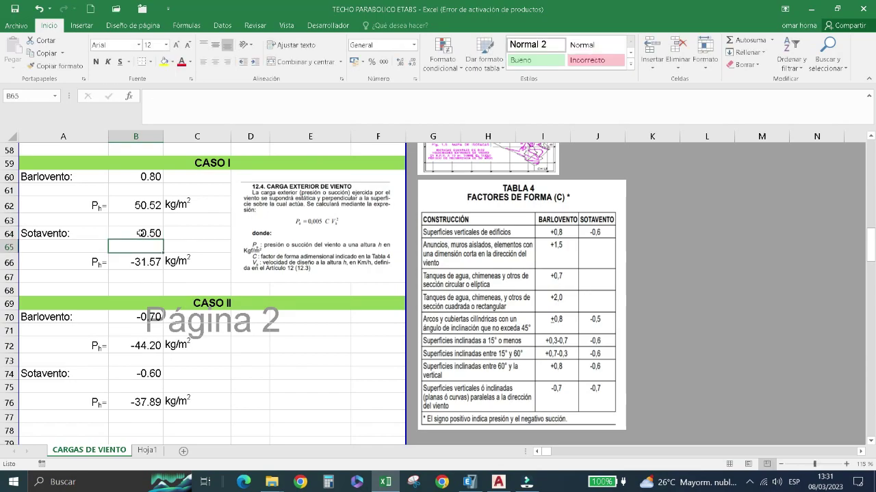
Set the Caso II shape factors to -0.80 windward (B70) and -0.50 leeward (B74).
left_click(123, 318)
type("-.8")
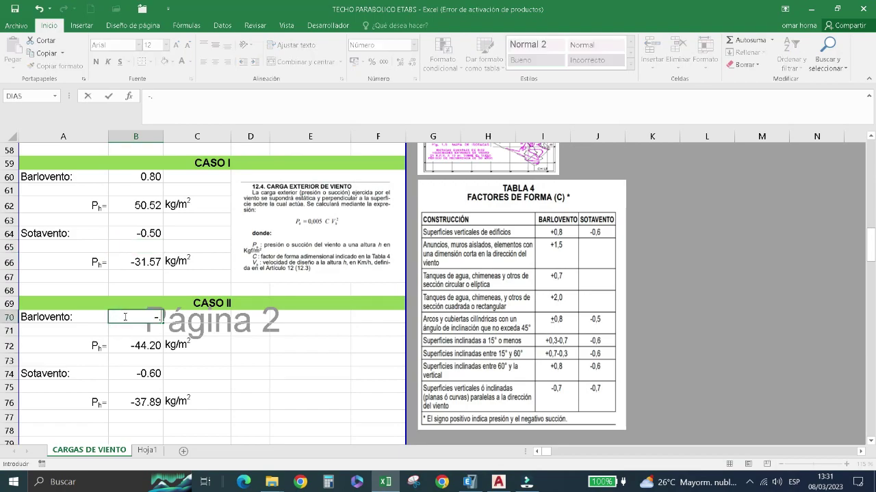
left_click(137, 374)
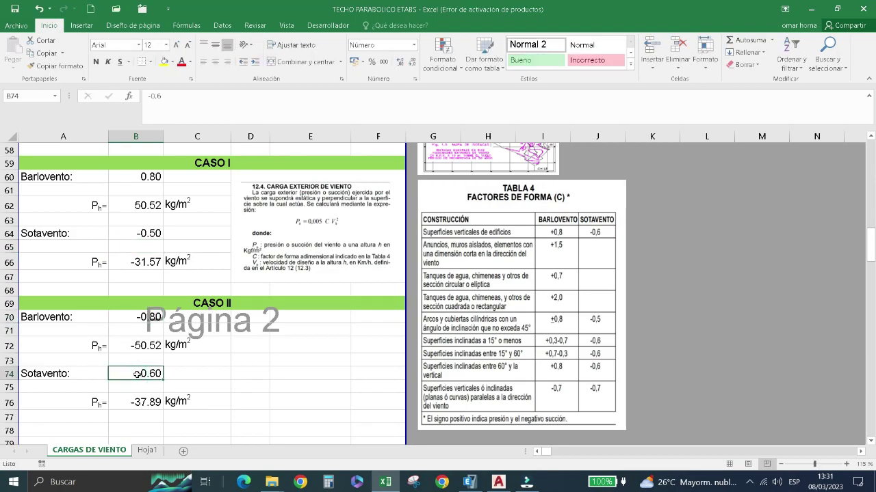
type("-0")
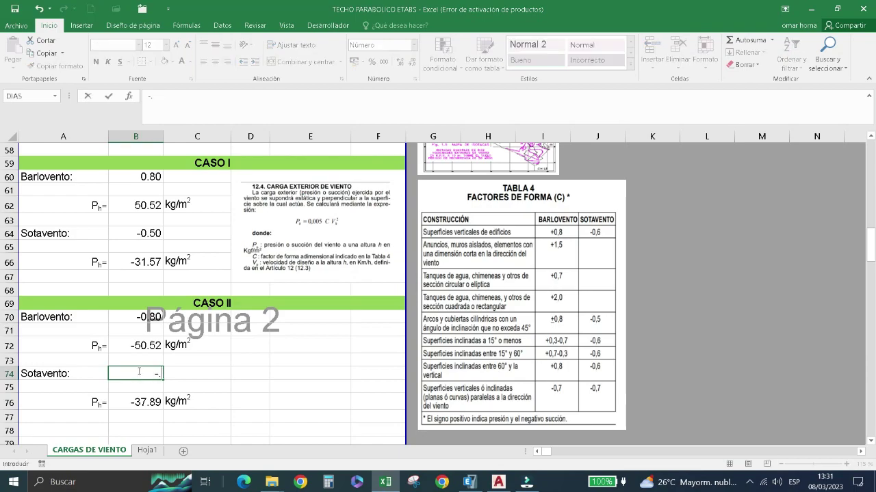
type(".5")
left_click(297, 389)
scroll(240, 355, "down", 1)
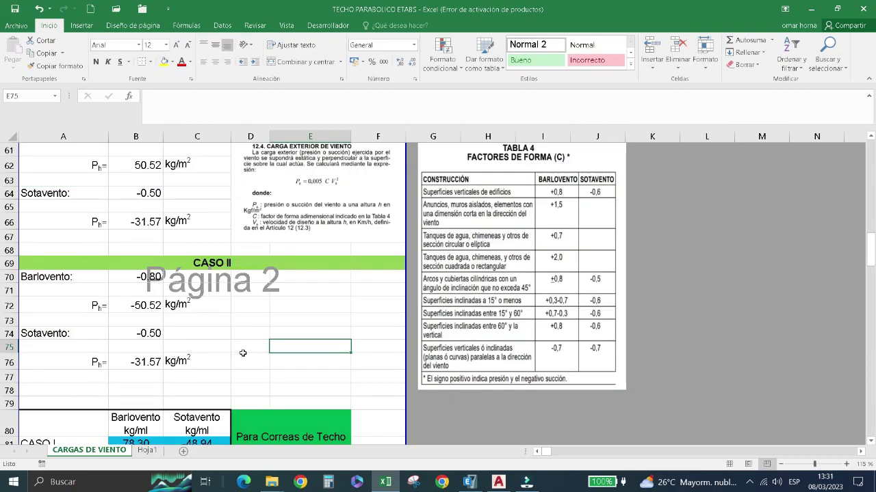
scroll(240, 353, "up", 1)
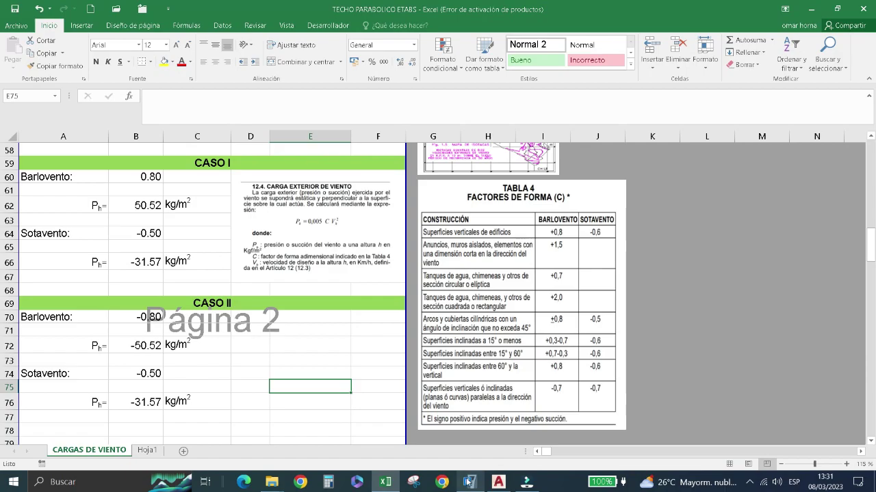
Scroll down to the Factor para Sismo Estático section around rows 88–108.
scroll(342, 313, "down", 2)
scroll(335, 311, "down", 2)
scroll(331, 310, "down", 4)
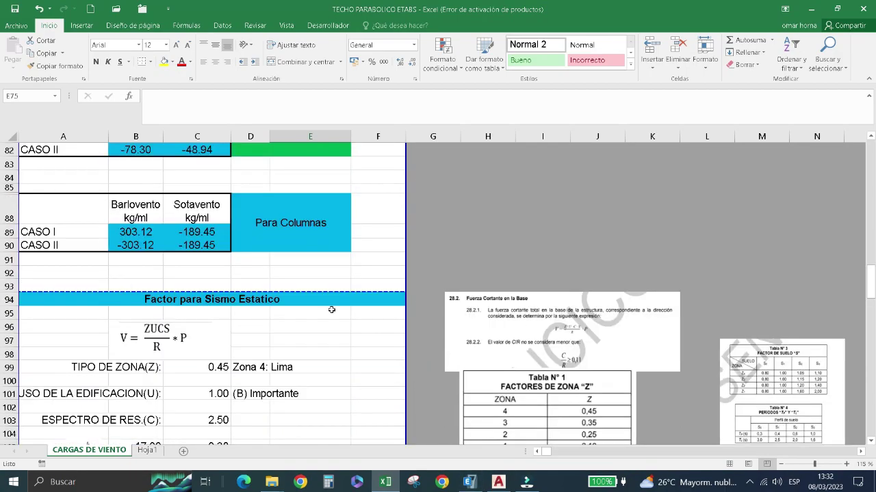
scroll(331, 310, "down", 2)
scroll(331, 309, "down", 2)
scroll(332, 310, "down", 1)
scroll(331, 310, "down", 3)
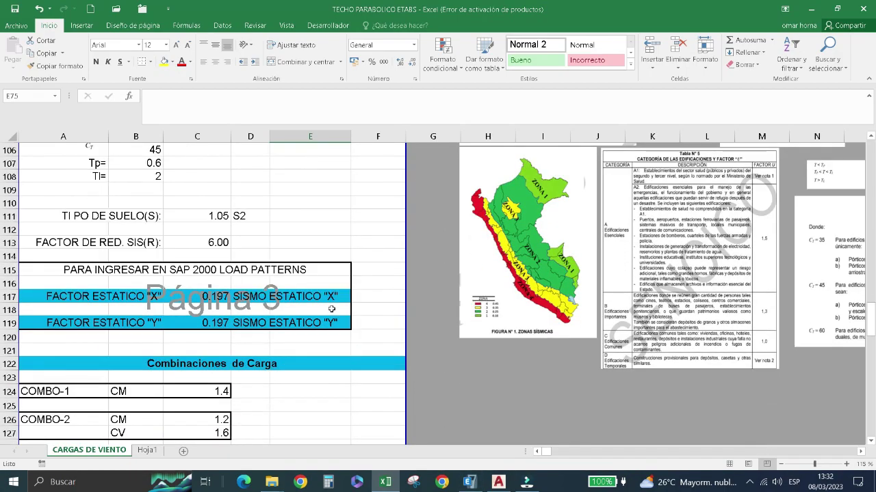
scroll(331, 309, "down", 2)
scroll(220, 329, "up", 3)
scroll(252, 335, "up", 2)
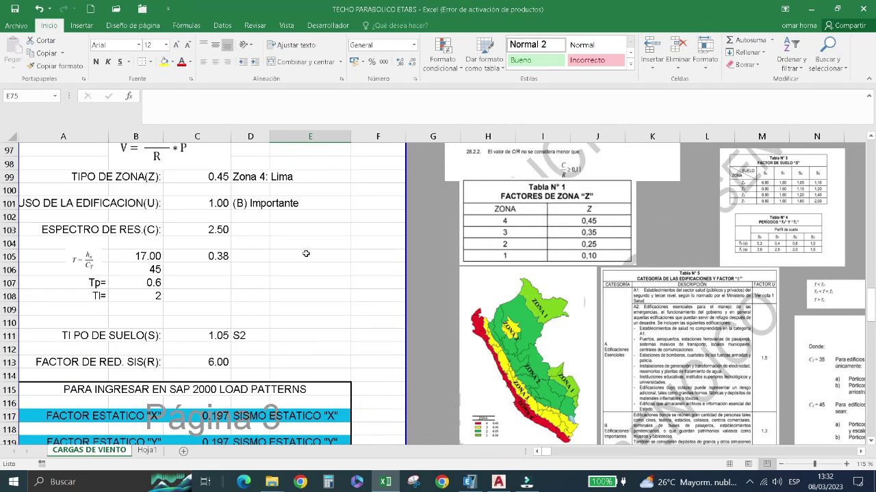
scroll(259, 266, "up", 3)
scroll(257, 269, "down", 2)
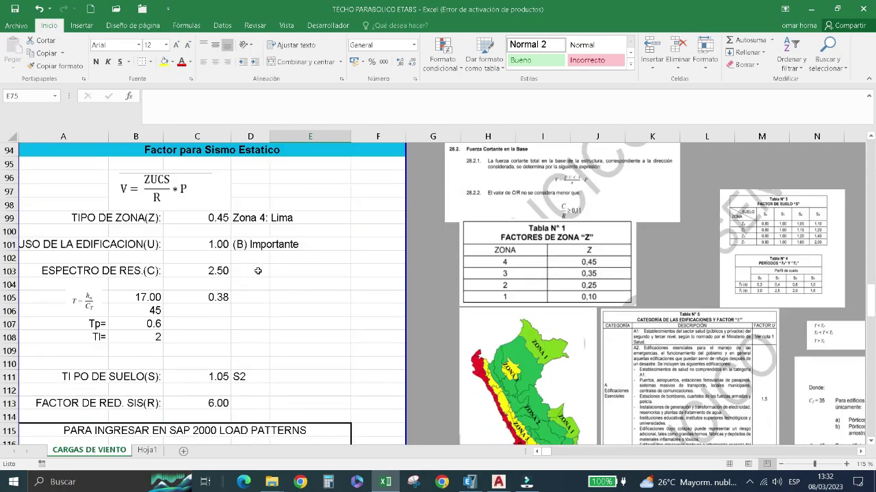
scroll(259, 270, "down", 2)
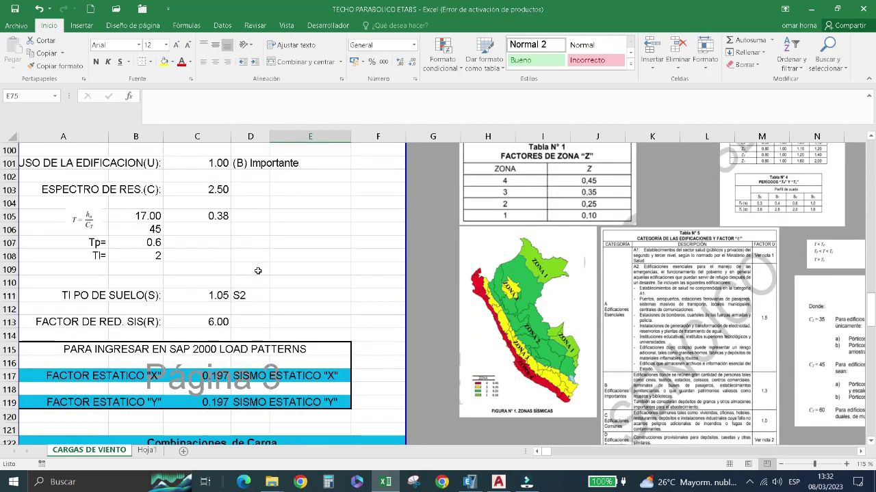
scroll(298, 273, "down", 2)
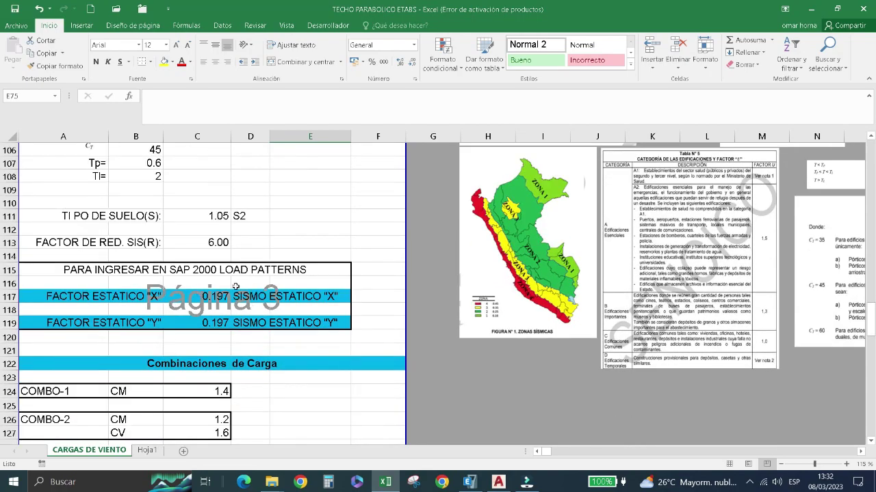
scroll(206, 327, "up", 3)
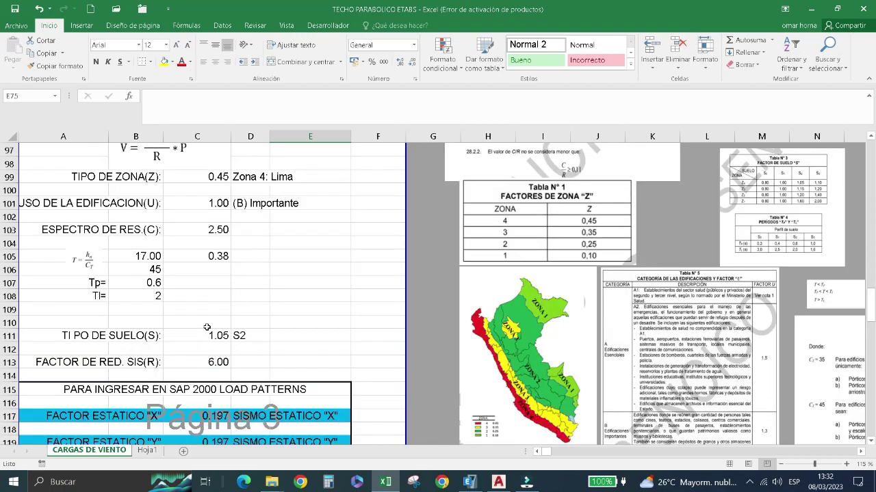
scroll(216, 345, "up", 1)
scroll(226, 365, "up", 2)
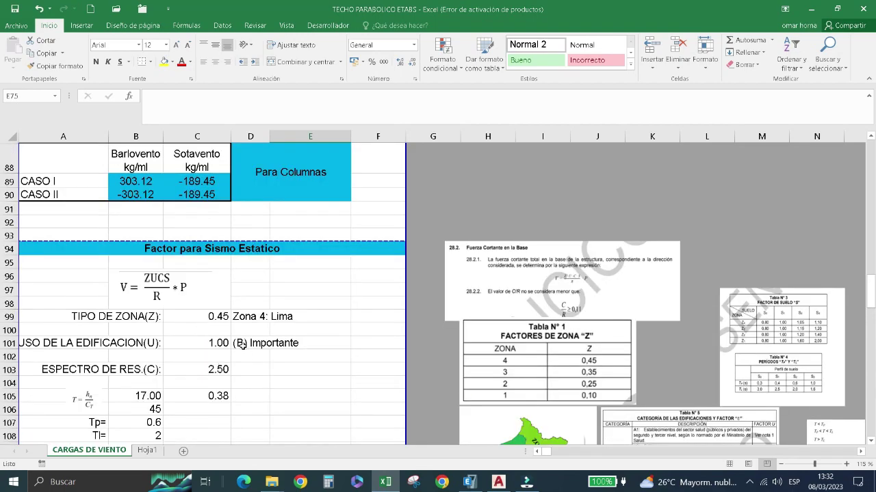
Replace 'Importante' with 'Comun' in D101 so the use category reads (B) Comun.
left_click(307, 346)
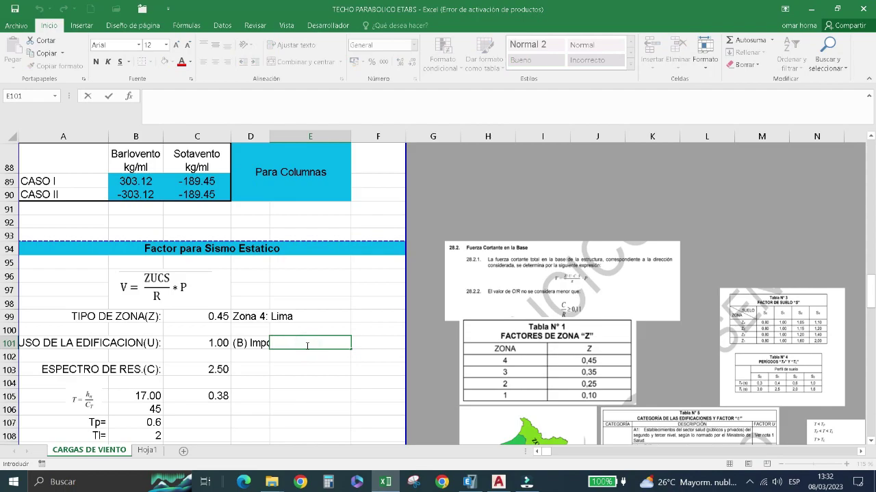
left_click(257, 342)
double_click(257, 342)
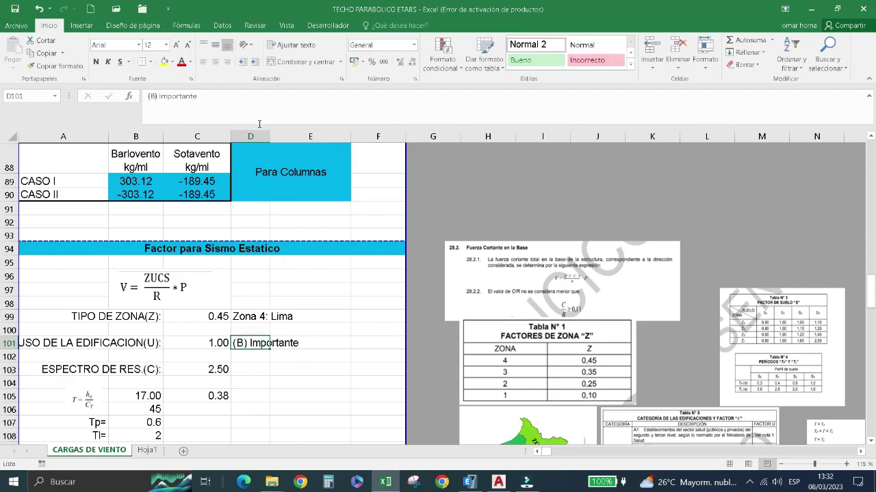
left_click(219, 99)
key("BackSpace")
key("BackSpace")
key("BackSpace")
key("BackSpace")
key("BackSpace")
key("BackSpace")
key("BackSpace")
key("BackSpace")
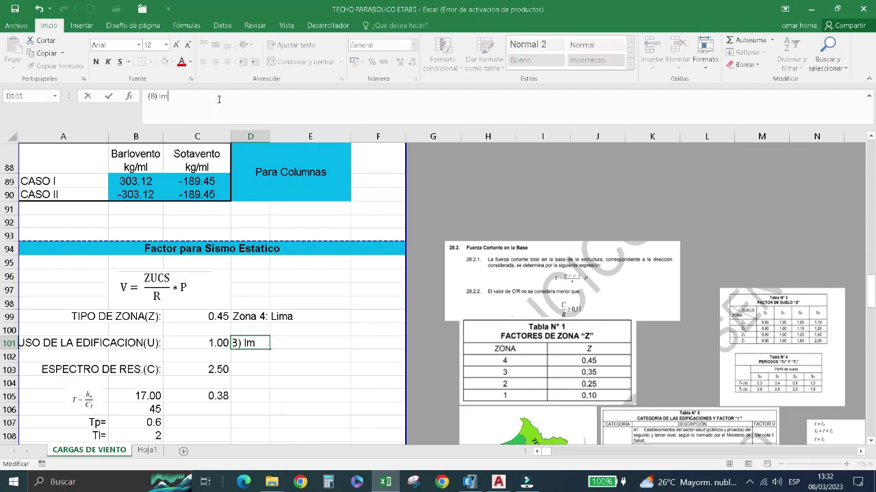
key("BackSpace")
key("BackSpace")
type("OMU")
type("N")
key("BackSpace")
key("BackSpace")
key("BackSpace")
key("BackSpace")
key("Caps_Lock")
type("C")
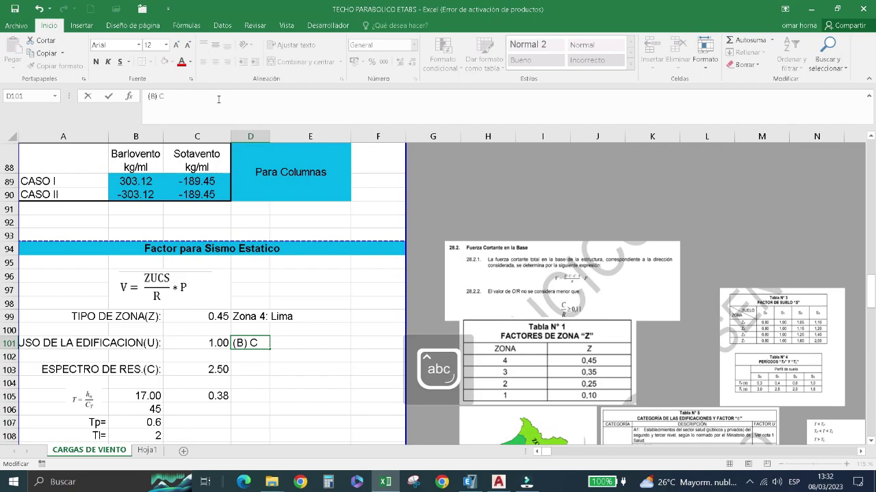
type("omun")
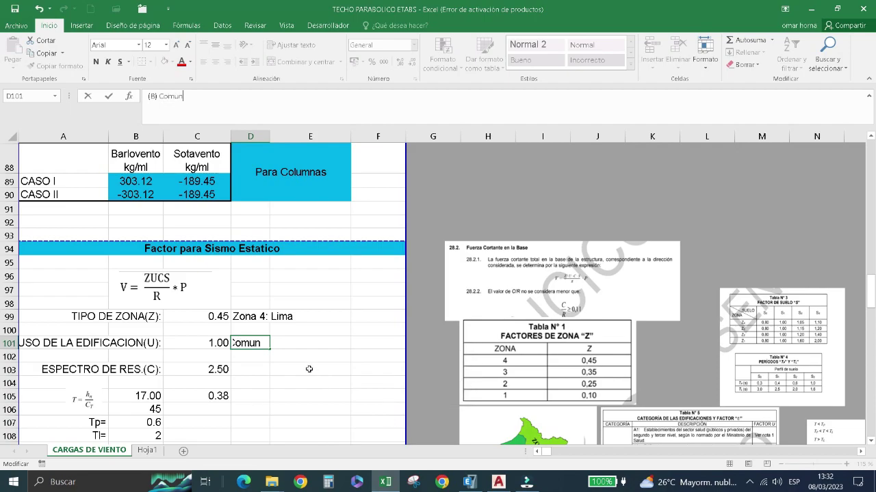
left_click(310, 370)
scroll(281, 379, "down", 4)
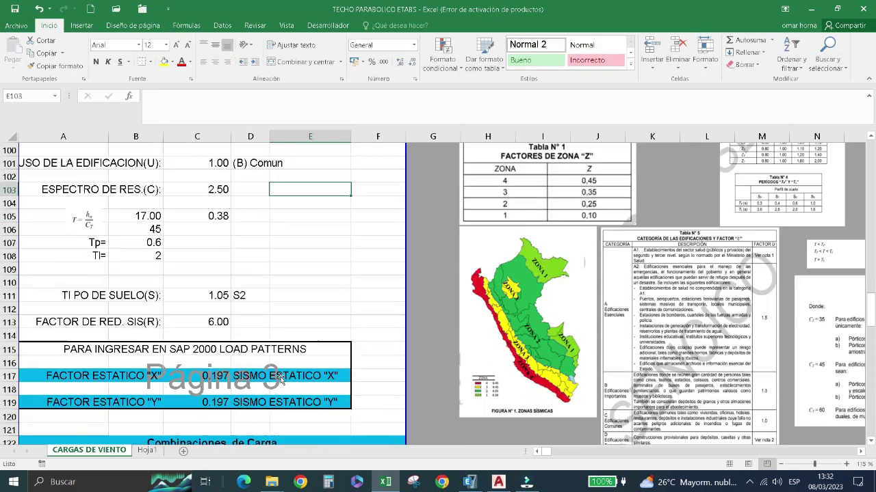
scroll(280, 380, "down", 1)
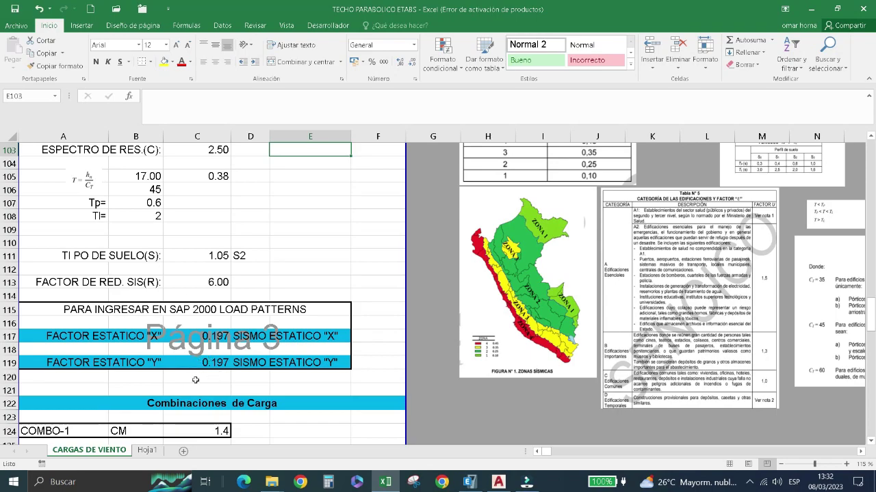
Switch from the Excel wind-load workbook to the ETABS parabolic roof model.
left_click(468, 482)
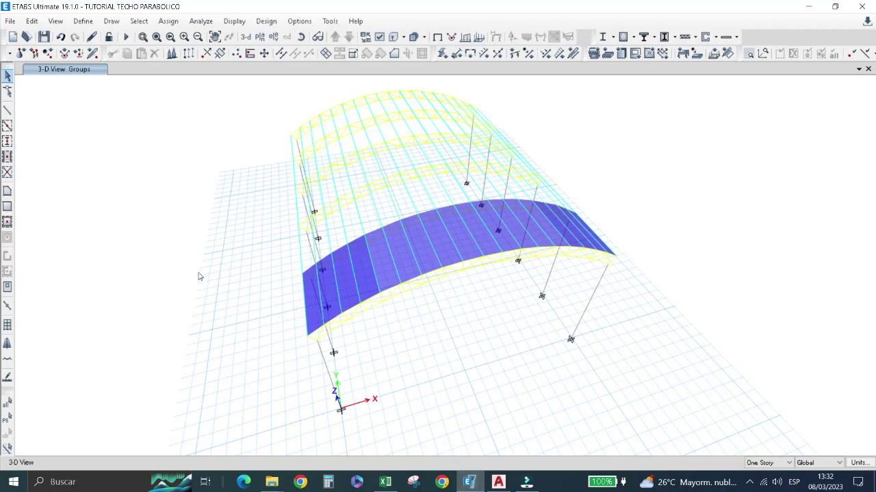
Select every roof shell assigned the CUBIERTA slab section.
left_click(139, 25)
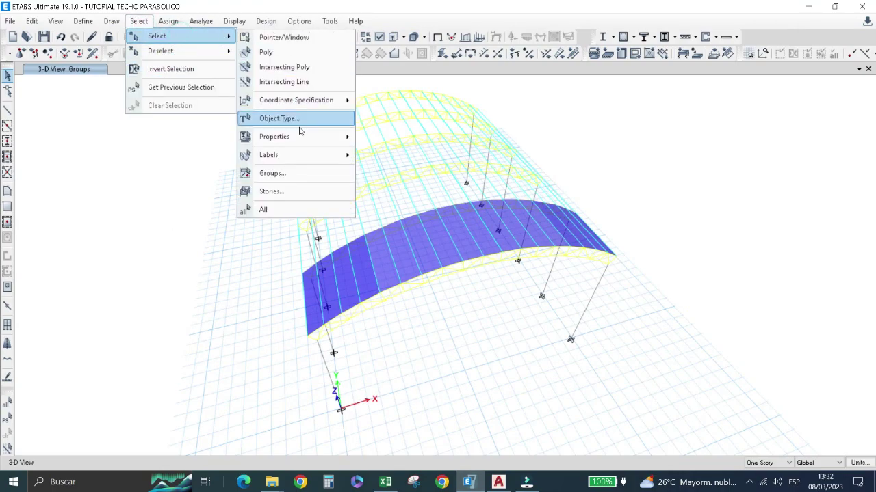
mouse_move(296, 137)
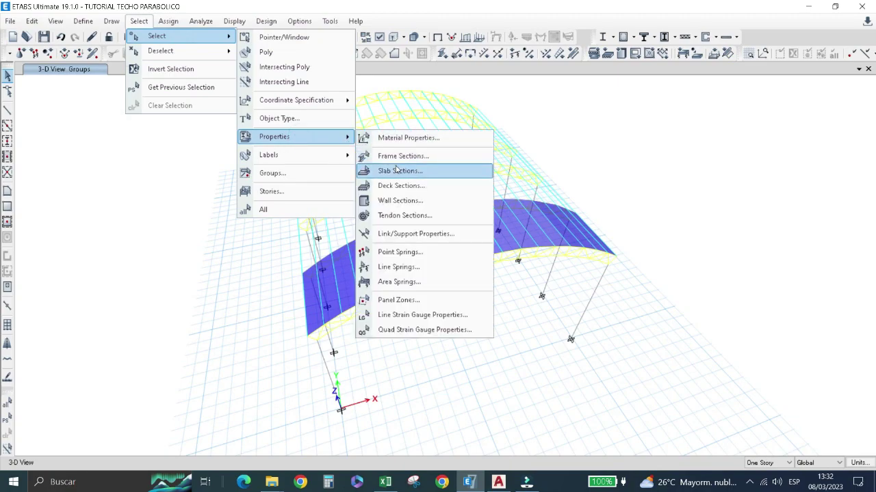
left_click(398, 171)
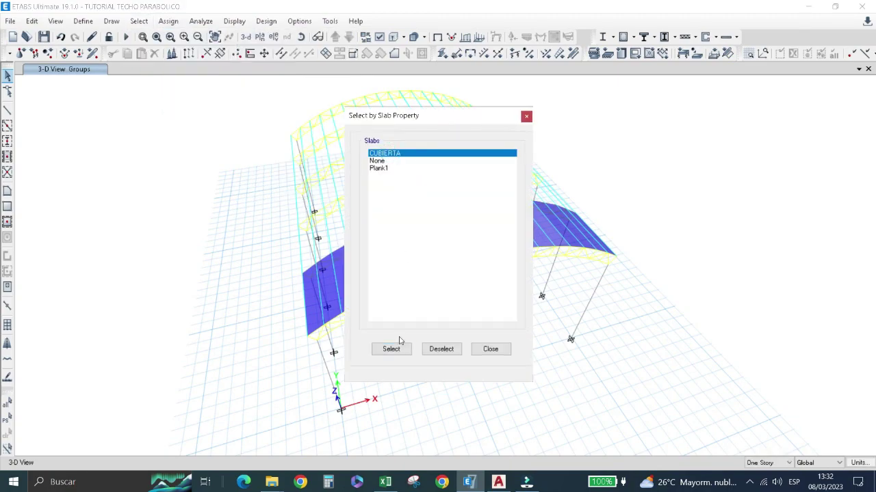
left_click(394, 350)
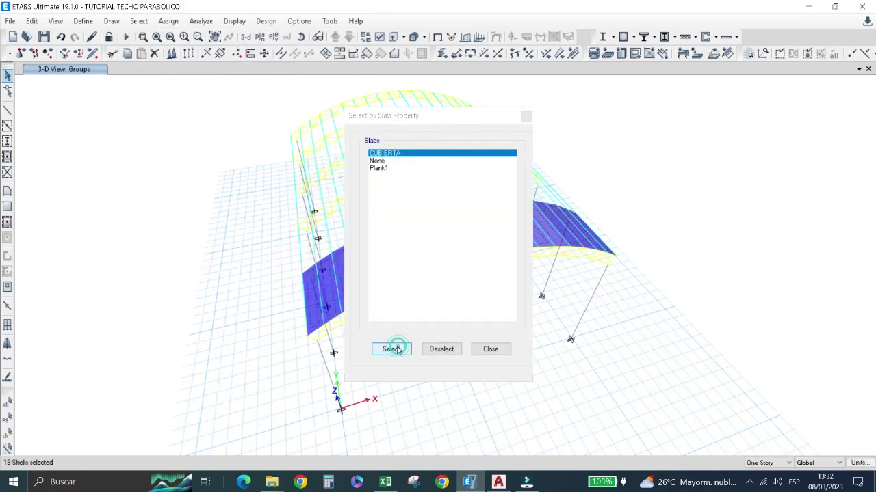
left_click(526, 116)
Check the available load patterns in the uniform shell load settings, then close without applying.
left_click(168, 21)
mouse_move(193, 143)
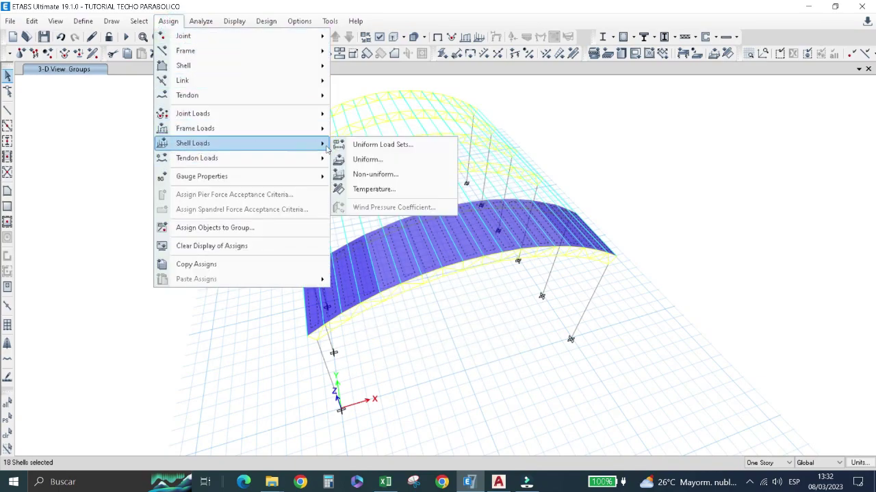
left_click(367, 160)
left_click_drag(497, 172, 686, 177)
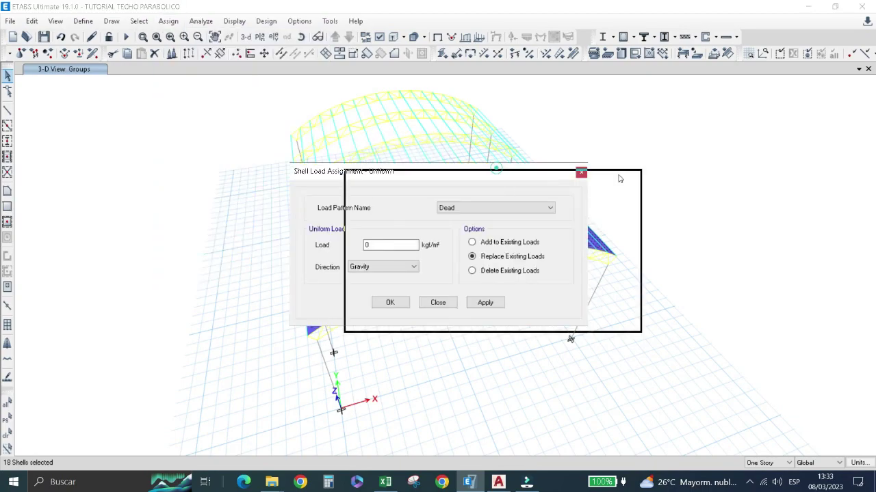
left_click(713, 218)
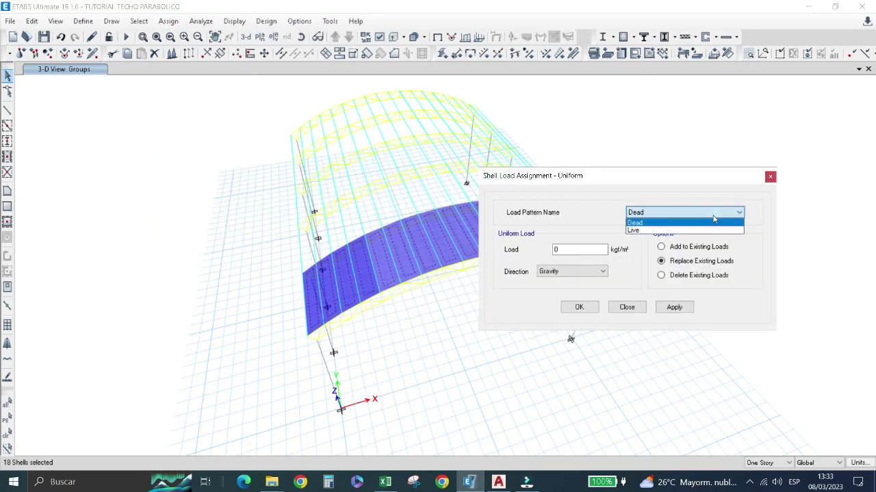
left_click(771, 177)
left_click(770, 176)
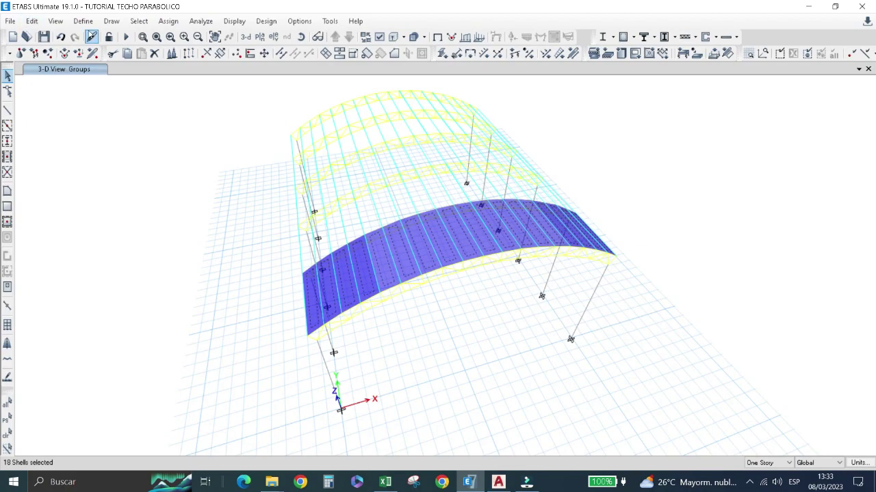
left_click(83, 21)
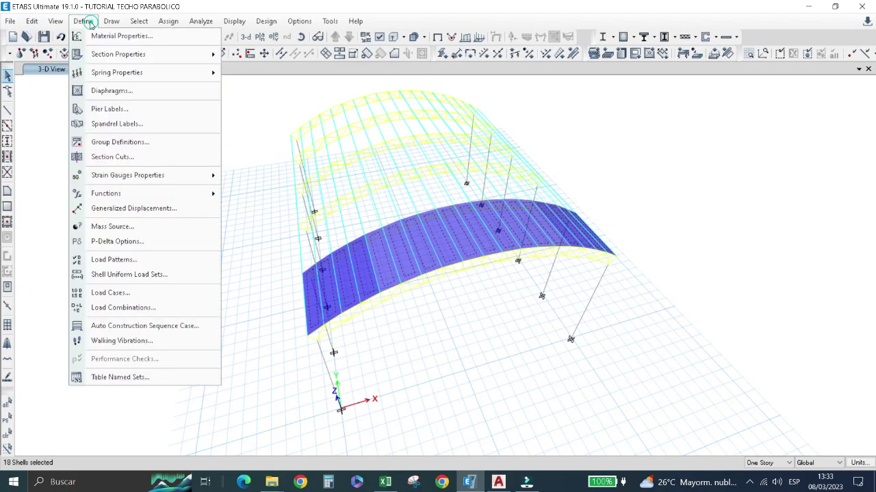
Rename the Dead load pattern to Peso Propio and Live to Carga Viva.
left_click(113, 260)
double_click(261, 214)
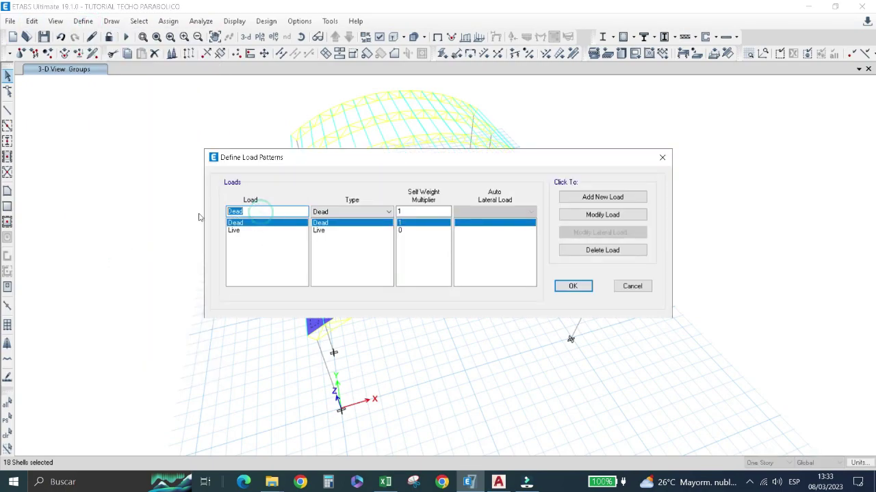
type("pes")
key("BackSpace")
key("BackSpace")
key("BackSpace")
left_click(566, 215)
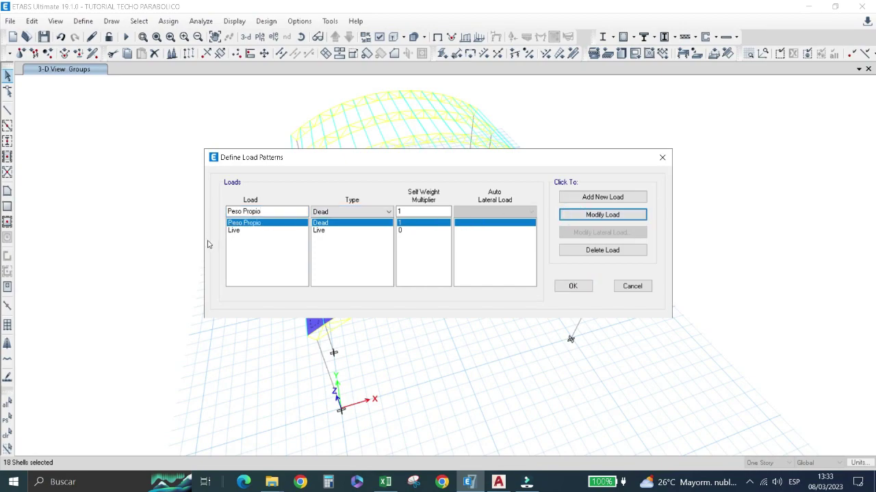
left_click(234, 231)
double_click(270, 212)
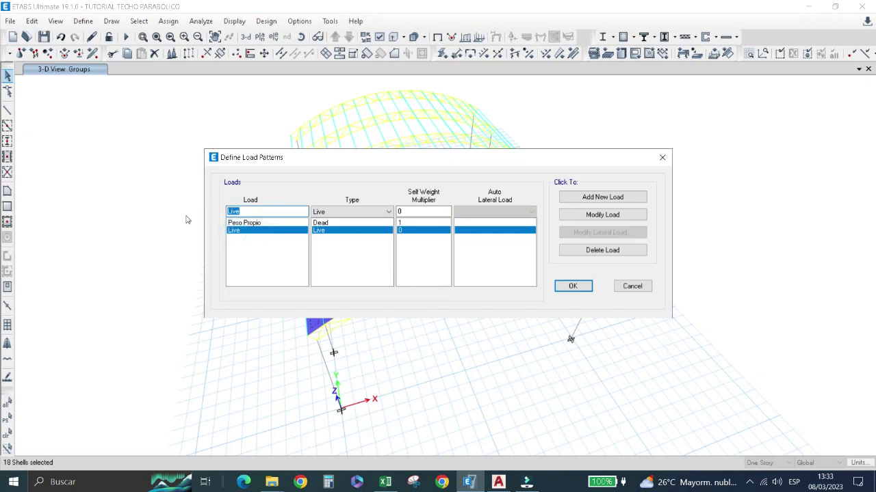
type("Carga Viva")
left_click(601, 214)
Add Sobrecarga Permanente as a Super Dead load pattern.
double_click(272, 213)
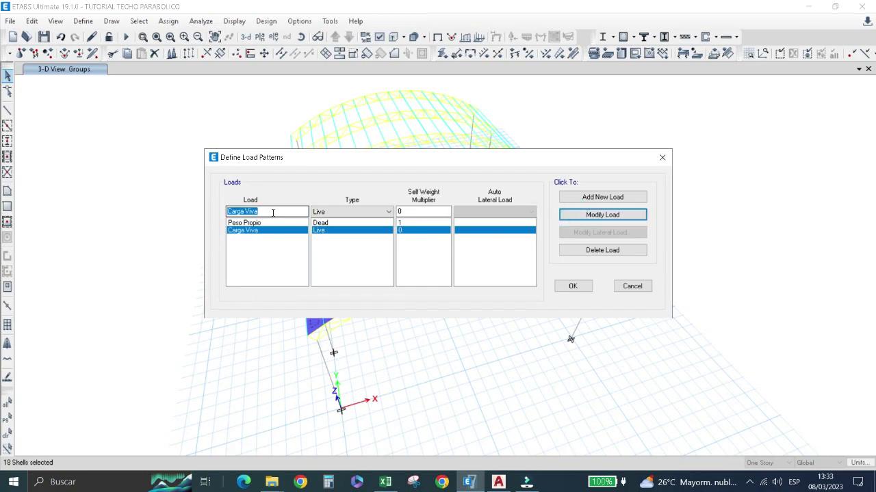
type("Sobrec")
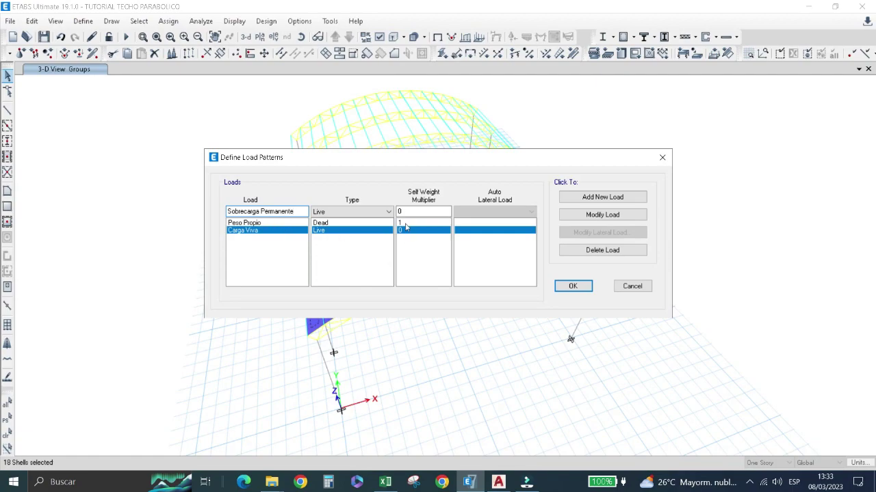
left_click(370, 212)
left_click(355, 235)
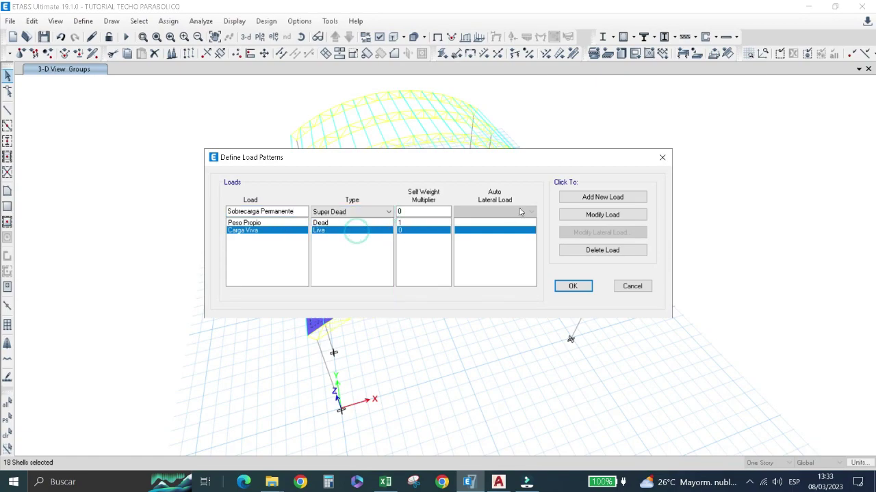
left_click(562, 197)
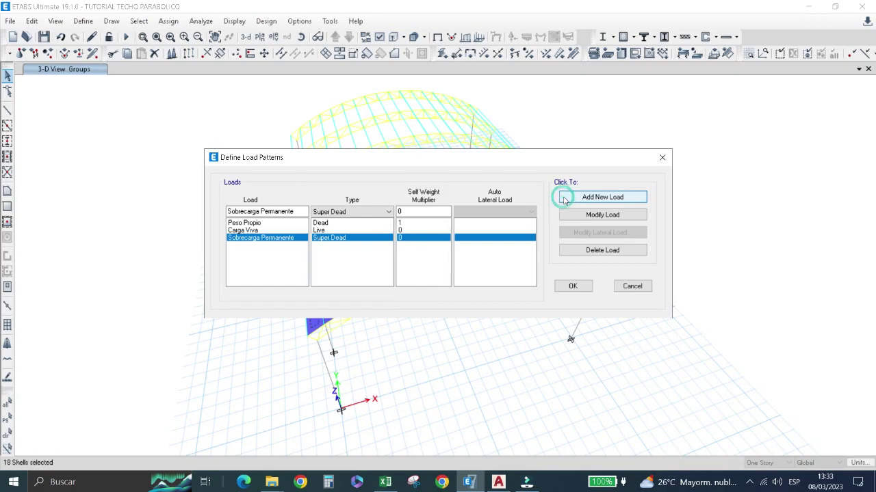
left_click(296, 216)
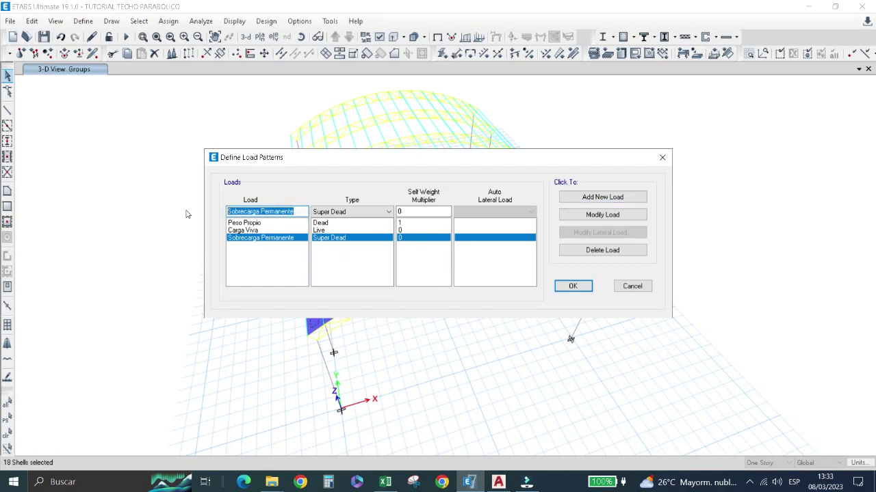
Add Viento 1 and Viento 2 as Wind load patterns.
type("Viento 1")
left_click(345, 212)
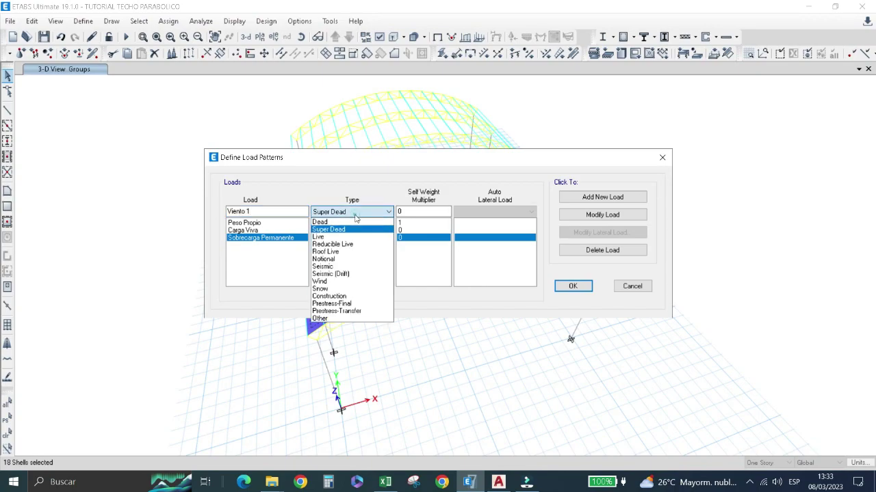
left_click(340, 281)
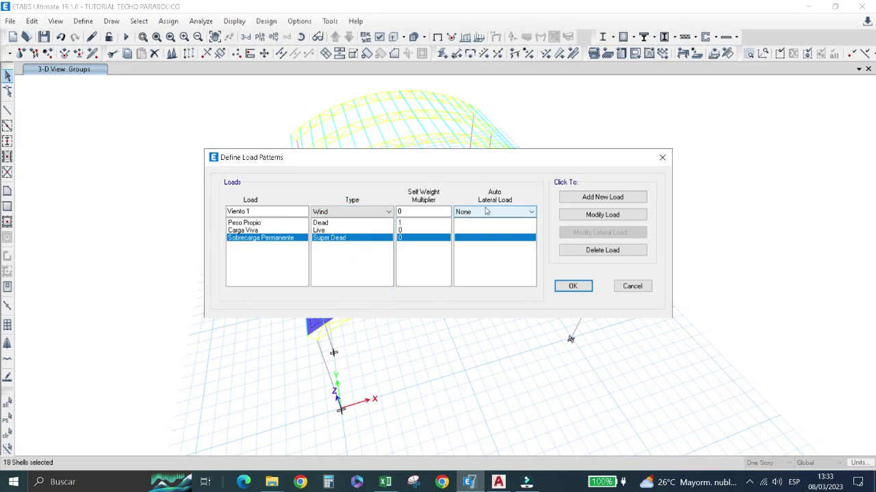
left_click(602, 197)
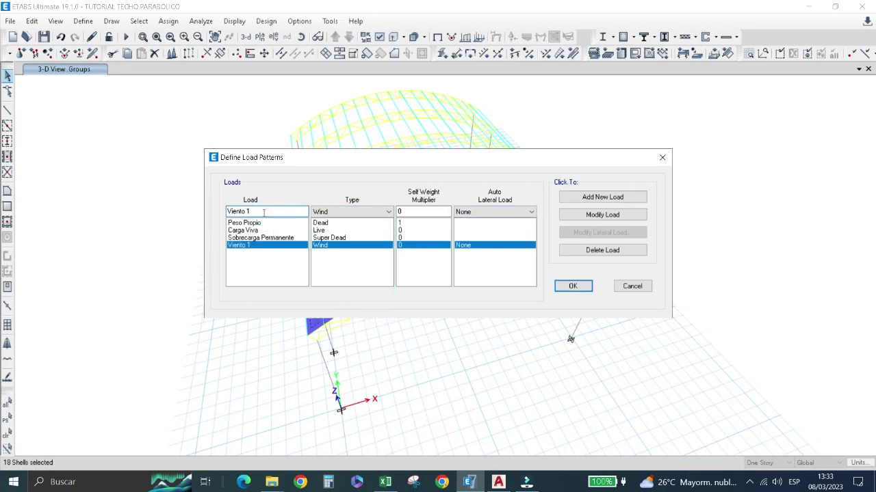
left_click(295, 210)
type("2")
left_click(601, 199)
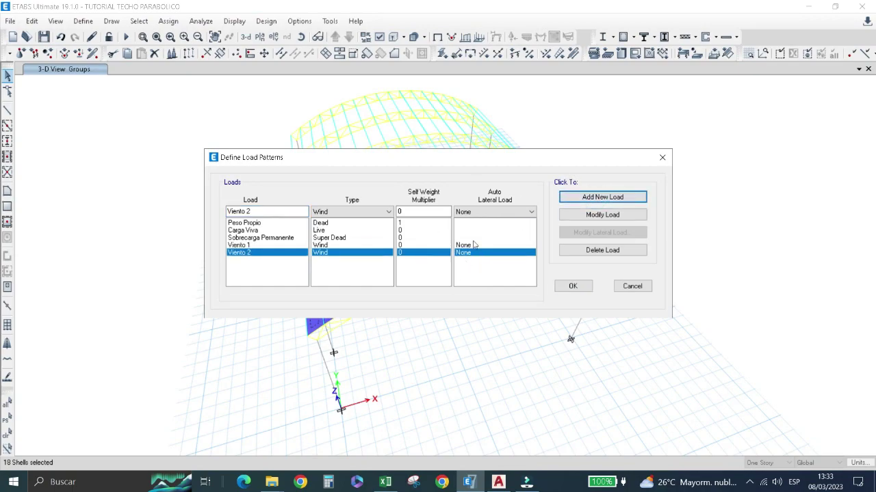
Add Sismo "X" as a Seismic pattern using User Coefficient lateral loading.
left_click_drag(267, 213, 158, 214)
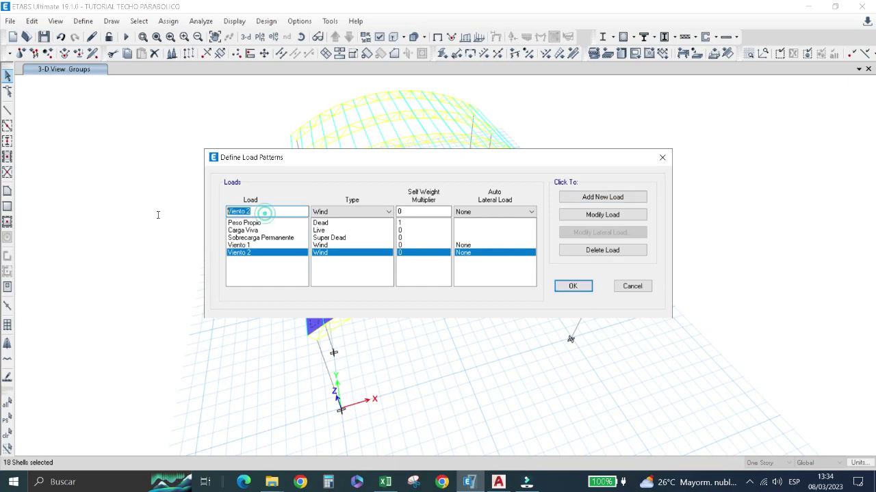
type("sis")
key("BackSpace")
key("BackSpace")
key("BackSpace")
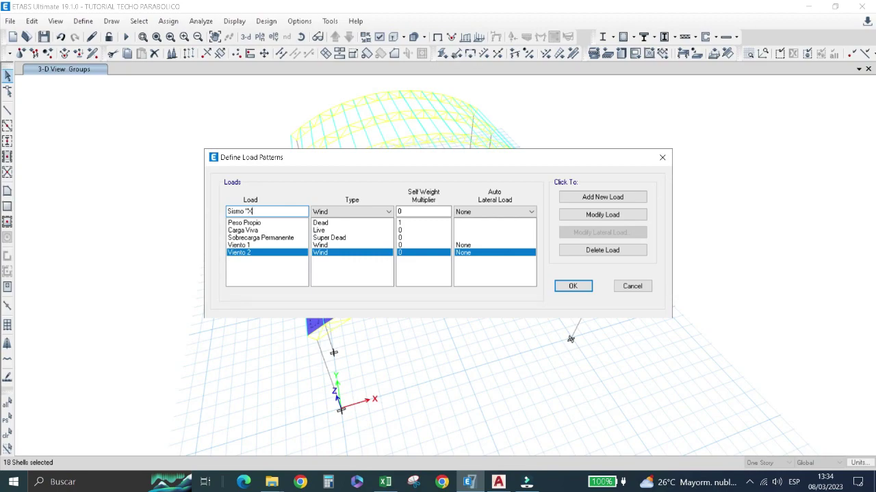
type("\"")
left_click(356, 211)
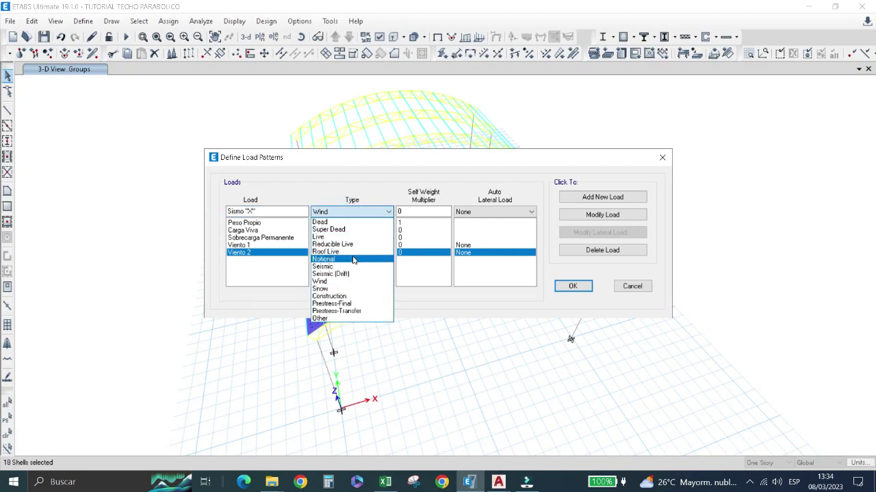
left_click(352, 268)
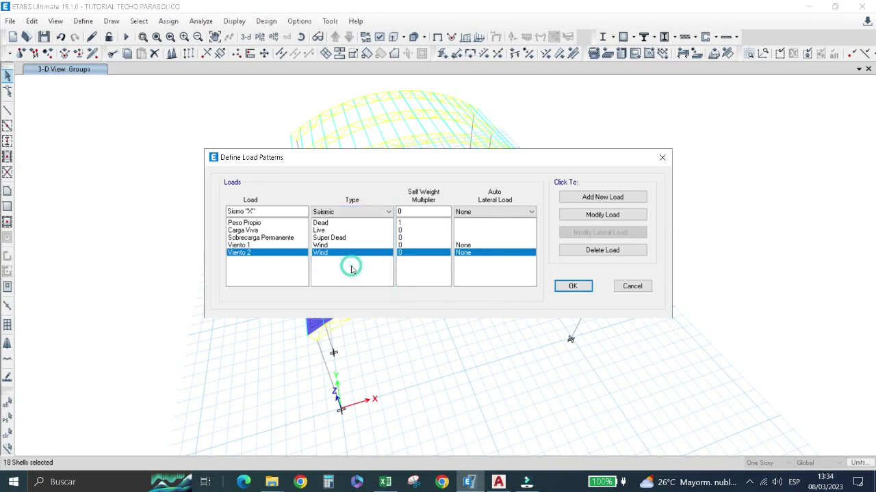
left_click(498, 213)
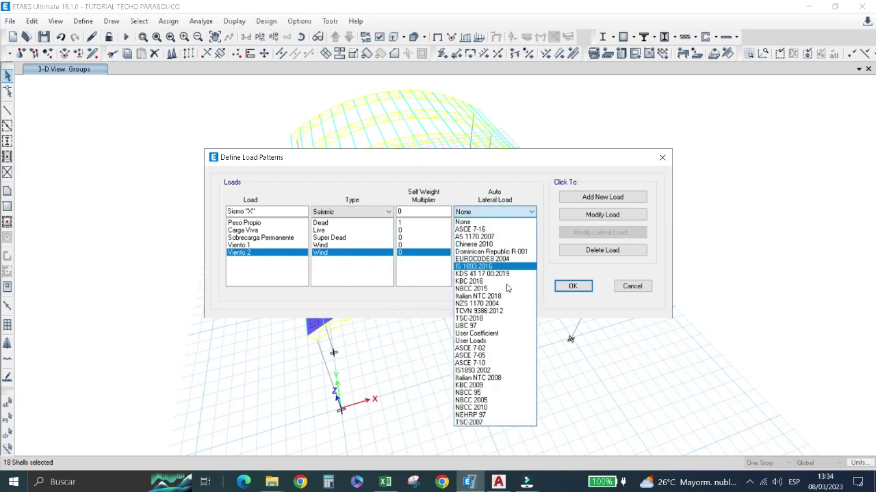
left_click(495, 333)
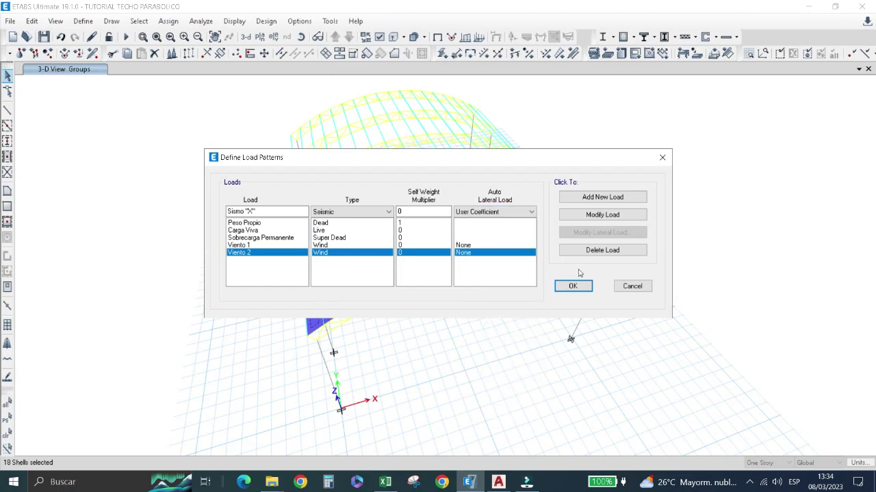
left_click(602, 197)
Add Sismo "Y" as a second User Coefficient seismic pattern.
left_click(251, 212)
type("Y")
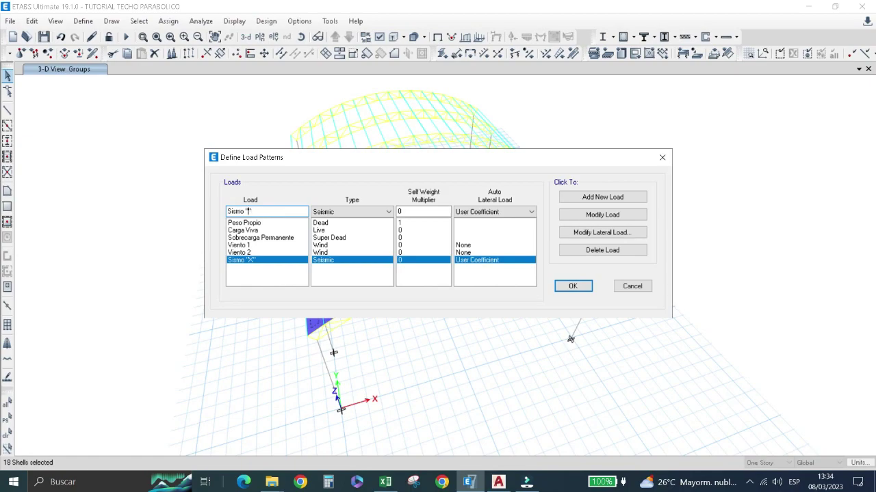
left_click(594, 198)
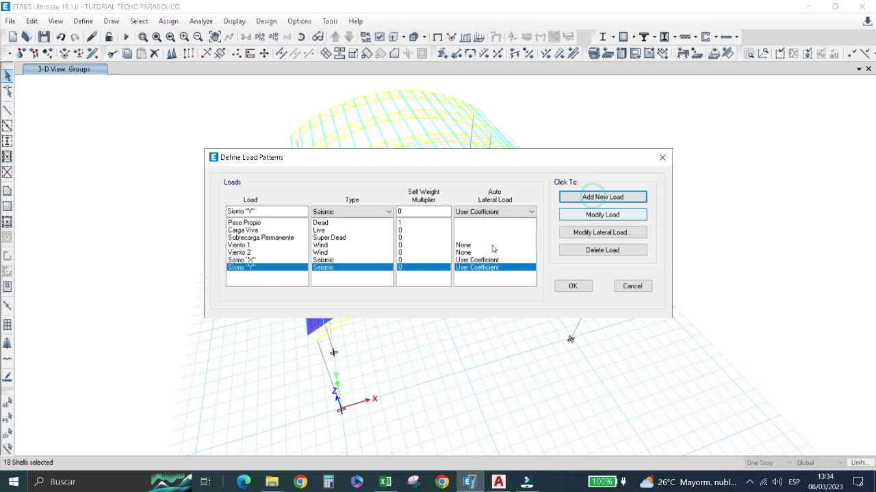
left_click(280, 261)
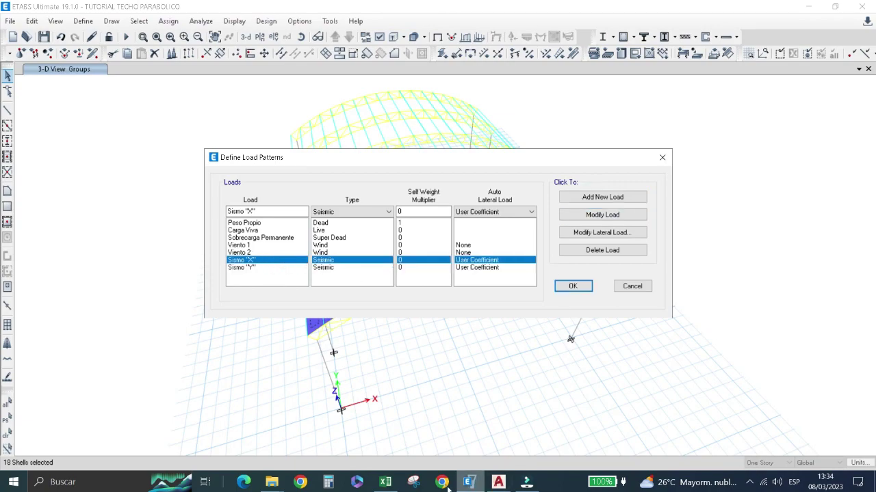
left_click(386, 487)
left_click(386, 487)
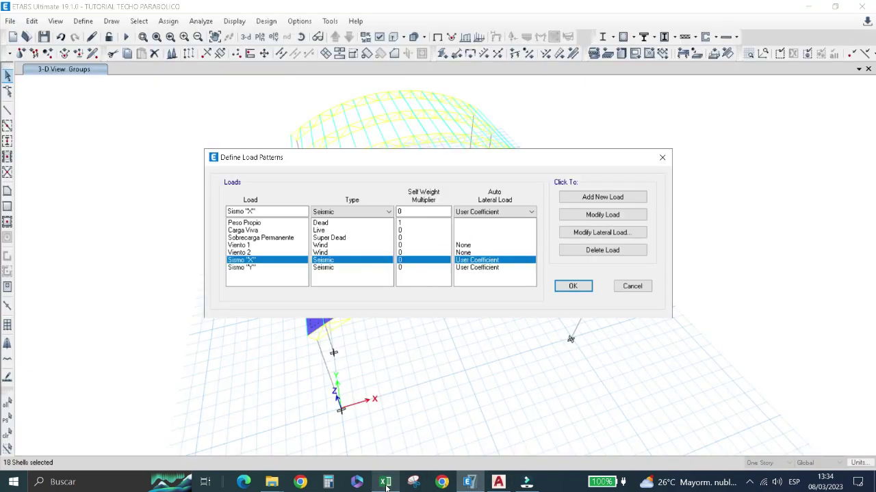
Make Sismo "X" act in X only with coefficient 0.197, Story12 to Base.
left_click(582, 234)
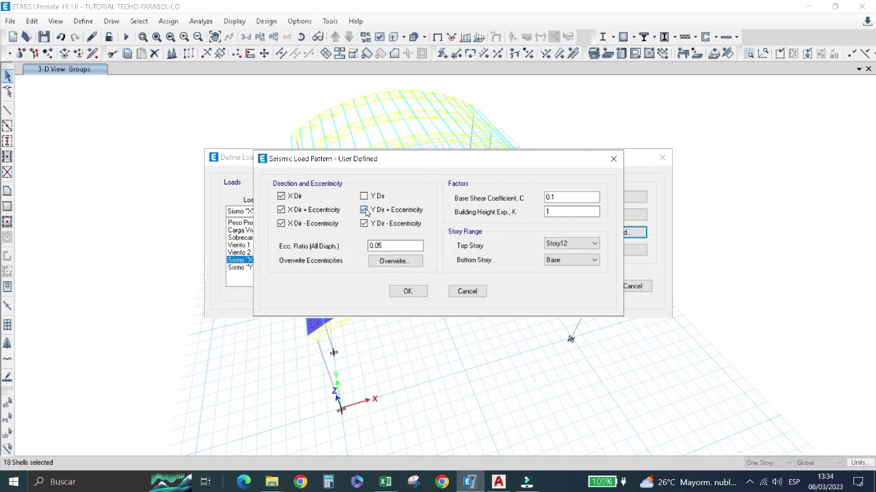
left_click(365, 211)
left_click(364, 224)
type("97")
left_click(571, 245)
left_click(568, 244)
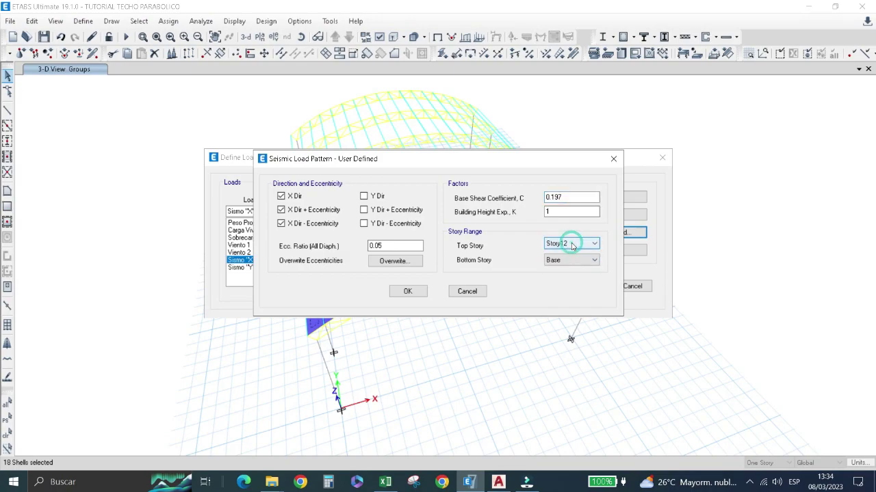
left_click(408, 292)
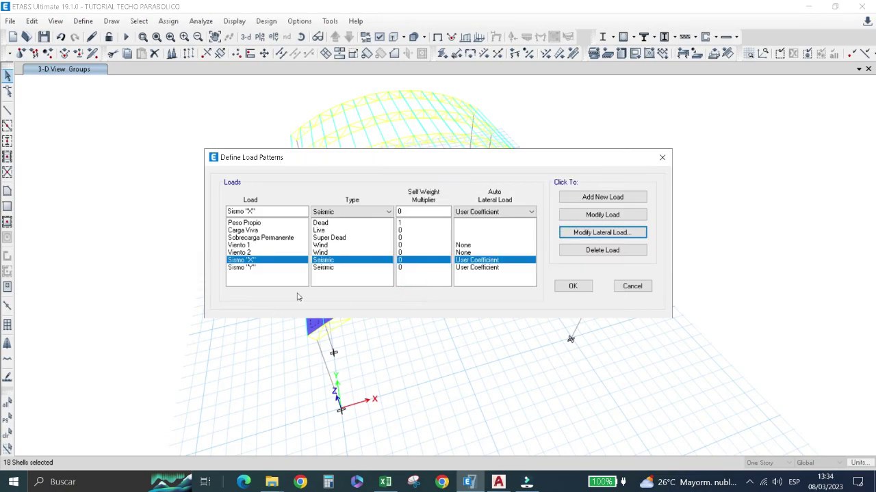
Make Sismo "Y" act in Y only with coefficient 0.192, then close load patterns.
left_click(327, 269)
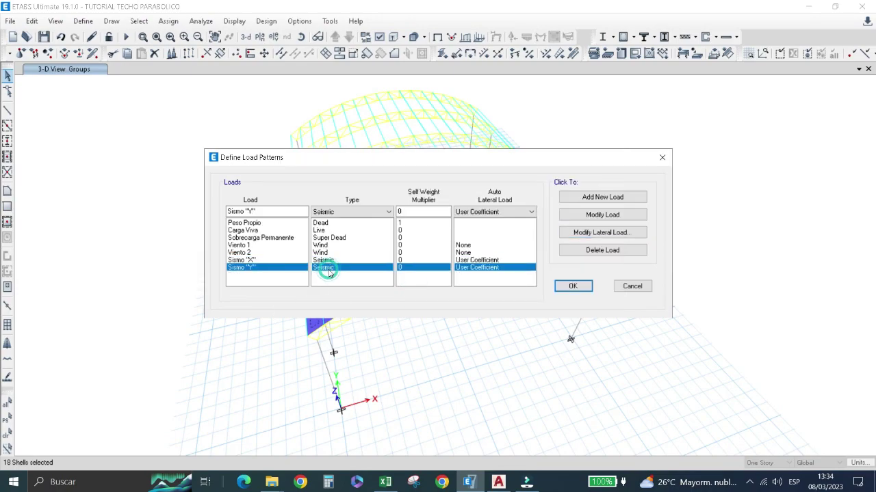
left_click(582, 233)
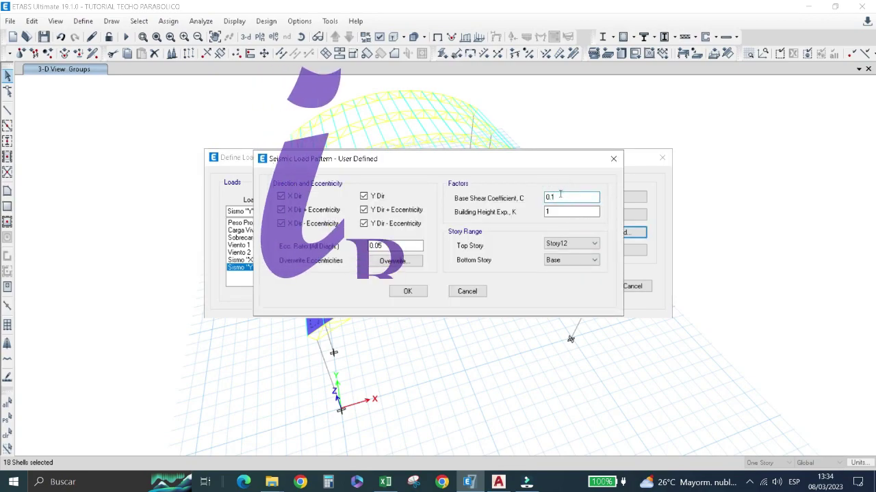
type("92")
left_click(281, 196)
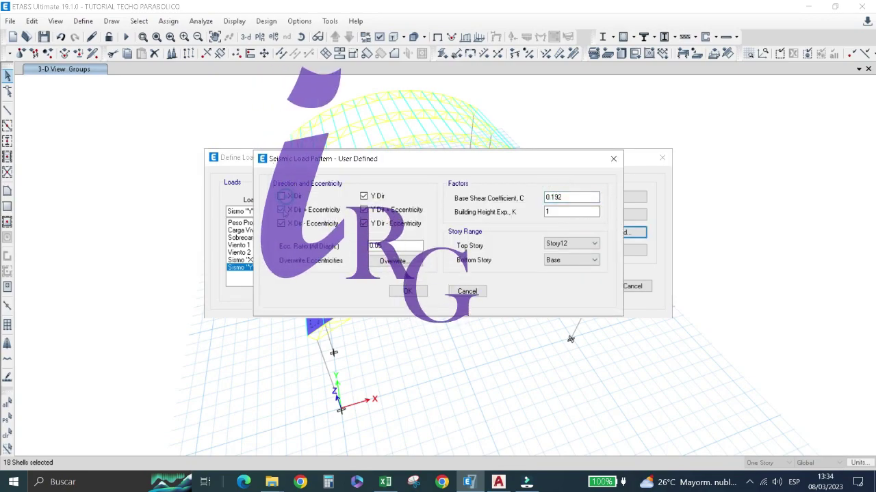
left_click(413, 293)
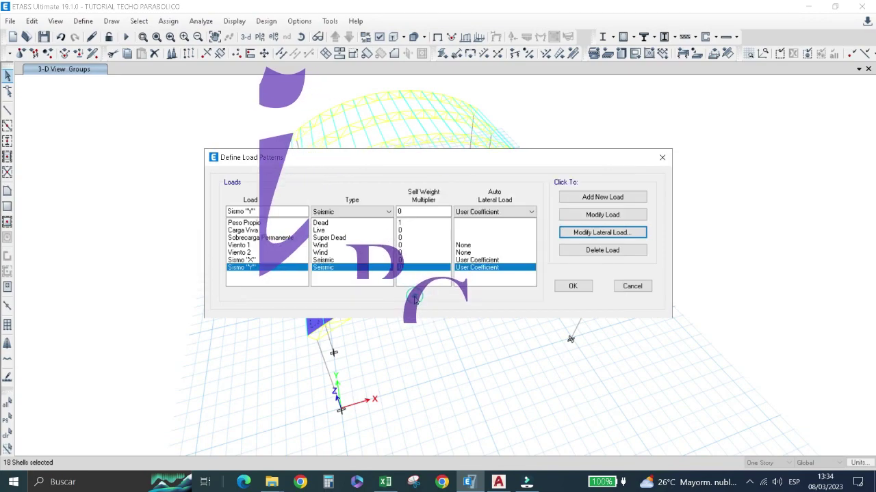
left_click(572, 286)
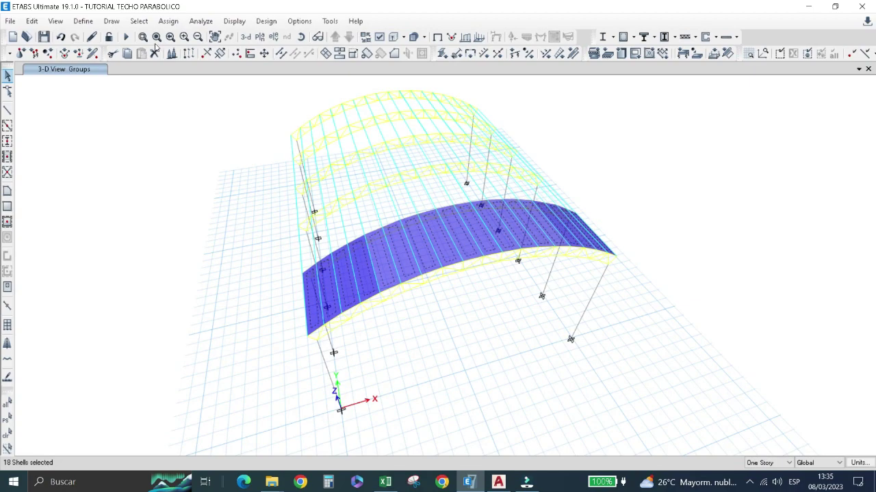
Start a uniform load on the 18 roof shells under the Sobrecarga Permanente pattern.
left_click(169, 21)
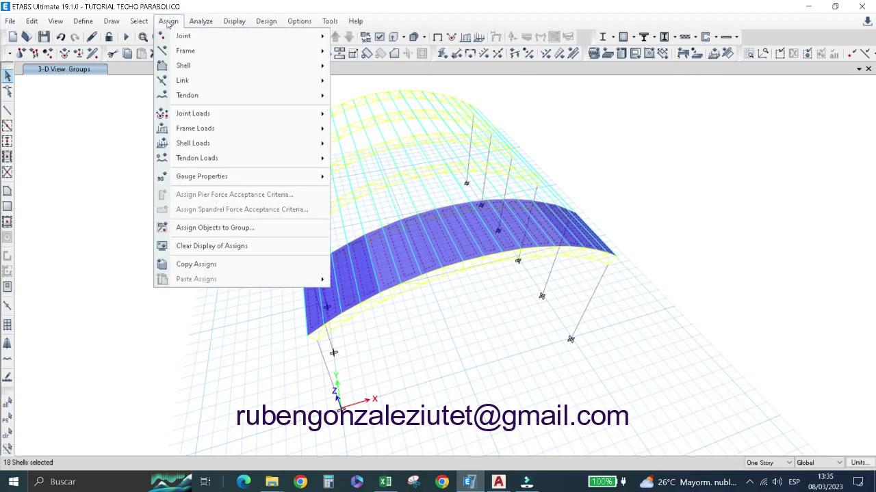
mouse_move(193, 143)
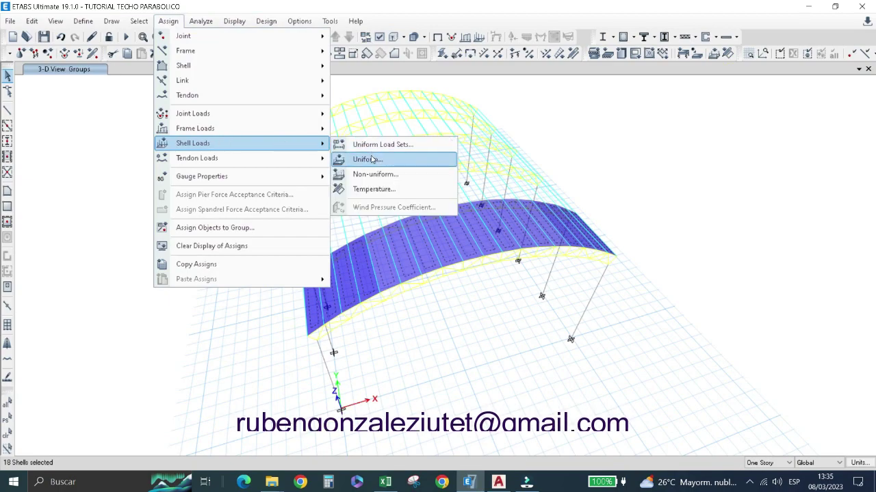
left_click(371, 160)
left_click(726, 215)
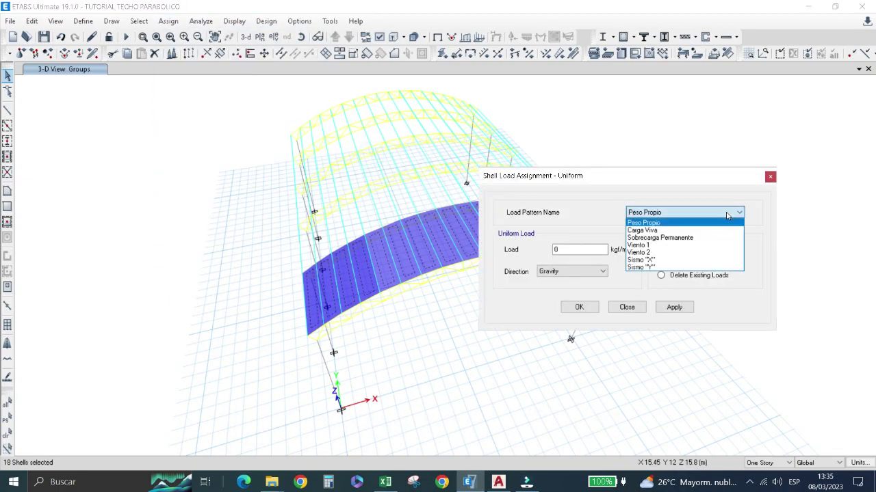
left_click(688, 238)
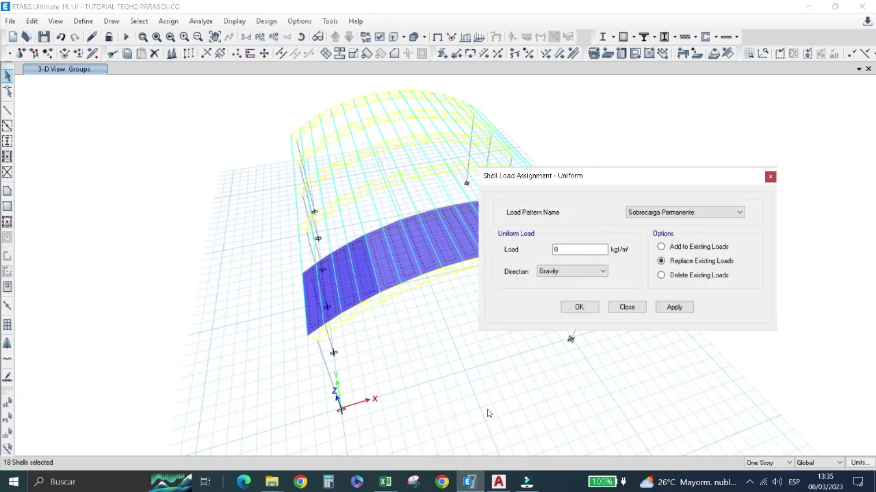
left_click(386, 483)
scroll(262, 330, "up", 5)
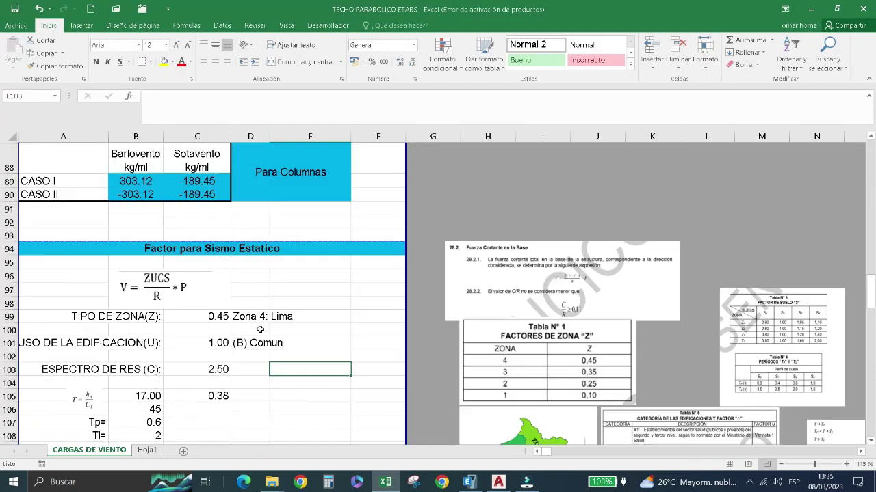
scroll(262, 329, "up", 7)
scroll(262, 330, "up", 5)
scroll(262, 329, "up", 2)
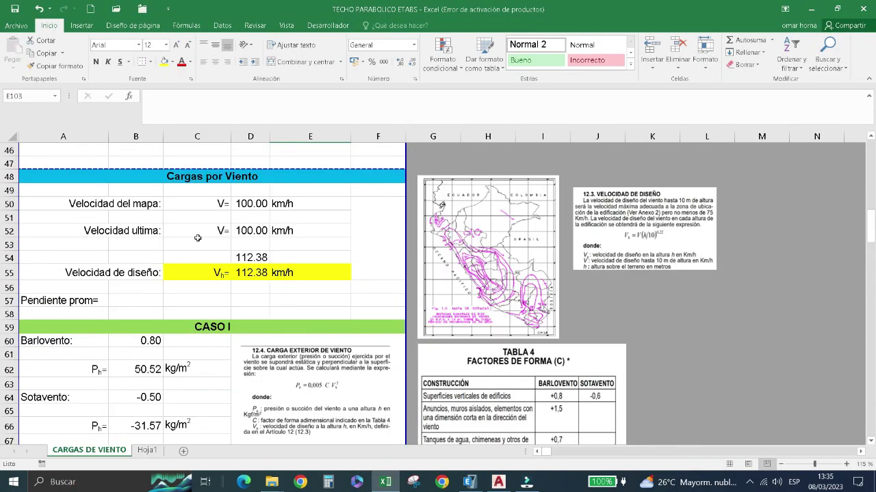
scroll(264, 257, "up", 4)
scroll(263, 260, "up", 3)
scroll(264, 262, "down", 2)
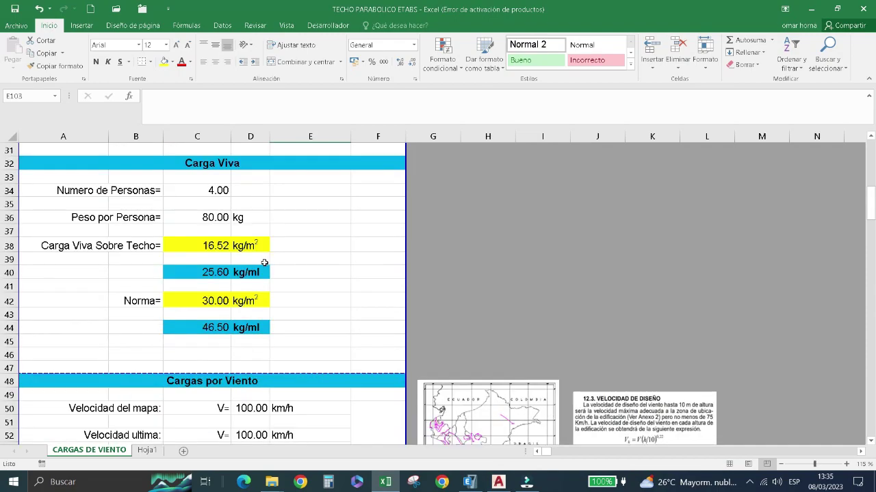
scroll(234, 287, "up", 2)
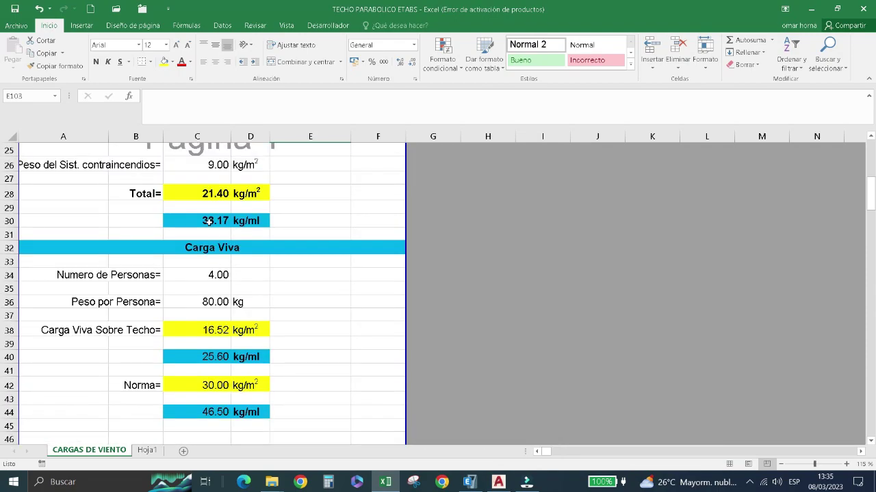
scroll(204, 235, "up", 2)
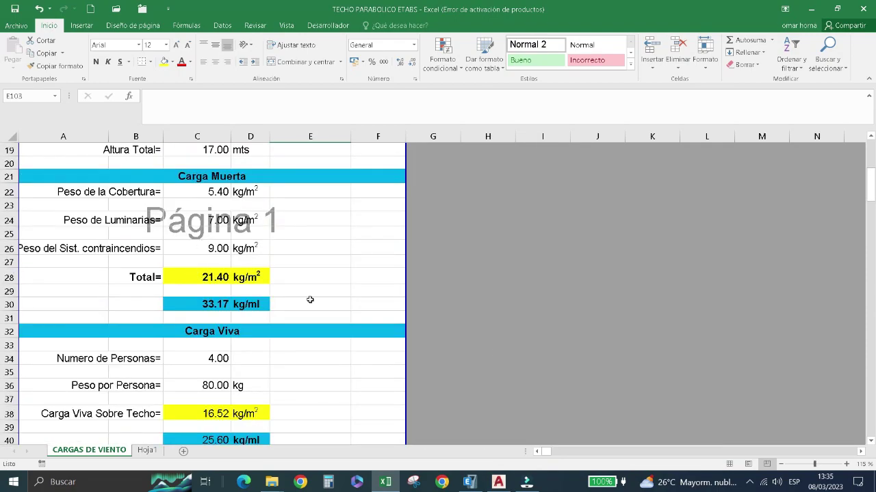
left_click(469, 482)
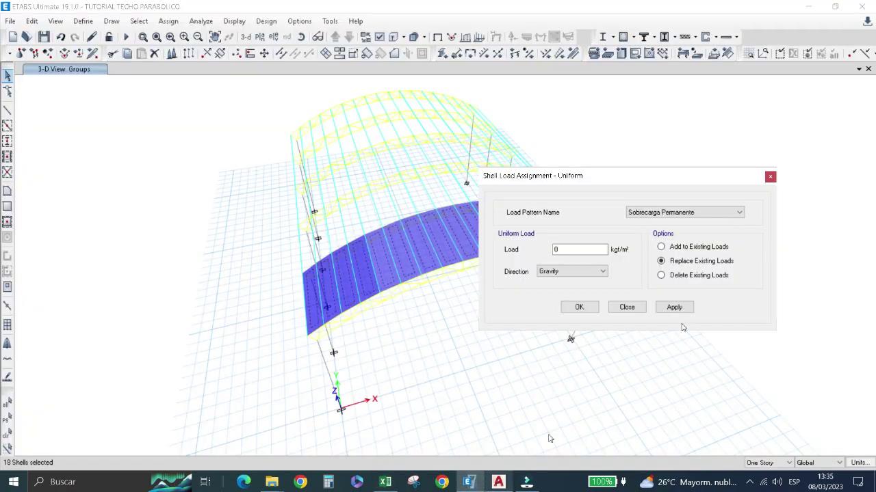
Apply a 21.4 kgf/m² Sobrecarga Permanente uniform gravity load to the roof shells.
double_click(579, 250)
type("21.4")
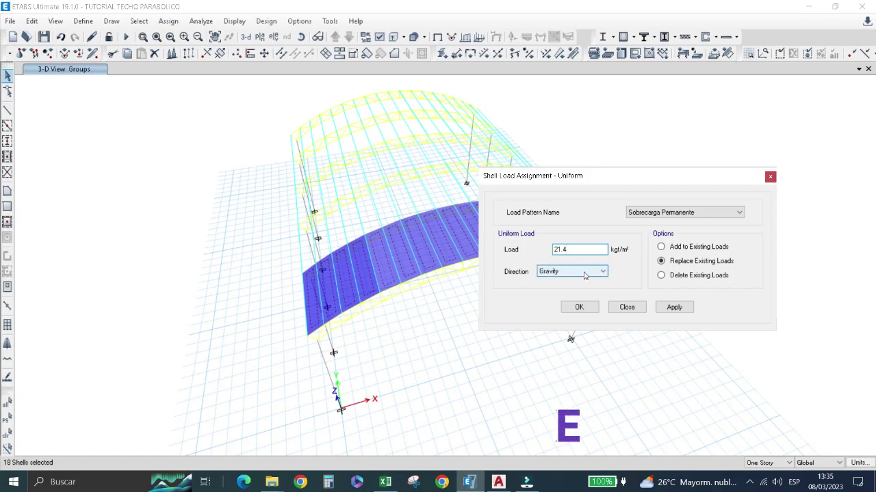
left_click(674, 308)
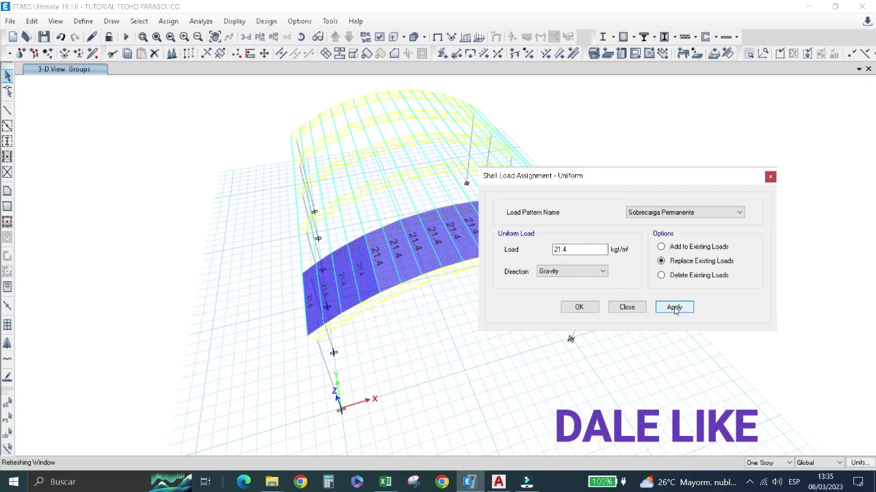
left_click(7, 417)
Apply a 30 kgf/m² Carga Viva uniform gravity load to the roof shells.
left_click(703, 215)
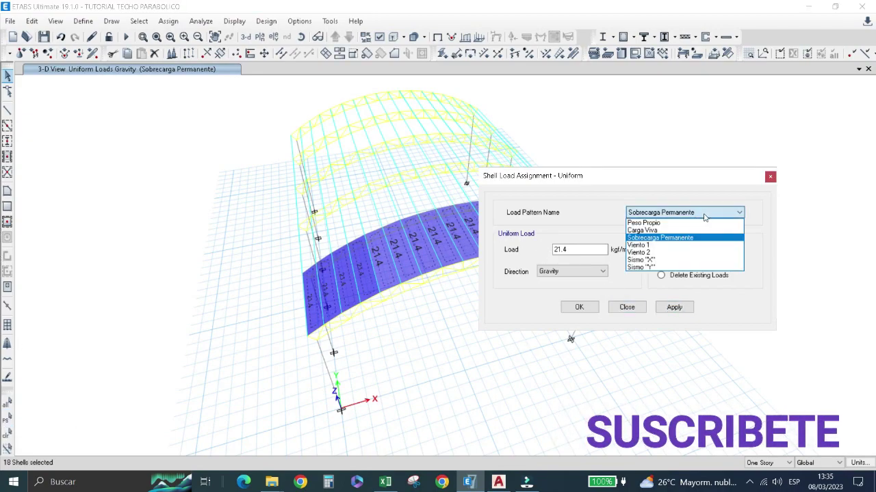
left_click(643, 230)
left_click_drag(573, 249, 538, 252)
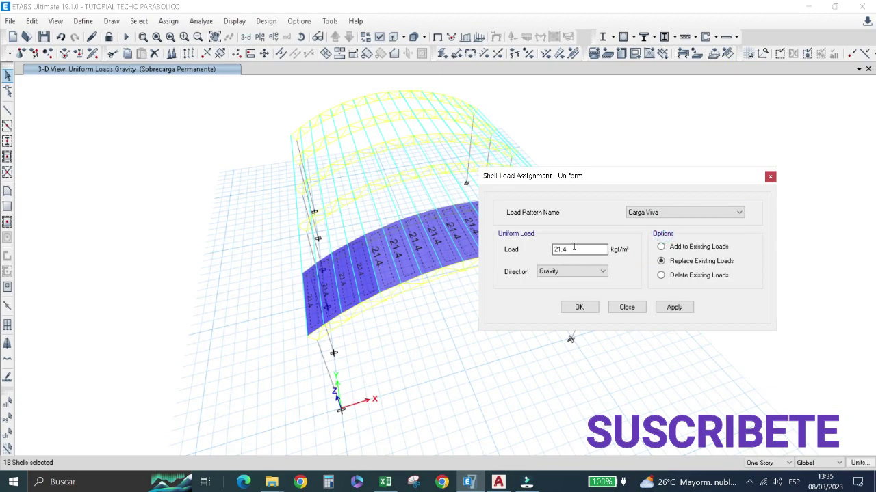
type("30")
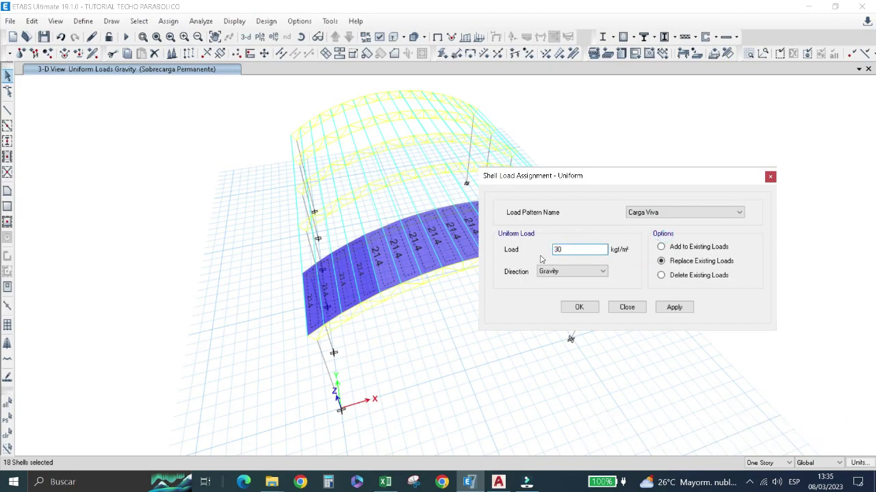
left_click(385, 481)
scroll(281, 286, "down", 4)
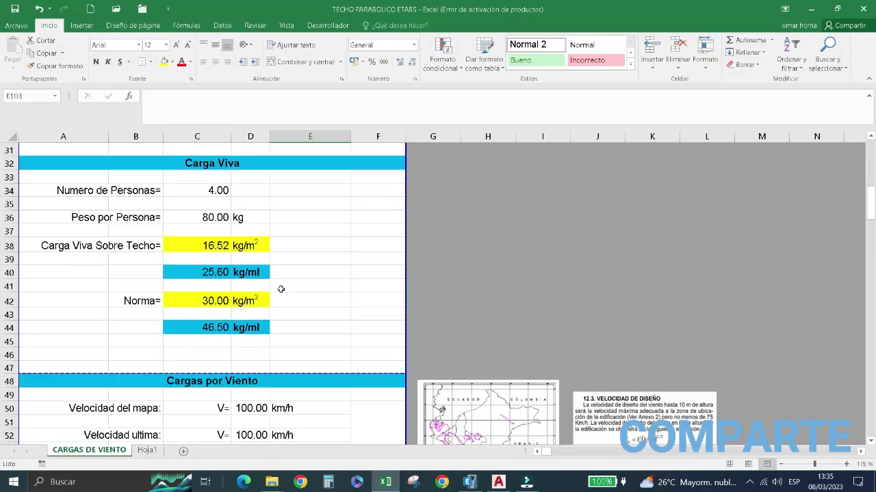
left_click(469, 481)
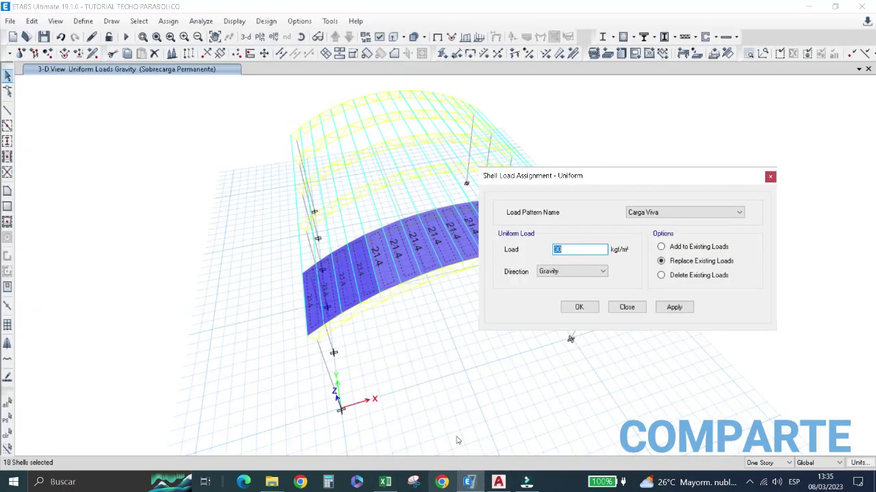
left_click(674, 307)
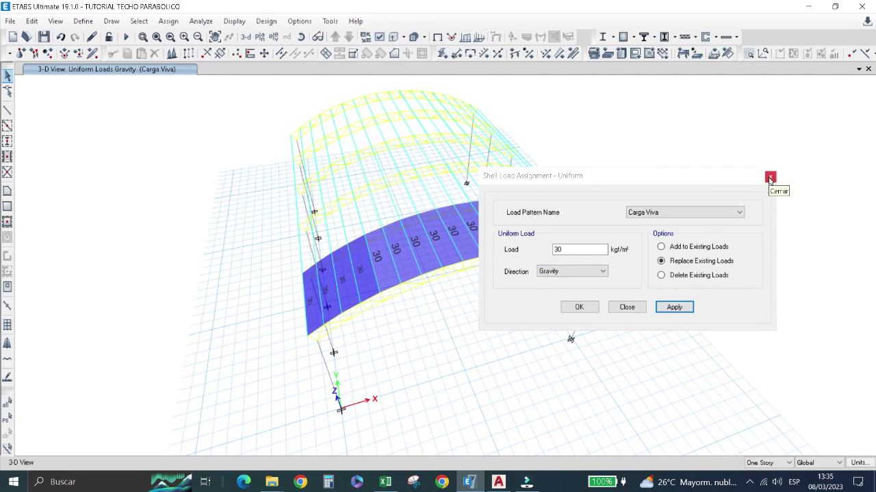
left_click(574, 307)
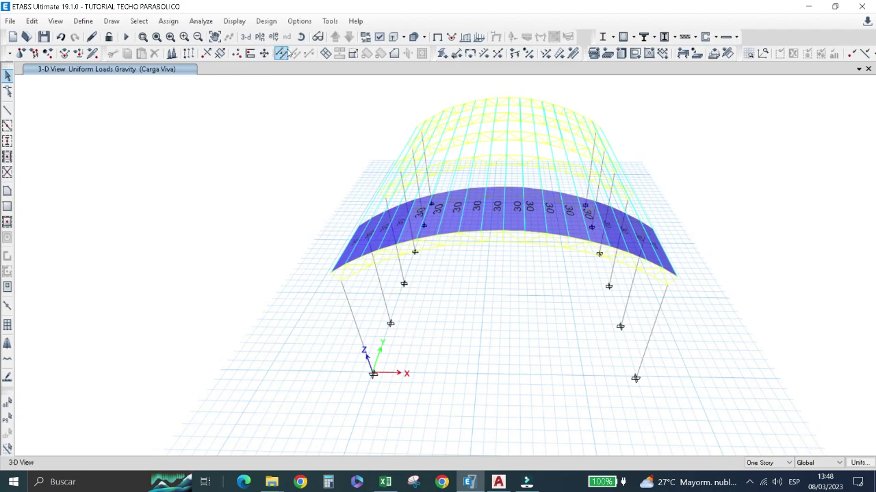
Orbit the model to an oblique view of the loaded parabolic roof.
left_click(301, 36)
mouse_move(319, 235)
left_mouse_down()
mouse_move(345, 236)
mouse_move(349, 246)
left_mouse_up()
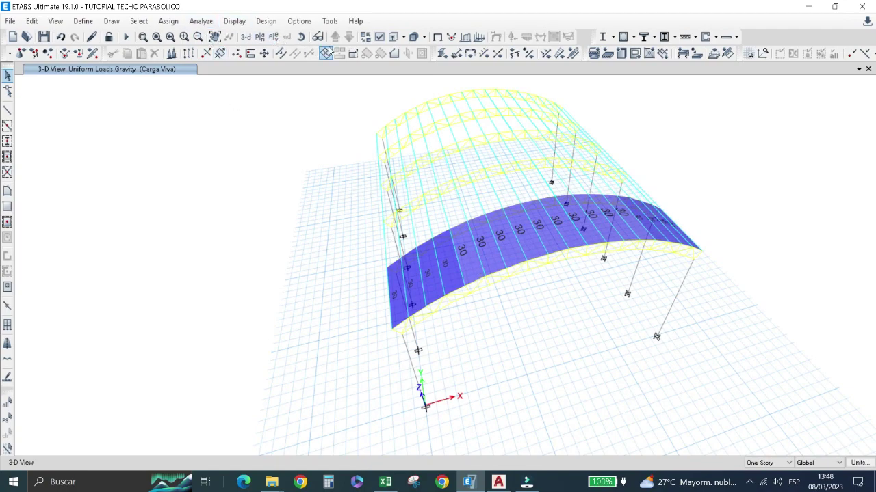
Turn on Shell Local Axes in the Object Assignments display options.
left_click(380, 36)
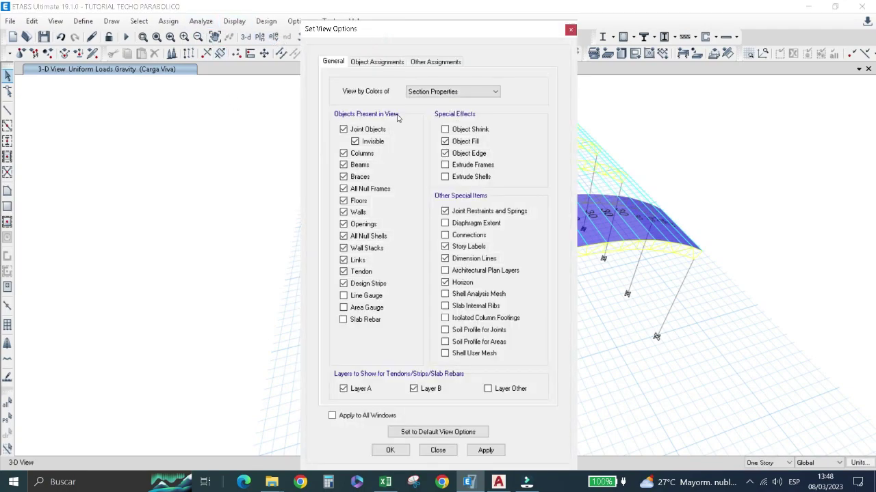
left_click(378, 62)
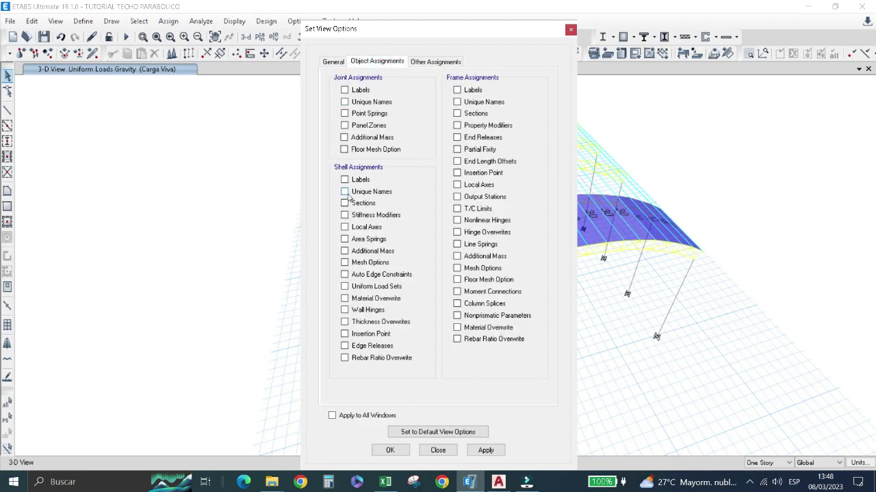
left_click(345, 227)
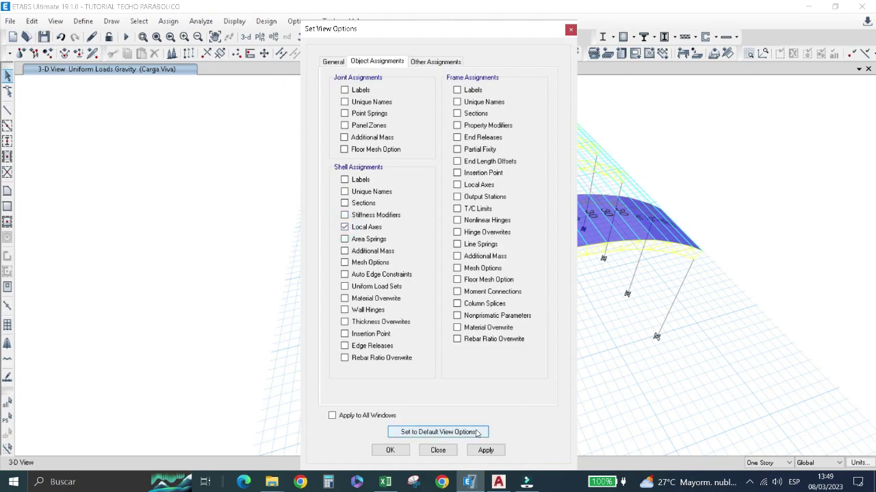
left_click(480, 450)
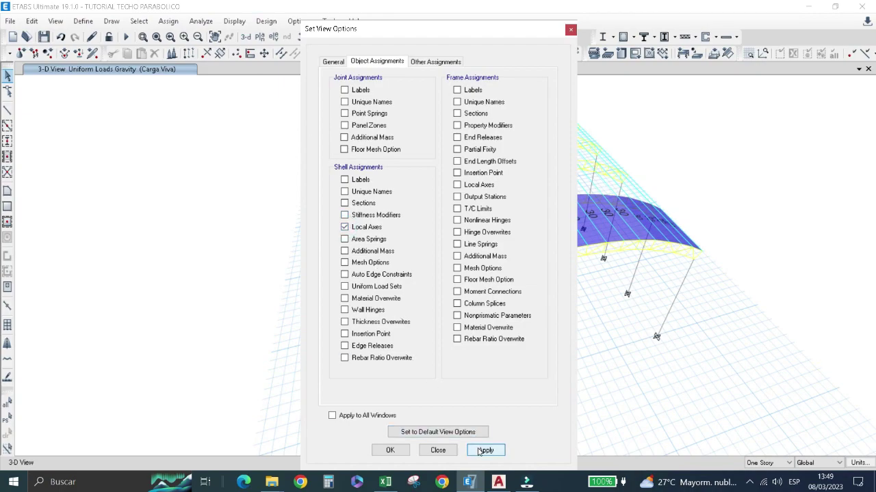
left_click(390, 450)
scroll(423, 284, "up", 3)
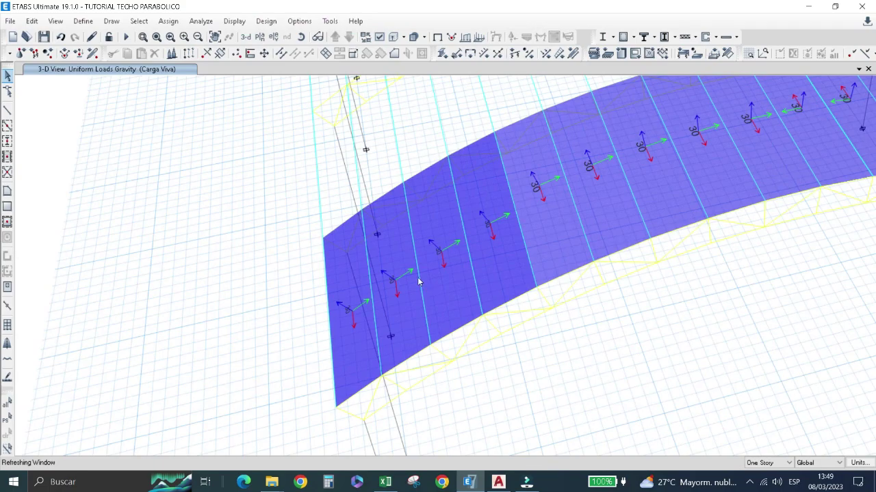
Zoom and orbit the model until the arched roof and its columns face front-on.
scroll(416, 275, "down", 4)
scroll(416, 275, "up", 1)
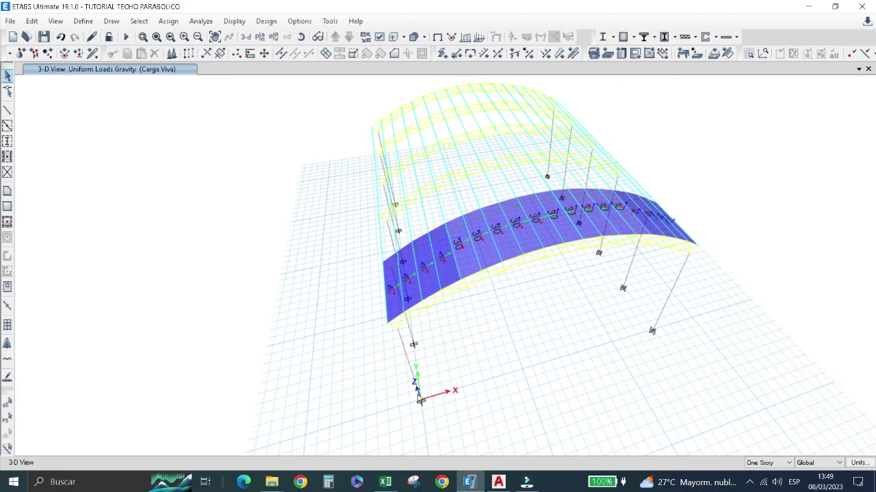
scroll(418, 370, "up", 3)
scroll(413, 353, "down", 1)
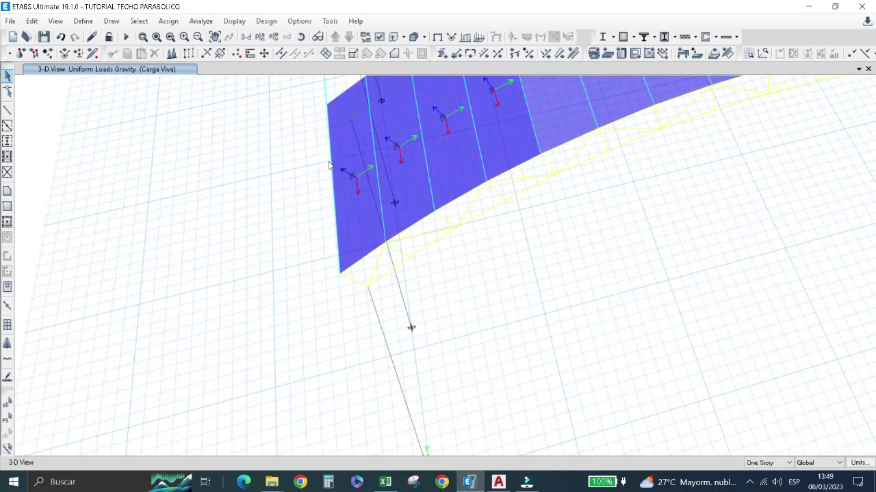
scroll(292, 226, "down", 3)
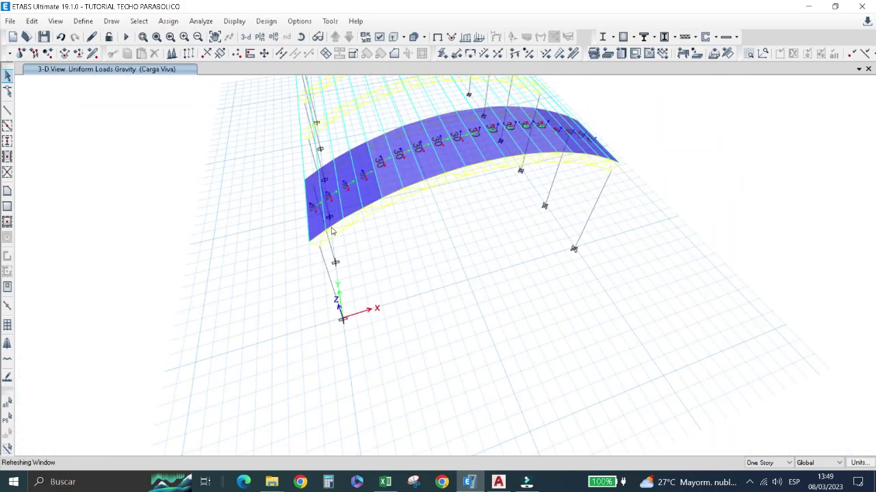
left_click(302, 37)
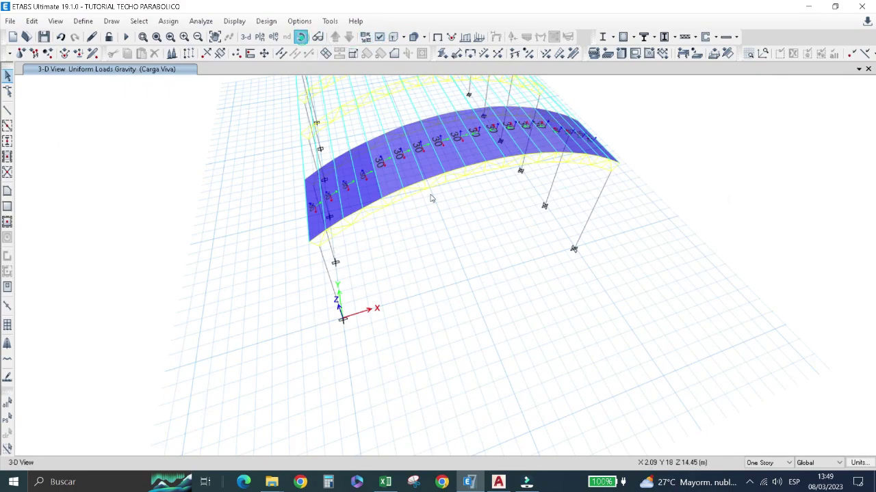
mouse_move(432, 199)
left_mouse_down()
mouse_move(424, 303)
mouse_move(393, 196)
mouse_move(432, 352)
left_mouse_up()
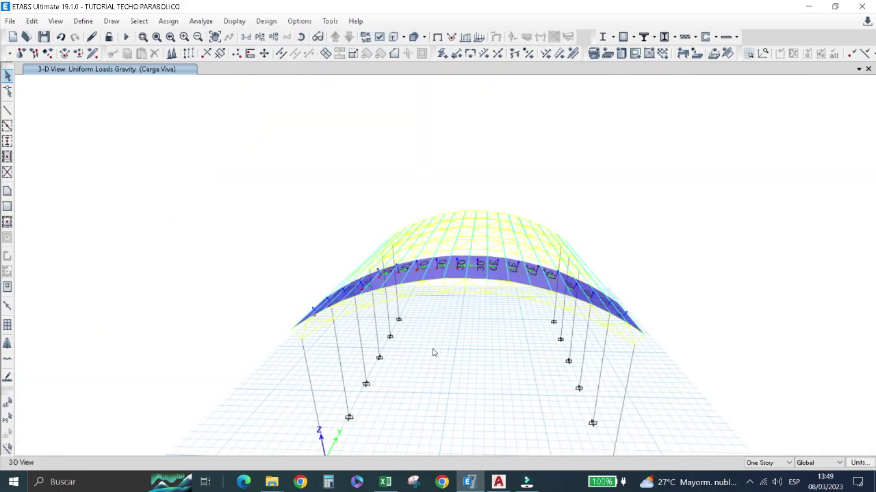
left_click(302, 37)
left_click_drag(502, 289, 507, 264)
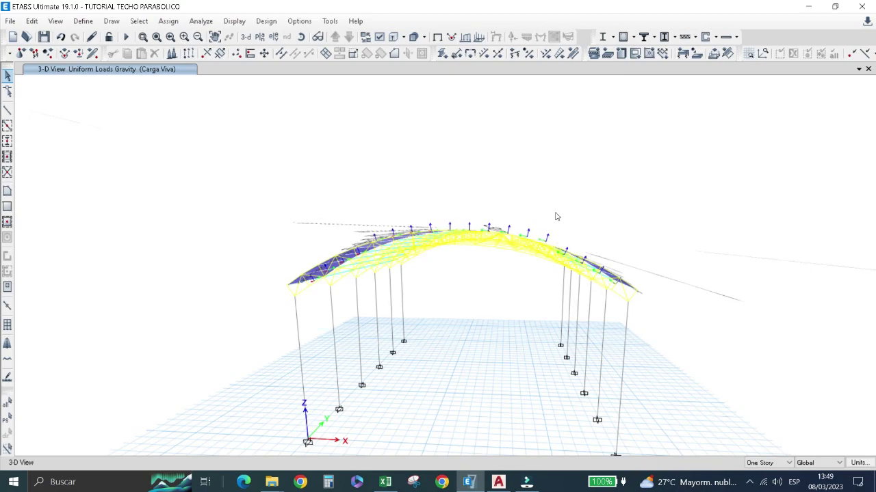
left_click(301, 36)
left_click_drag(581, 287, 541, 225)
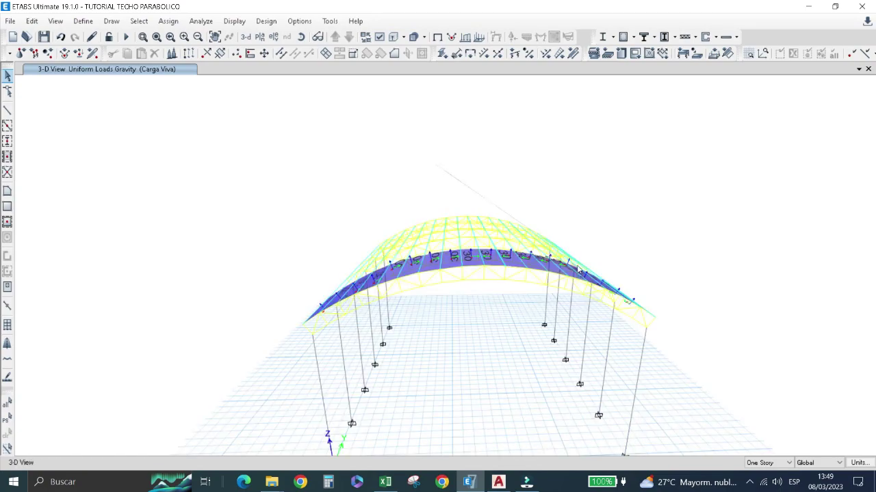
left_click(302, 37)
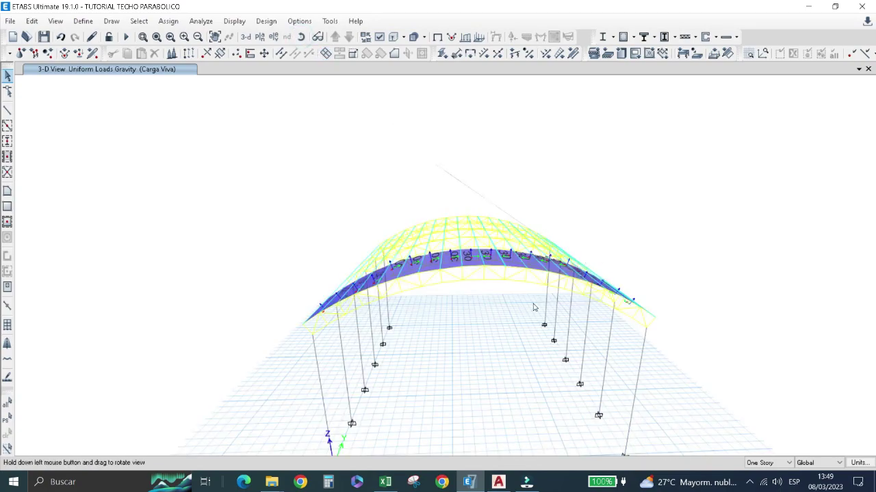
mouse_move(531, 304)
left_mouse_down()
mouse_move(514, 324)
mouse_move(554, 311)
left_mouse_up()
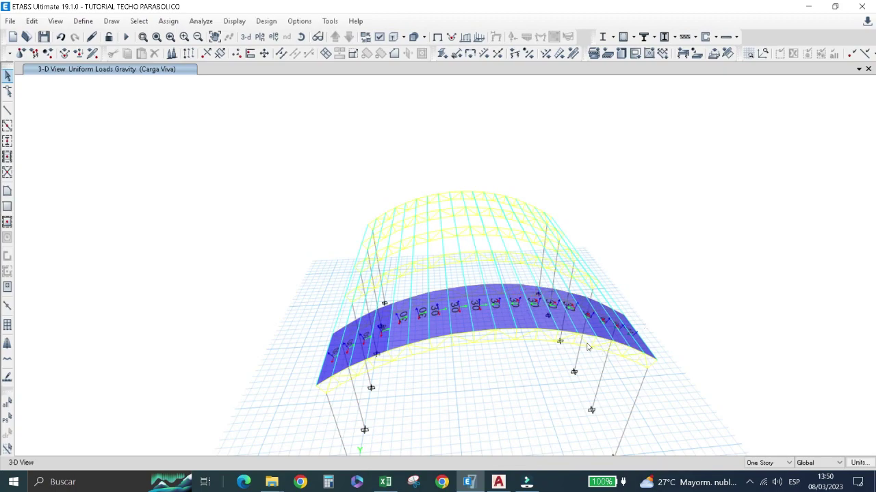
Zoom in and out on the roof model, then bring up the Select menu's selection choices.
scroll(477, 311, "up", 3)
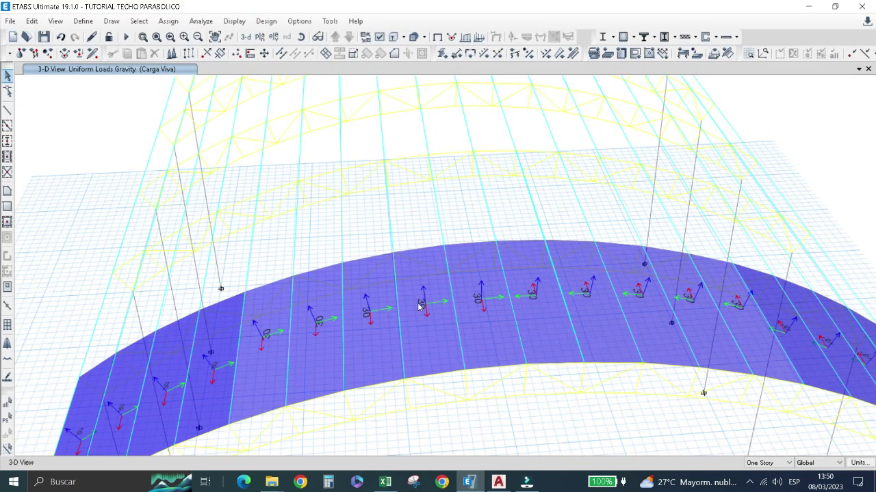
scroll(411, 308, "down", 3)
scroll(308, 435, "down", 3)
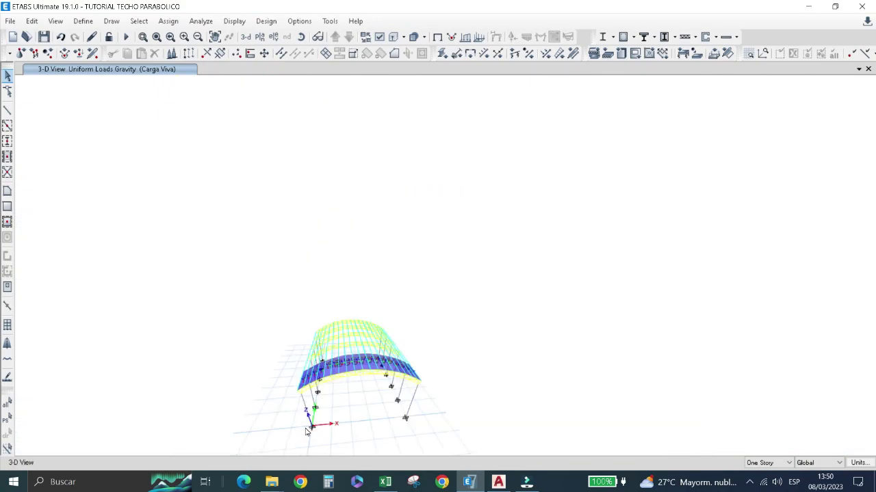
scroll(307, 430, "up", 3)
scroll(327, 280, "up", 3)
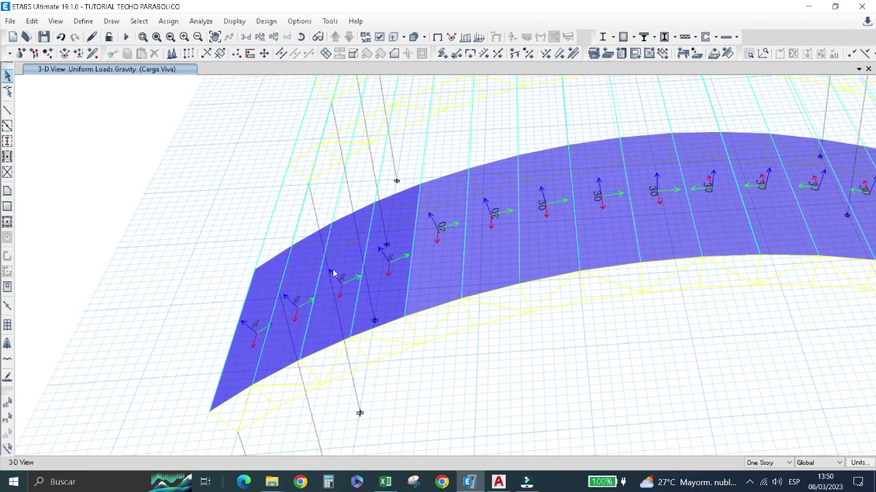
scroll(334, 274, "down", 3)
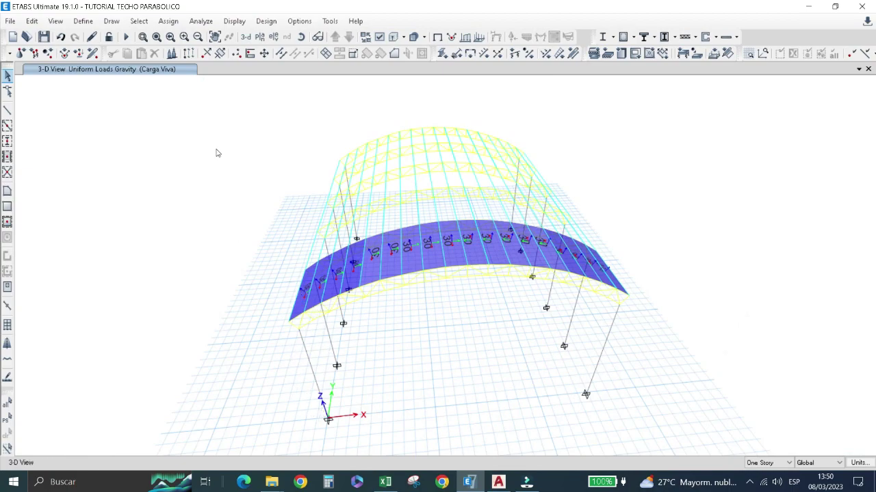
left_click(139, 21)
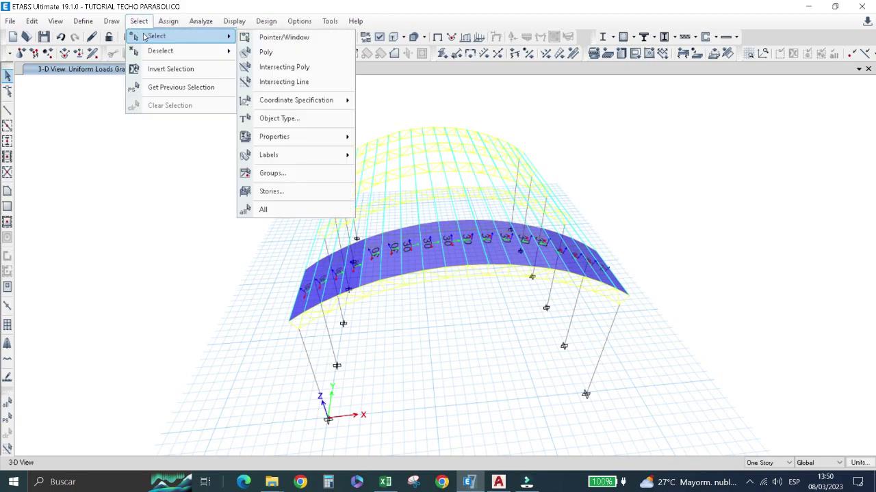
mouse_move(275, 136)
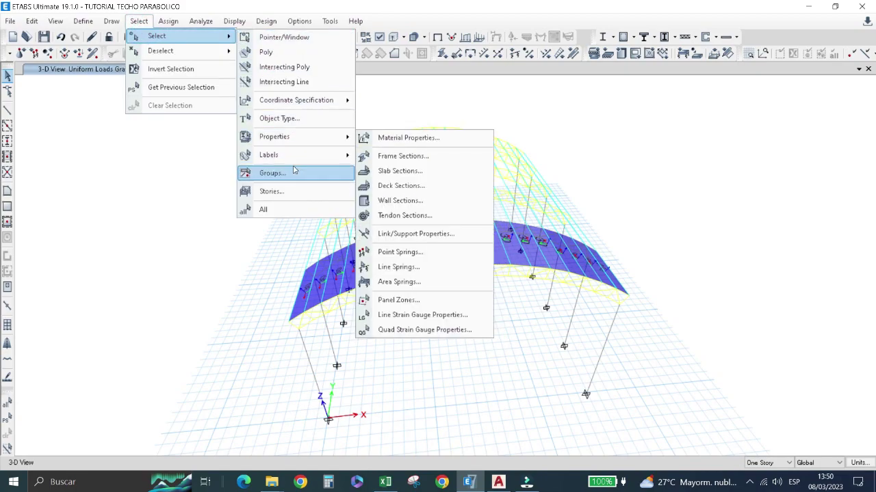
Select all roof shells in the BARLOVENTO group.
left_click(292, 173)
left_click(92, 134)
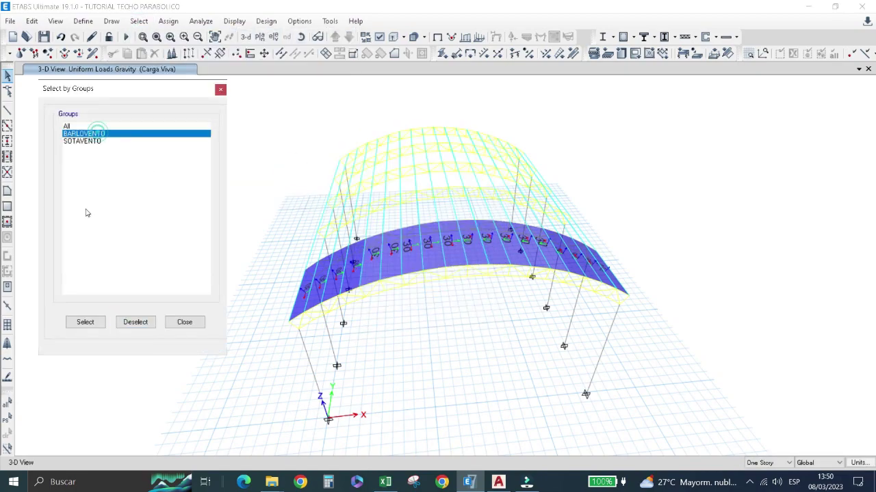
left_click(85, 322)
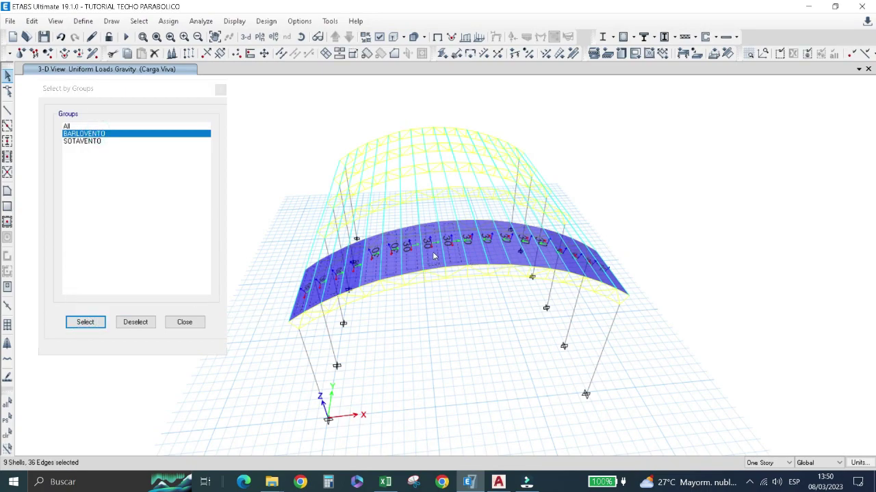
Set up a uniform shell load in pattern Viento 1 acting in Local-3, then check Excel.
left_click(167, 21)
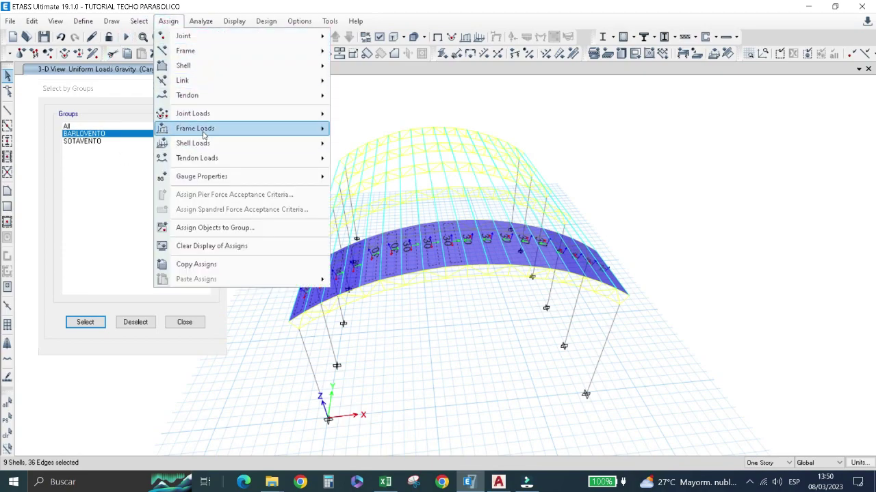
mouse_move(193, 143)
left_click(390, 158)
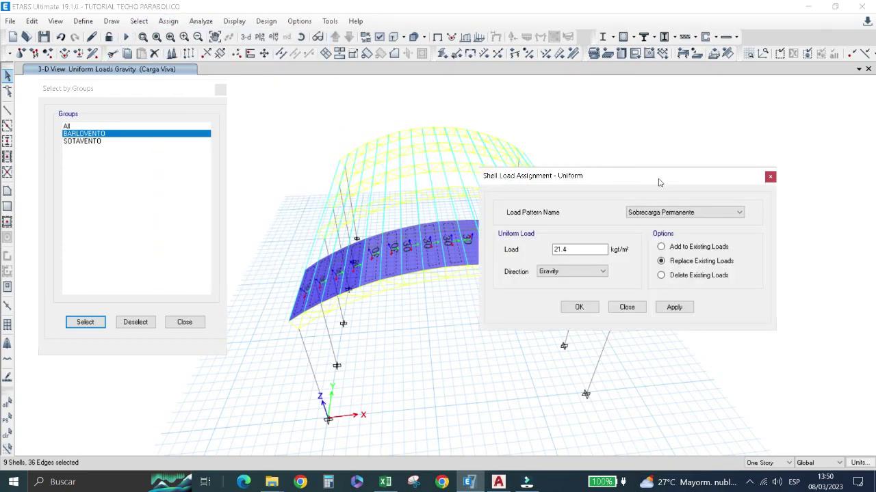
left_click_drag(659, 183, 725, 135)
left_click(805, 164)
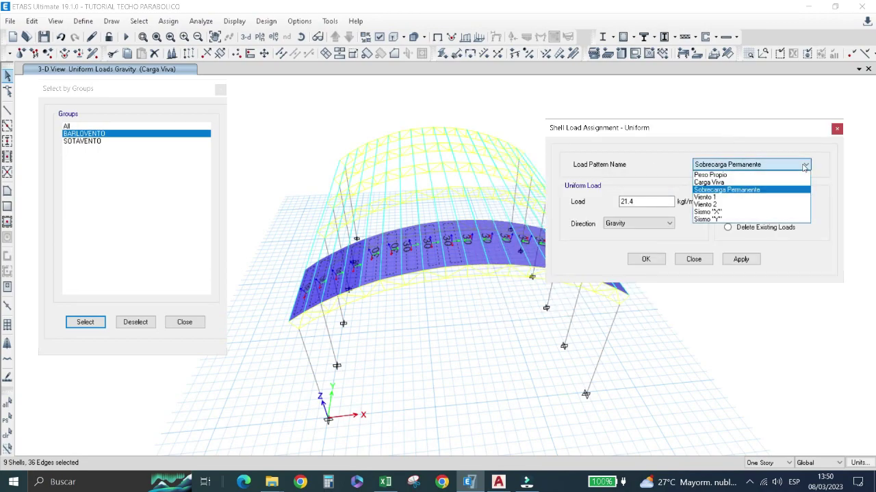
left_click(738, 198)
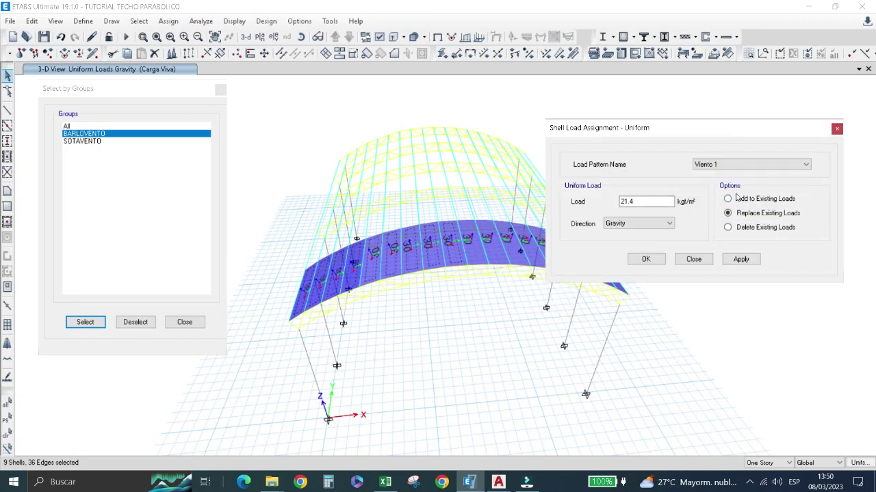
left_click(659, 224)
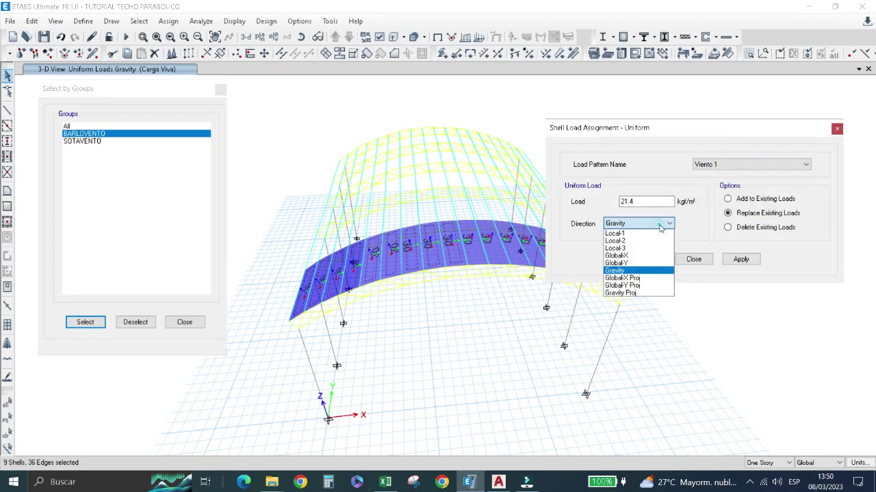
left_click(615, 248)
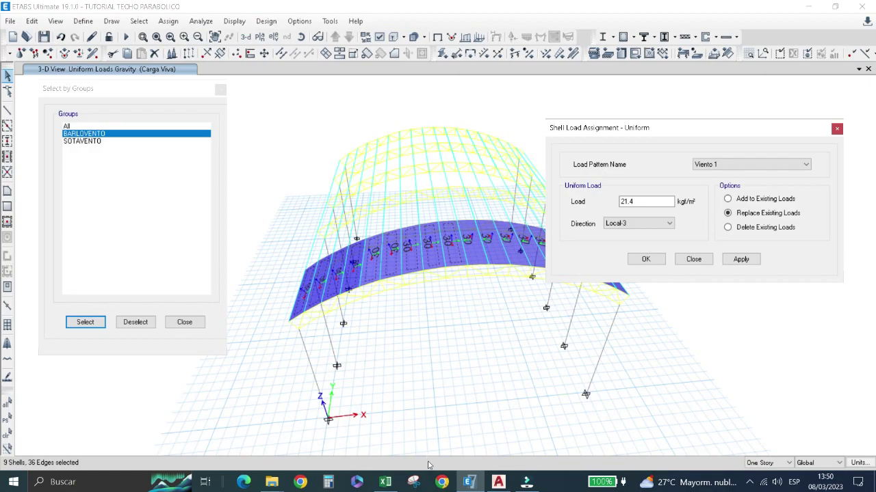
left_click(385, 482)
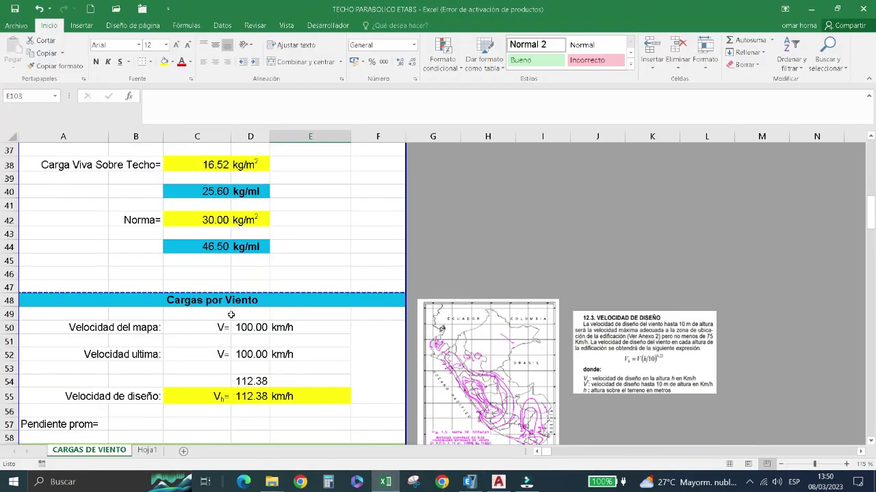
Scroll the wind load sheet to the CASO I pressures: 50.52 windward, -31.57 leeward.
scroll(231, 314, "down", 3)
scroll(226, 304, "down", 2)
scroll(214, 281, "down", 1)
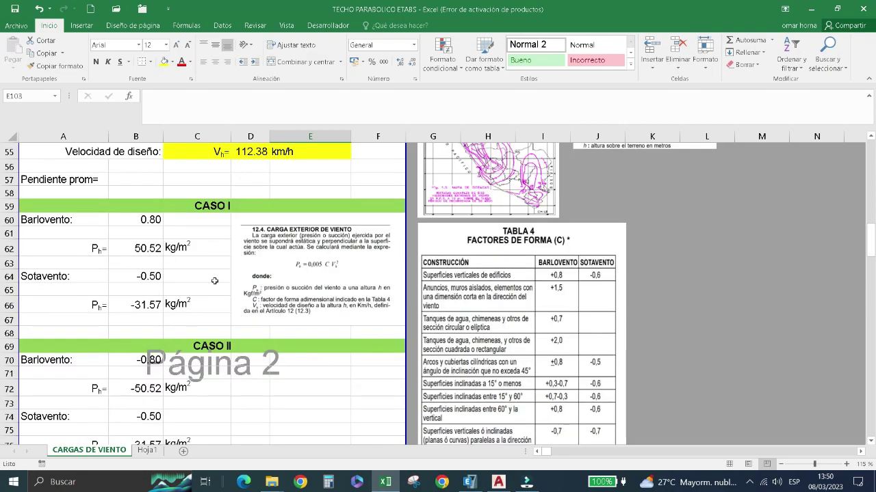
scroll(139, 267, "down", 1)
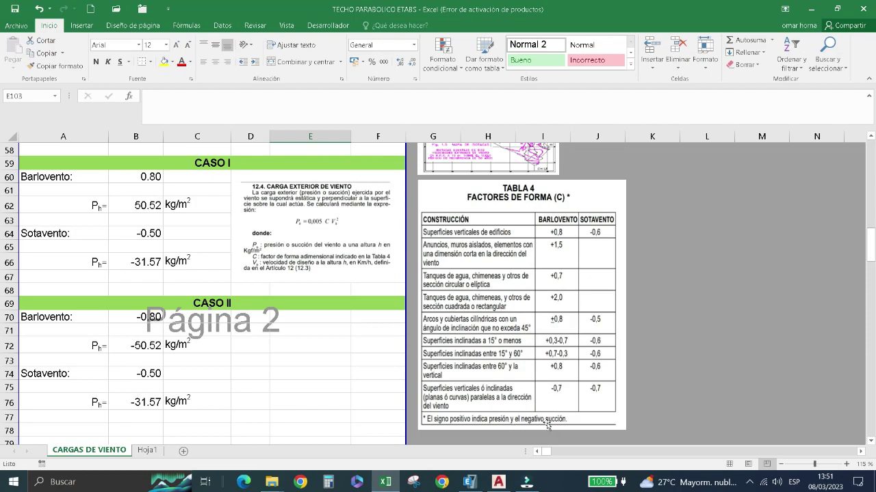
scroll(170, 250, "up", 1)
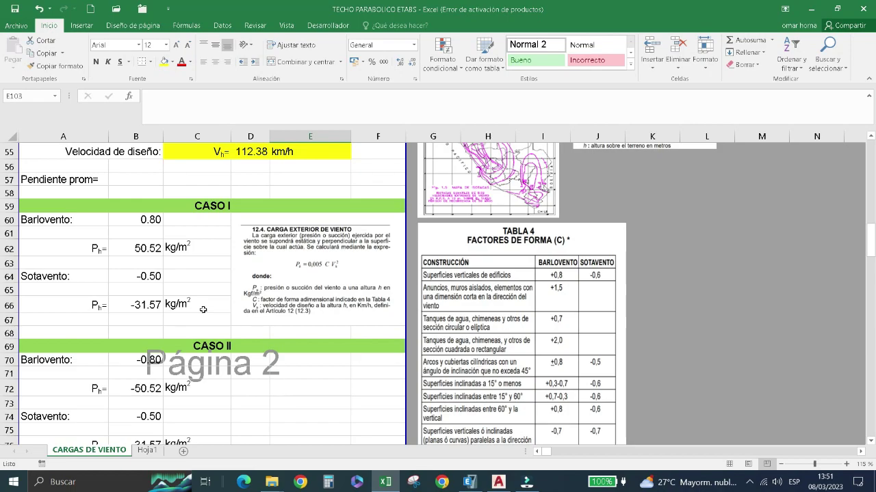
Replace the old 21.4 value and apply the -50.52 kgf/m² Viento 1 load to the windward shells.
left_click(470, 482)
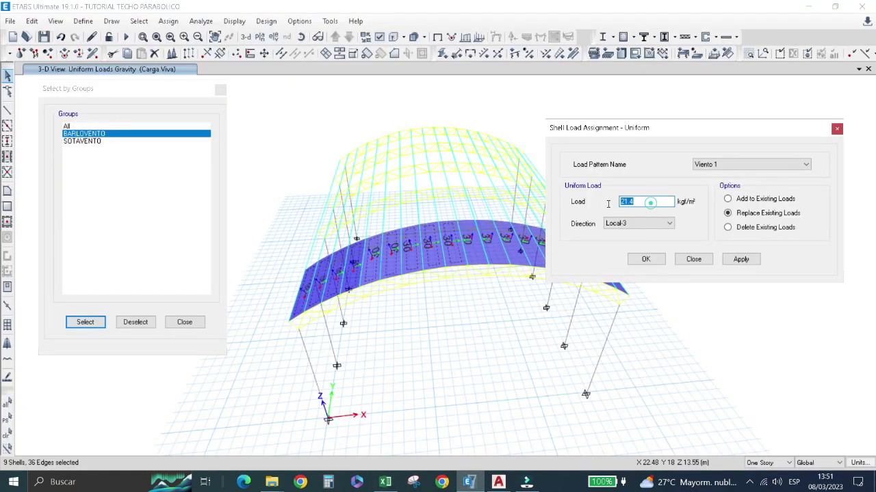
left_click_drag(657, 202, 603, 208)
key("BackSpace")
type("-50.52")
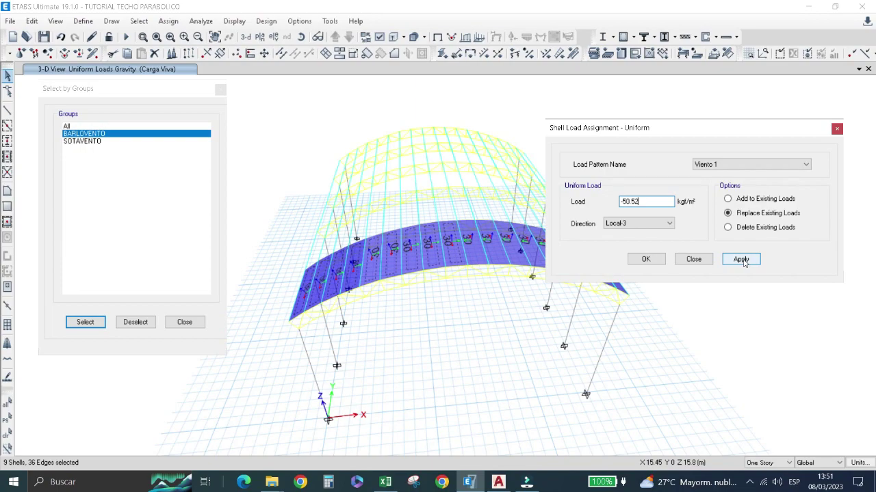
left_click(742, 260)
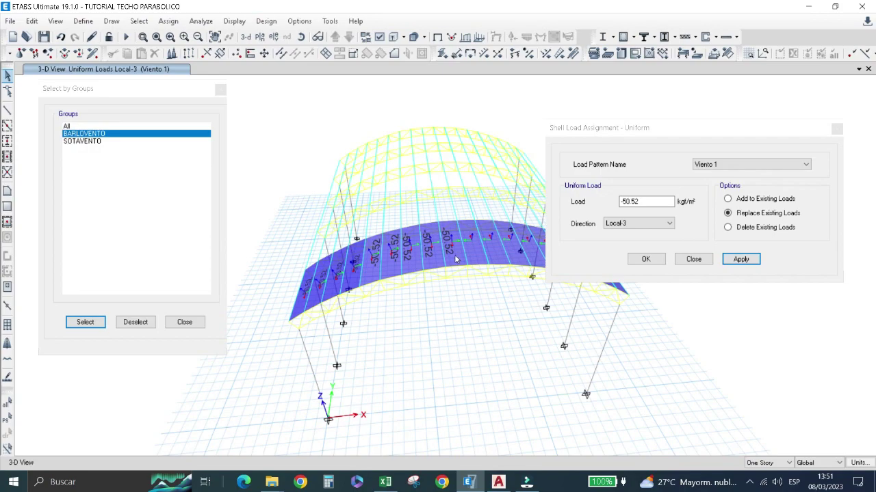
Select the SOTAVENTO shells and apply a 31.57 kgf/m² Viento 1 load in Local-3.
left_click(83, 141)
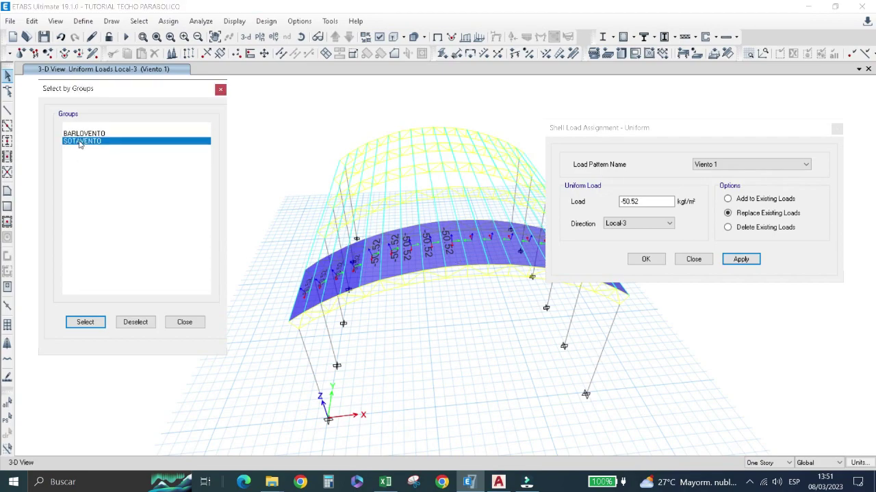
left_click(85, 324)
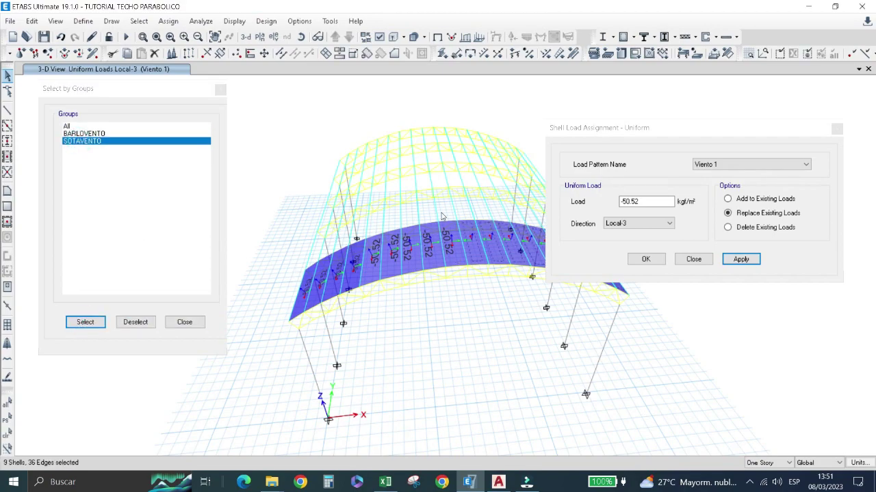
left_click(386, 482)
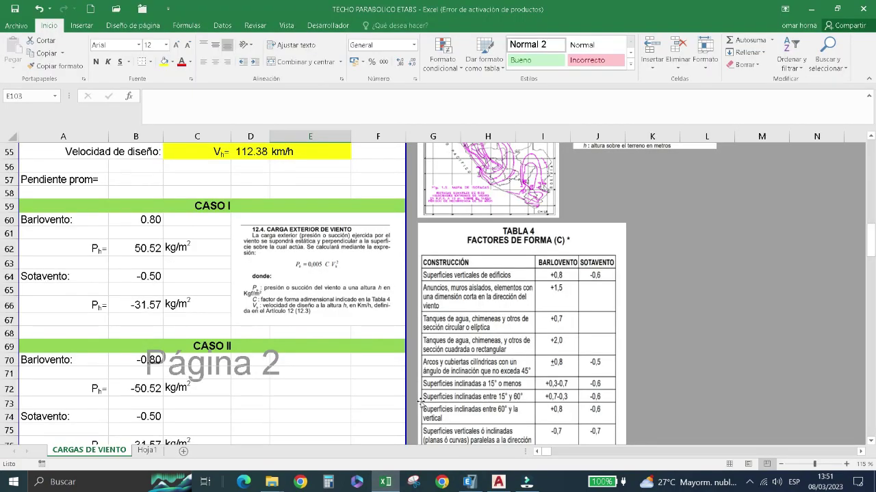
left_click(465, 482)
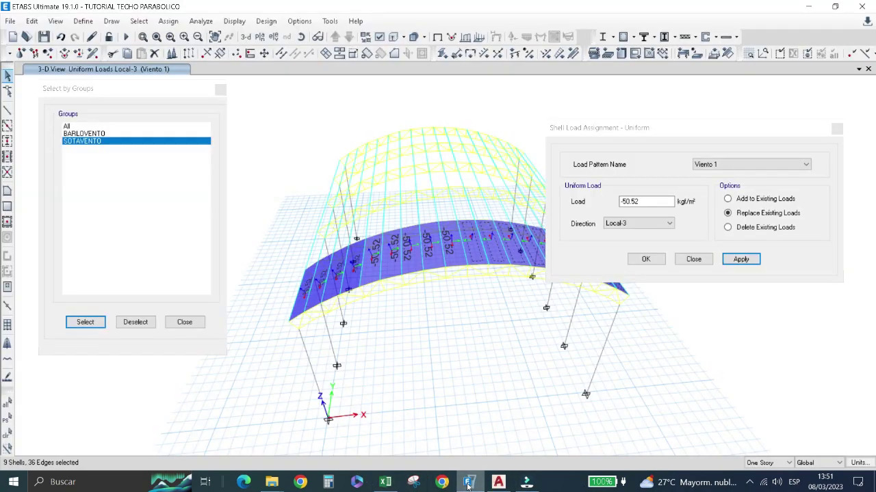
double_click(646, 201)
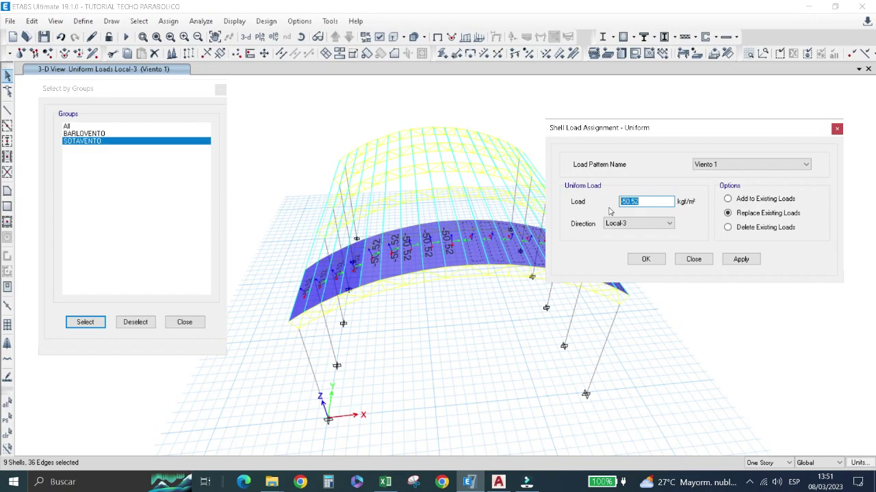
type("31.57")
left_click(741, 260)
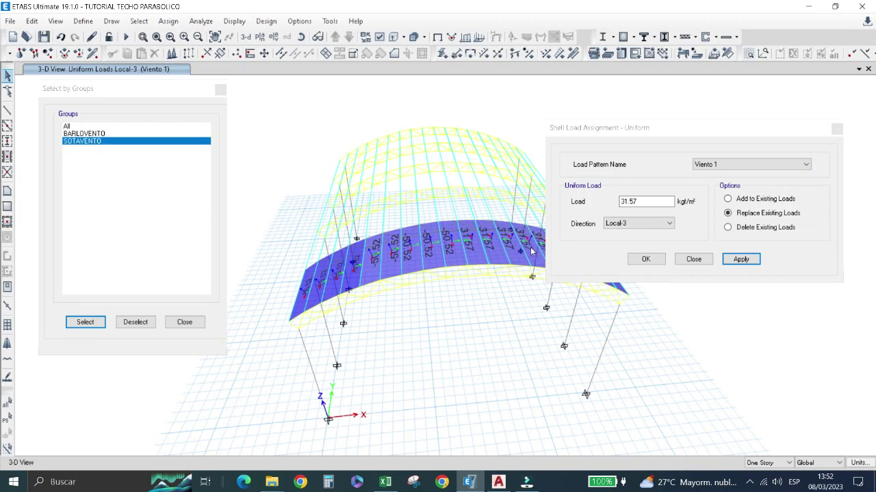
Switch the pattern to Viento 2 and apply 50.52 kgf/m² to the BARLOVENTO shells.
left_click(782, 167)
left_click(711, 206)
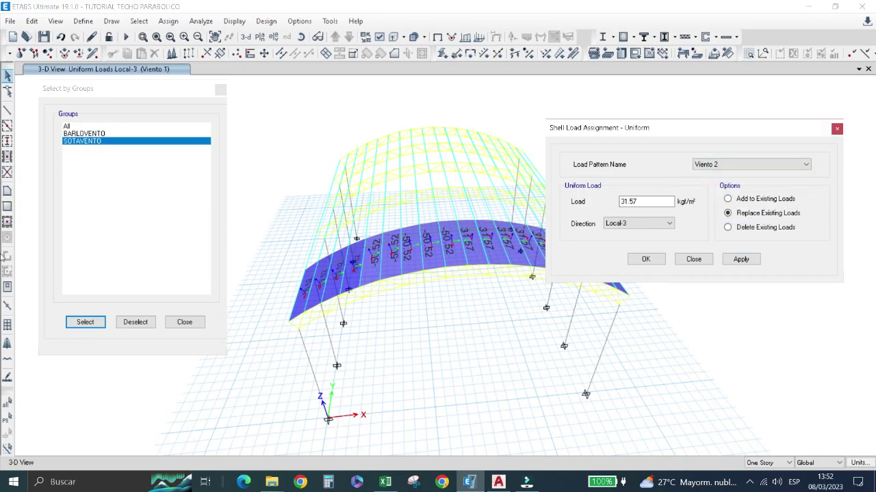
left_click(95, 126)
left_click(86, 134)
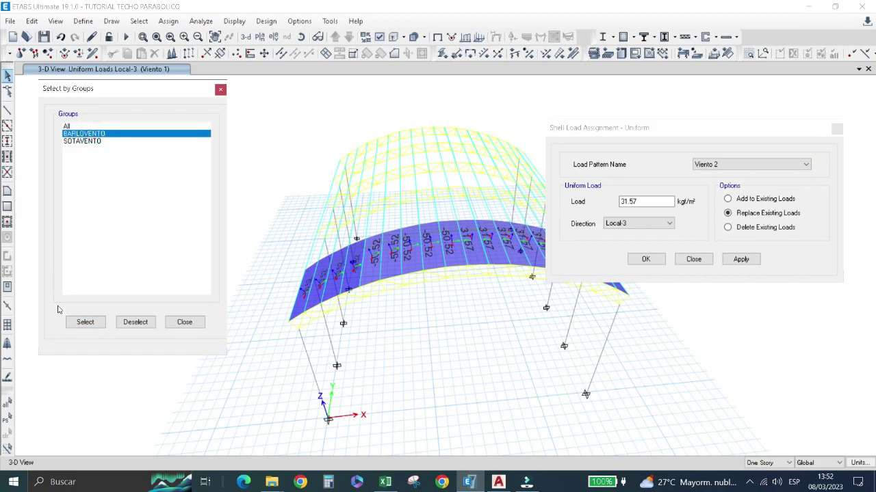
left_click(78, 323)
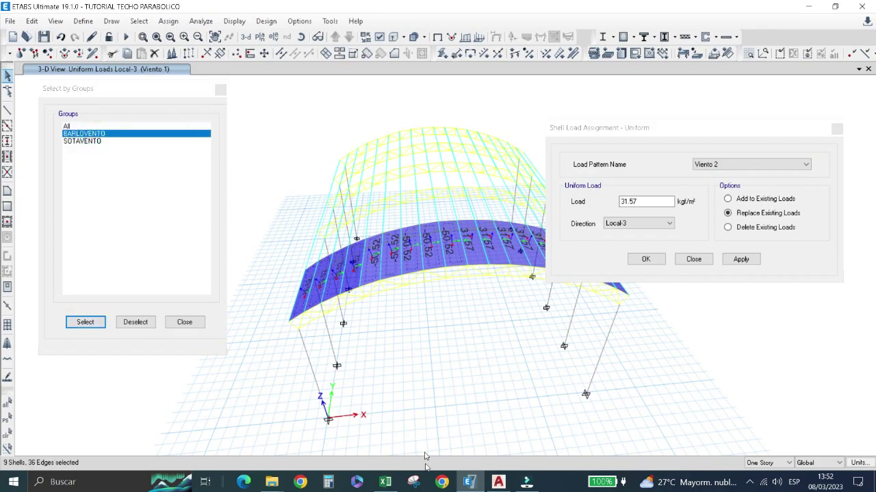
left_click(384, 482)
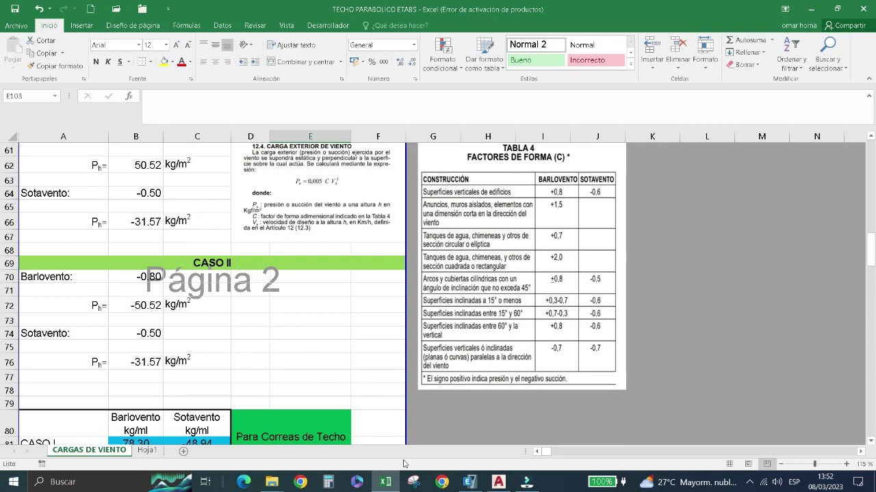
left_click(468, 483)
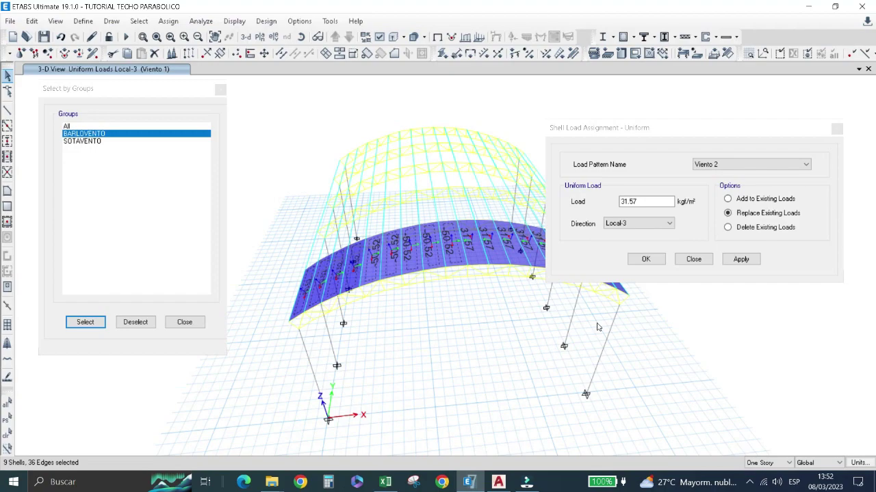
left_click(622, 201)
double_click(632, 201)
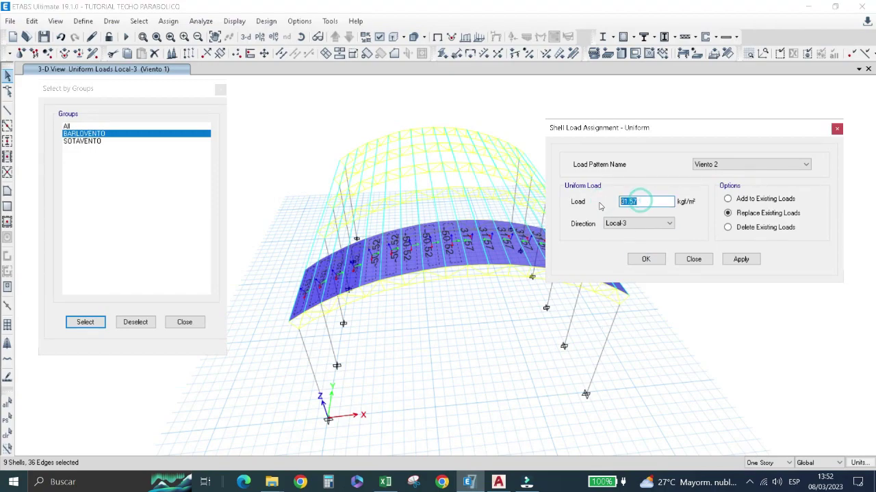
type("50.52")
left_click(742, 260)
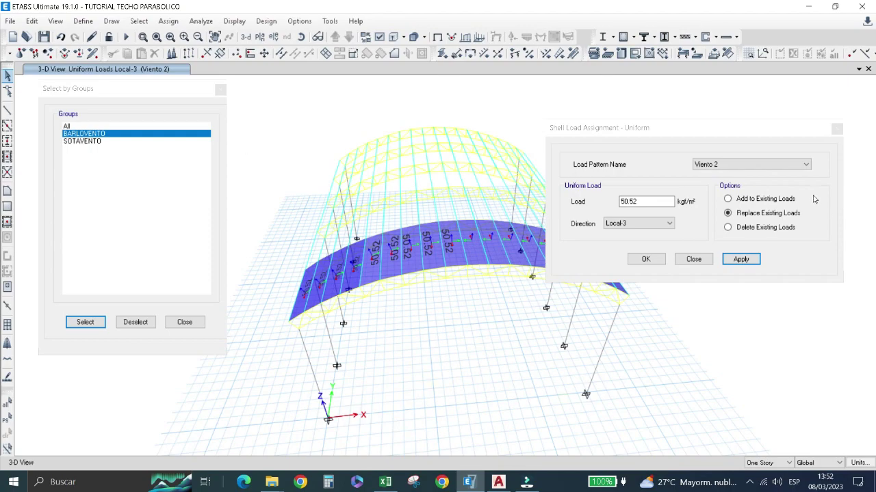
Apply 31.57 kgf/m² Viento 2 load to the SOTAVENTO shells and close the load and group windows.
left_click(79, 141)
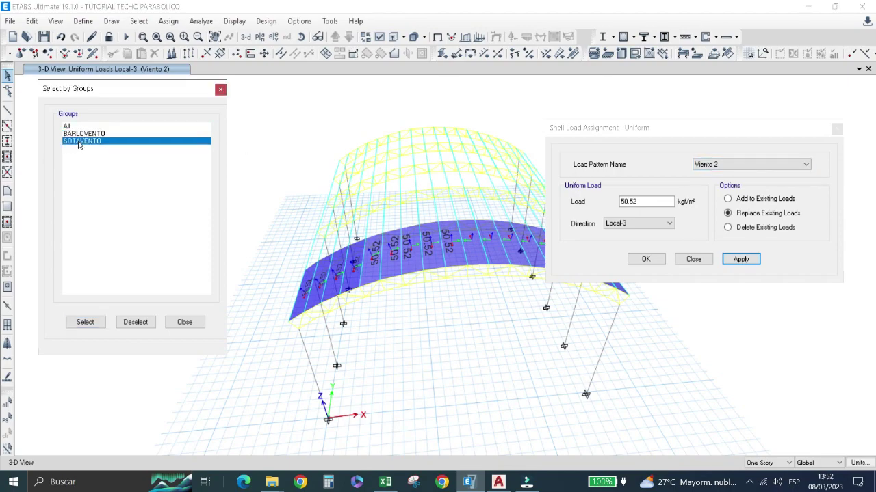
left_click(85, 323)
left_click(385, 482)
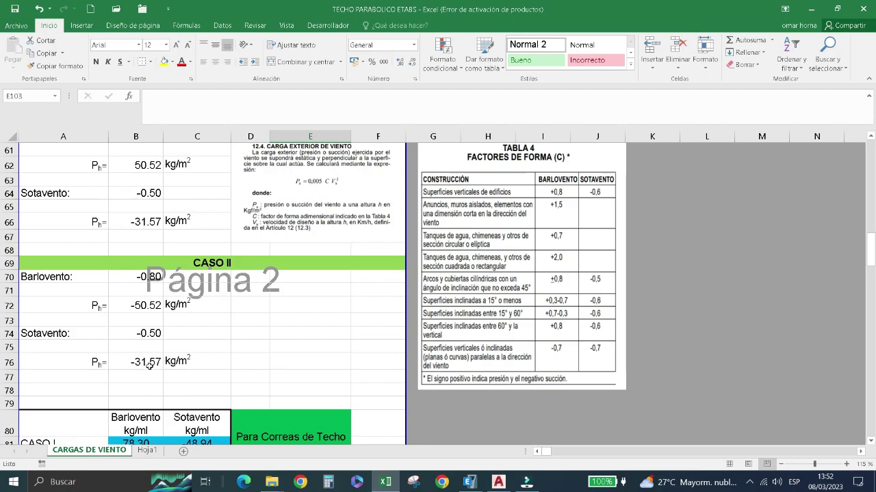
left_click(469, 482)
left_click(625, 201)
double_click(625, 201)
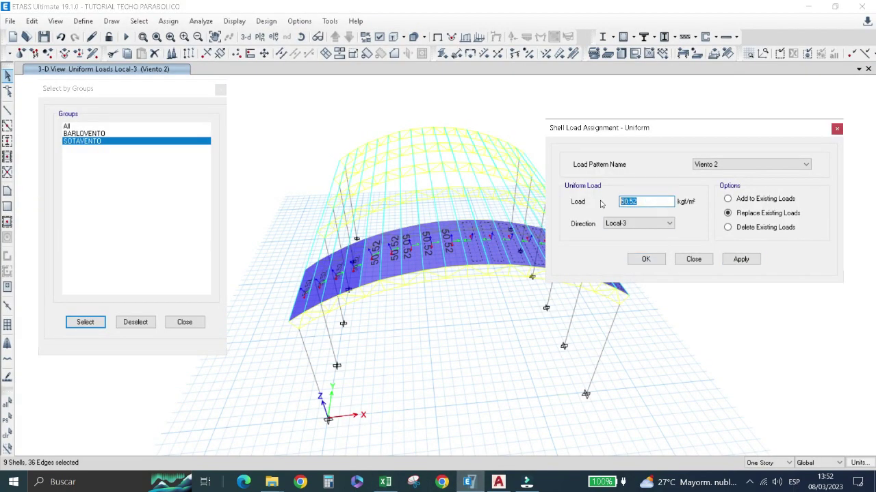
type("31.57")
left_click(744, 260)
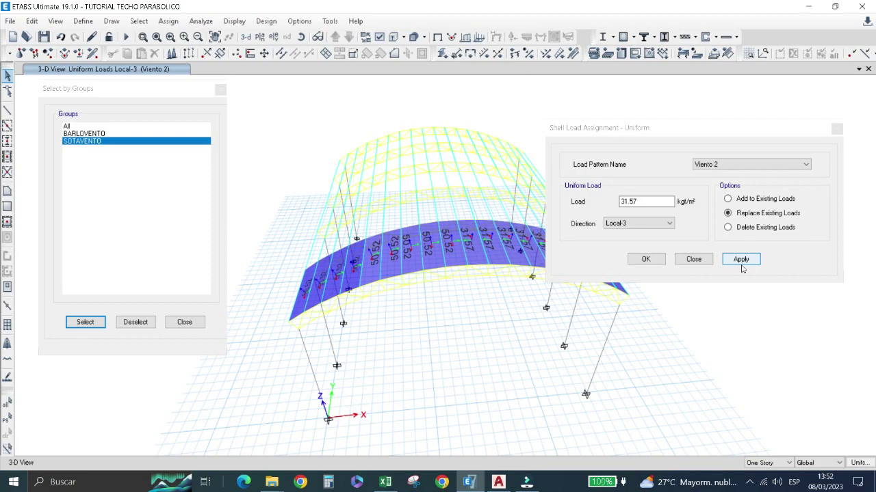
left_click(645, 259)
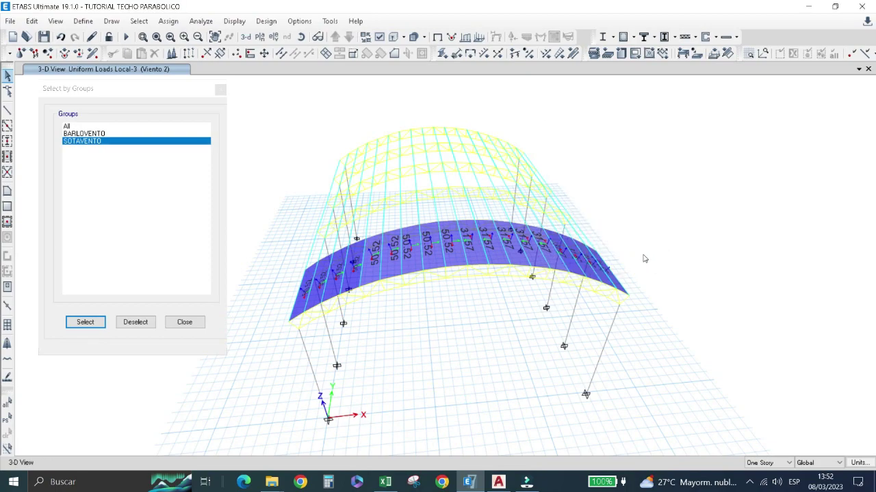
left_click(183, 325)
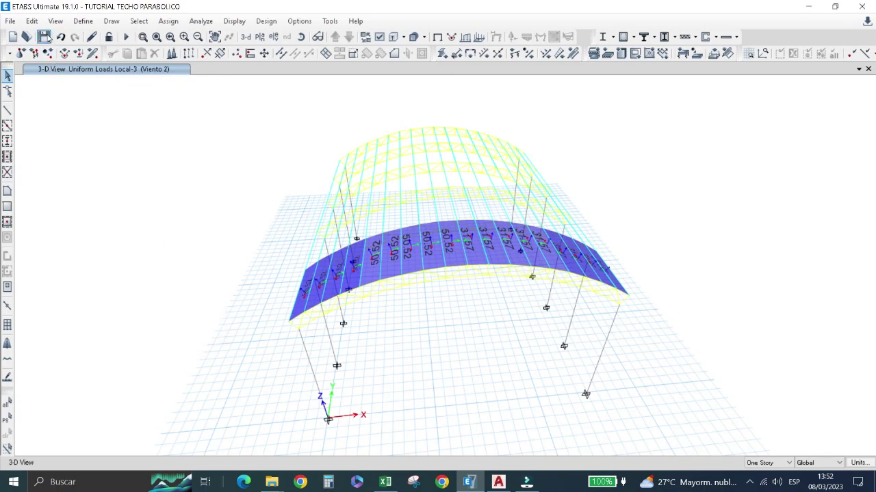
Save the model and orbit to an oblique view of the roof.
left_click(43, 38)
left_click(299, 39)
left_click_drag(253, 244, 318, 261)
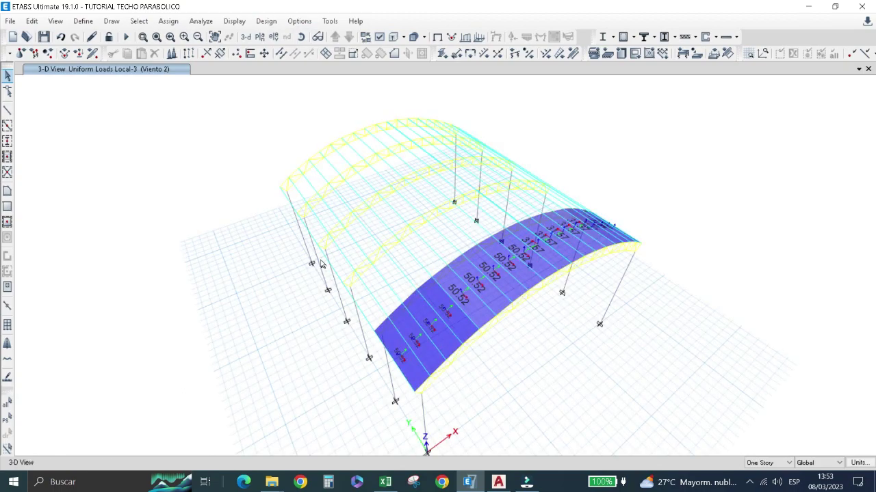
Select all shells with the CUBIERTA slab property.
left_click(139, 21)
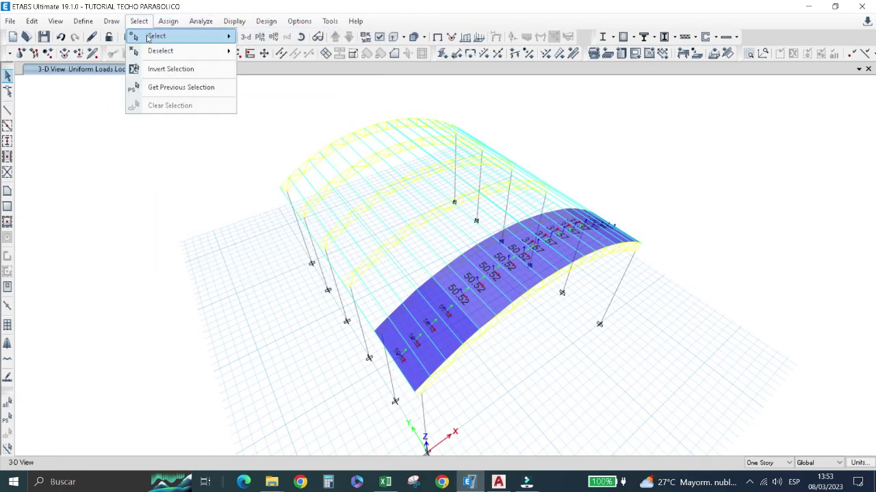
mouse_move(274, 137)
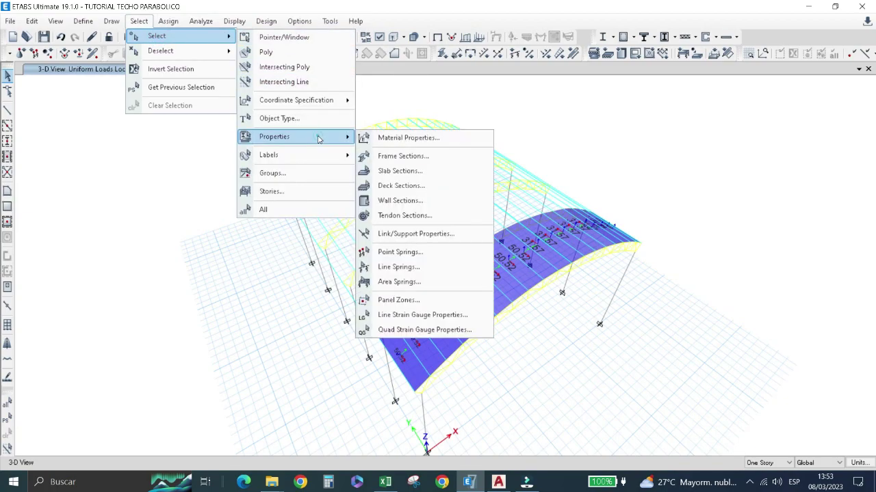
left_click(399, 171)
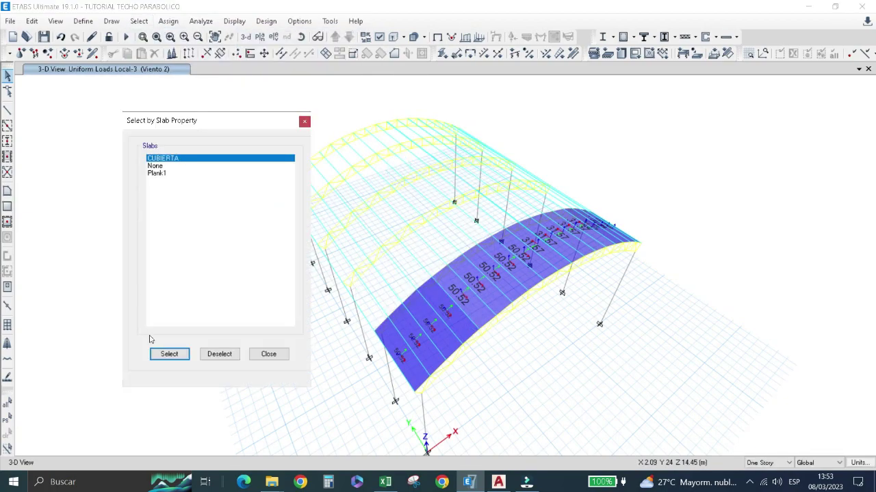
left_click(167, 353)
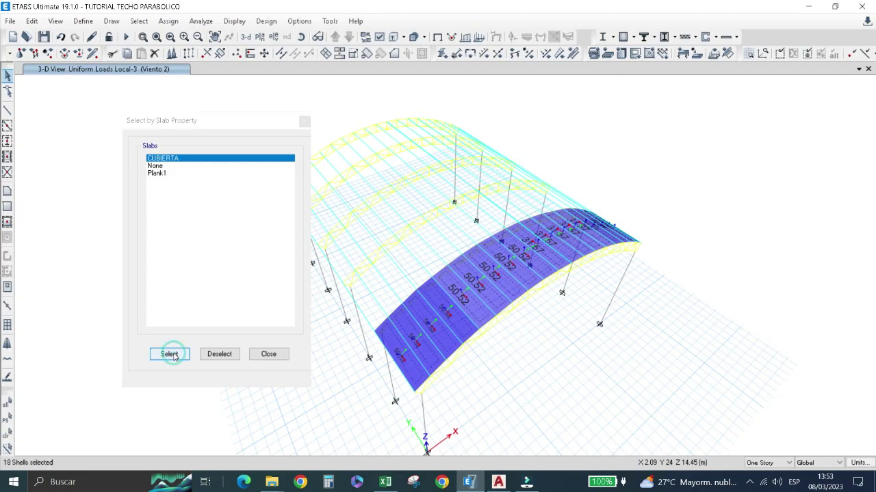
left_click(268, 354)
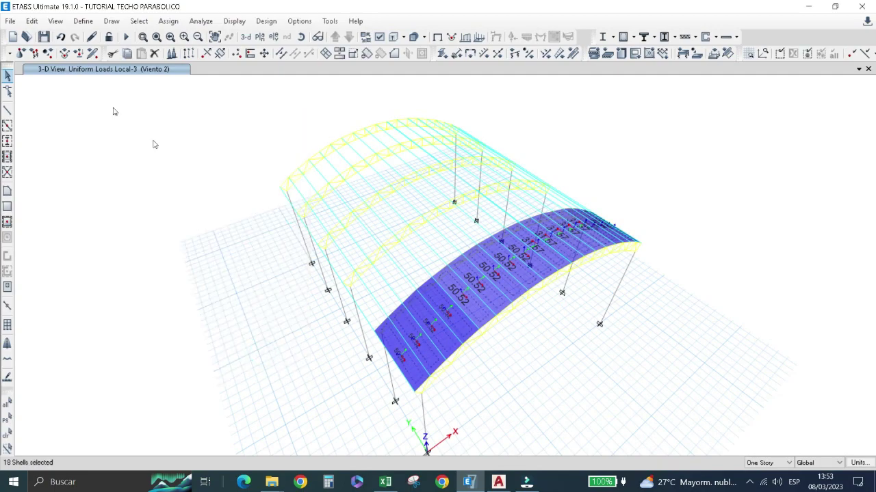
Replicate the selected roof shells linearly at dy = 6 m, 4 copies.
left_click(32, 21)
left_click(89, 220)
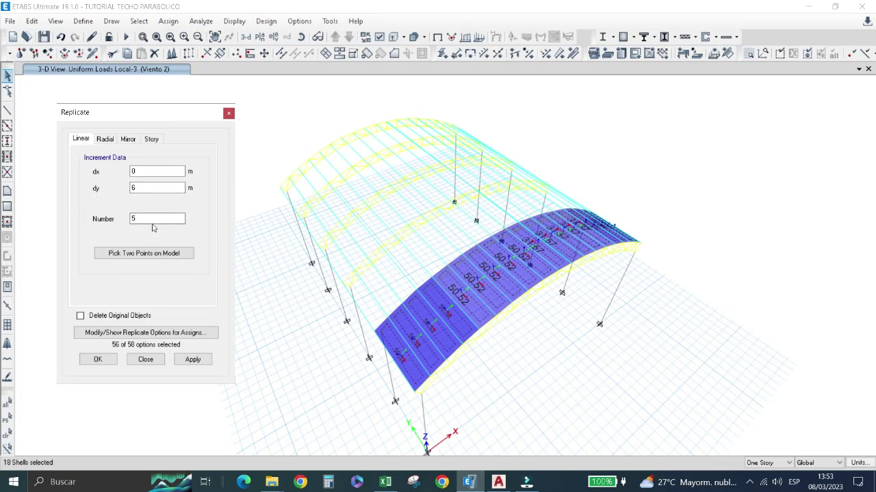
double_click(144, 218)
type("4")
left_click(195, 361)
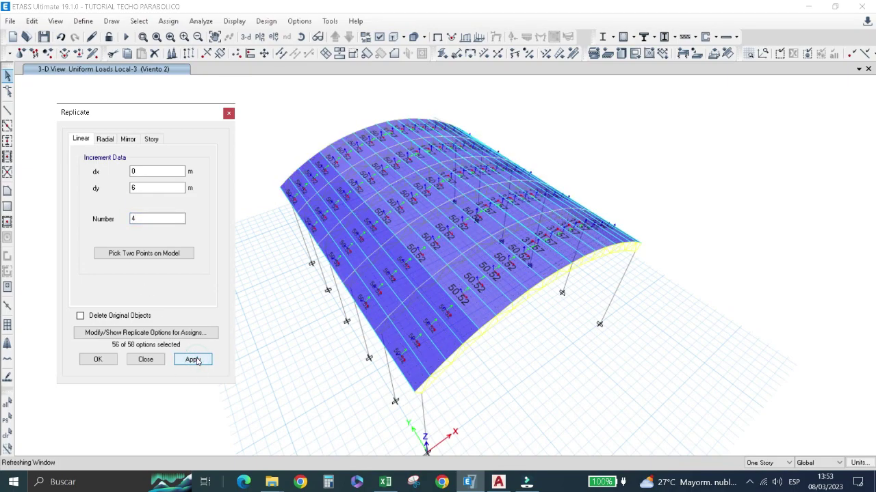
Finish the replication, orbit the view to face the arch, and display the Load Patterns definitions.
left_click(97, 360)
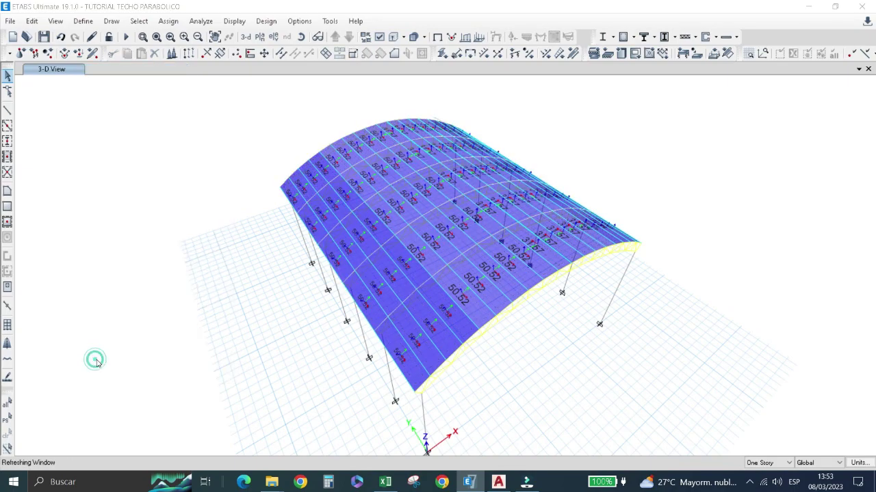
left_click(301, 36)
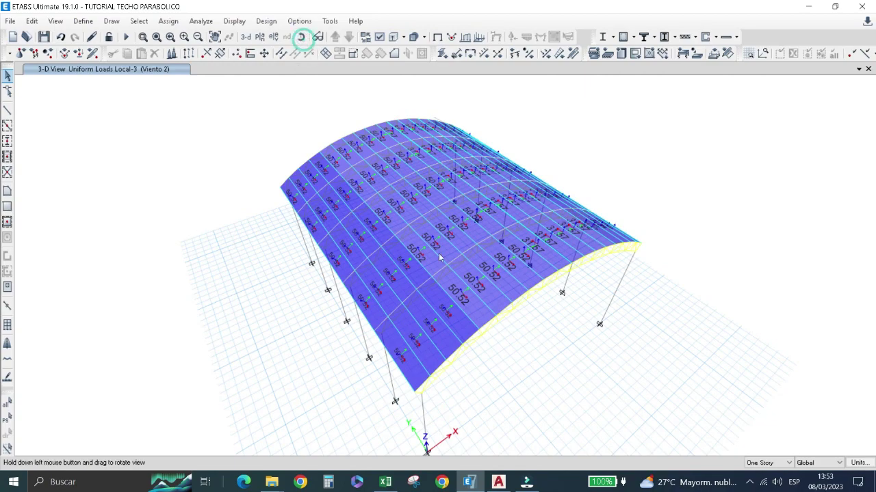
mouse_move(441, 258)
left_mouse_down()
mouse_move(384, 203)
mouse_move(453, 238)
mouse_move(463, 228)
left_mouse_up()
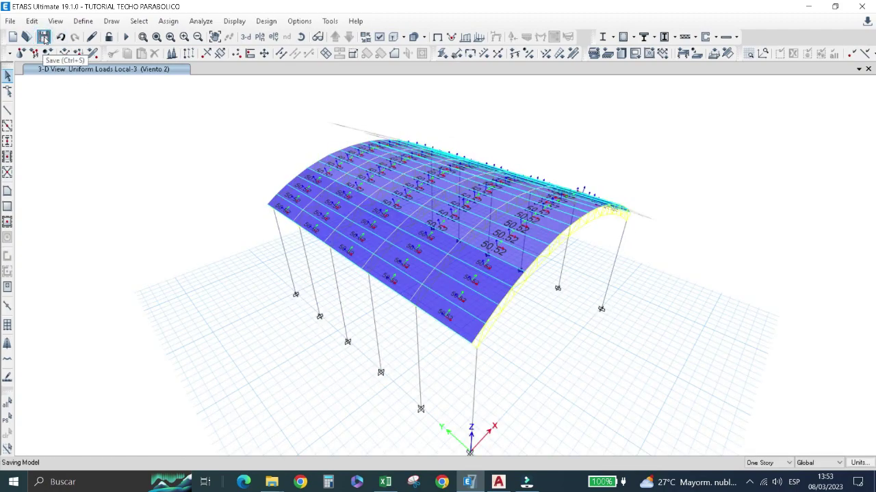
left_click(84, 22)
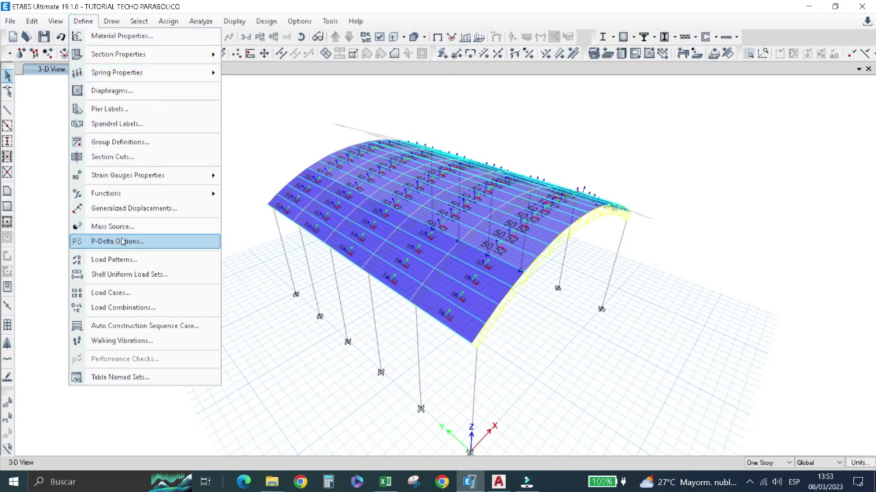
left_click(128, 260)
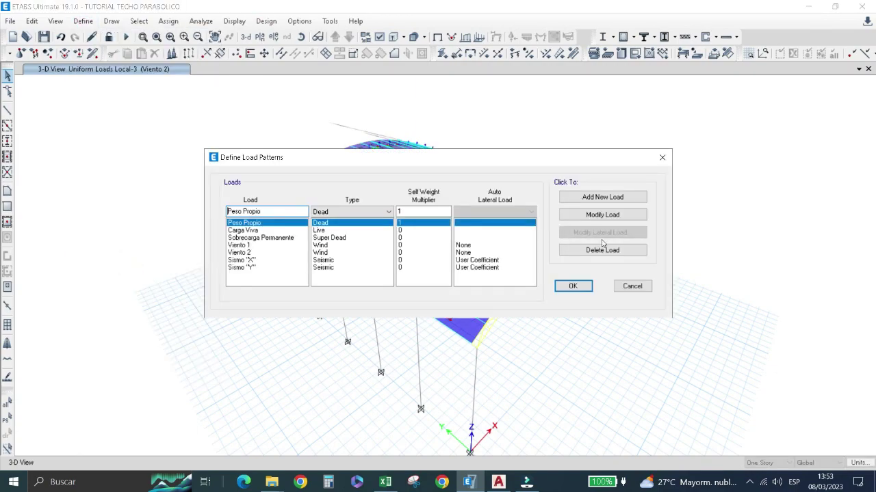
In Load Cases, rename Dead to PP and Live to CV.
left_click(590, 288)
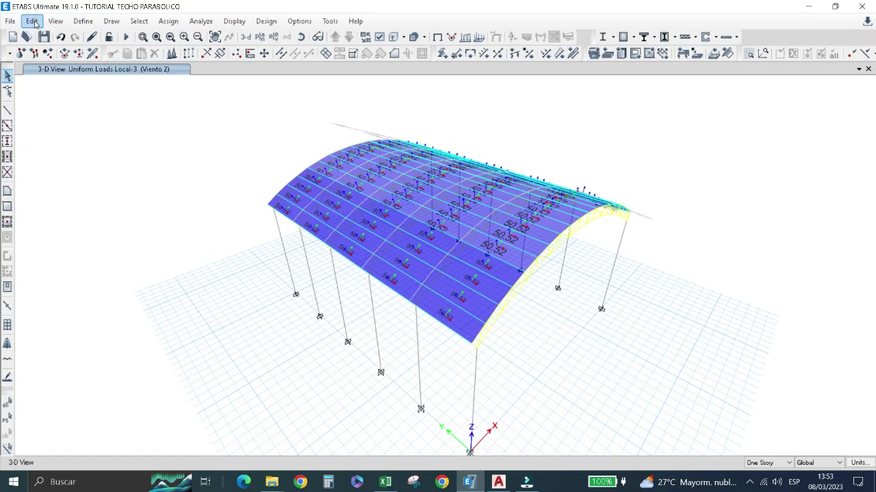
left_click(82, 21)
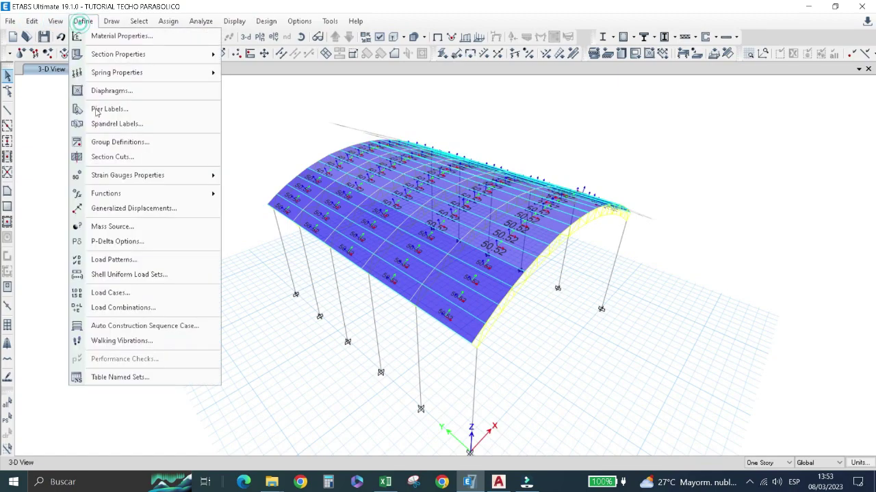
left_click(124, 296)
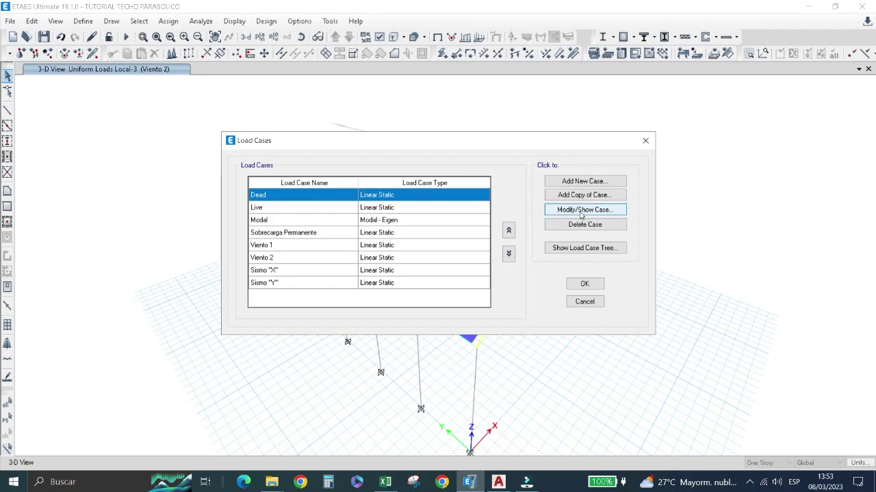
left_click(553, 210)
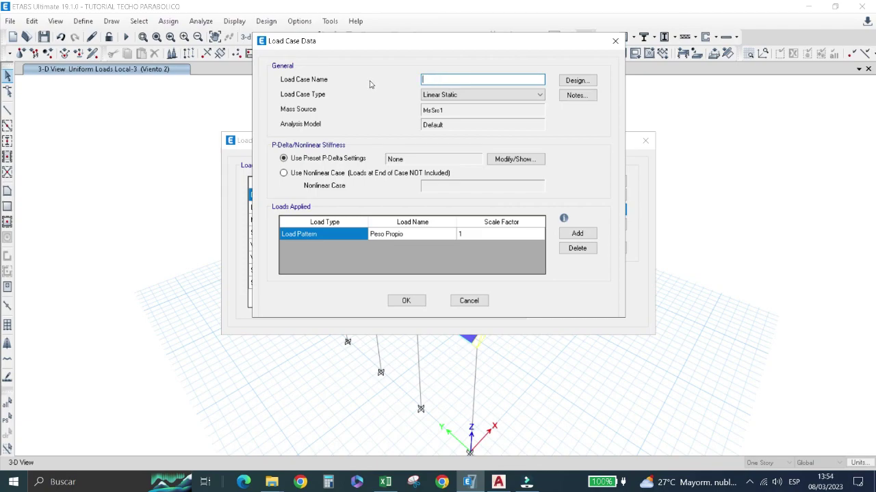
key("Caps_Lock")
type("PP")
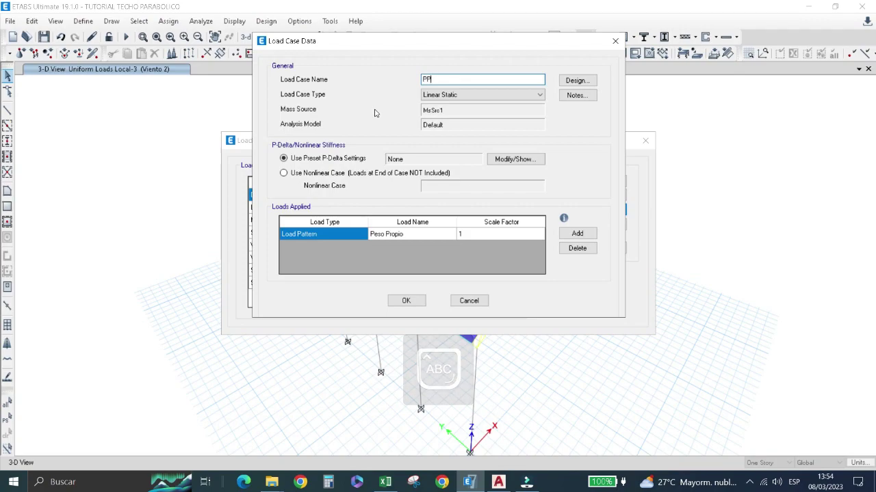
left_click(405, 301)
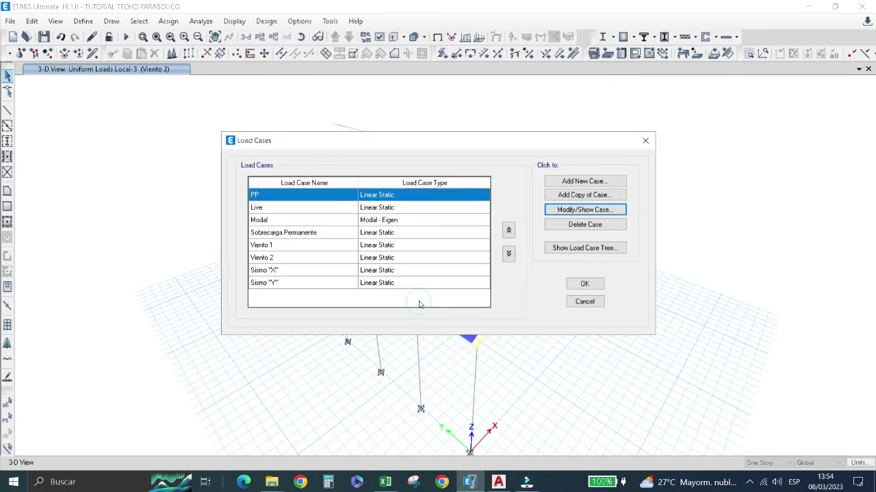
left_click(274, 208)
left_click(568, 210)
type("CV")
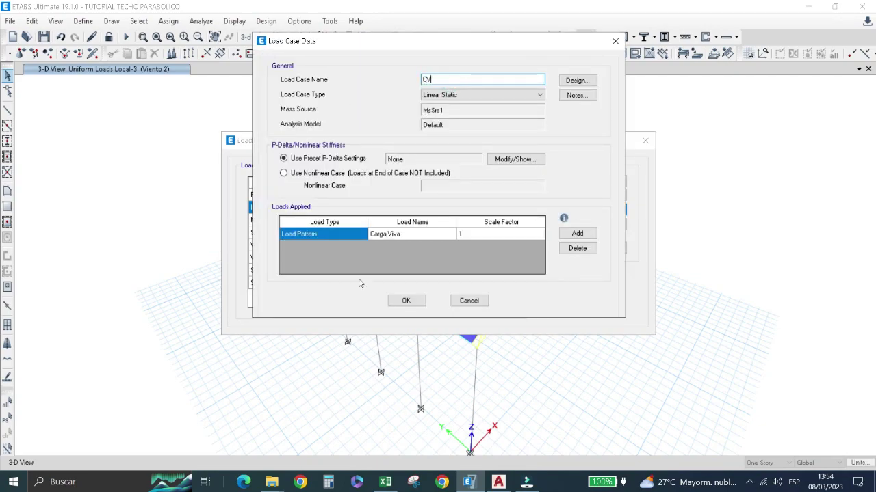
left_click(406, 301)
Delete the Modal case and rename Sobrecarga Permanente to SCP.
left_click(290, 222)
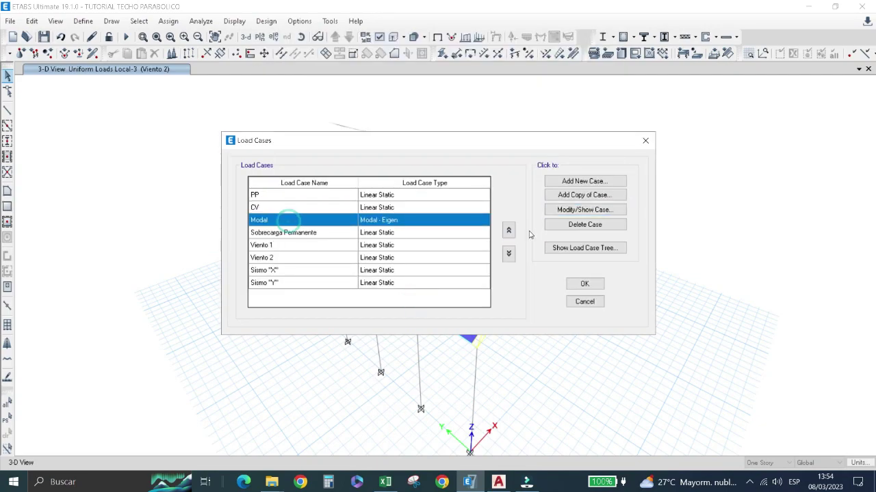
left_click(585, 225)
left_click(446, 281)
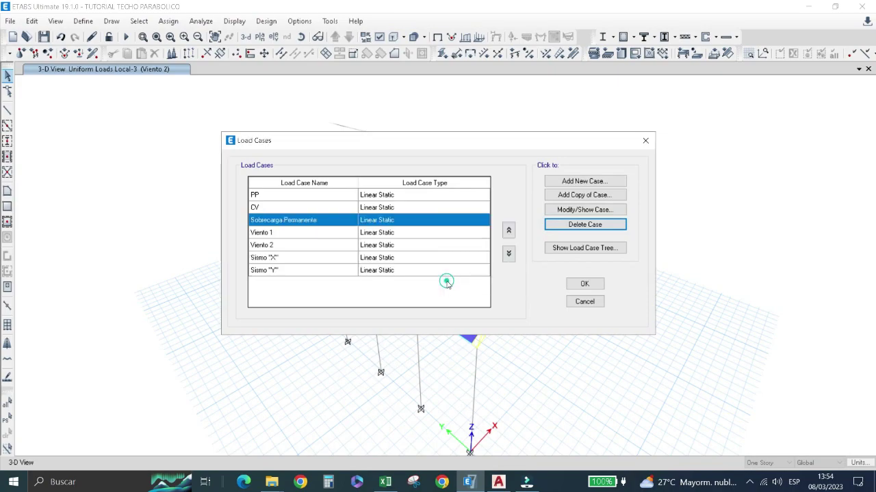
left_click(333, 224)
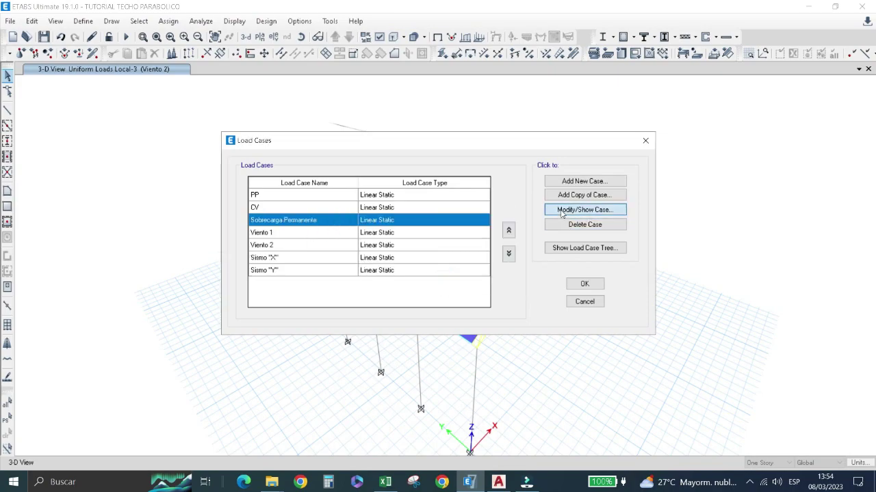
left_click(585, 210)
left_click(513, 80)
double_click(513, 80)
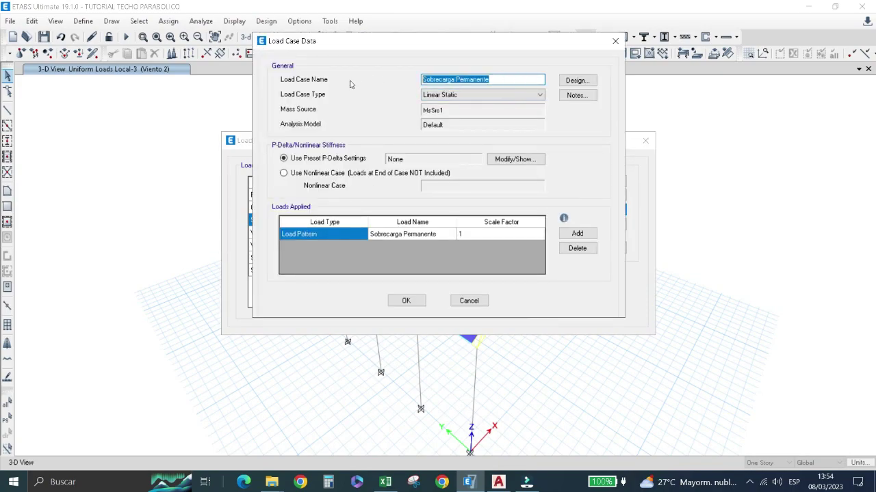
type("SCP")
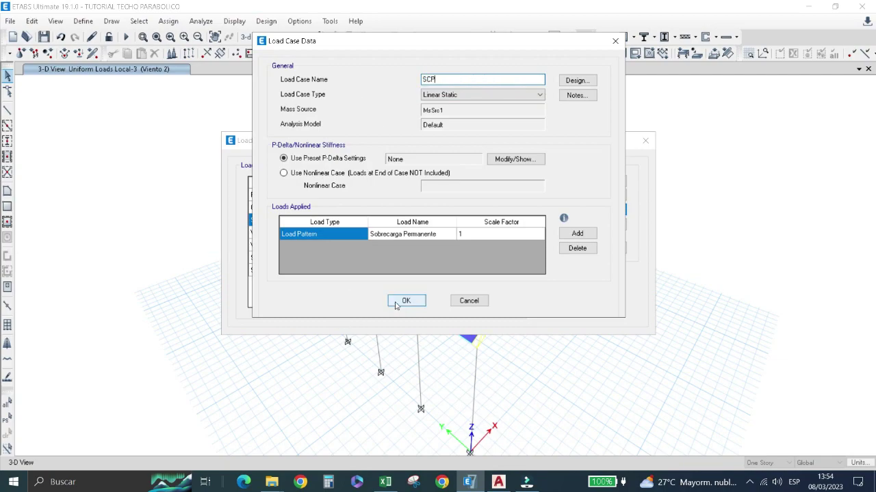
left_click(404, 301)
Rename the Viento 1 case to W-1 and Viento 2 to W-2.
left_click(293, 233)
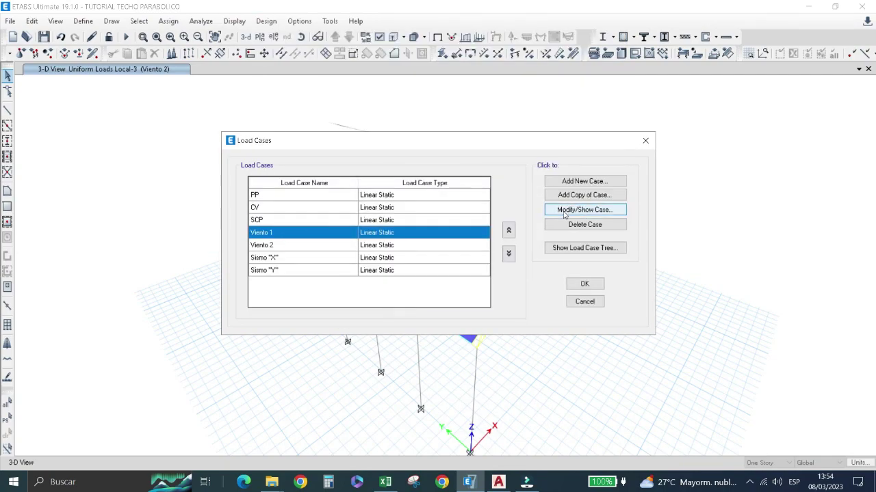
left_click(563, 210)
type("W-1")
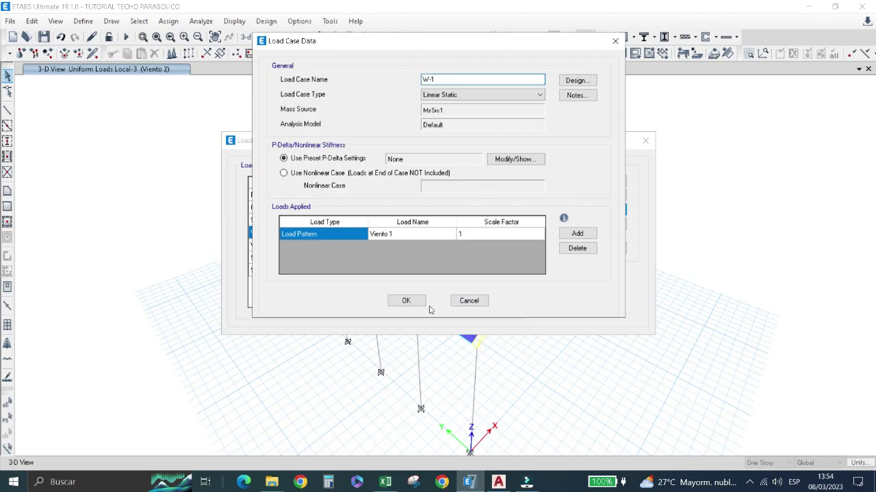
left_click(406, 301)
left_click(313, 247)
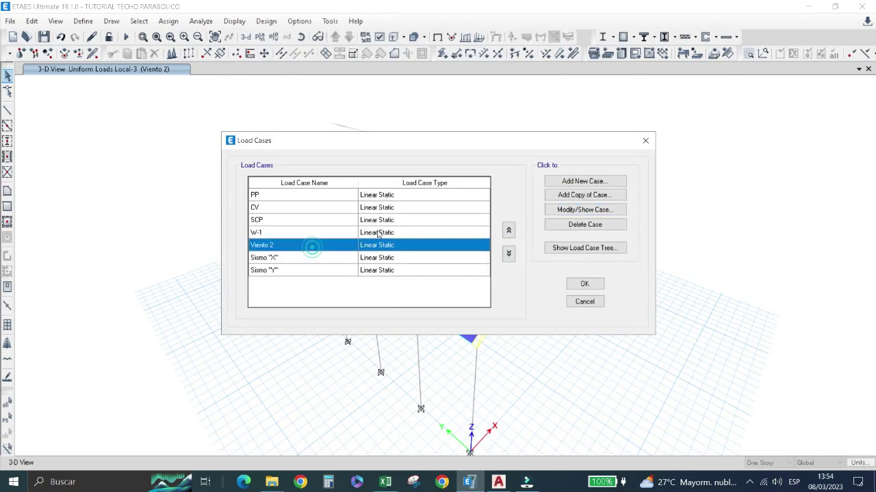
left_click(568, 210)
left_click_drag(464, 78, 370, 83)
type("W-2")
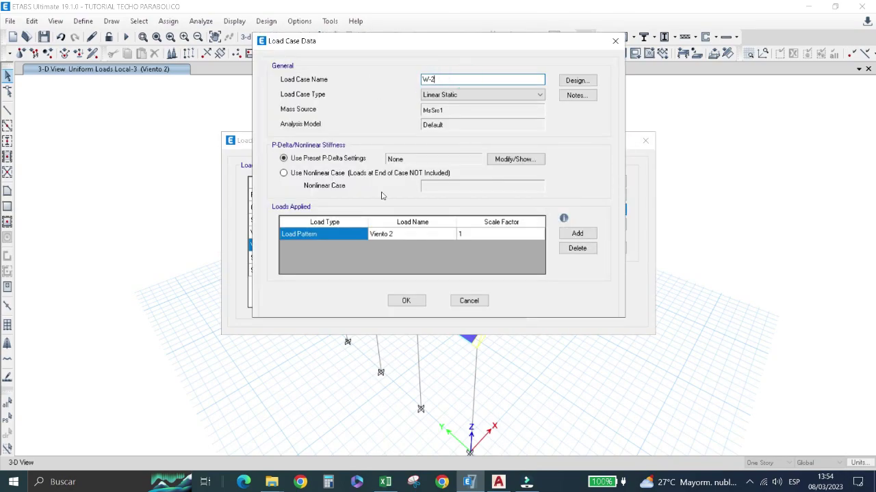
left_click(406, 301)
Rename Sismo "X" to SX and Sismo "Y" to SY, then accept the load case list.
left_click(301, 257)
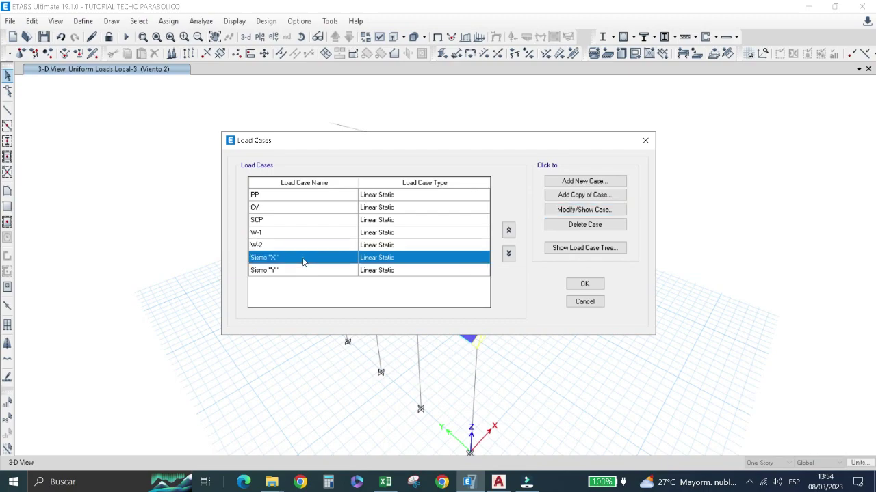
left_click(567, 210)
type("SX")
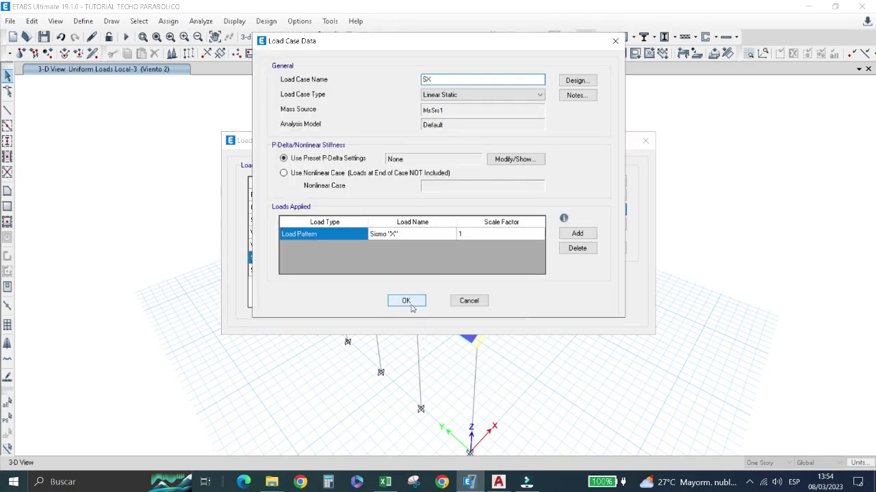
left_click(405, 301)
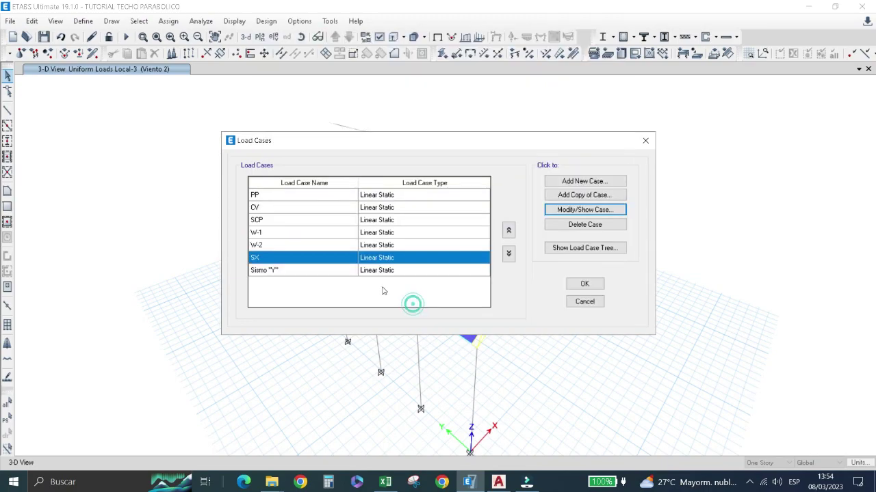
left_click(312, 271)
left_click(573, 215)
type("SY")
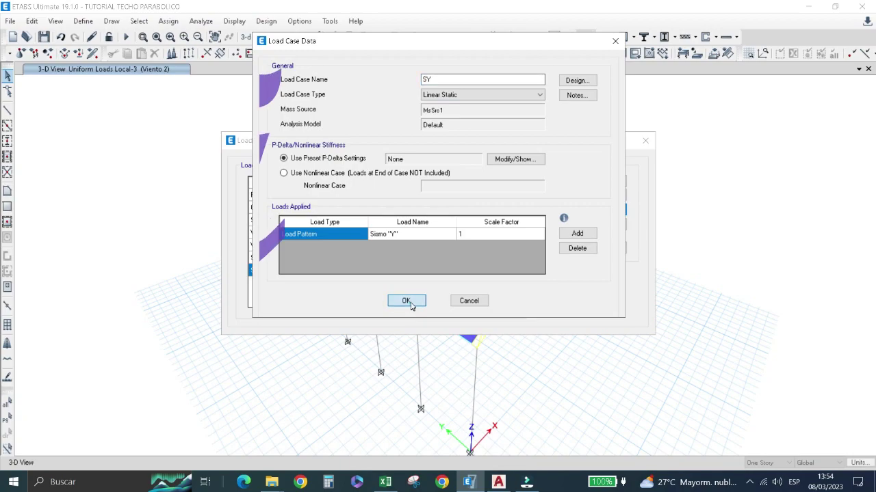
left_click(405, 301)
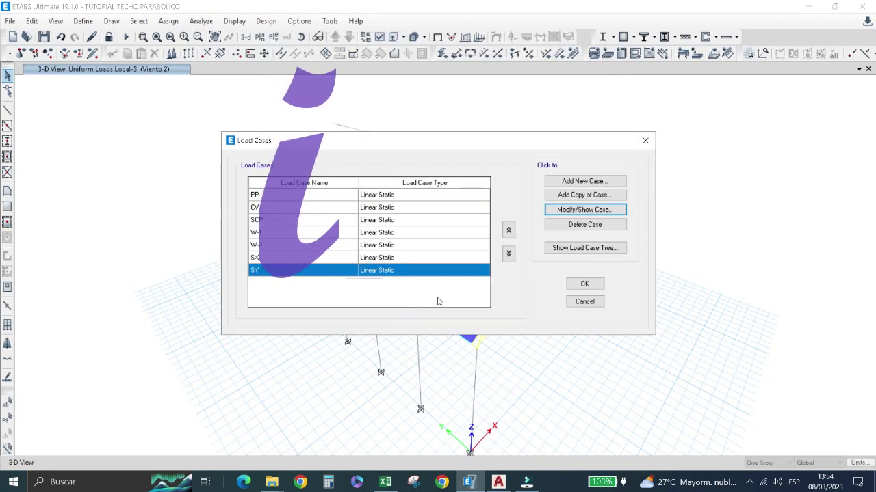
left_click(584, 284)
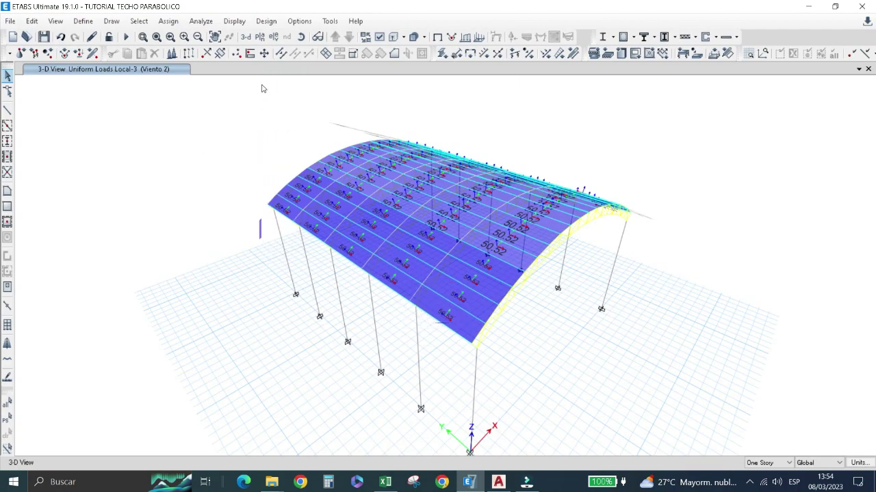
Orbit the arched roof, reset to the default 3-D view, and save the model.
left_click(300, 37)
left_click_drag(237, 175, 195, 198)
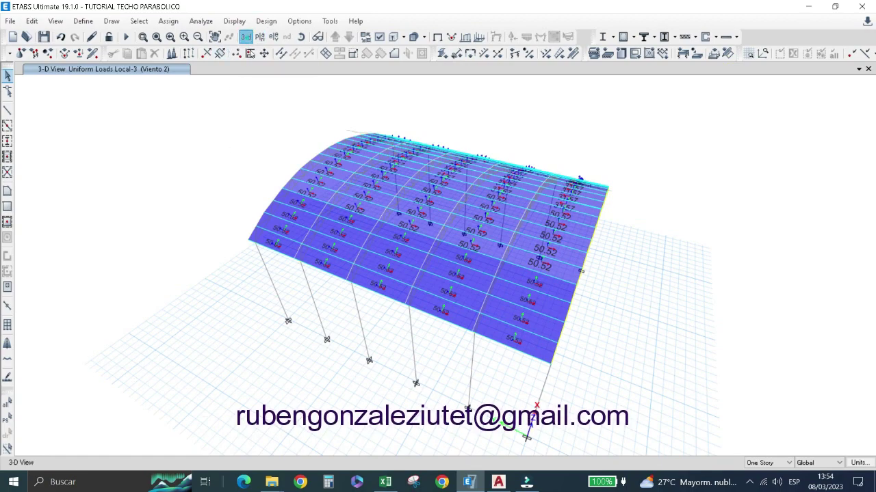
left_click(245, 37)
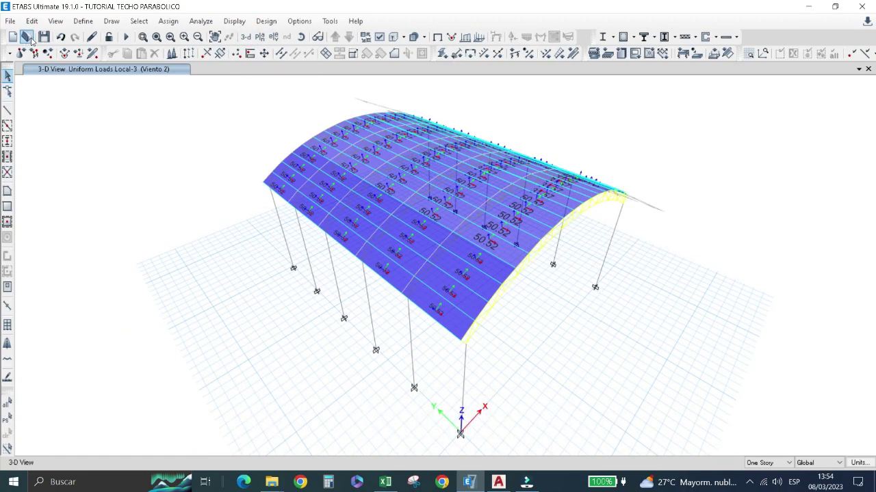
left_click(44, 37)
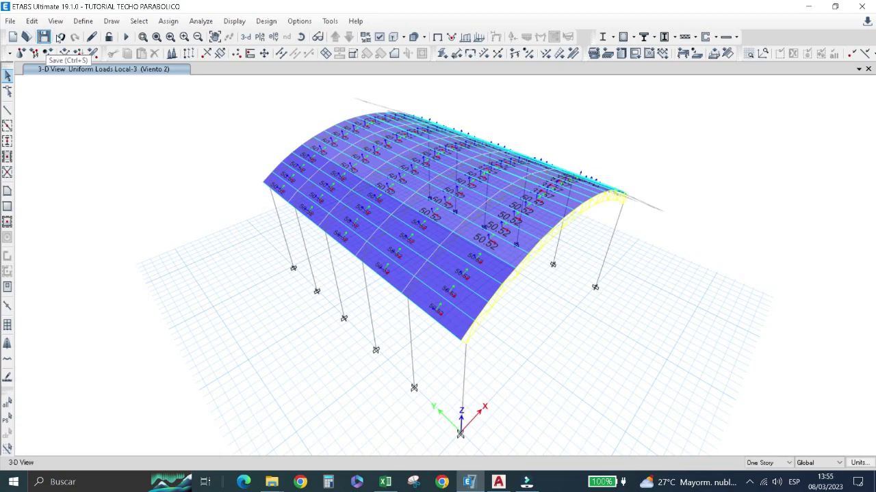
Add a new load combination, default name Comb1, and check the combinations in Excel.
left_click(85, 22)
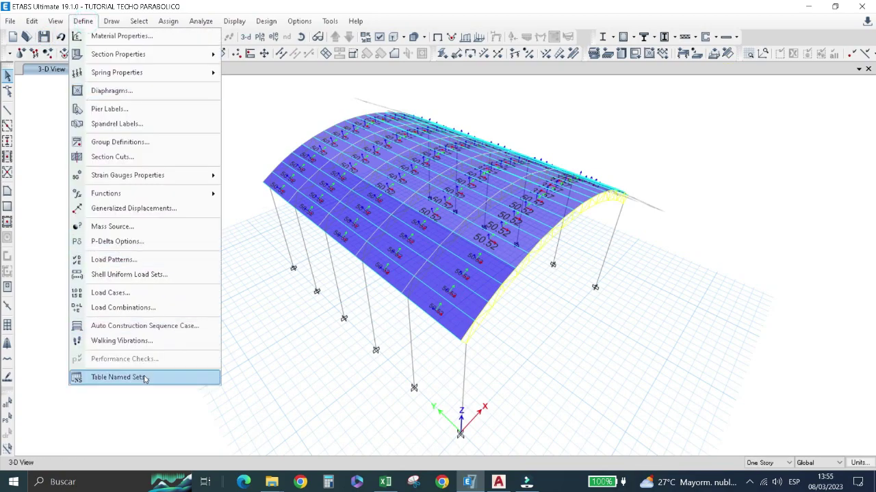
left_click(129, 308)
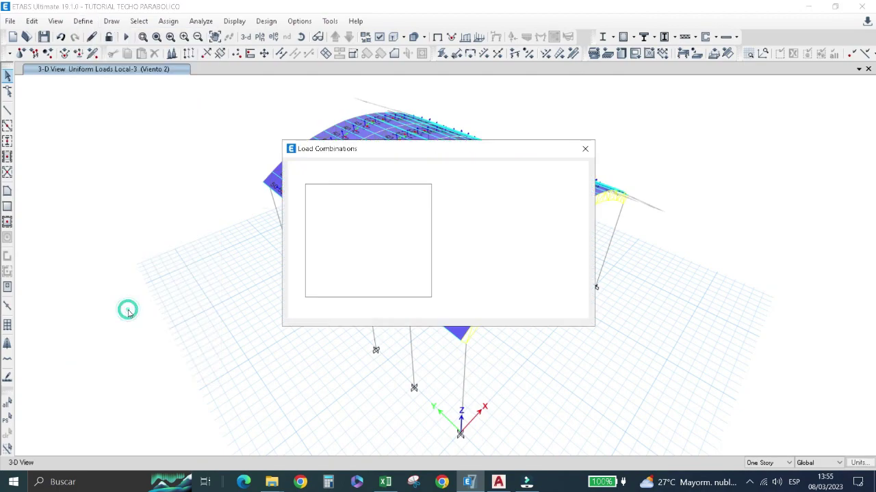
left_click(472, 195)
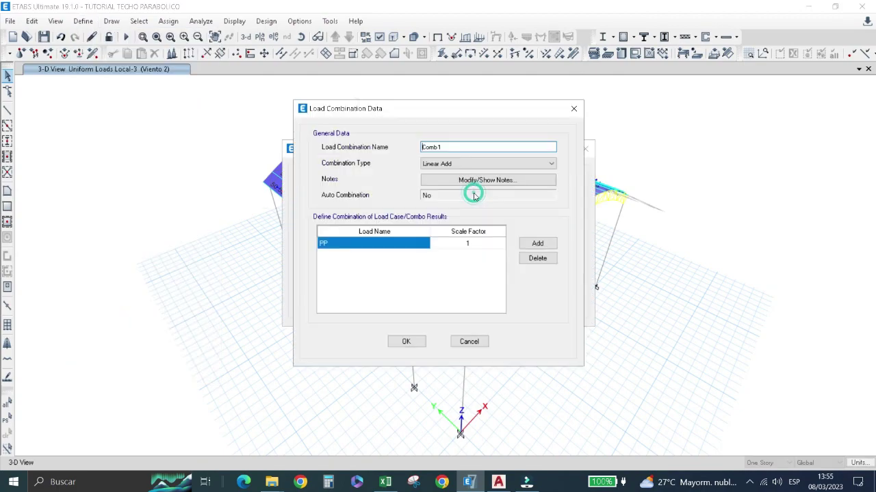
double_click(455, 148)
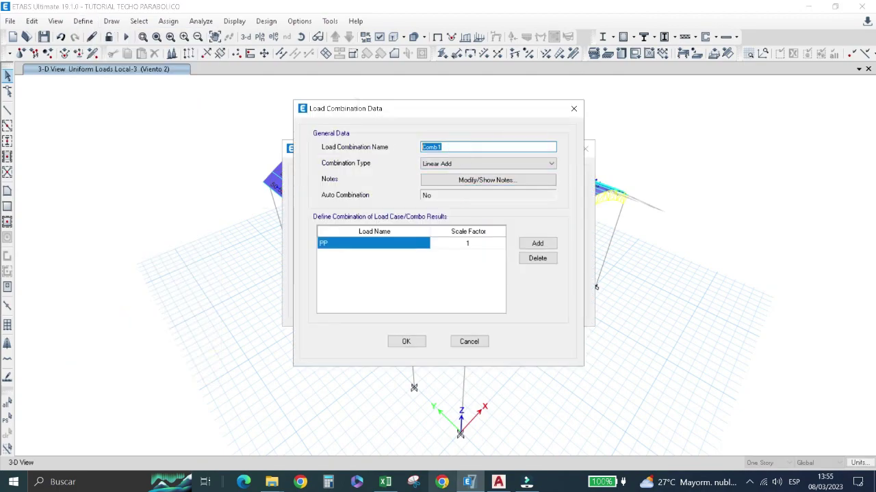
left_click(385, 482)
Scroll Excel to the Combinaciones de Carga table, then go back to the Comb1 combination in ETABS.
scroll(287, 358, "down", 5)
scroll(287, 359, "down", 8)
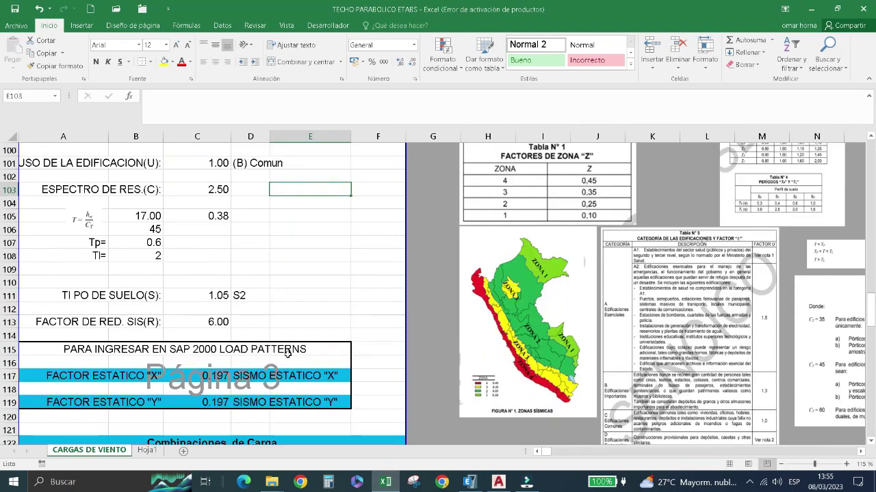
scroll(288, 356, "down", 7)
scroll(288, 355, "down", 3)
scroll(288, 355, "up", 3)
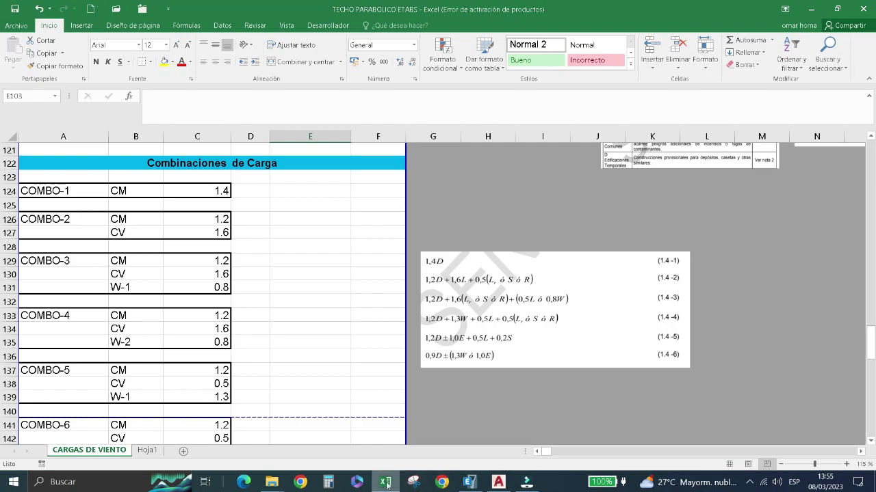
left_click(471, 485)
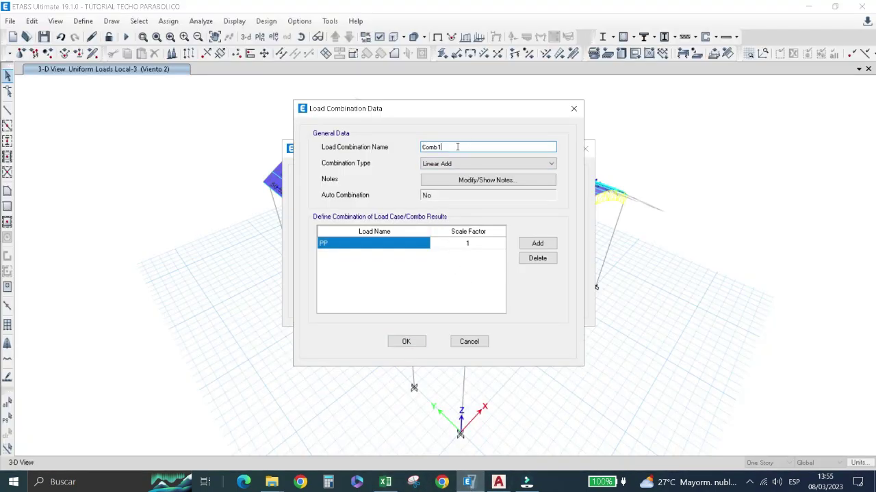
Build the 1.4 CM combination from PP and SCP, with SCP scaled by 1.4.
left_click_drag(457, 146, 392, 148)
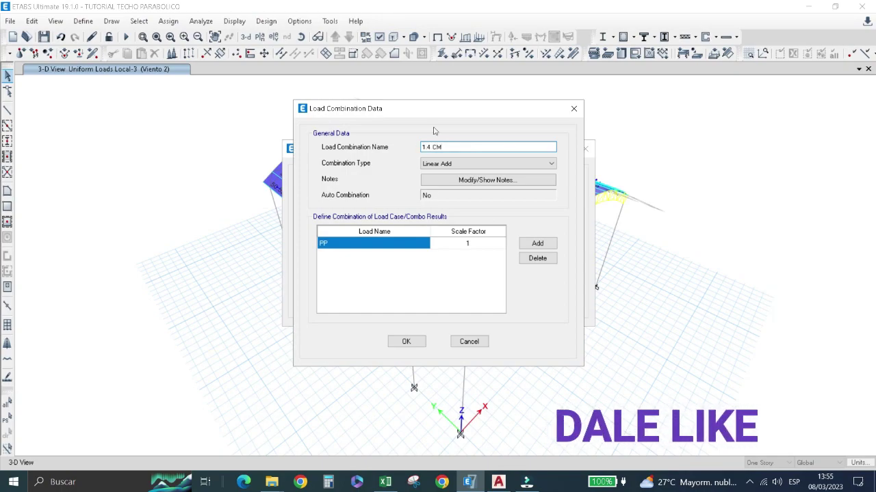
left_click(471, 244)
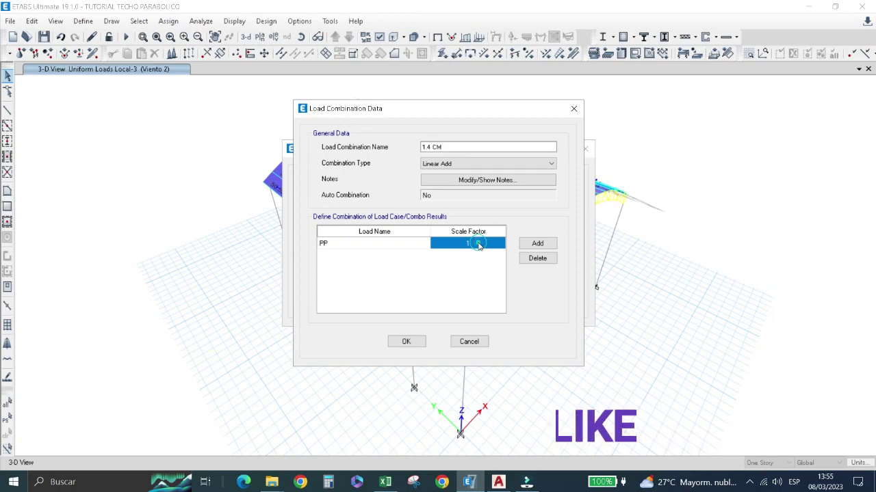
type("1.4")
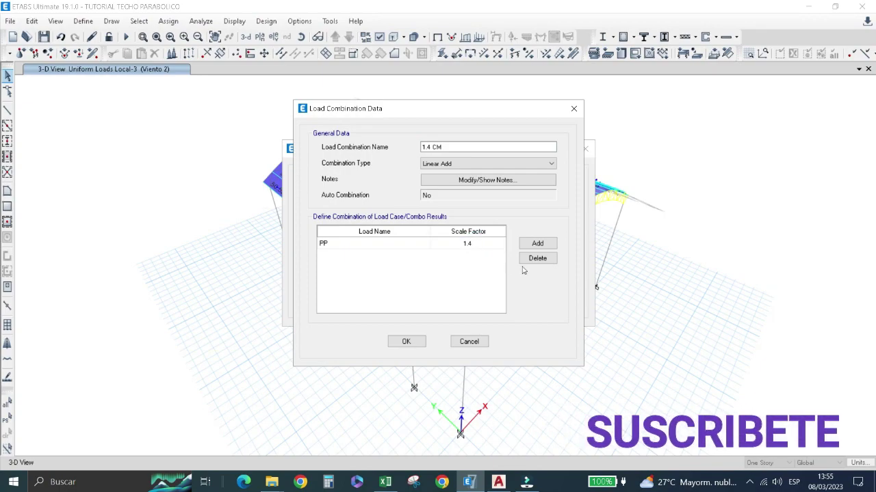
left_click(537, 244)
left_click(403, 254)
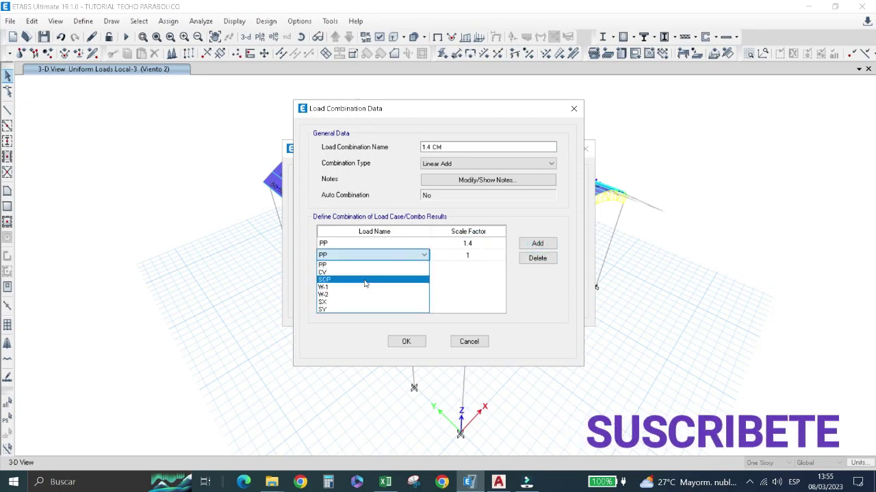
left_click(364, 283)
left_click(467, 255)
type("1.")
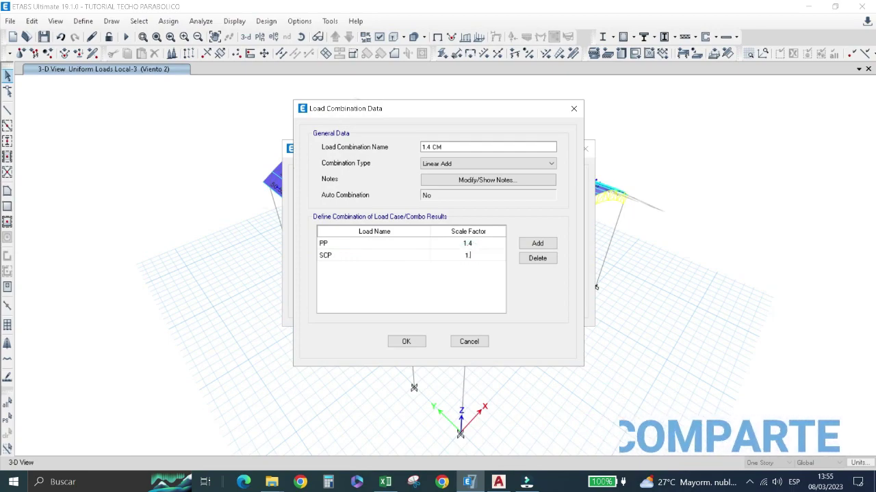
type("4")
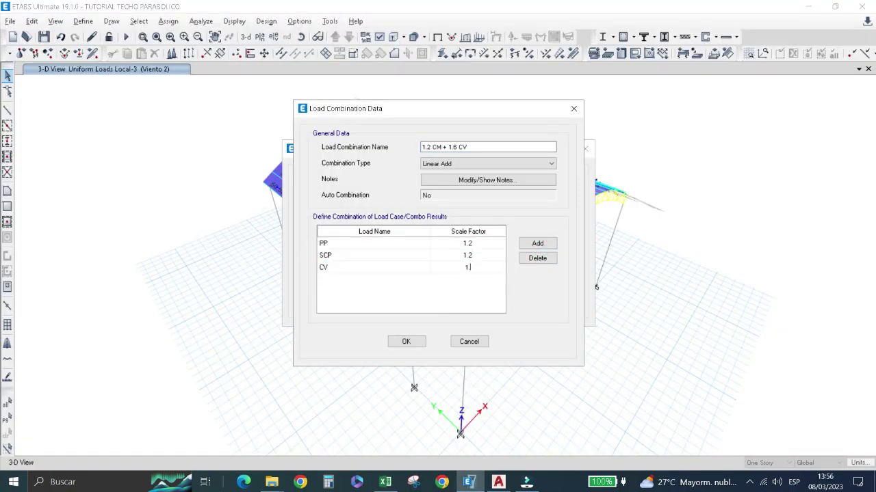
Turn a copied combo into 1.2 CM + 0.50 CV + 1.3 W-1, with CV at 0.5 and wind on W-1.
left_click(490, 207)
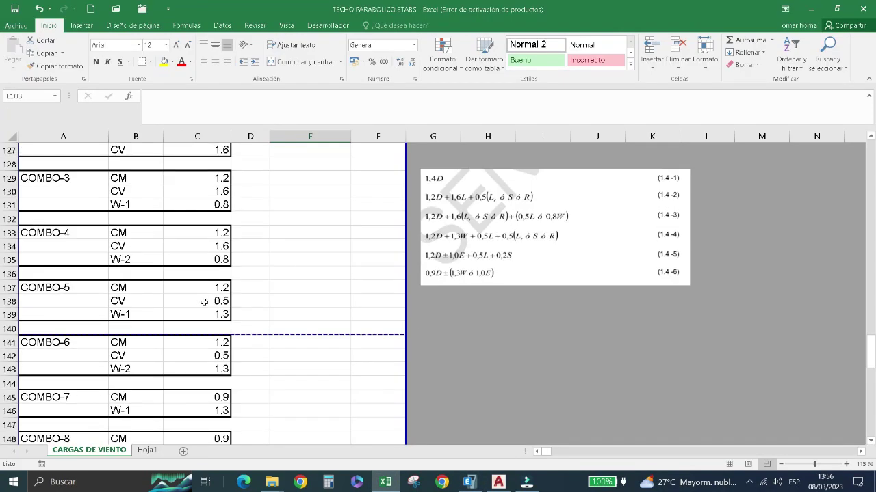
left_click(511, 224)
double_click(453, 146)
type("0.50")
left_click(484, 147)
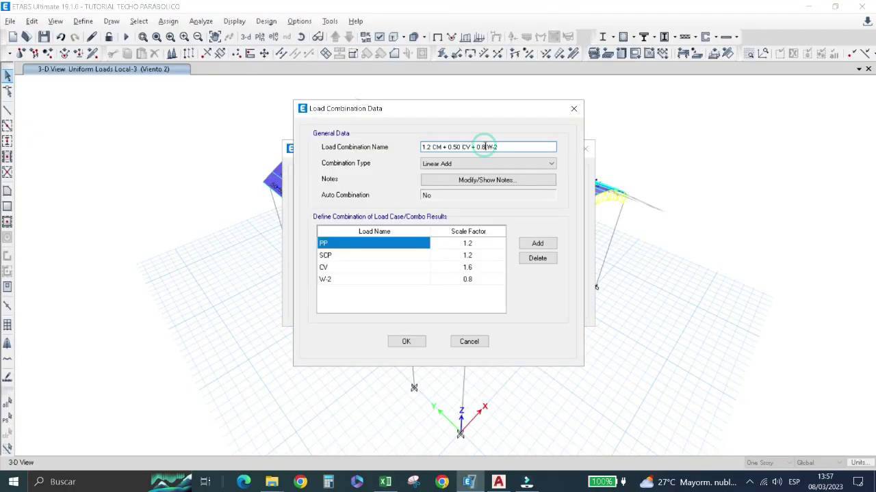
left_click(467, 266)
type("0.5")
left_click(424, 279)
left_click(348, 342)
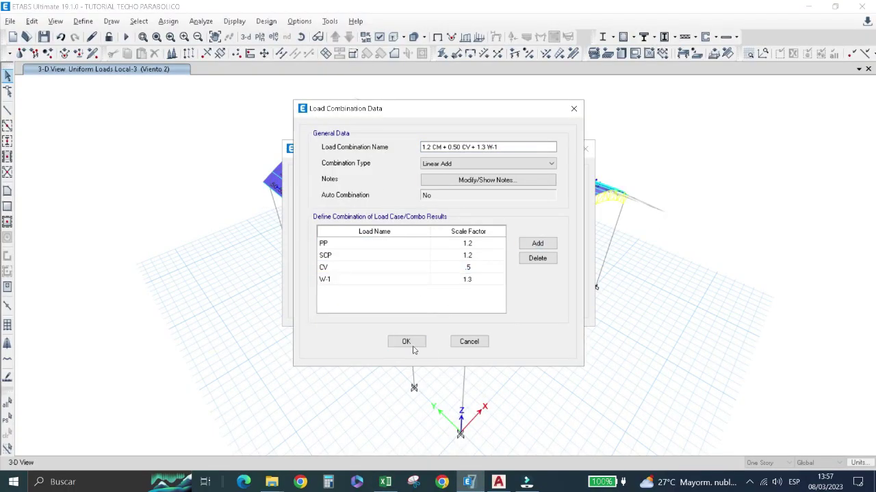
left_click(406, 342)
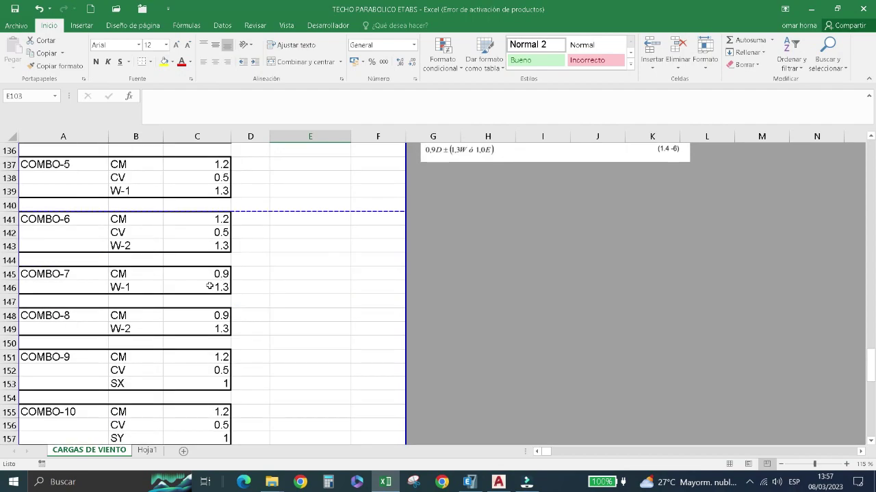
type("0.")
key("BackSpace")
key("BackSpace")
key("BackSpace")
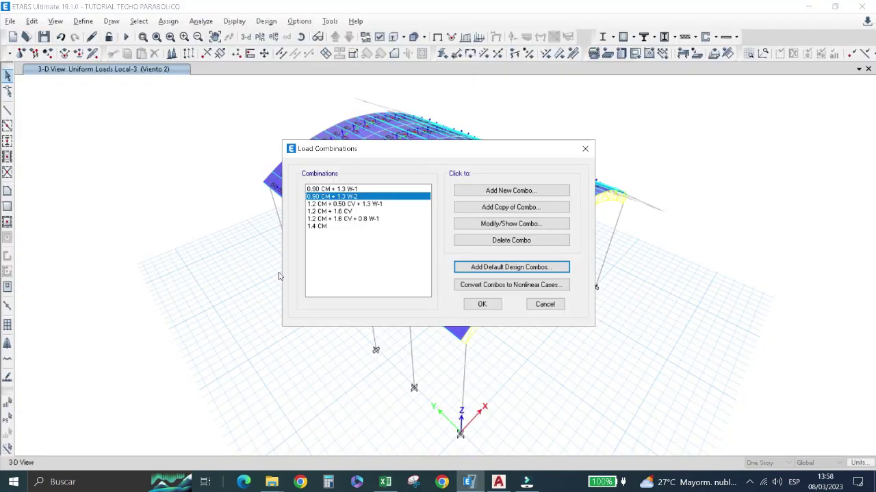
Copy it as 1.2 CM + 0.50 CV + SX, replacing the wind load with SX.
left_click(484, 209)
type("1.2 CM + 0.50 CV + SX")
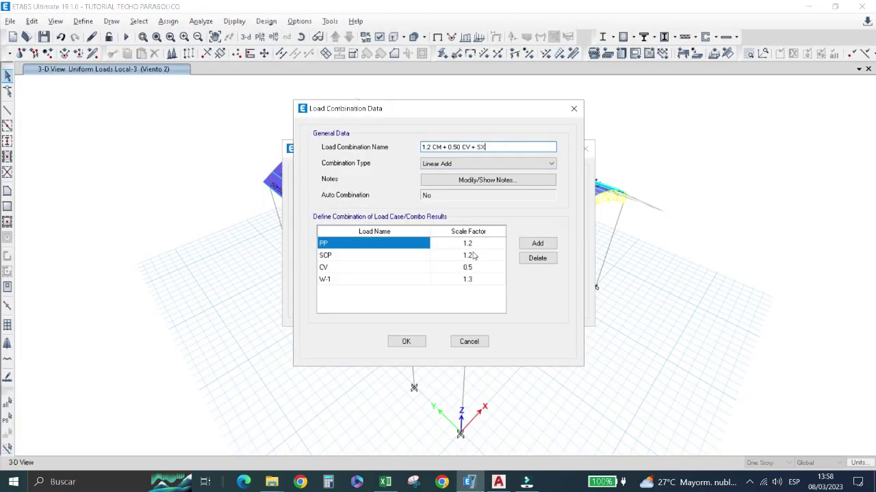
left_click(537, 244)
left_click(424, 291)
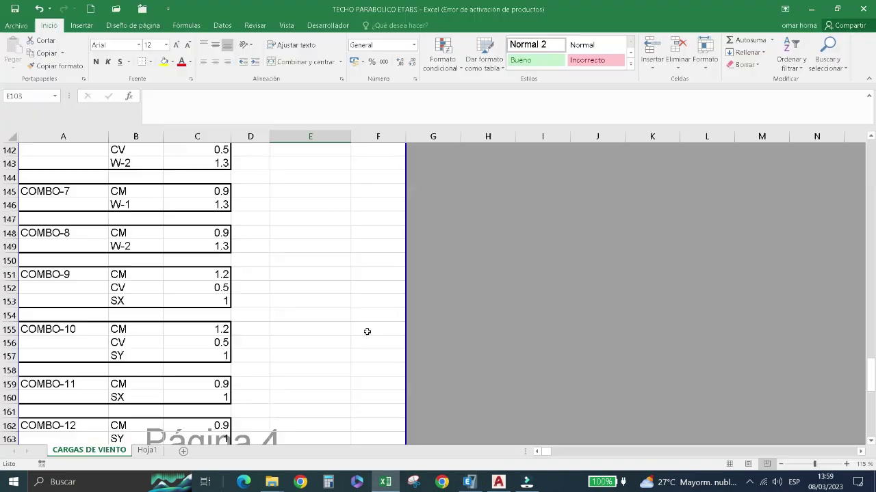
scroll(366, 332, "down", 3)
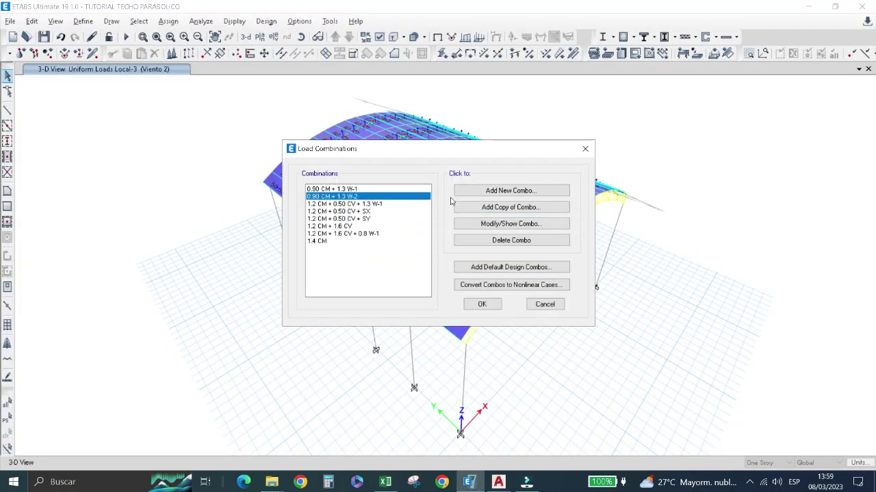
left_click(420, 266)
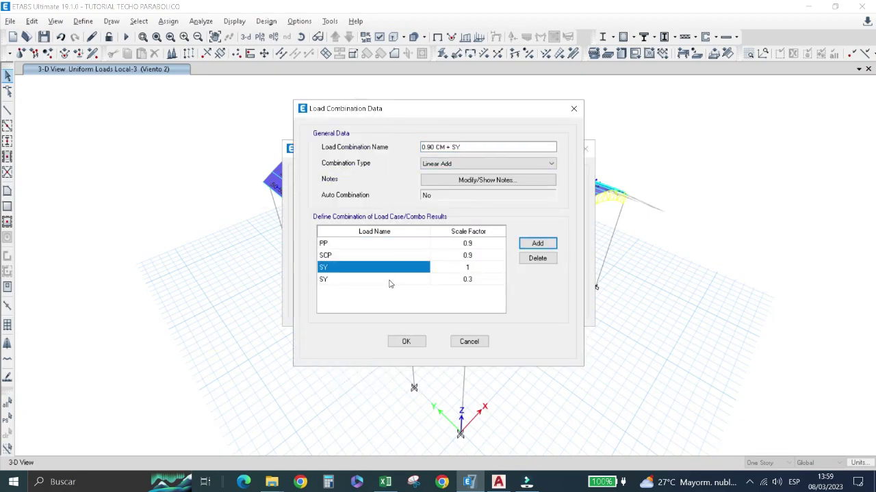
left_click(328, 256)
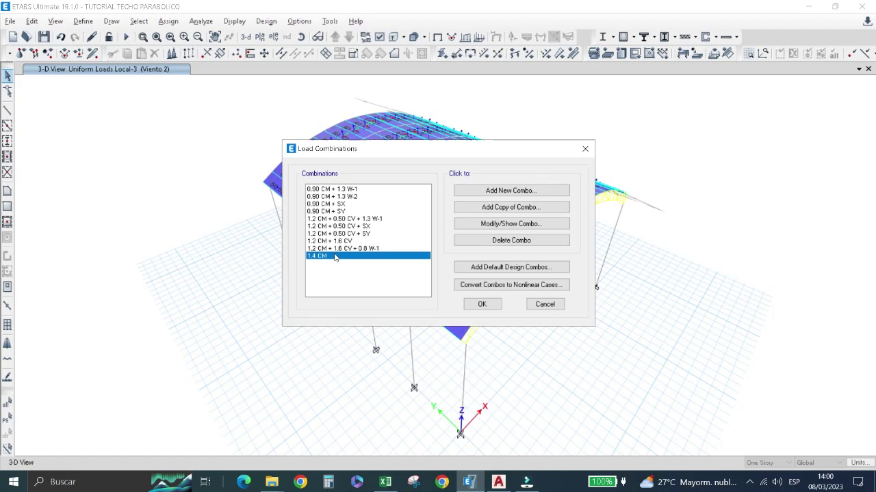
left_click(332, 248)
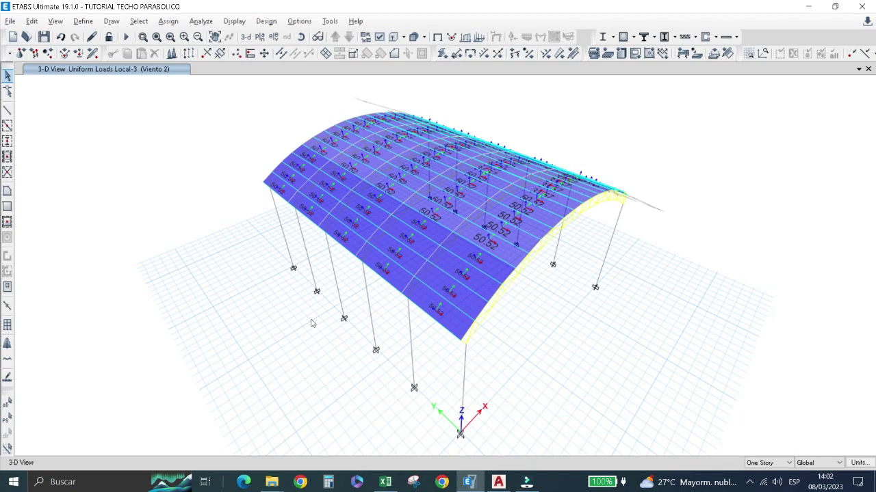
Orbit the 3-D roof view and run the structural analysis.
left_click(301, 36)
mouse_move(349, 289)
left_mouse_down()
mouse_move(205, 230)
mouse_move(276, 246)
mouse_move(344, 278)
left_mouse_up()
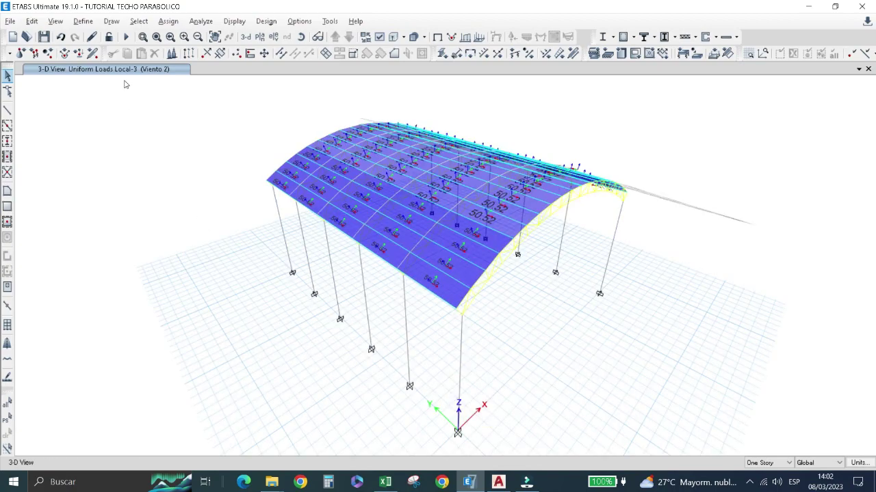
left_click(127, 37)
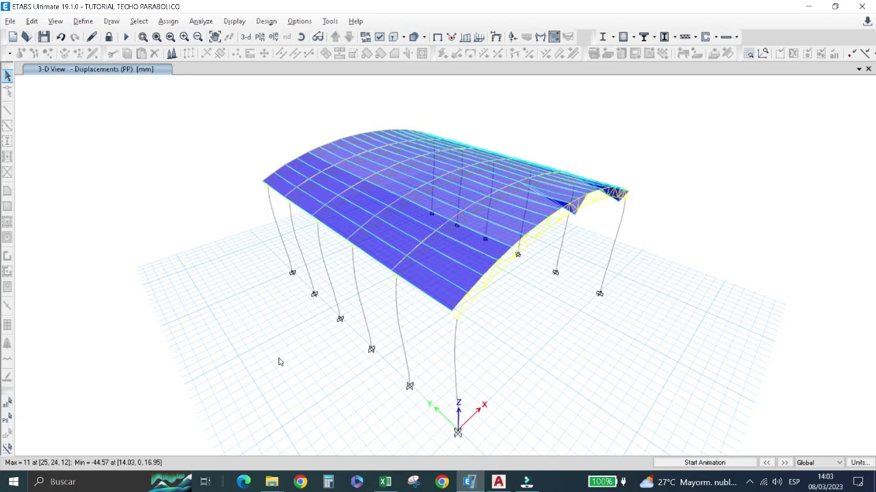
Display the roof's deformed shape under the SX load case.
left_click(499, 37)
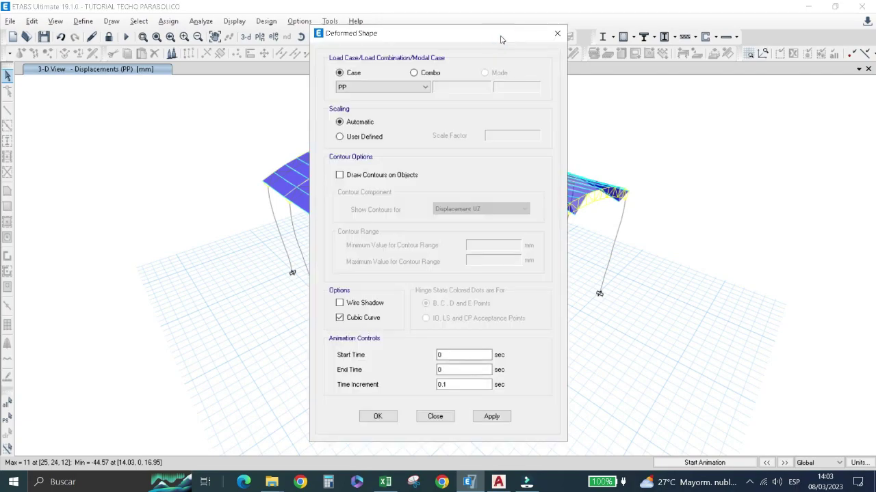
left_click_drag(427, 39, 570, 39)
left_click(537, 85)
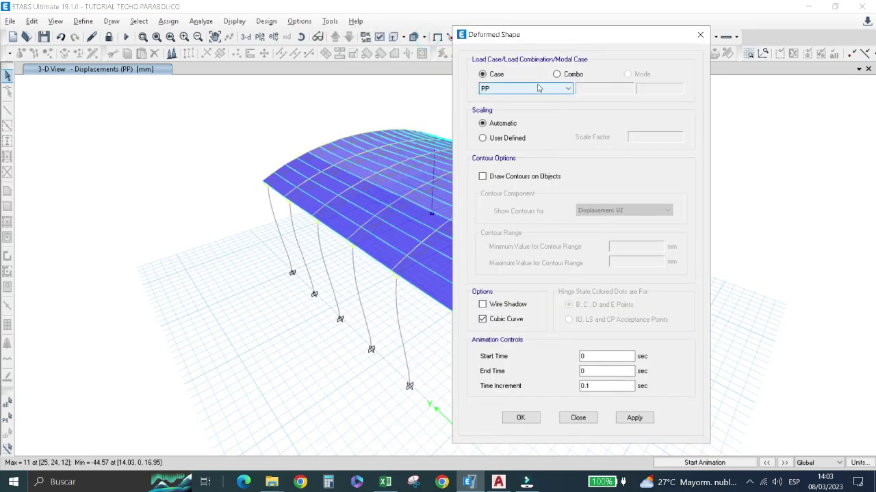
left_click(518, 135)
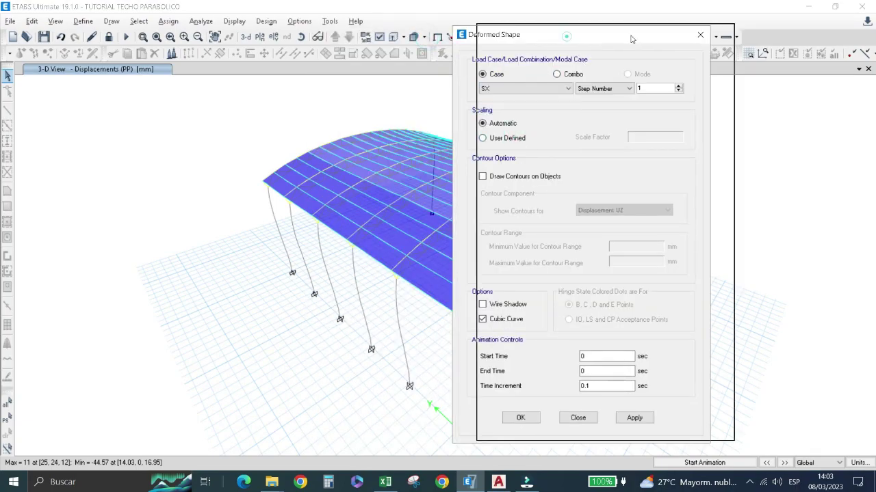
left_click_drag(631, 35, 753, 32)
left_click(755, 415)
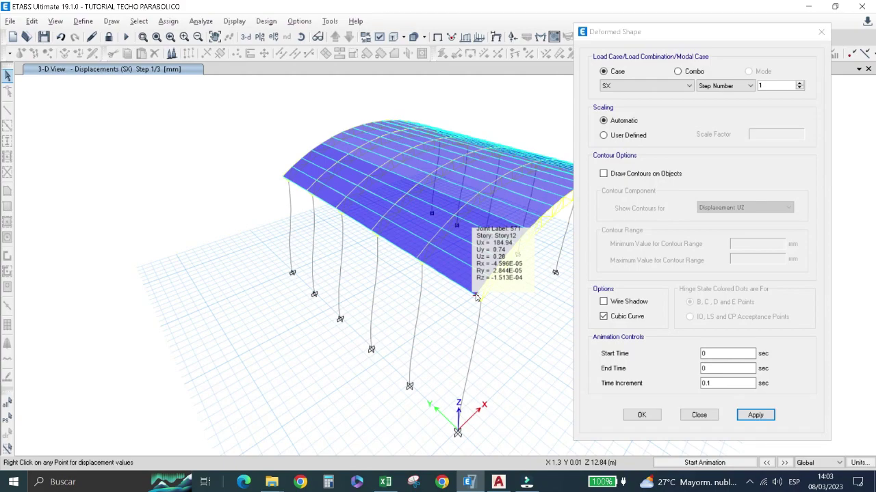
Switch the deformed shape to the SY load case.
left_click(650, 85)
left_click(640, 142)
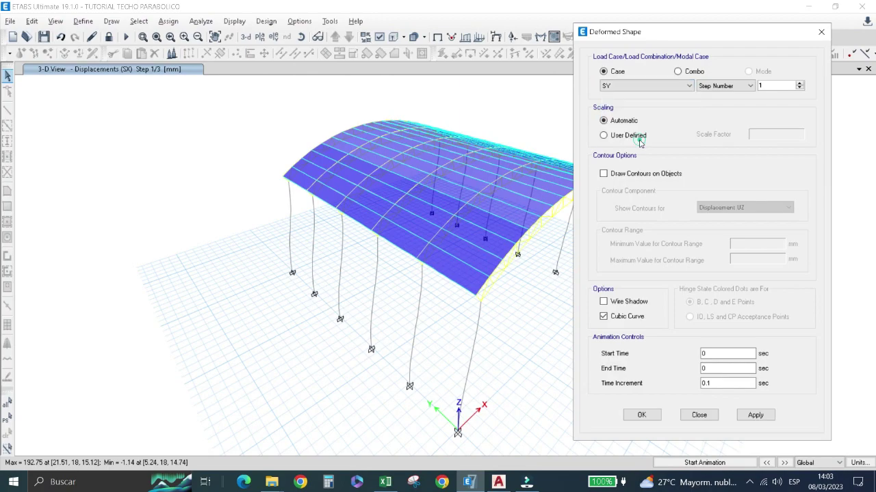
left_click(755, 415)
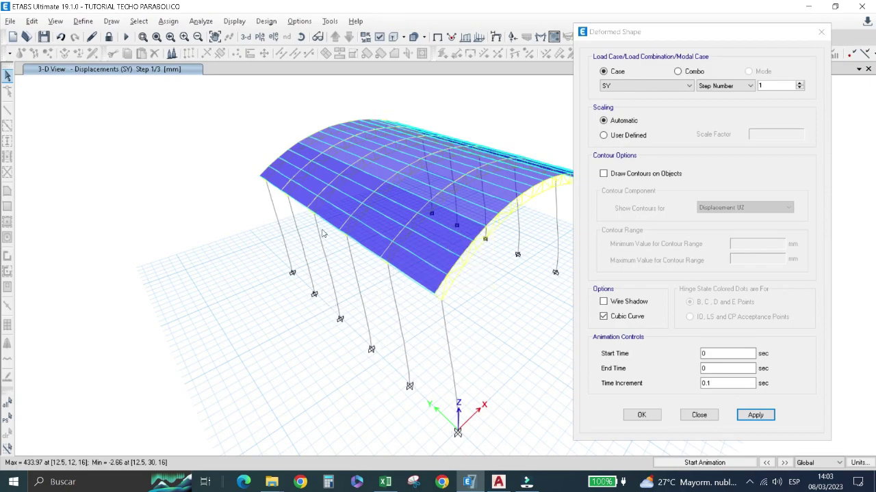
Show the W-1 deformed shape, then return to the undeformed model view.
left_click(655, 88)
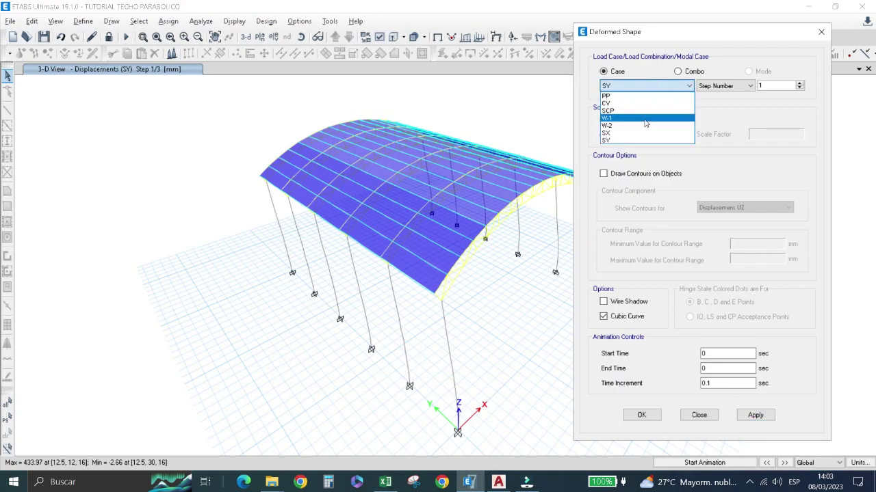
left_click(655, 117)
left_click(755, 414)
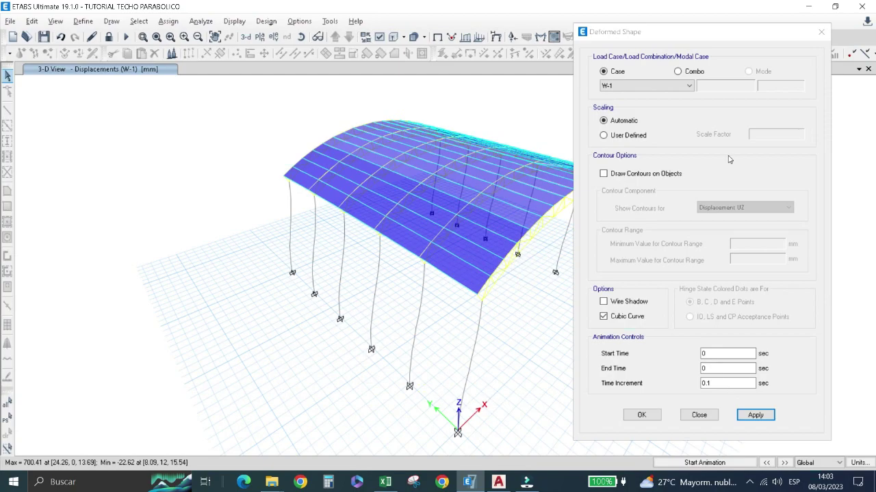
left_click(820, 32)
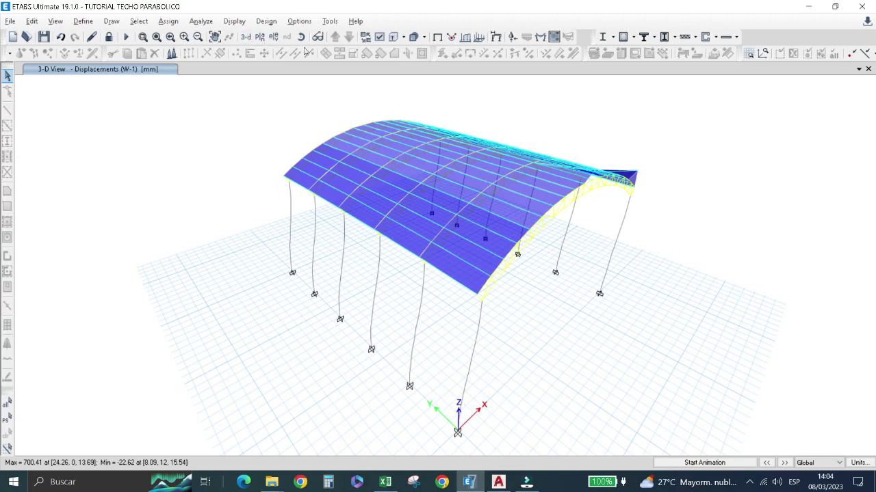
left_click(439, 38)
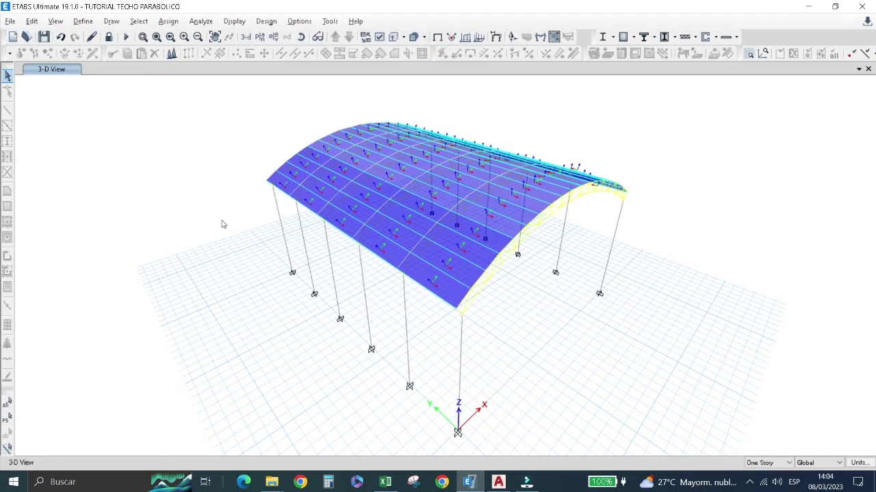
Hide the load assignments in the object display options.
left_click(379, 37)
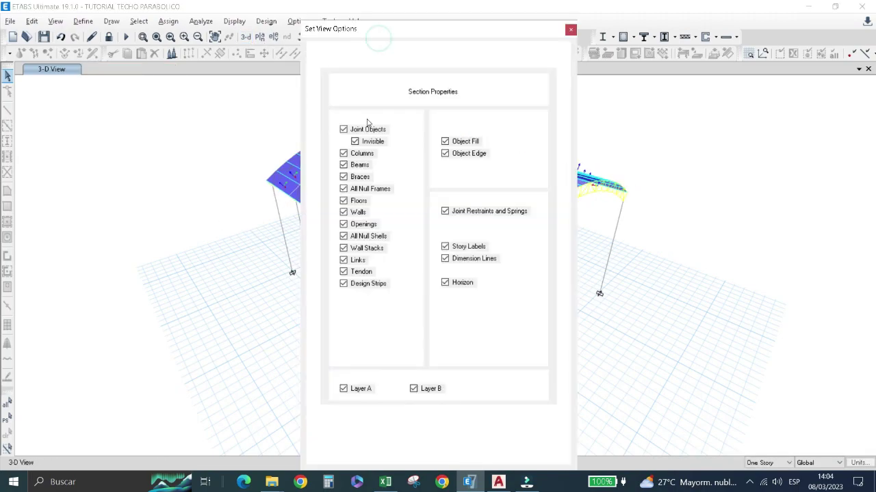
left_click(376, 62)
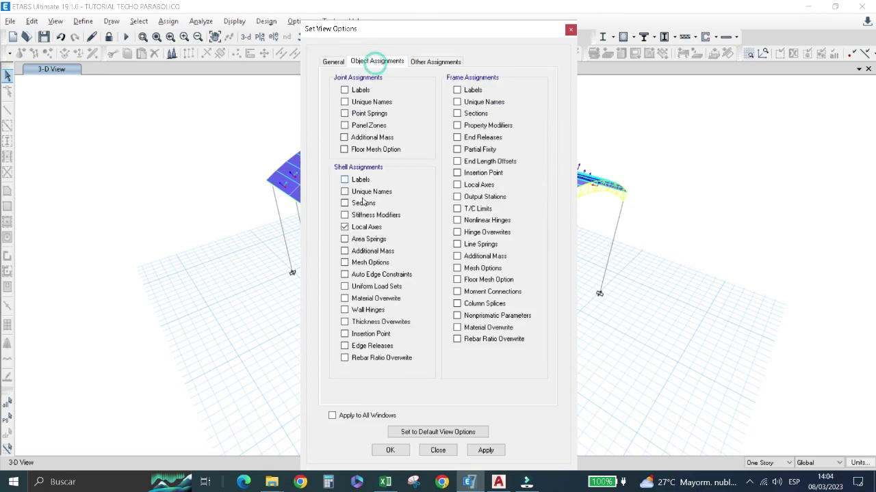
left_click(400, 452)
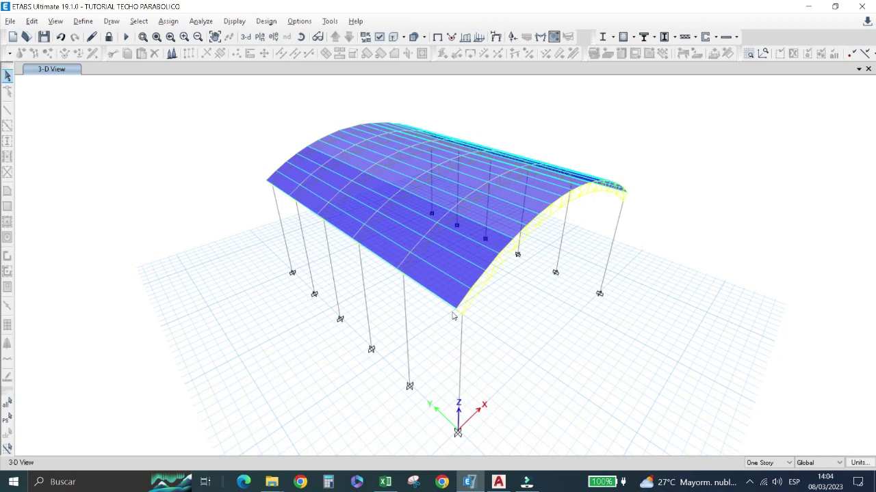
Show the roof's deformed shape under the SY load case.
left_click(494, 39)
left_click(381, 87)
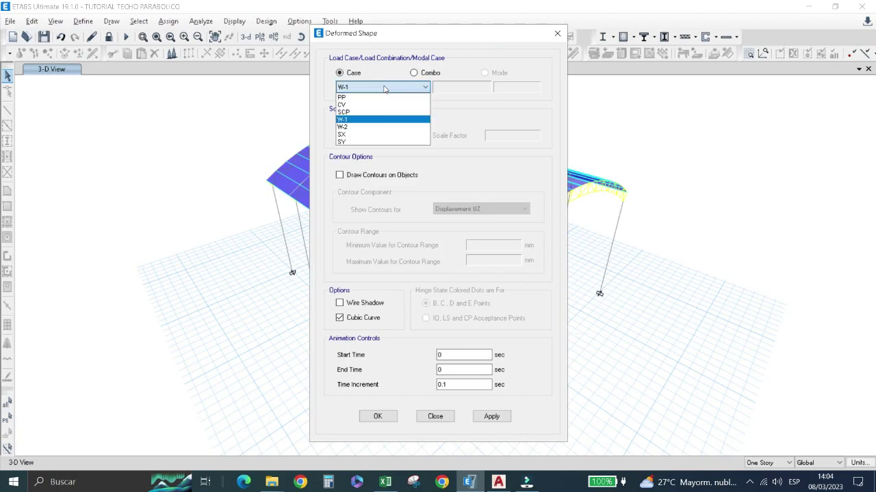
left_click(361, 142)
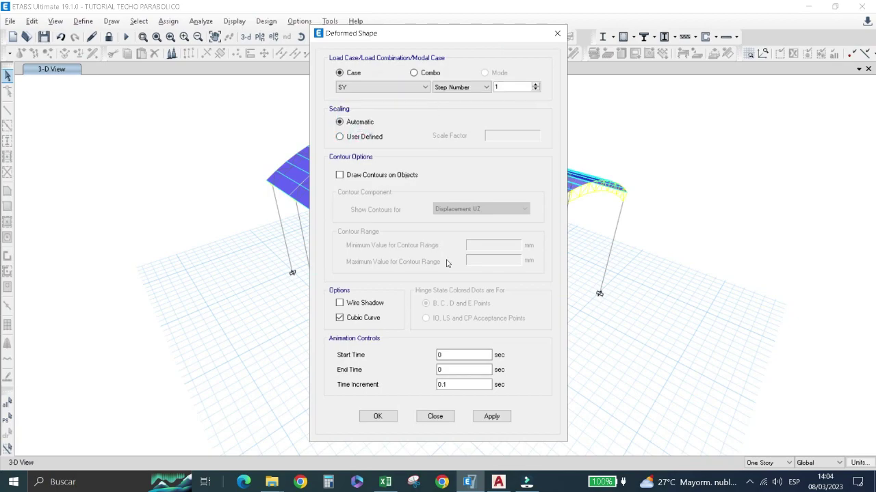
left_click(391, 419)
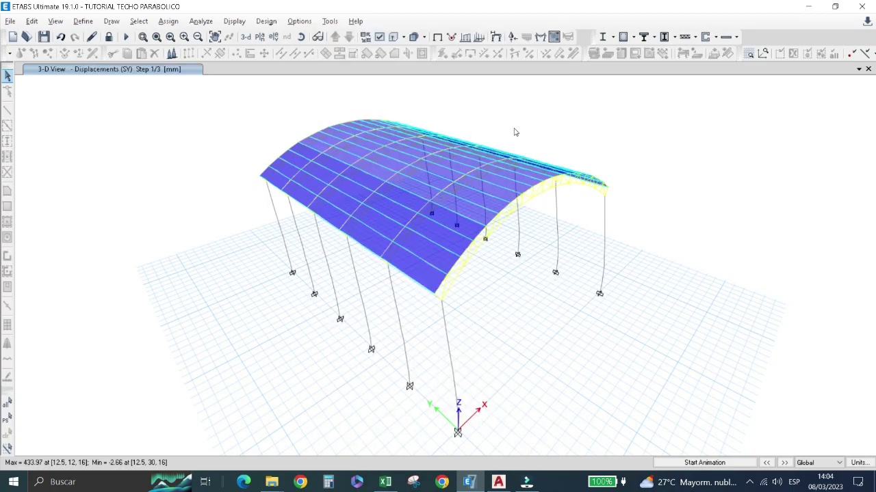
Switch the deformed shape to the SX load case (-1.14 to 192.75 mm).
left_click(495, 37)
left_click(414, 88)
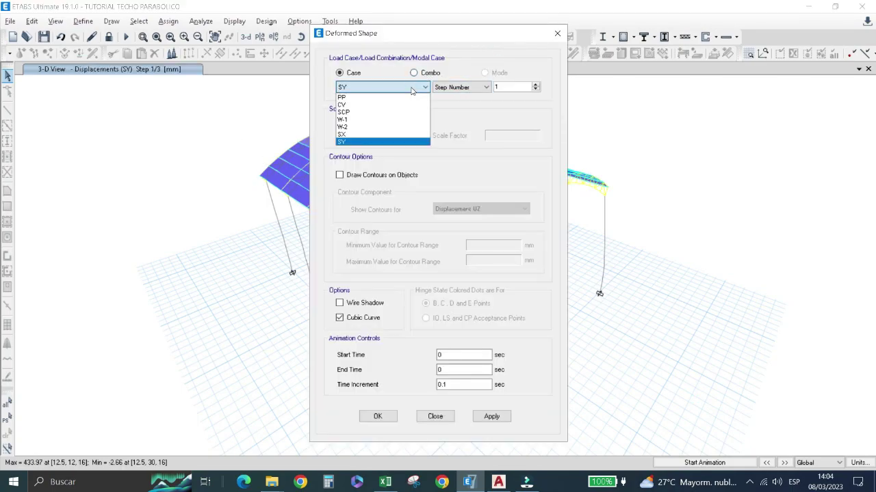
left_click(396, 134)
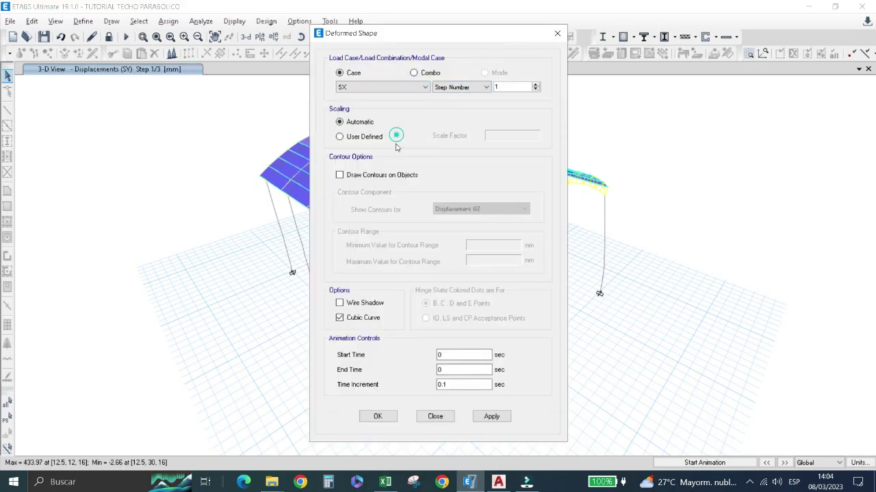
left_click(374, 414)
mouse_move(481, 303)
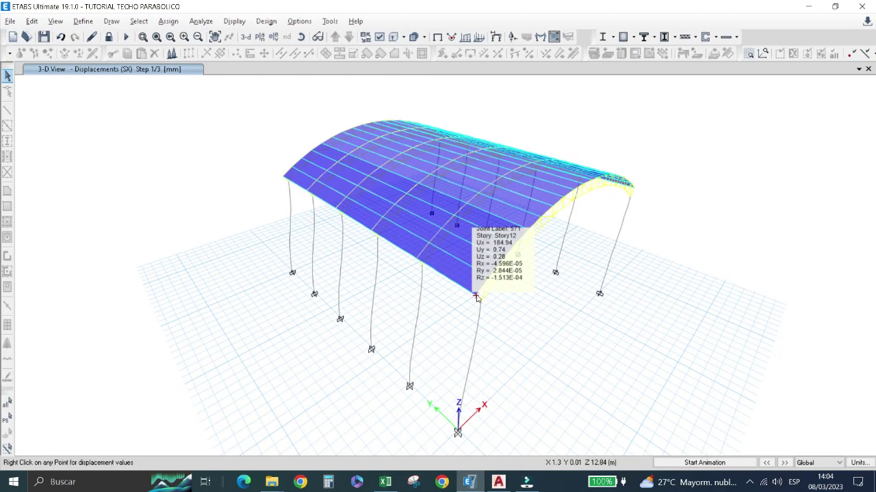
Enter 184 as the Sx displacement in cell B170 of the drift sheet, then return to ETABS.
left_click(385, 482)
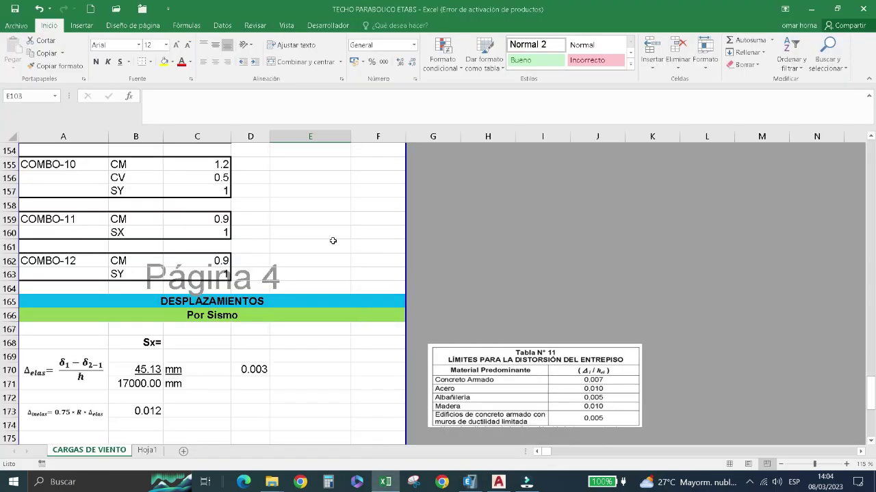
scroll(291, 245, "down", 8)
scroll(291, 247, "down", 3)
scroll(290, 247, "up", 6)
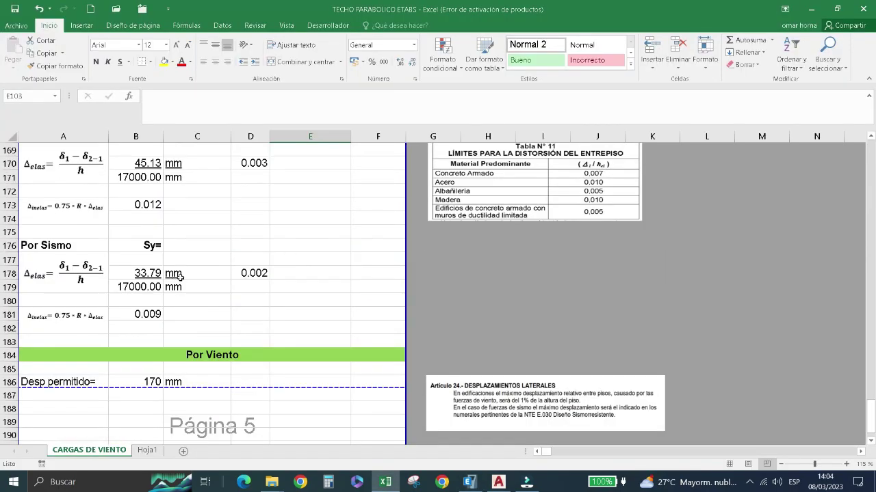
scroll(180, 271, "up", 1)
scroll(179, 271, "up", 1)
left_click(156, 246)
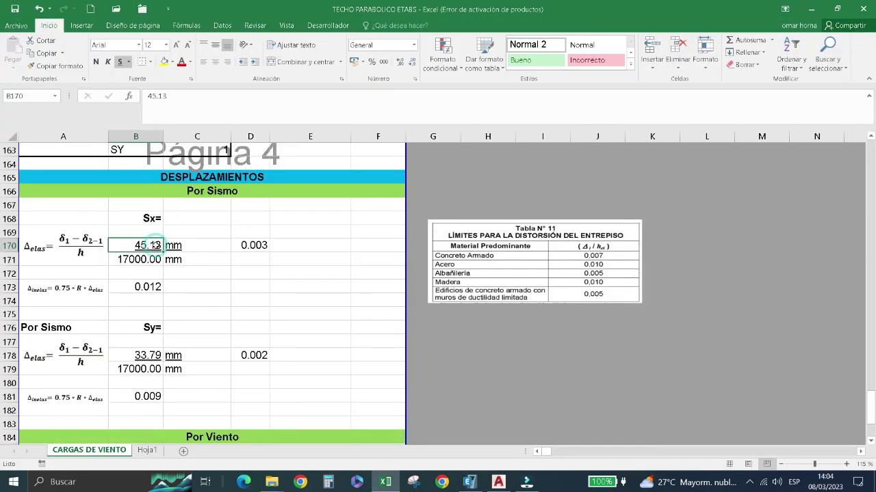
type("184")
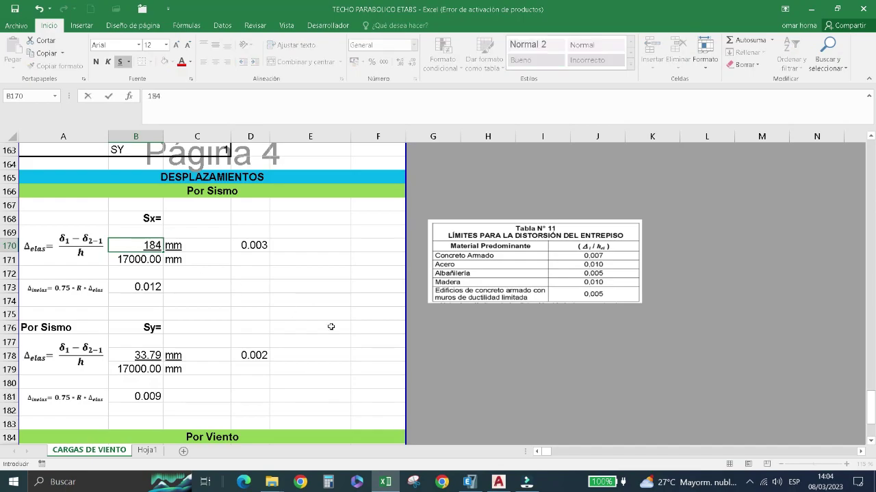
left_click(353, 339)
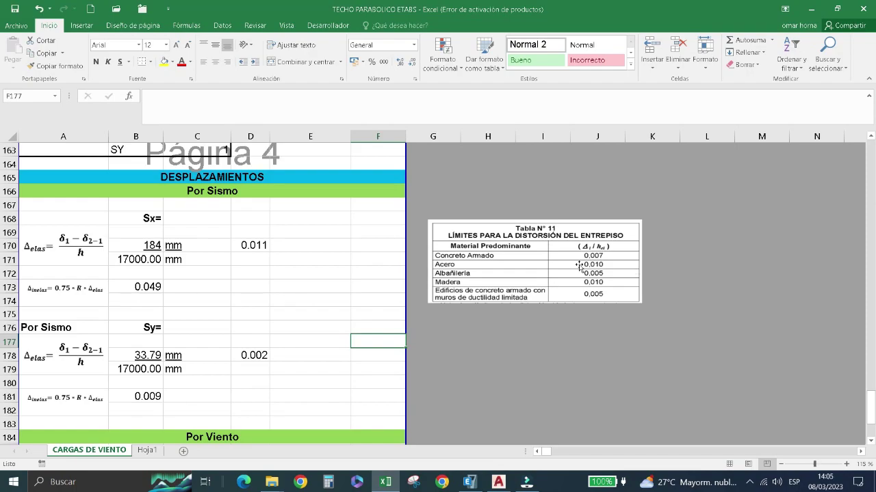
left_click(469, 482)
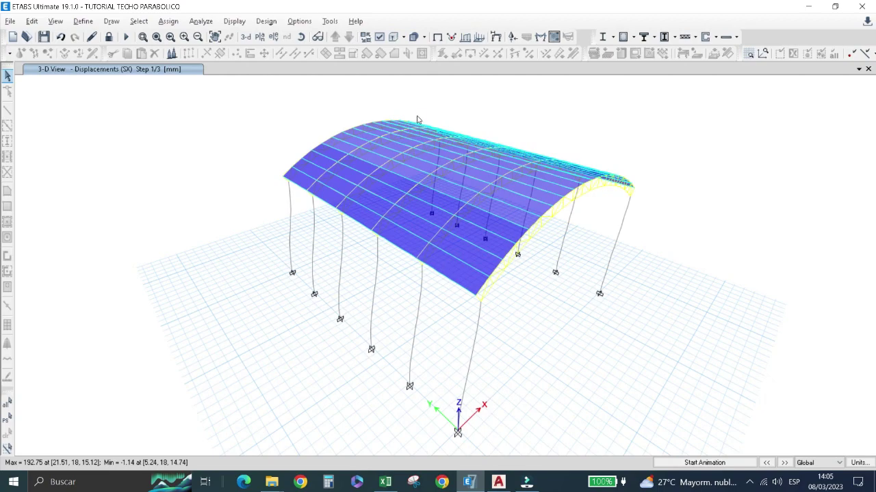
Display the SY deformed shape (peak 433.97 mm), then switch to the Excel drift workbook.
left_click(496, 38)
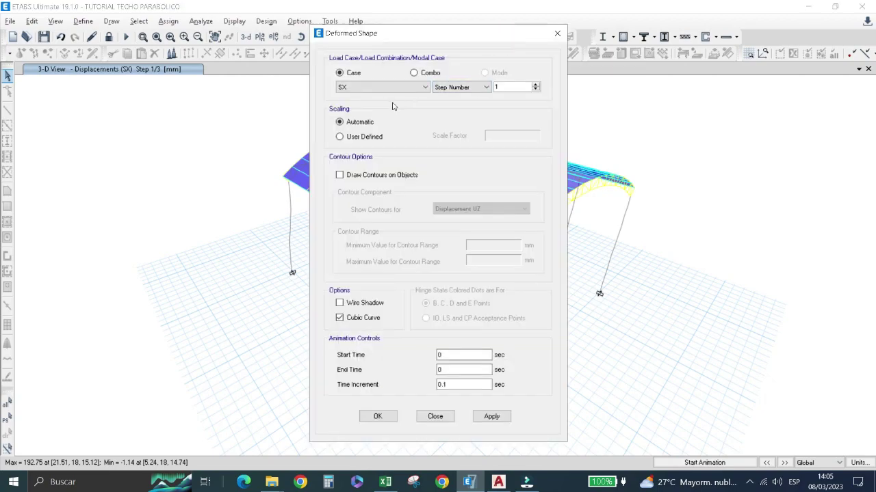
left_click(401, 87)
left_click(378, 144)
left_click(380, 416)
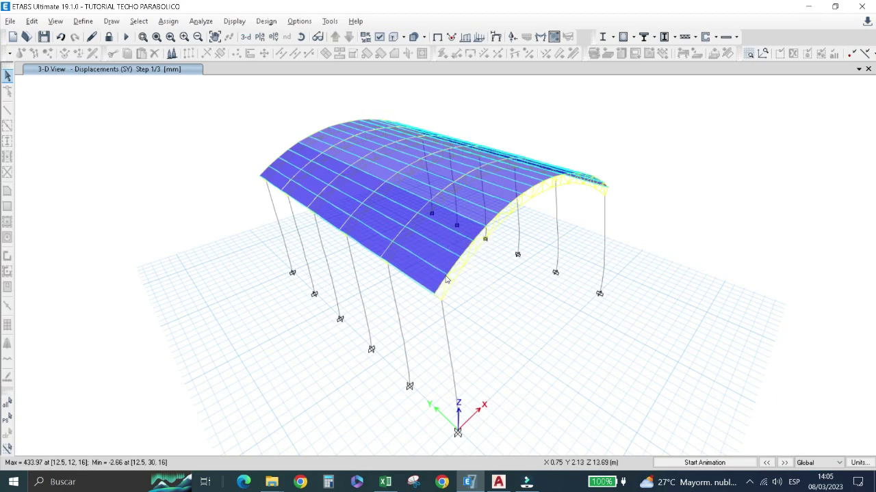
left_click(385, 483)
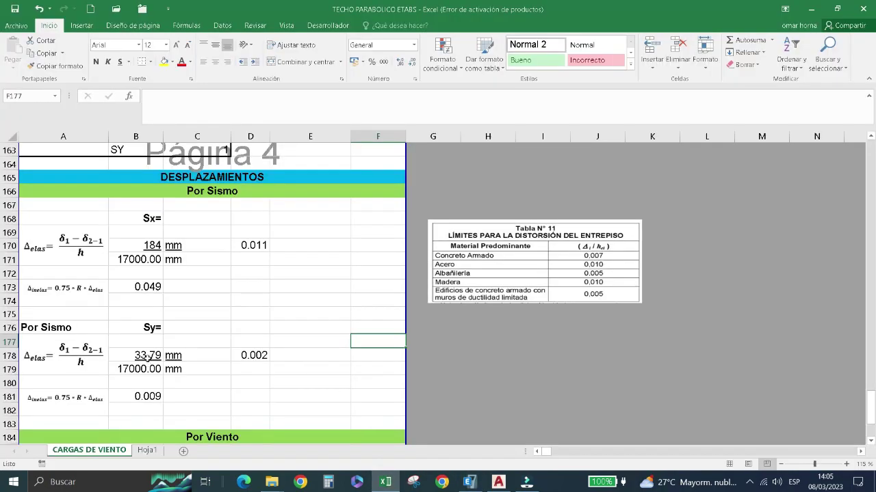
Enter 337 as the Sy displacement in cell B178, giving drifts 0.02 and 0.089, then return to ETABS.
left_click(150, 356)
type("33")
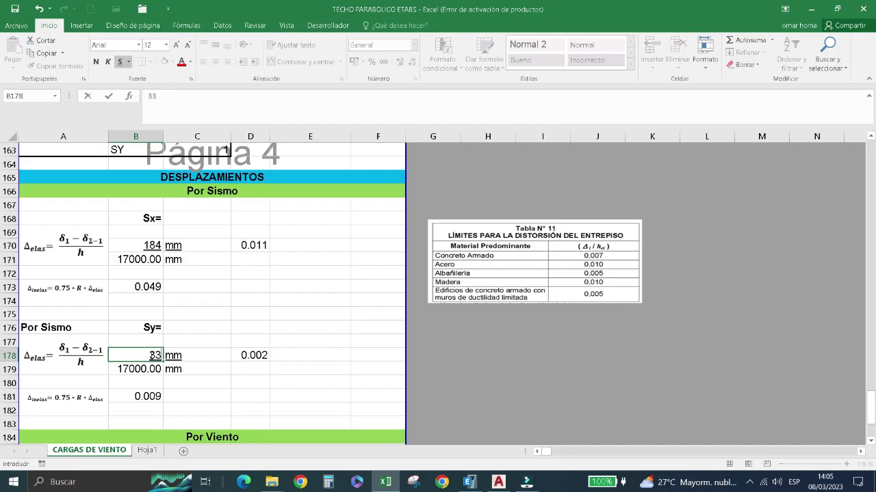
type("7")
left_click(316, 379)
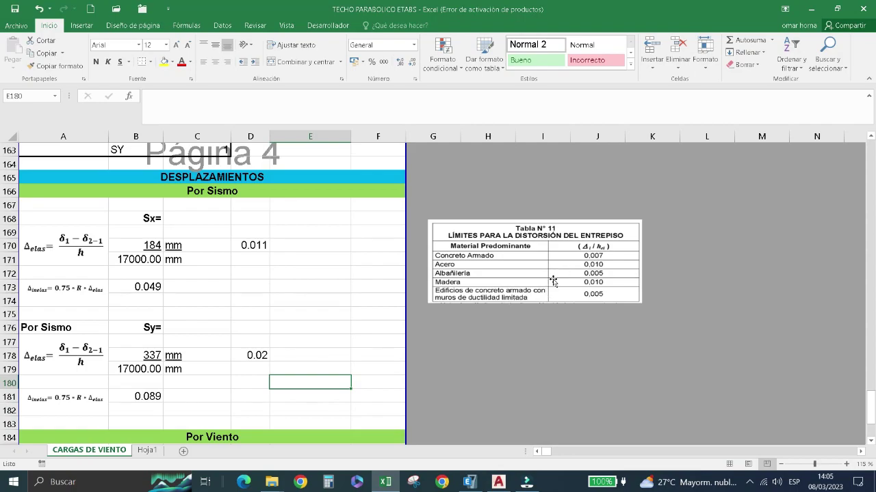
left_click(470, 482)
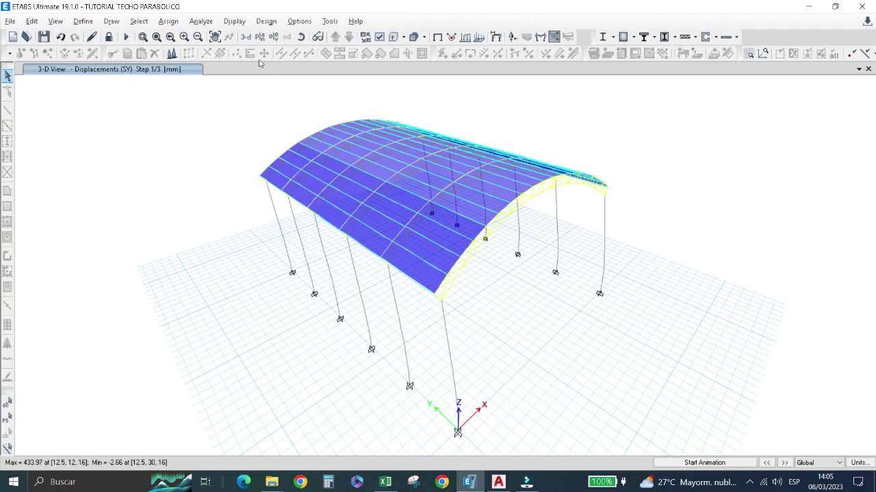
Switch the display to elevation view A of the roof frame.
left_click(273, 36)
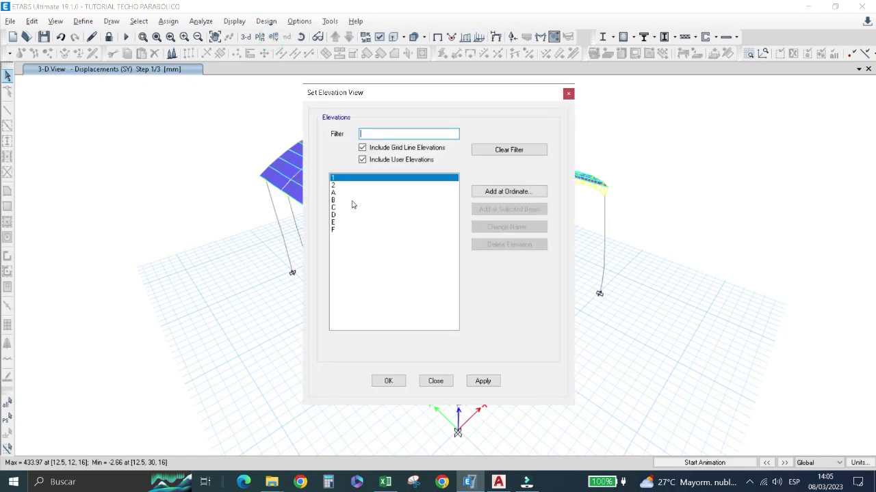
left_click(333, 194)
left_click(388, 381)
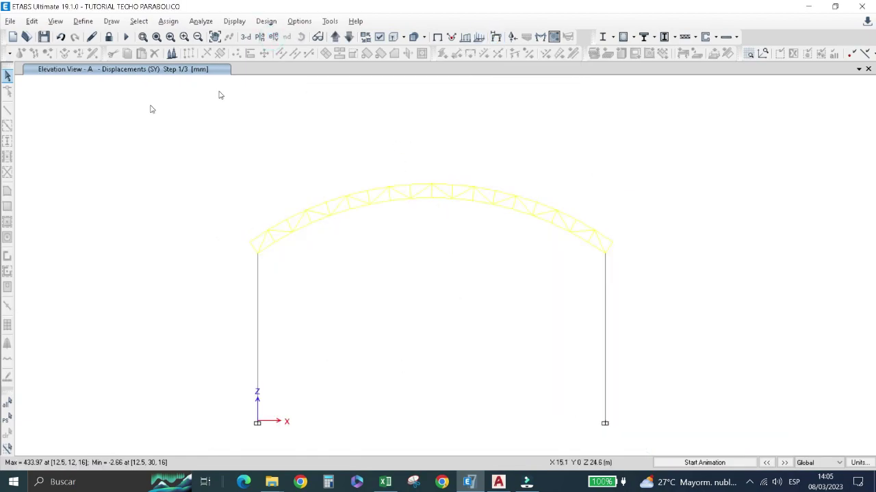
Add a linear-add SERVICIO combo with PP, SCP and CV rows, each at factor 1.
left_click(83, 20)
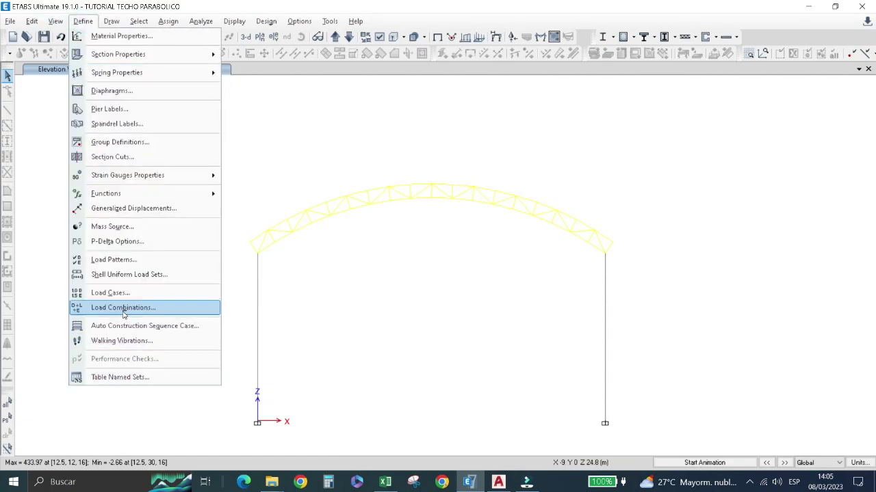
left_click(124, 311)
left_click(518, 195)
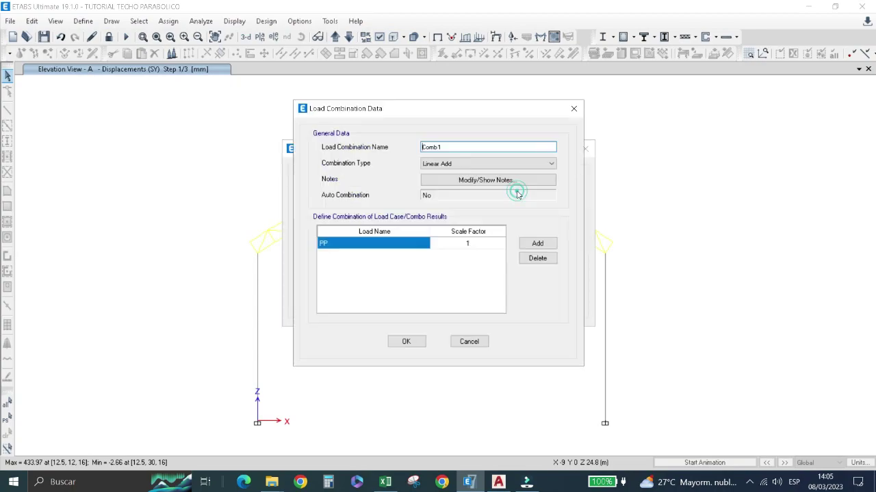
double_click(474, 148)
type("SER")
type("VICIO")
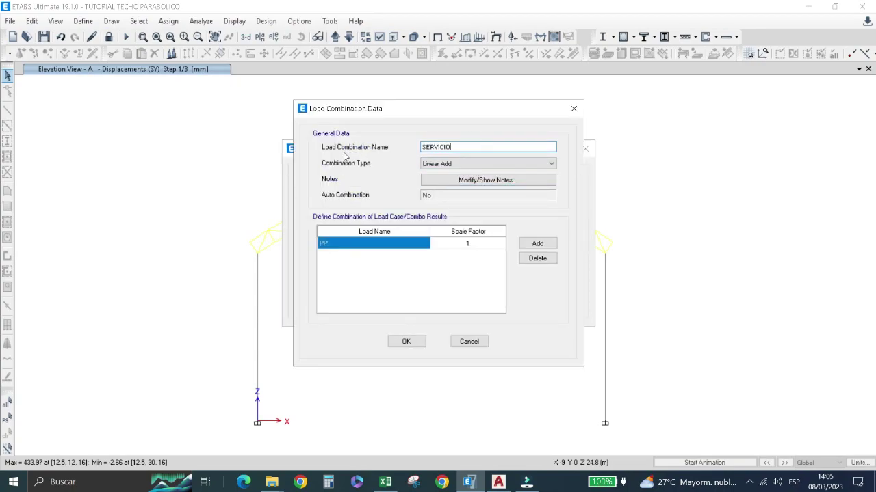
left_click(536, 244)
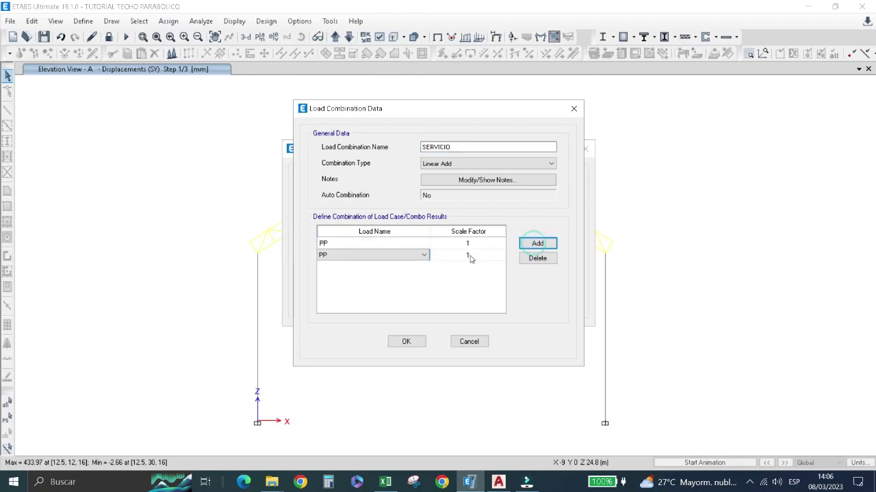
left_click(423, 254)
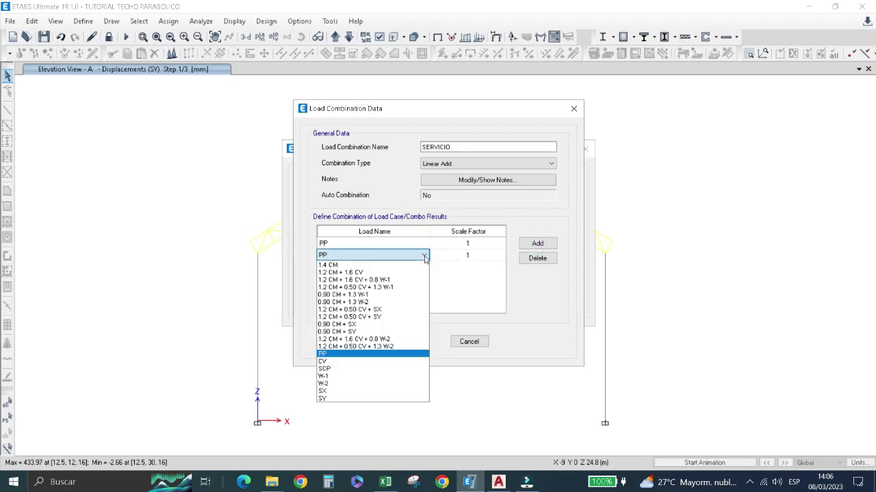
left_click(358, 369)
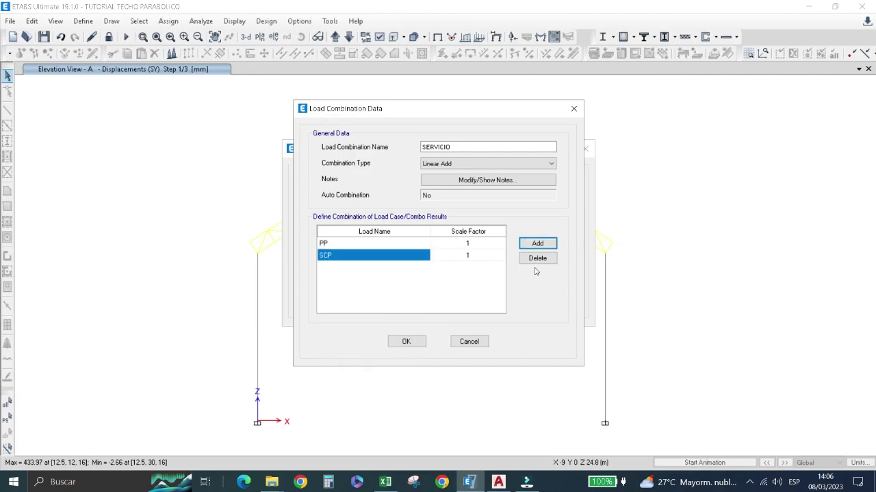
left_click(538, 245)
left_click(418, 267)
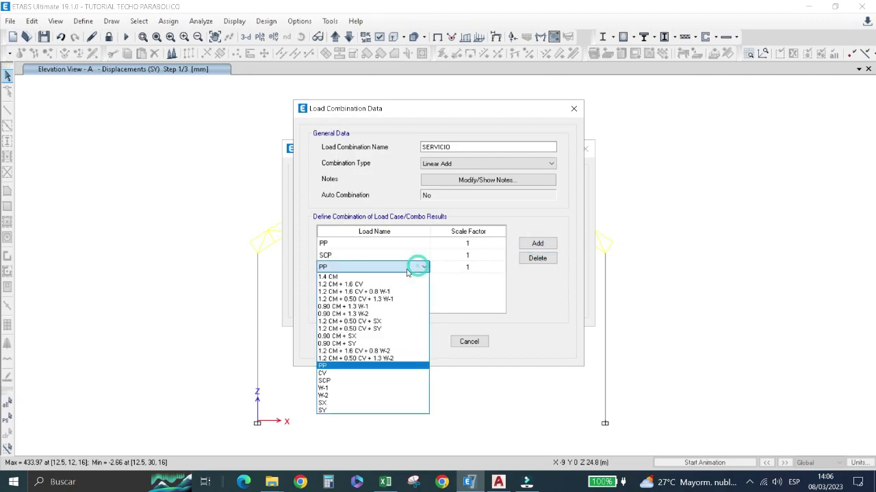
left_click(336, 373)
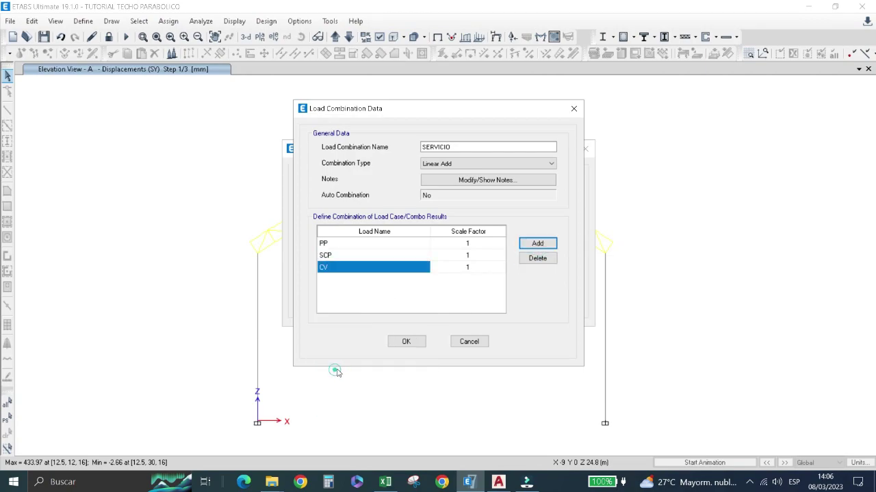
left_click(407, 341)
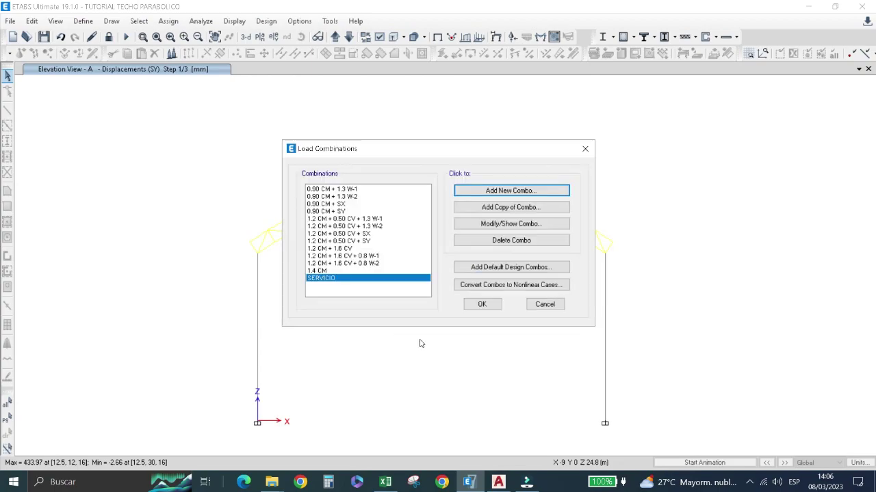
left_click(482, 308)
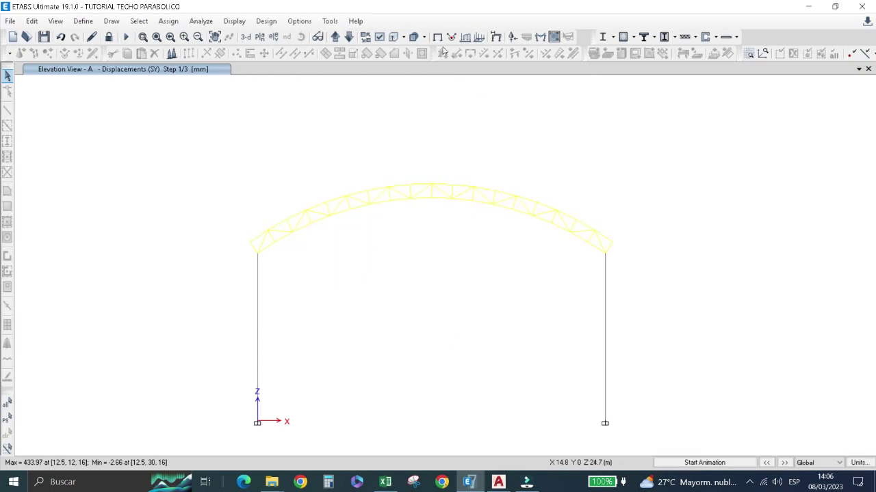
Display elevation A's deformed shape for the SERVICIO combo (-473.3 to 56.68 mm).
left_click(495, 37)
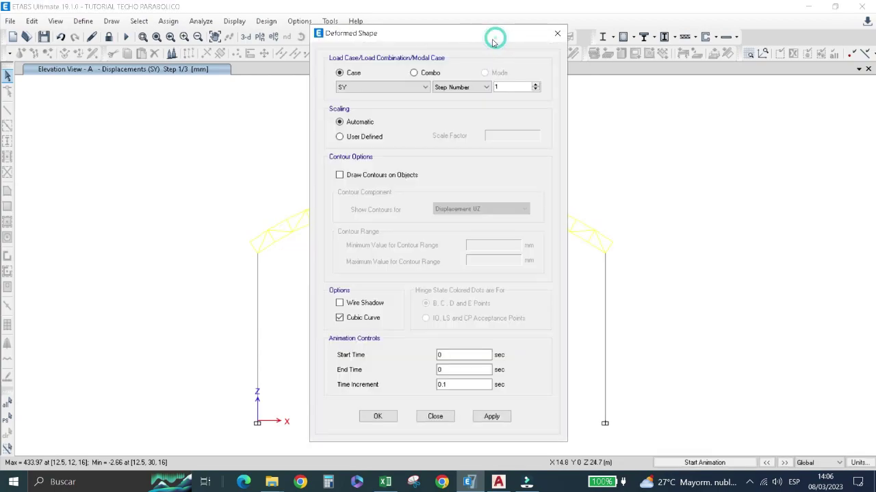
left_click(414, 72)
left_click(410, 87)
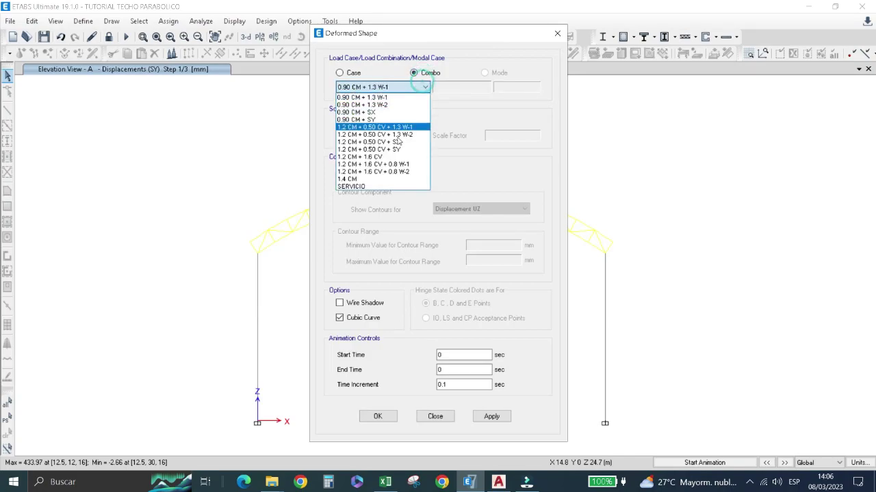
left_click(382, 186)
left_click(491, 416)
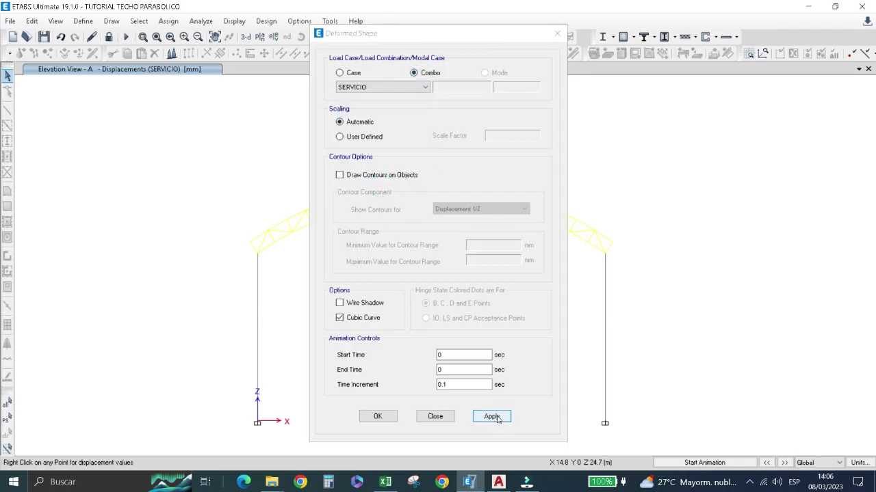
left_click(378, 415)
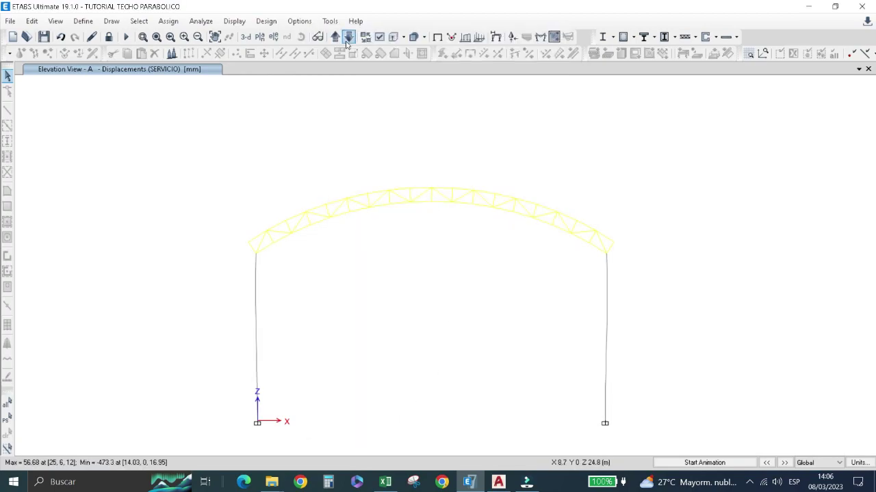
Zoom into the 3-D roof edge to read the SERVICIO joint displacement of -61.56 mm.
left_click(246, 37)
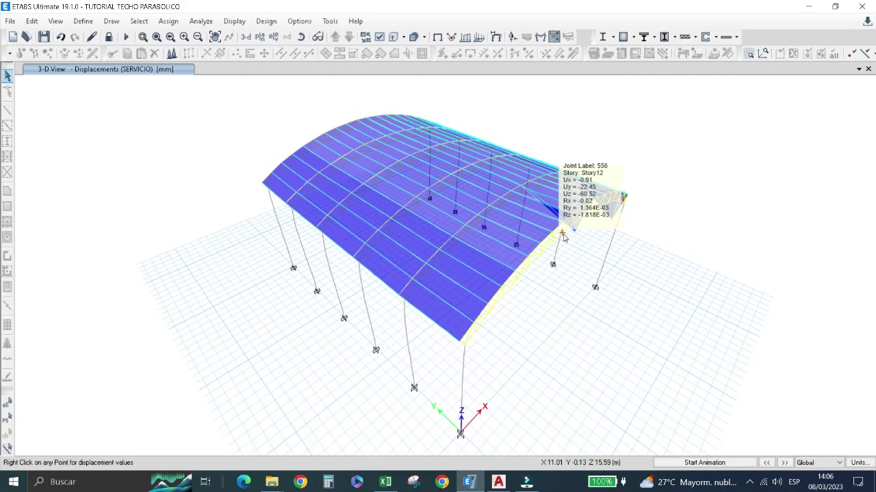
mouse_move(573, 226)
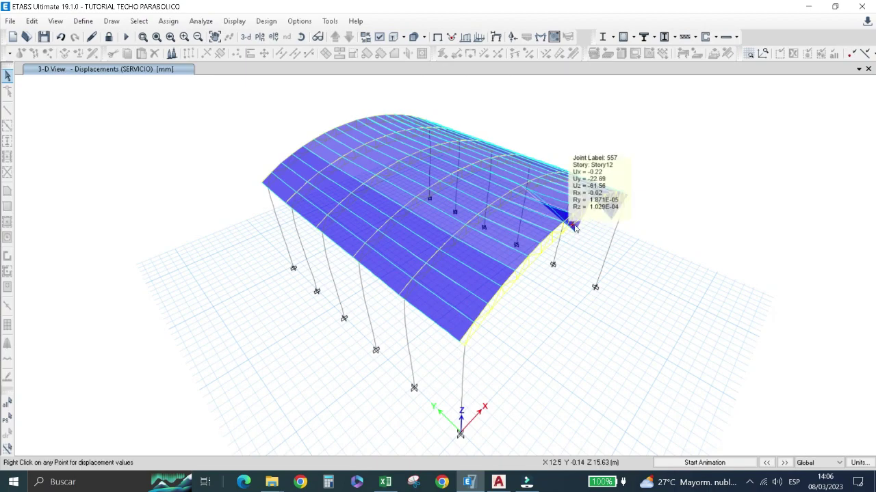
scroll(574, 228, "up", 3)
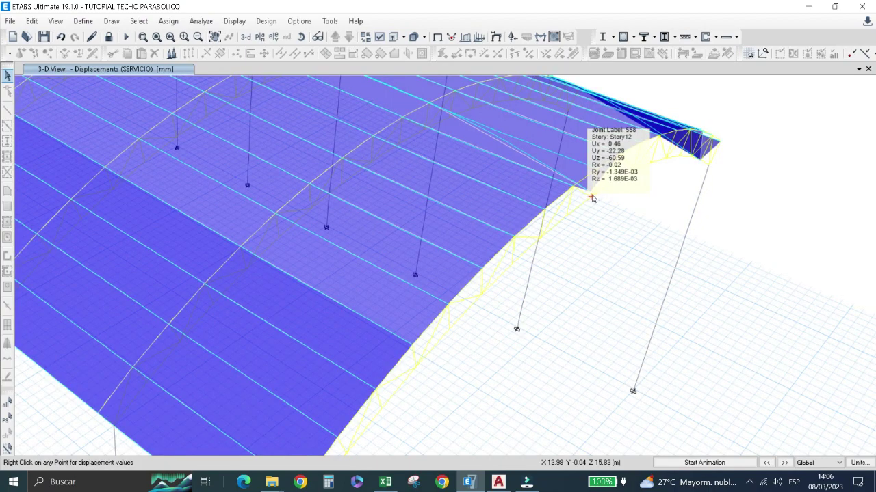
scroll(593, 198, "up", 2)
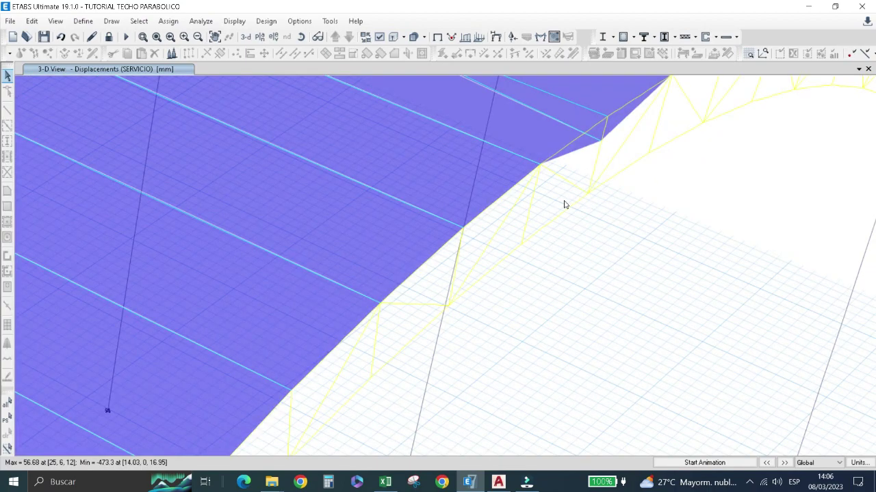
scroll(564, 205, "down", 3)
scroll(563, 199, "up", 2)
scroll(564, 185, "up", 3)
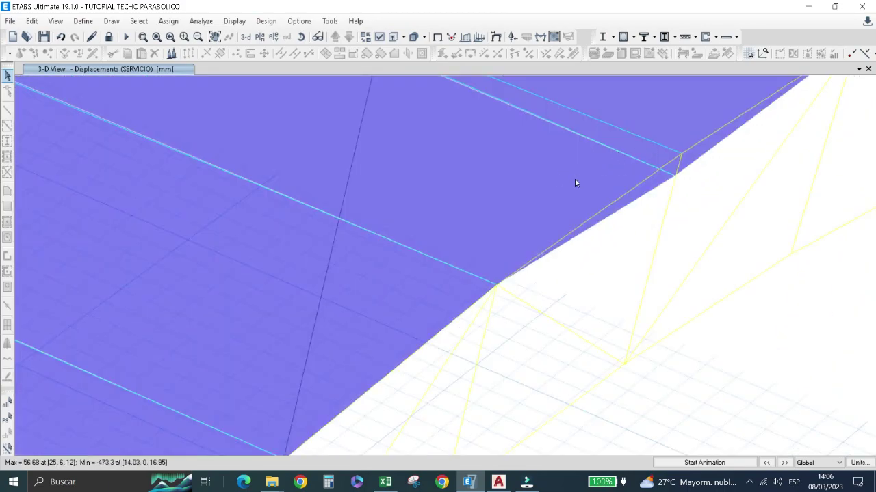
scroll(575, 183, "down", 1)
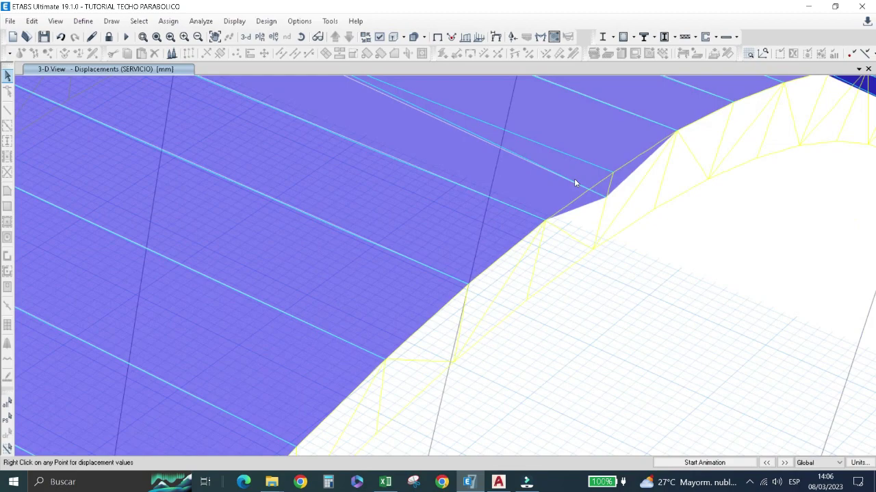
scroll(573, 182, "down", 2)
scroll(684, 180, "up", 1)
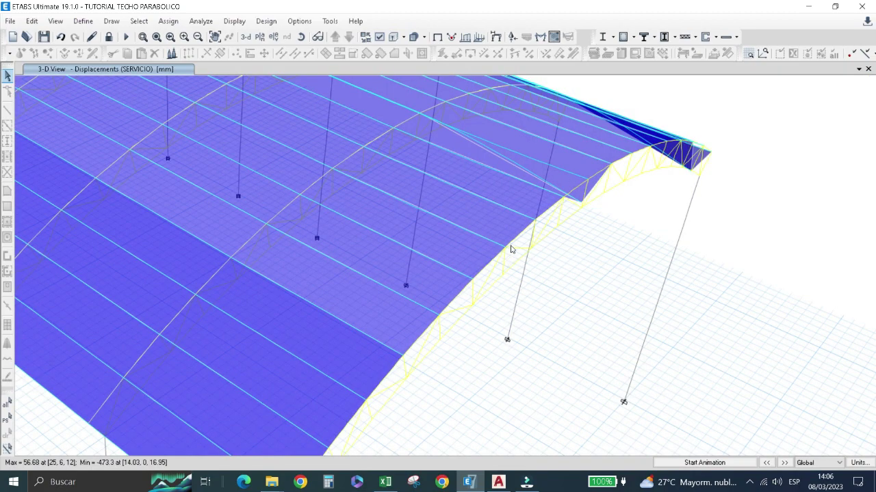
scroll(503, 249, "down", 3)
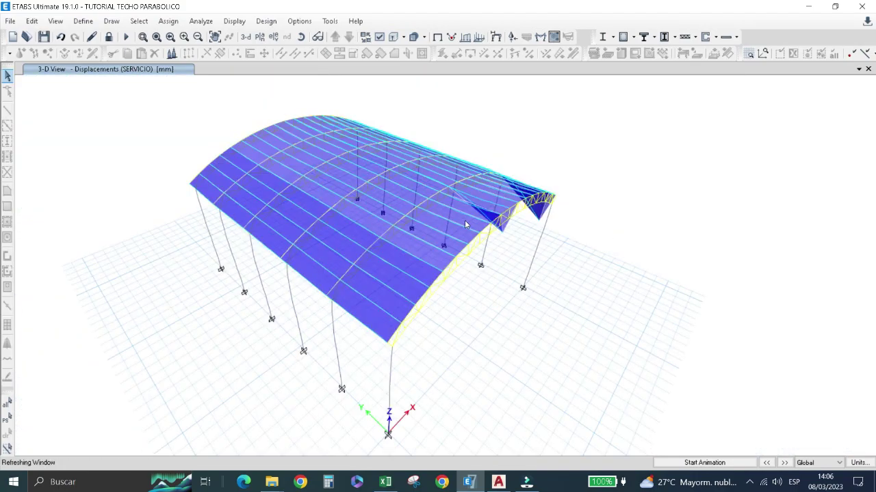
Orbit the roof model to another side, then bring the Excel drift workbook forward.
left_click(302, 39)
left_click_drag(517, 246, 430, 236)
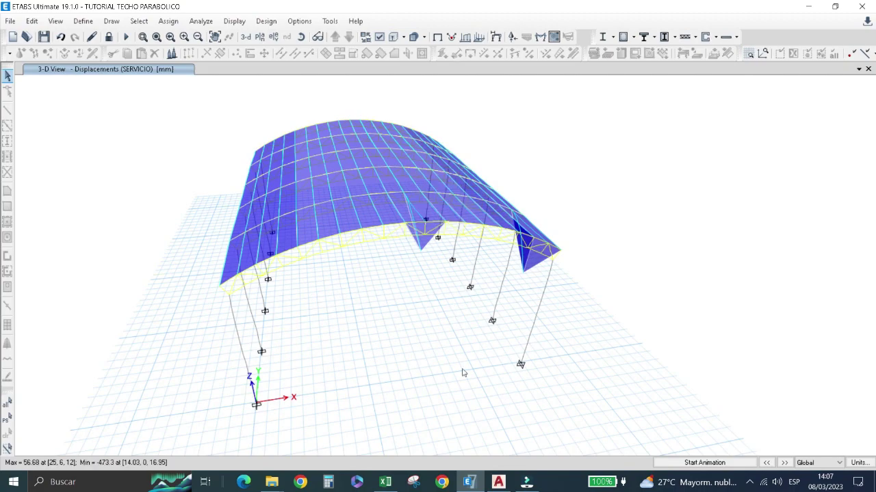
left_click(384, 481)
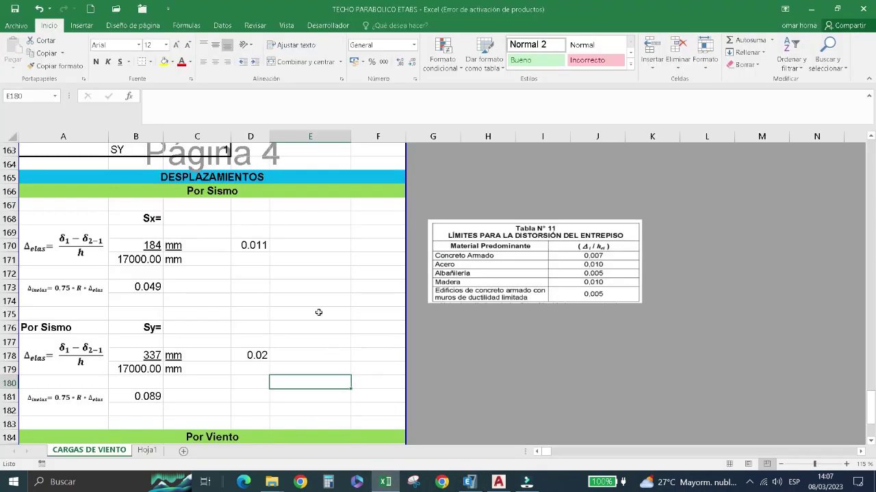
Enter 61.56 in B188 with a lowercase 'mm' unit label in C188.
scroll(303, 333, "down", 18)
scroll(307, 322, "up", 1)
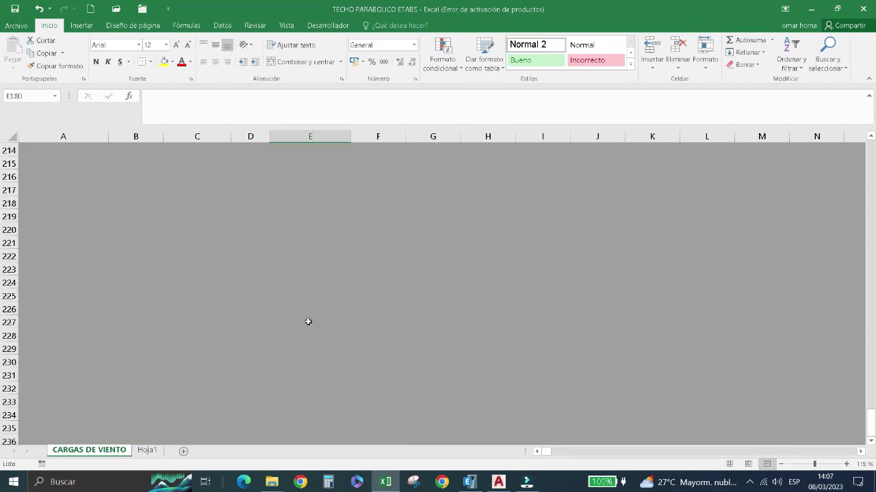
scroll(308, 322, "up", 10)
scroll(311, 318, "up", 5)
scroll(311, 318, "down", 2)
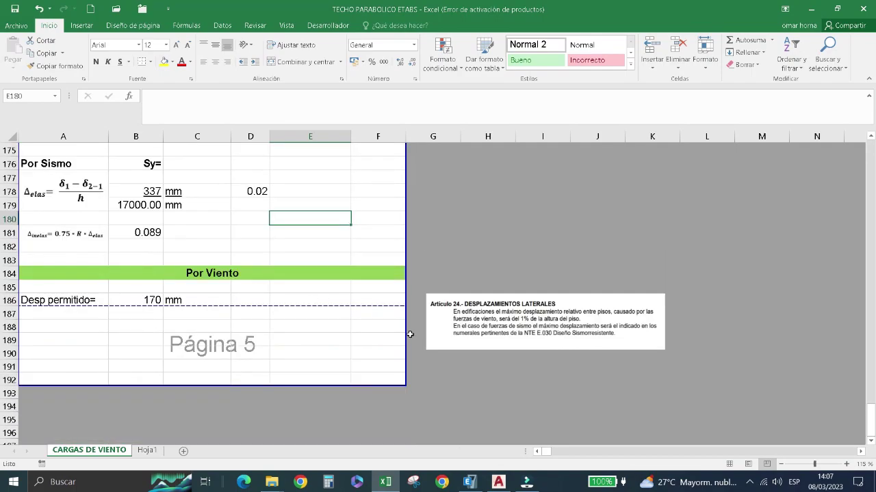
left_click(134, 328)
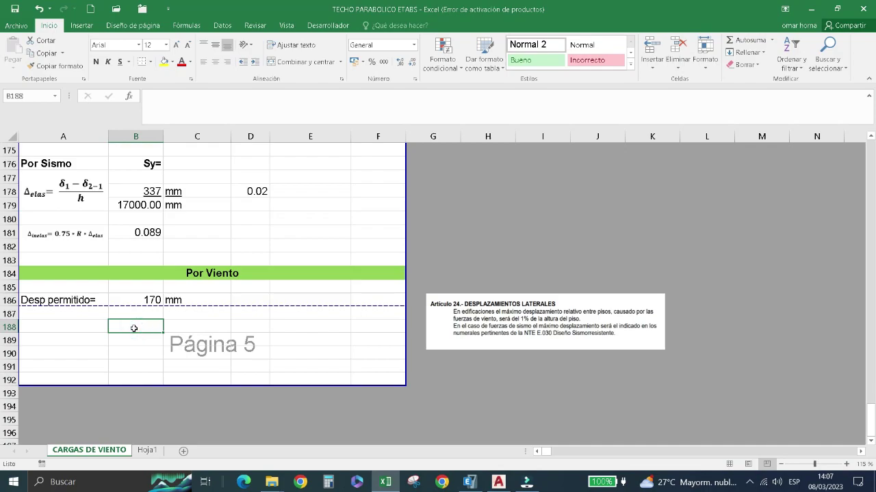
type("61")
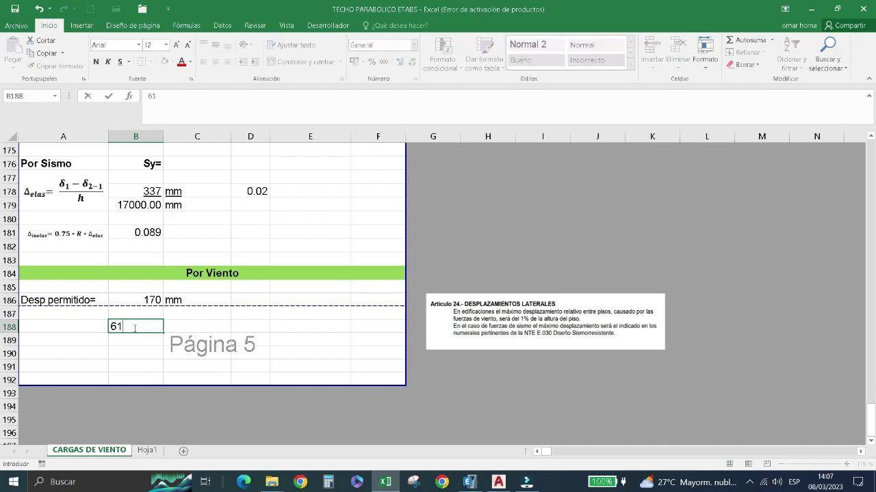
type(".56")
left_click(297, 351)
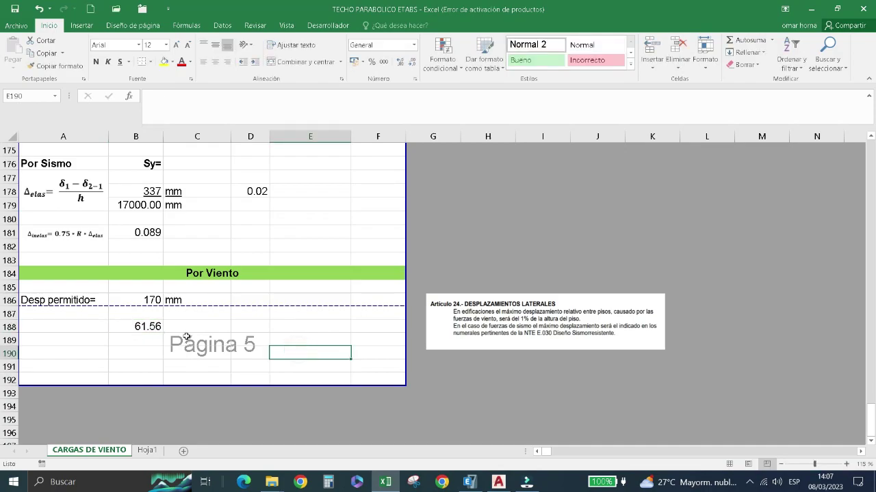
left_click(191, 327)
type("MM")
left_click(278, 340)
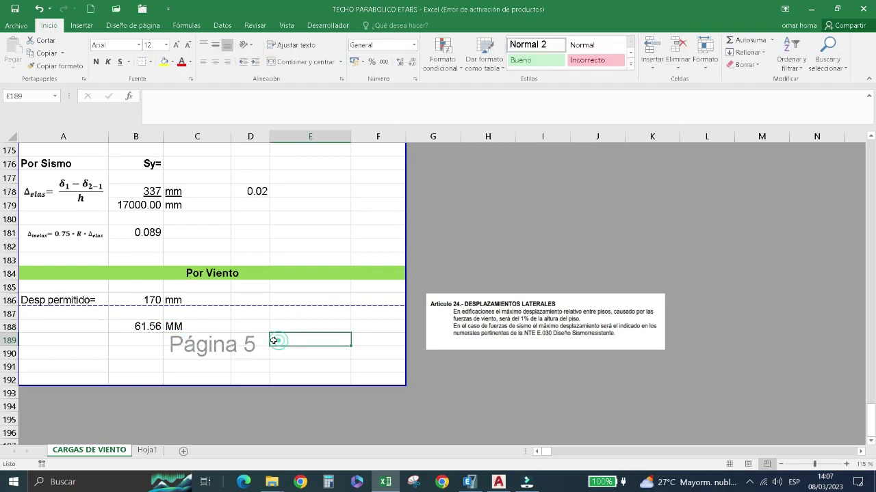
left_click(190, 328)
type("mm")
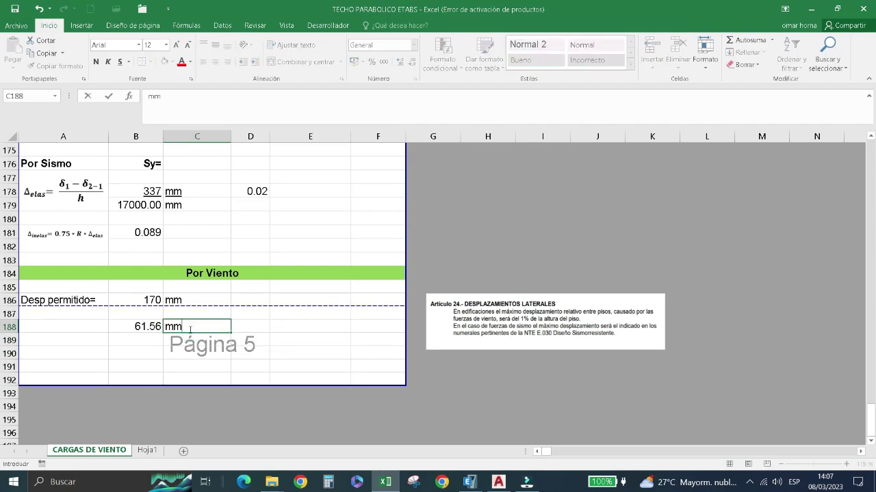
left_click(137, 301)
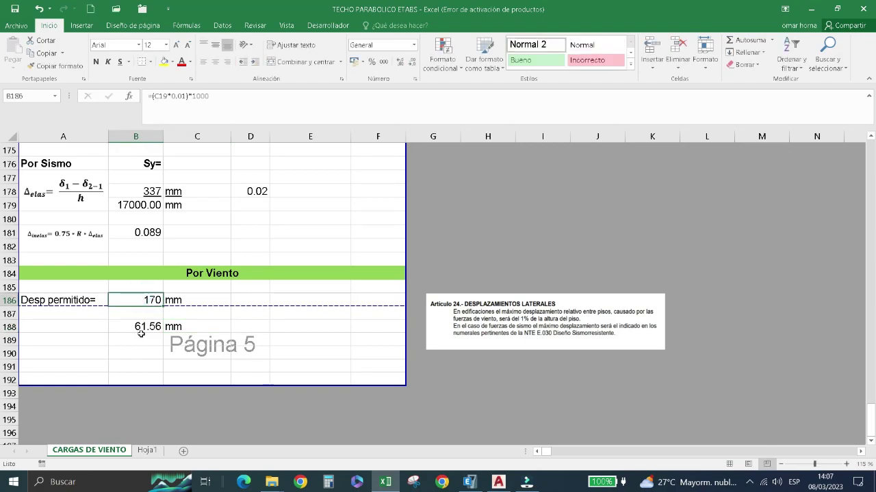
Move the 61.56 value from B188 to B190, then return to ETABS.
left_click(141, 327)
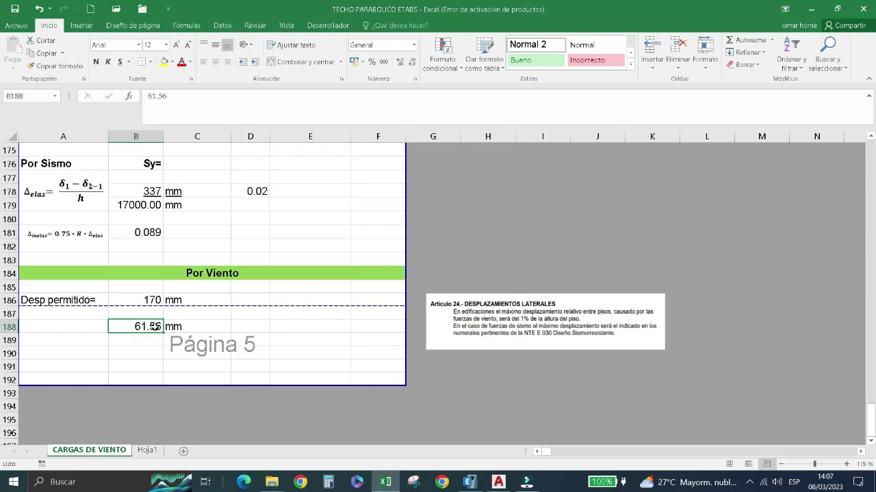
key("Delete")
left_click(127, 349)
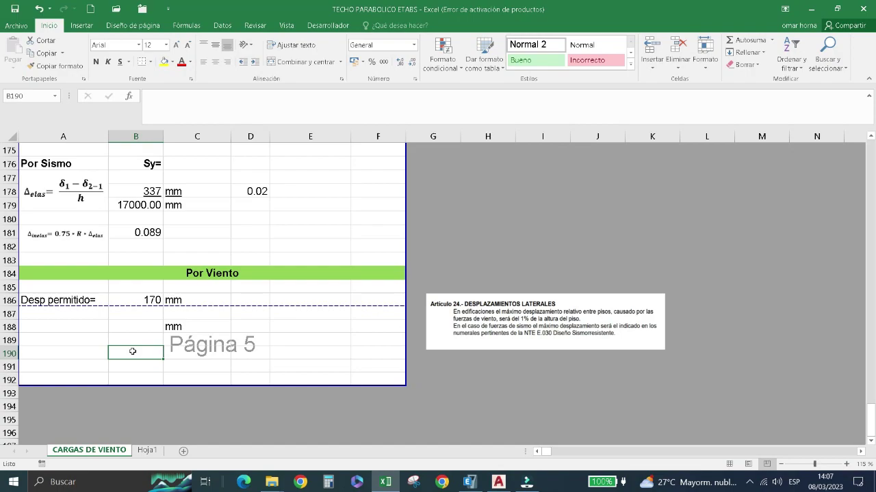
type("61.56")
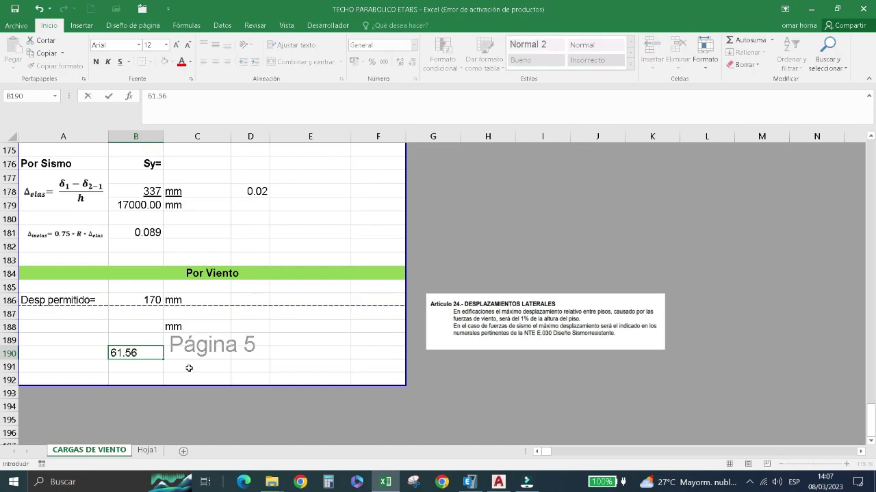
left_click(188, 368)
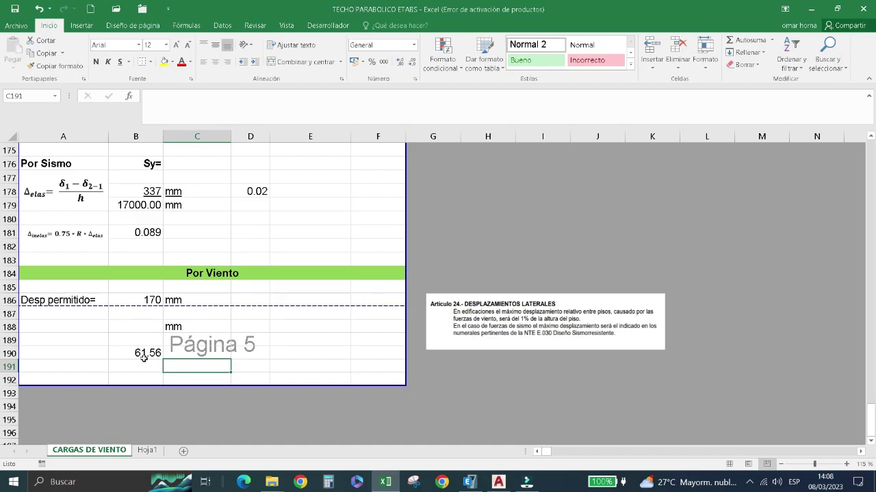
left_click(477, 483)
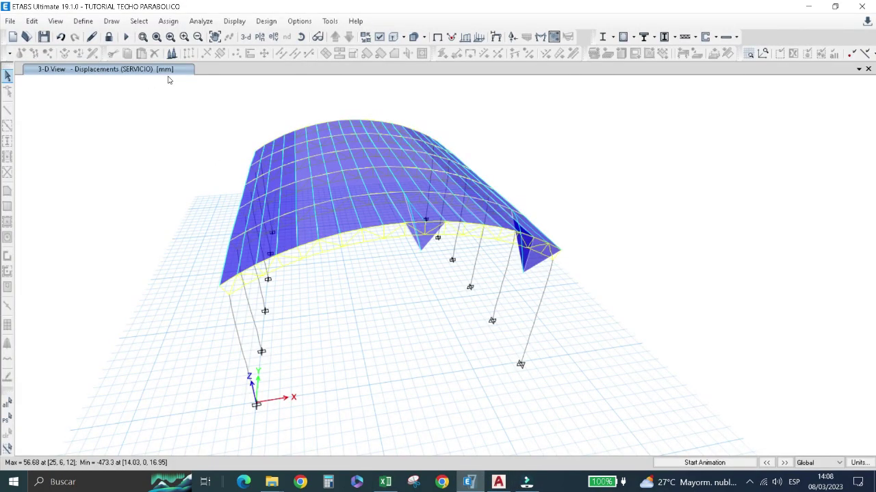
Set the Translational Displ length unit to cm in the Units form, so Uz shows -6.16 cm.
left_click(867, 465)
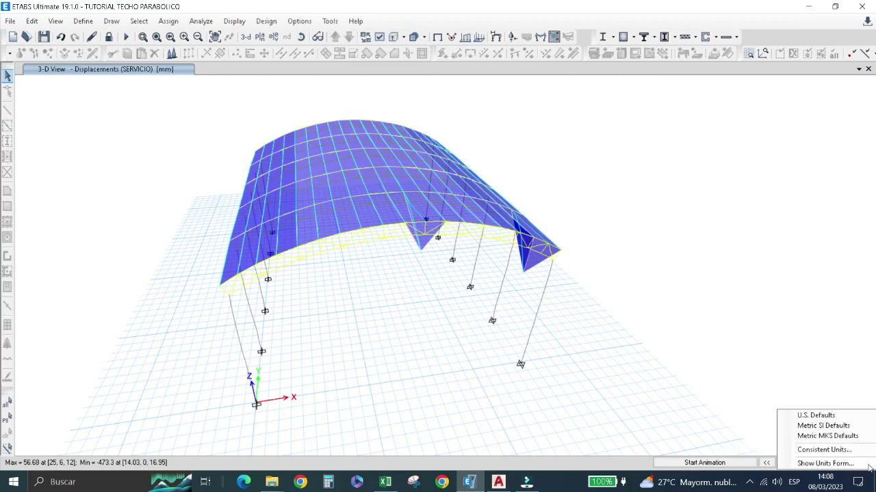
left_click(825, 463)
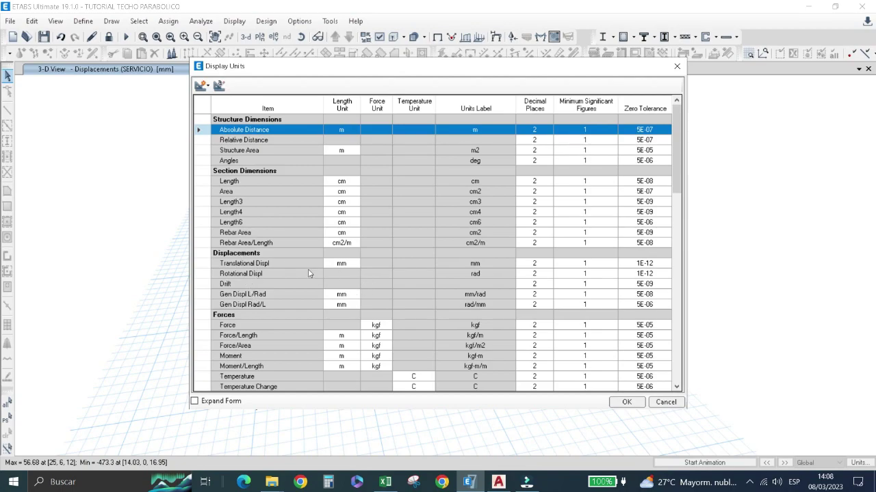
left_click(352, 265)
left_click(354, 264)
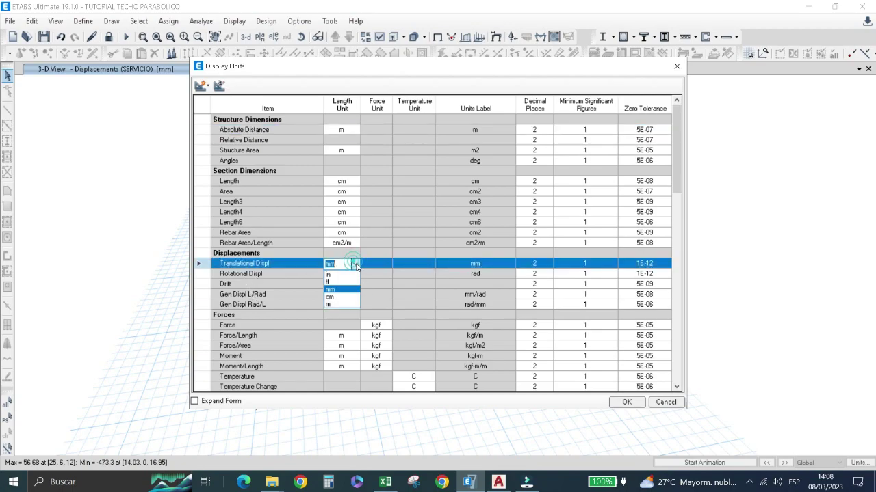
left_click(334, 304)
left_click(355, 265)
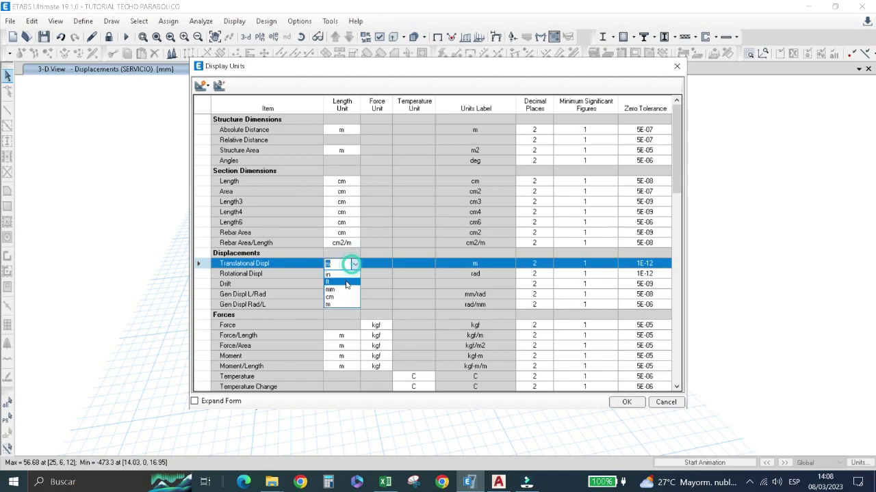
left_click(335, 296)
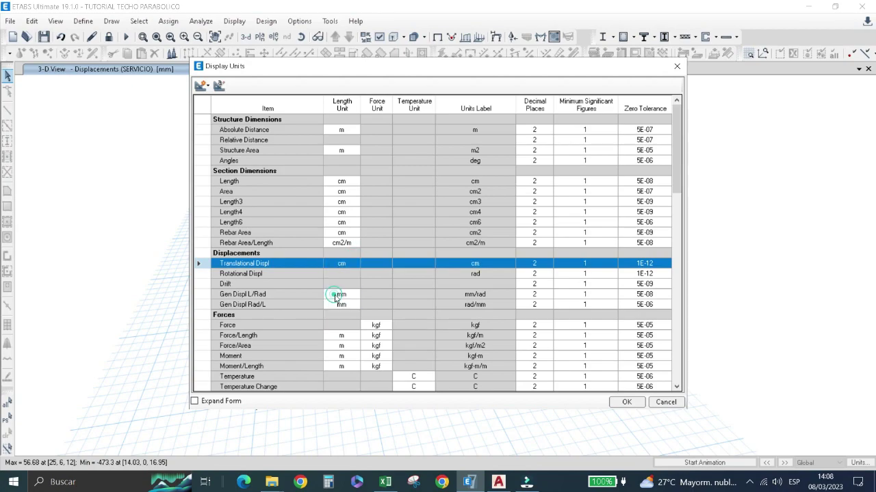
left_click(615, 402)
mouse_move(404, 237)
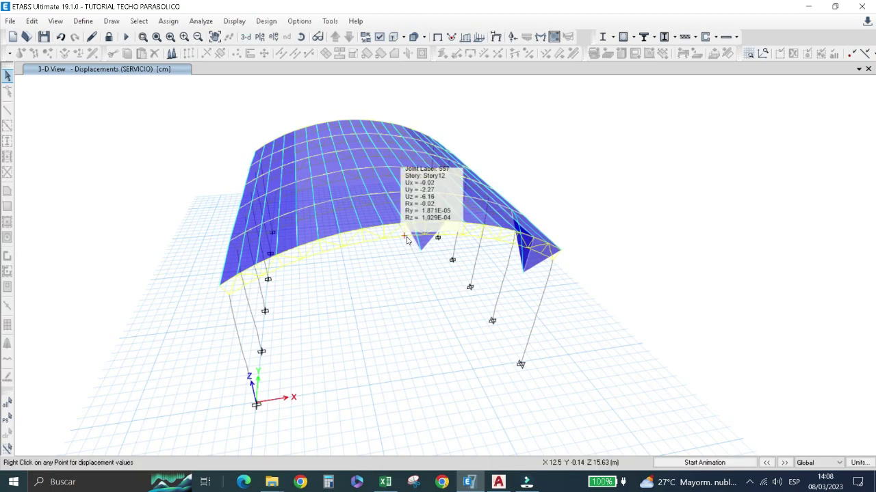
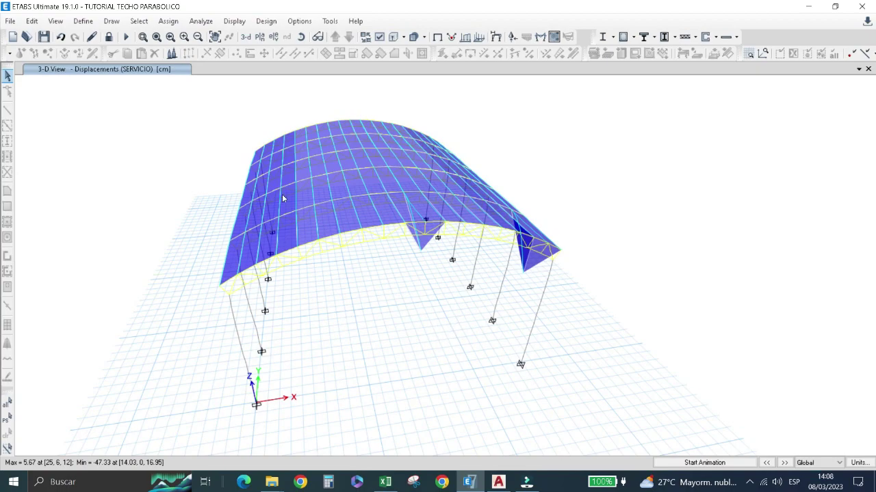
Unlock the model, discarding analysis results, and display Elevation View 1.
left_click(108, 37)
left_click(456, 284)
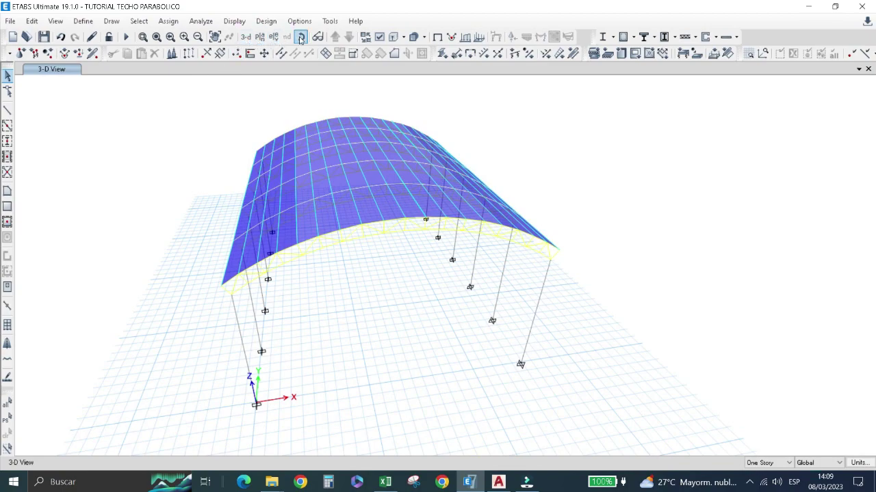
left_click(273, 38)
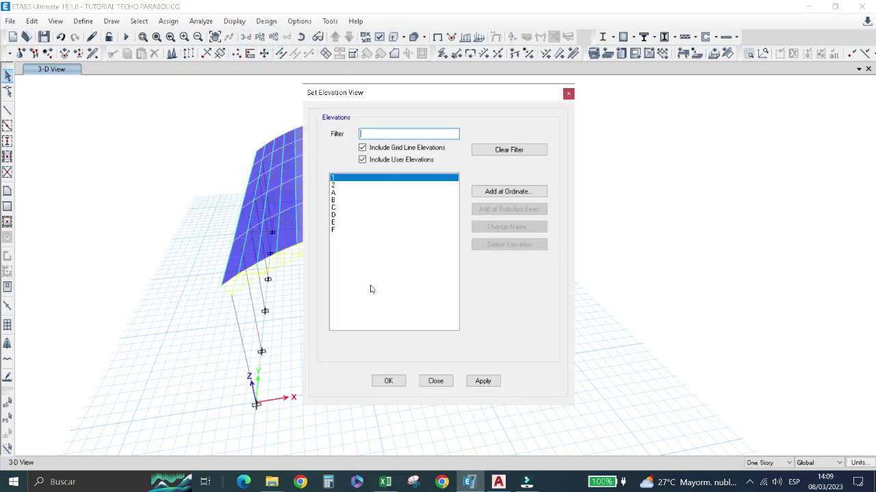
left_click(374, 379)
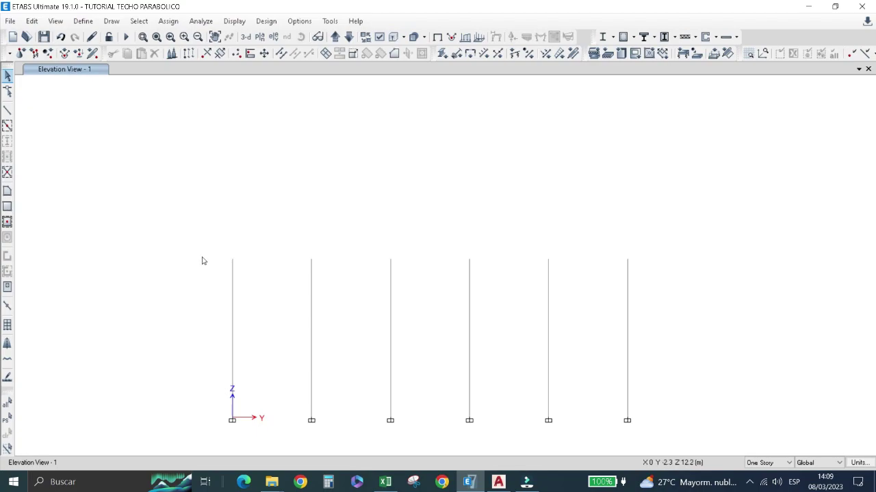
Set up brace drawing with section T-C 6'' 6'' e= 4.00 mm and Pinned end releases.
left_click(7, 109)
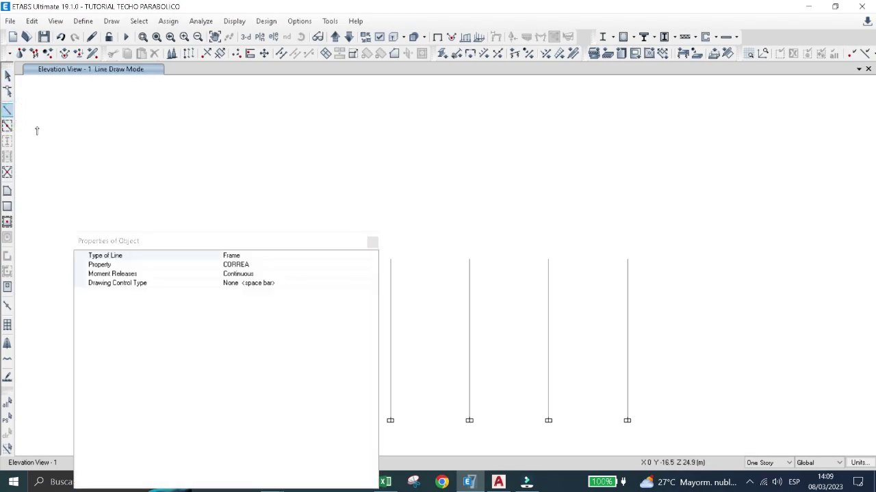
left_click(321, 265)
left_click(373, 266)
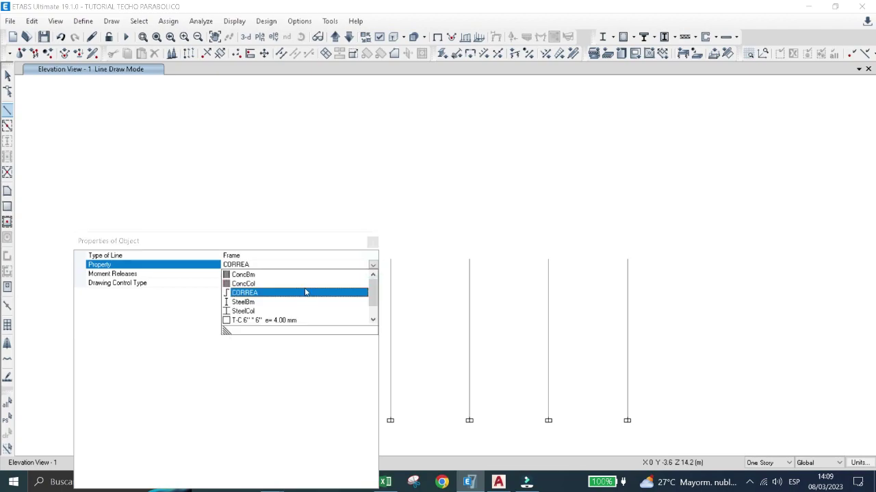
left_click(251, 320)
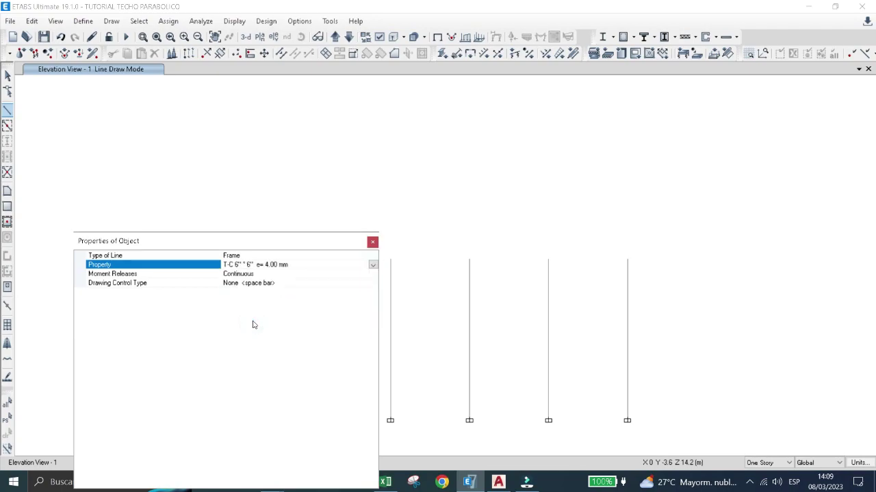
left_click(245, 274)
left_click(373, 274)
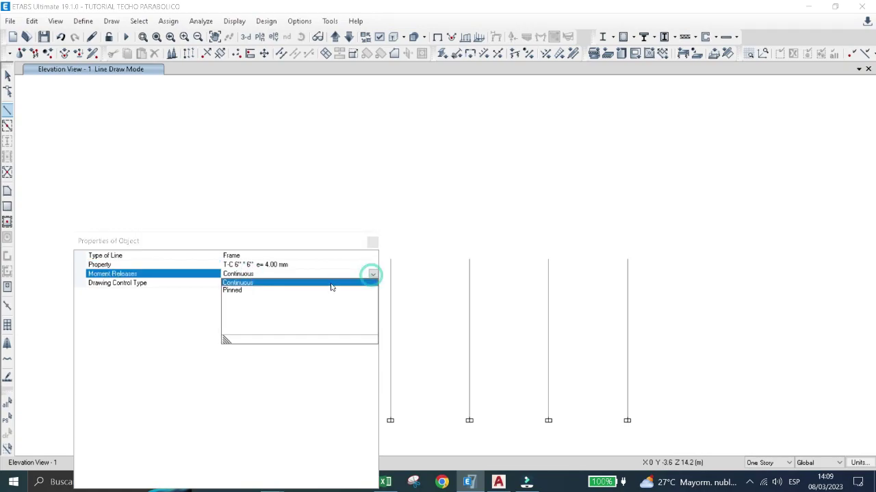
left_click(246, 290)
left_click_drag(265, 239, 160, 81)
left_click_drag(187, 34, 586, 114)
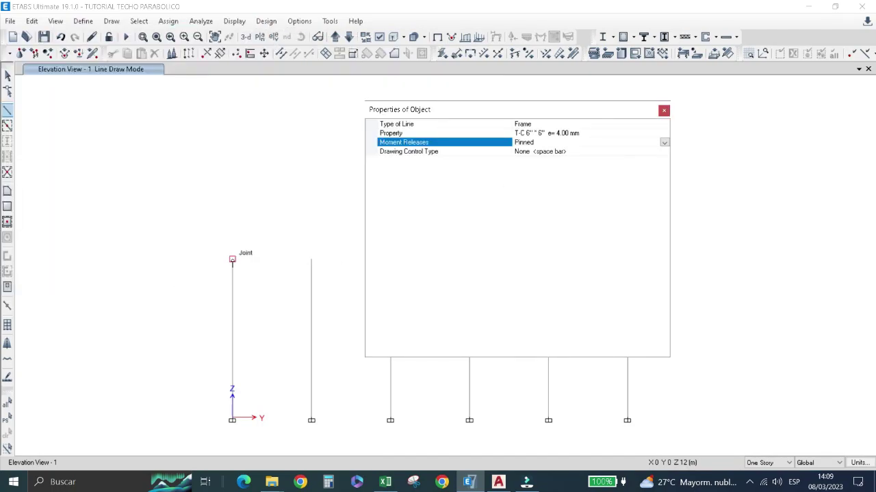
Draw both diagonals across the first bay and delete the stray inclined line.
left_click(232, 261)
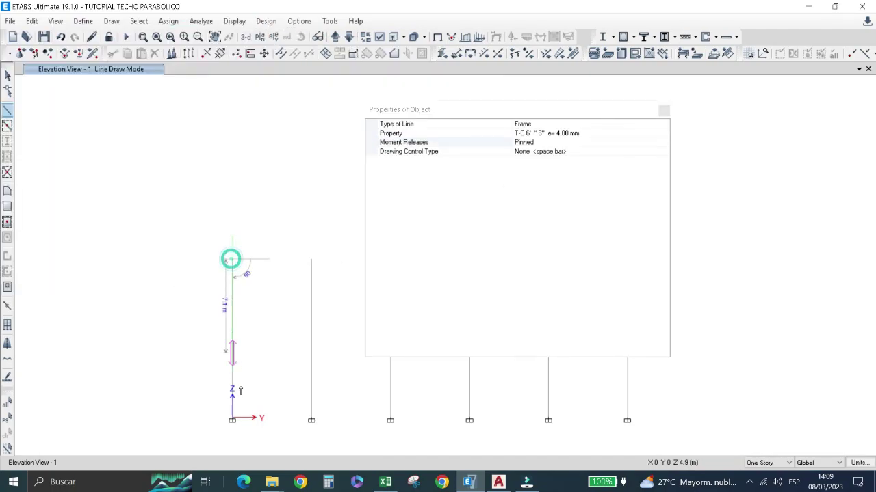
left_click(311, 421)
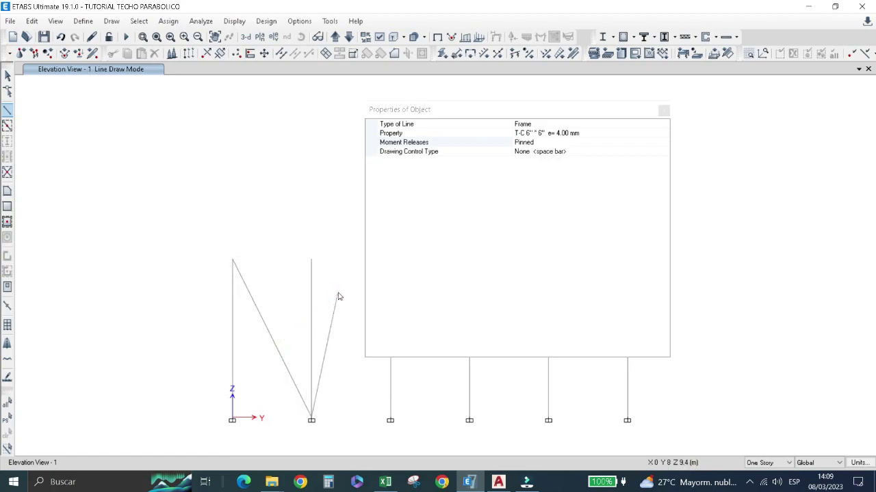
left_click(311, 260)
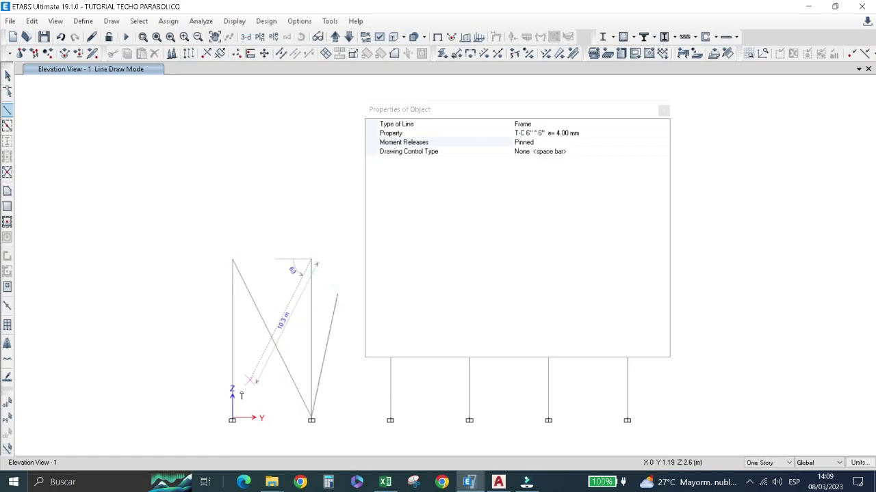
left_click(232, 418)
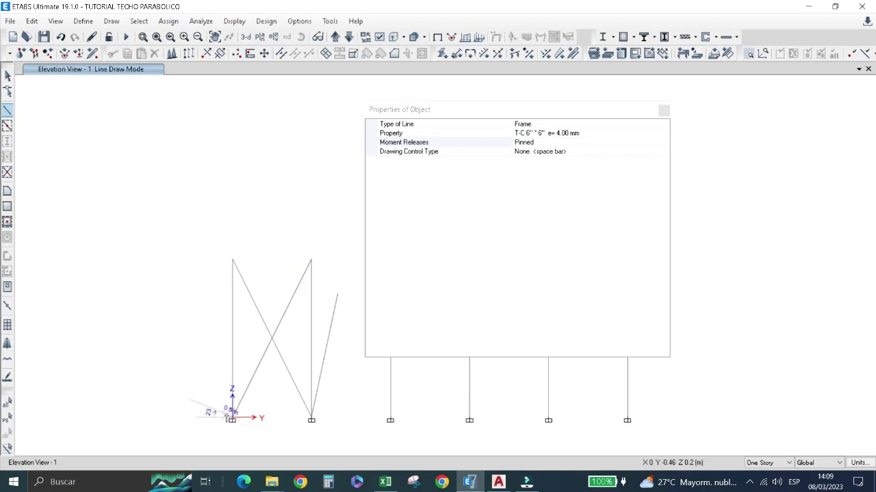
key("Escape")
left_click(325, 355)
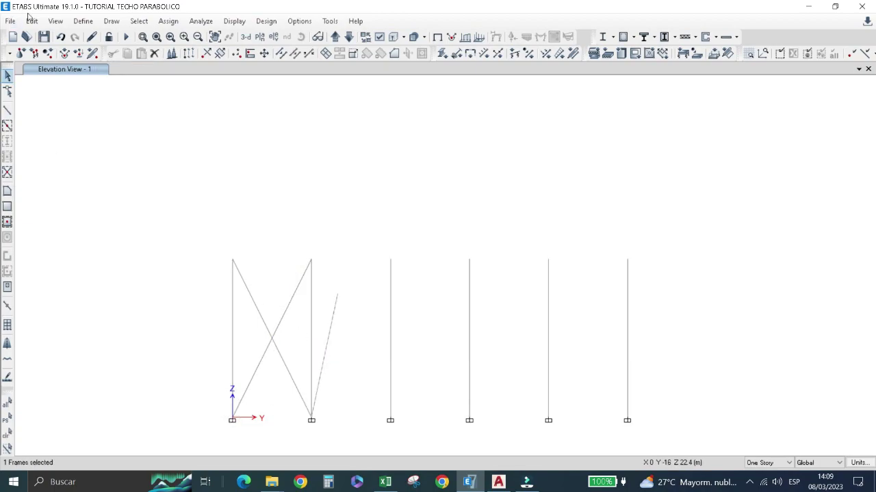
left_click(32, 21)
left_click(60, 114)
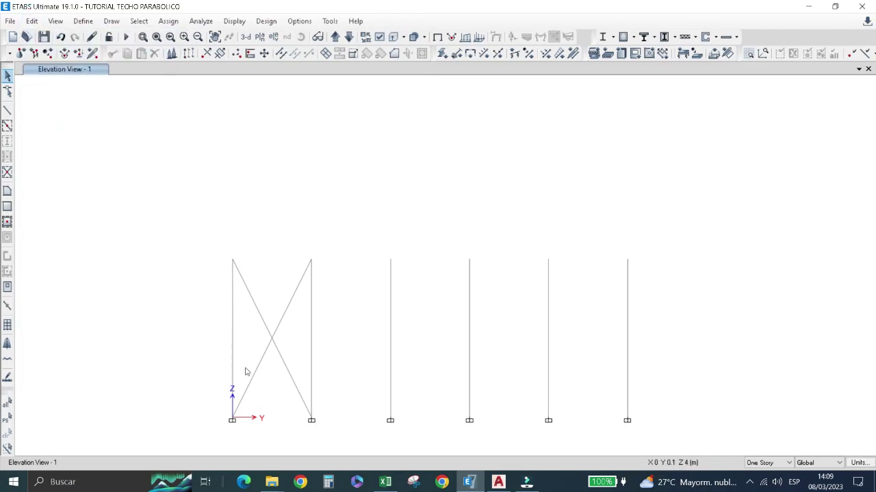
Divide one diagonal brace into 2 frame objects.
left_click(277, 334)
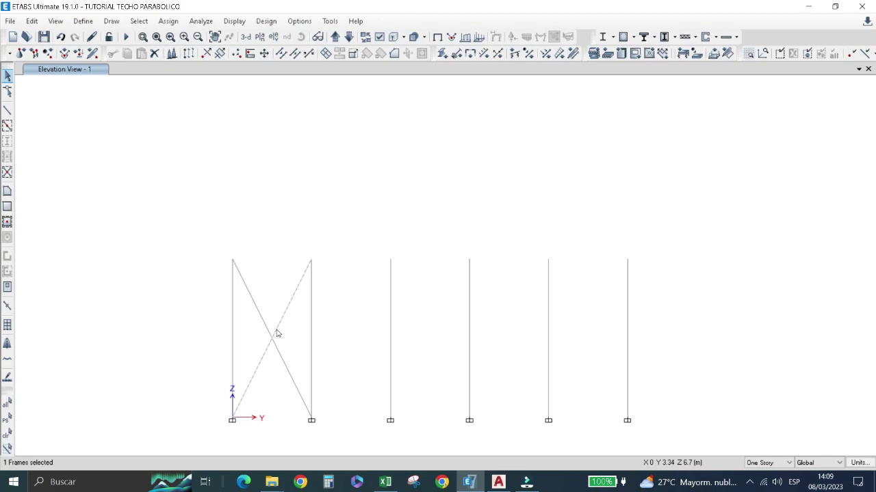
left_click(32, 20)
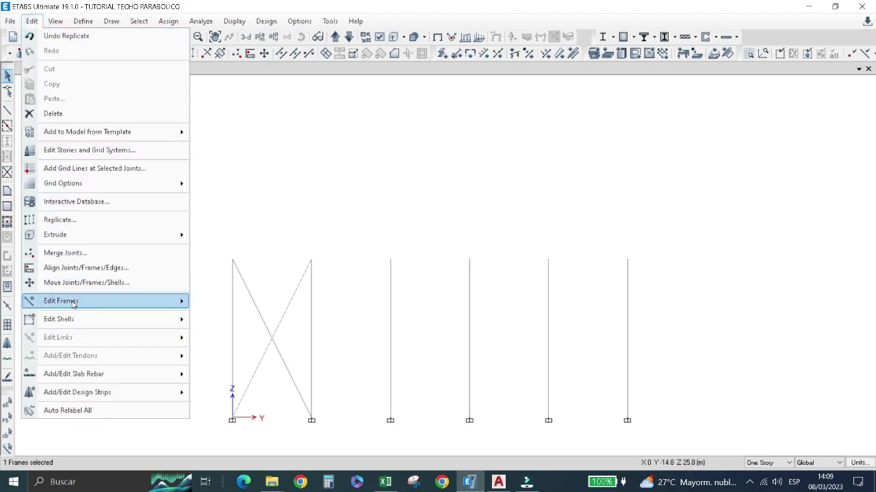
mouse_move(61, 300)
left_click(212, 301)
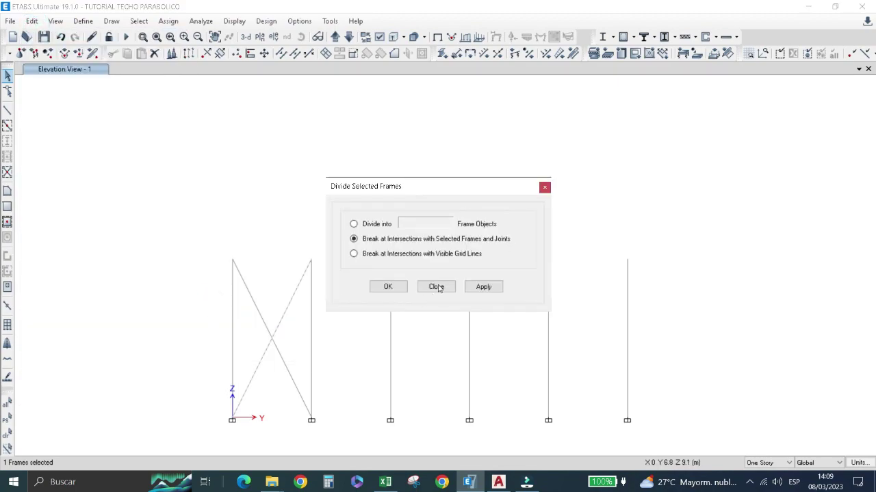
left_click(354, 223)
left_click(390, 287)
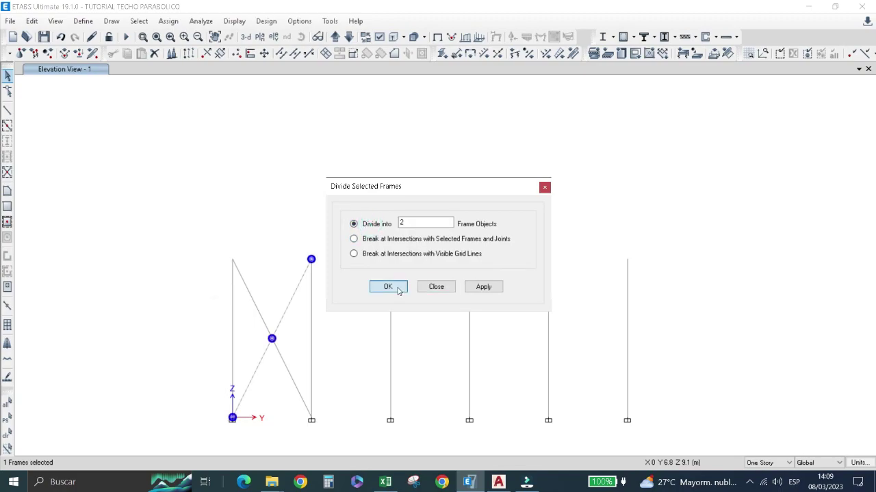
left_click(280, 324)
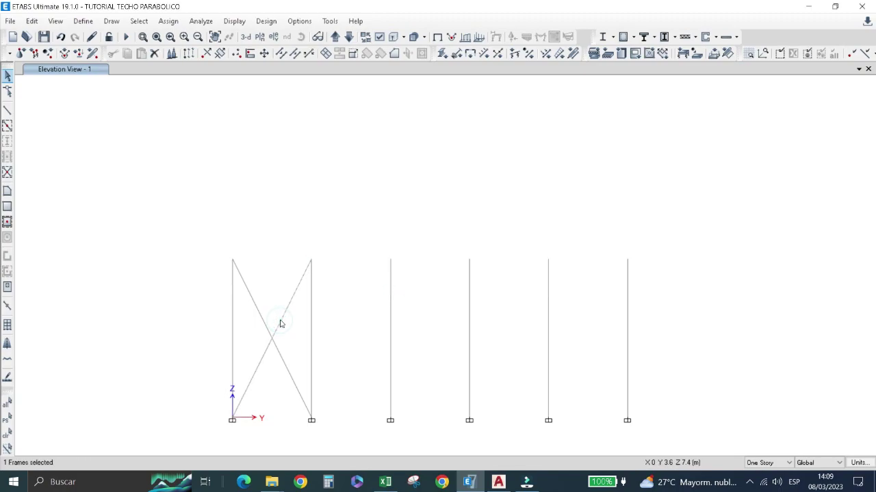
Replicate the selected X-brace linearly with a 24 m Y offset measured between column bases.
left_click(258, 363)
key("ctrl+q")
left_click_drag(294, 364, 262, 322)
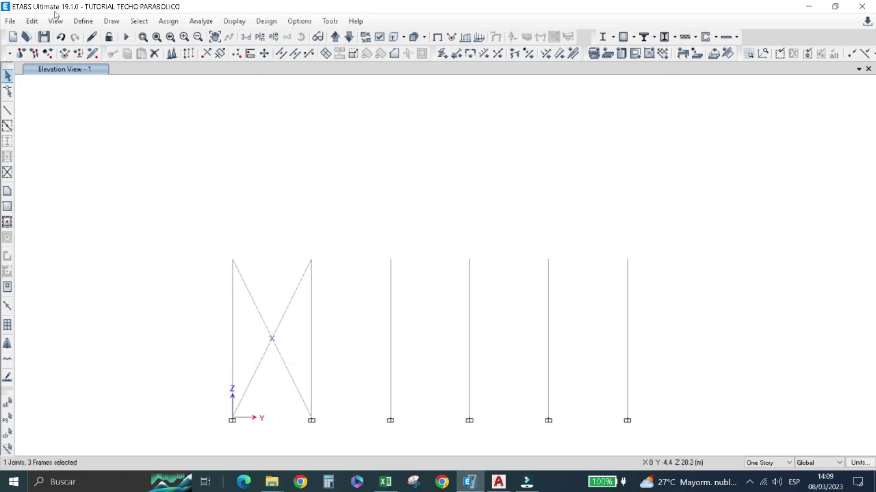
left_click(32, 20)
left_click(59, 220)
double_click(146, 188)
type("6")
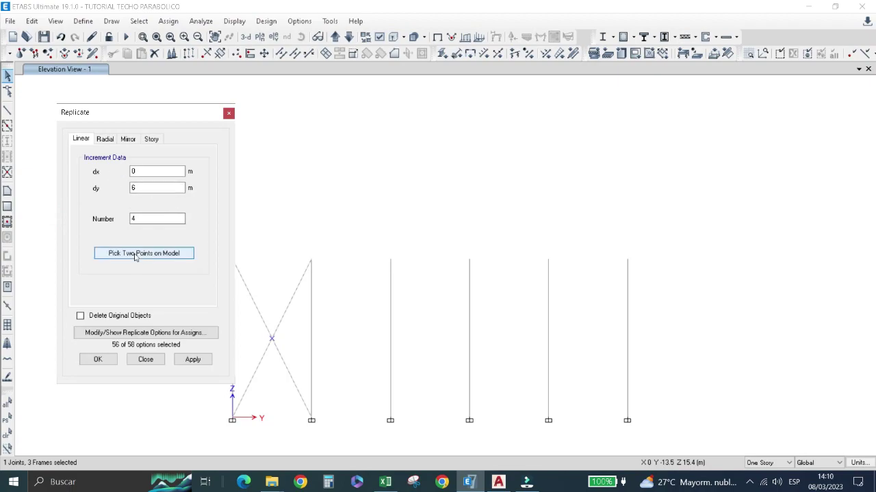
left_click(136, 254)
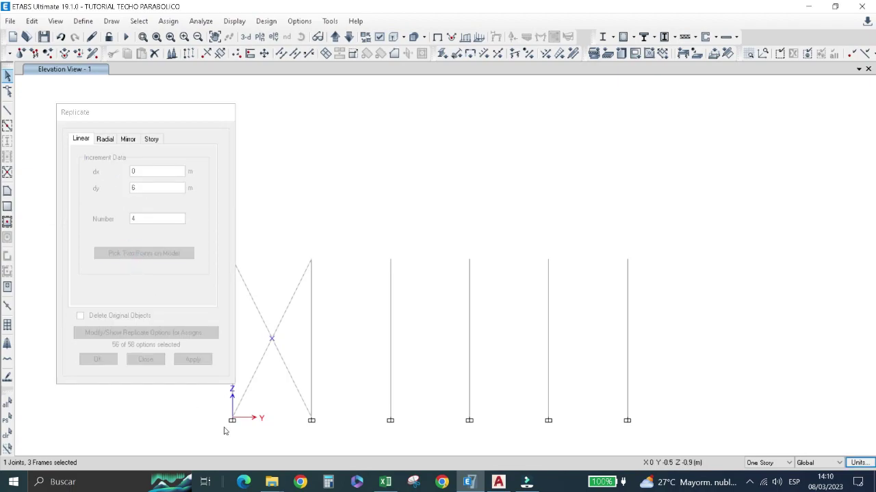
left_click(312, 420)
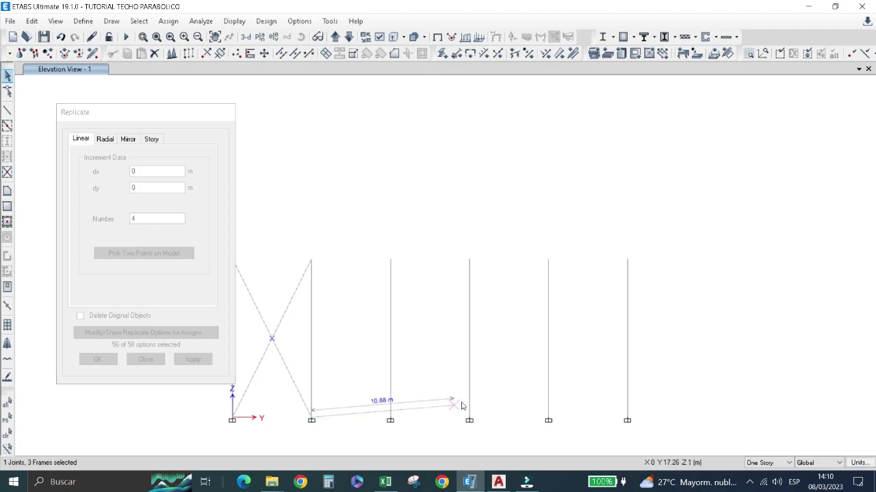
left_click(626, 420)
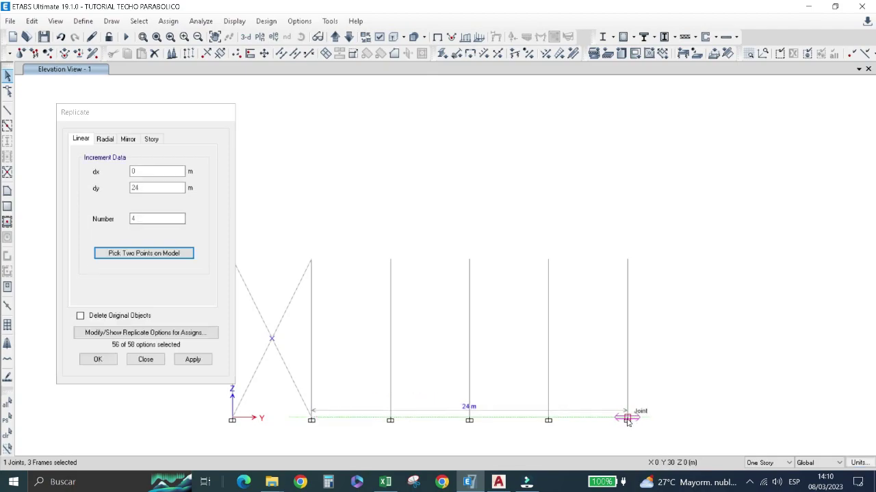
left_click(194, 359)
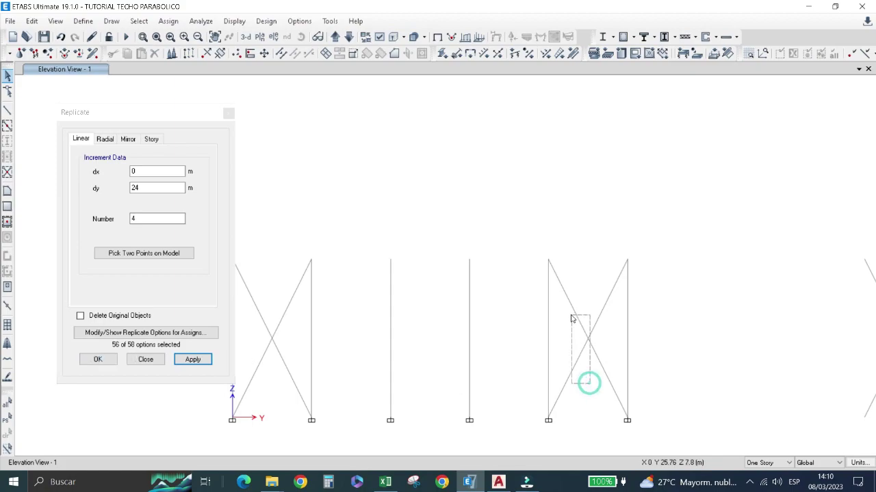
Select both X-braces and reapply the replicate with a re-entered Y offset and 1 copy.
left_click_drag(591, 388, 570, 315)
left_click_drag(298, 360, 252, 318)
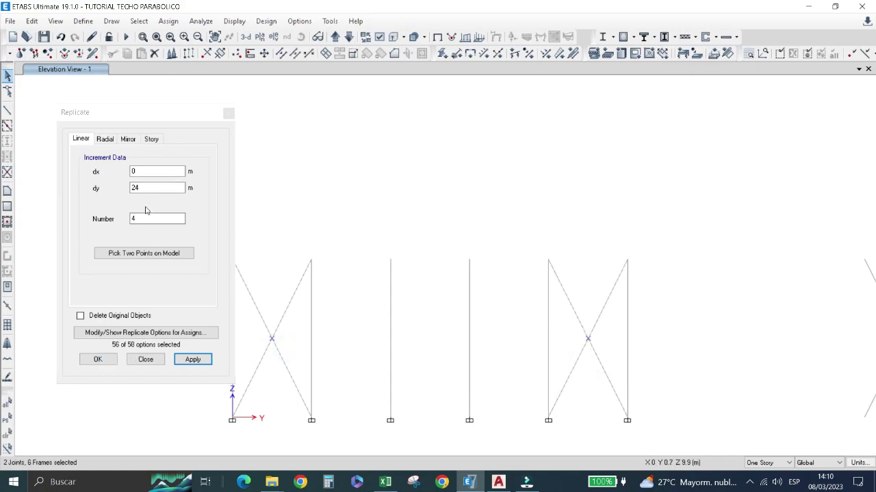
mouse_move(145, 188)
left_mouse_down()
mouse_move(125, 194)
mouse_move(122, 178)
left_mouse_up()
type("0")
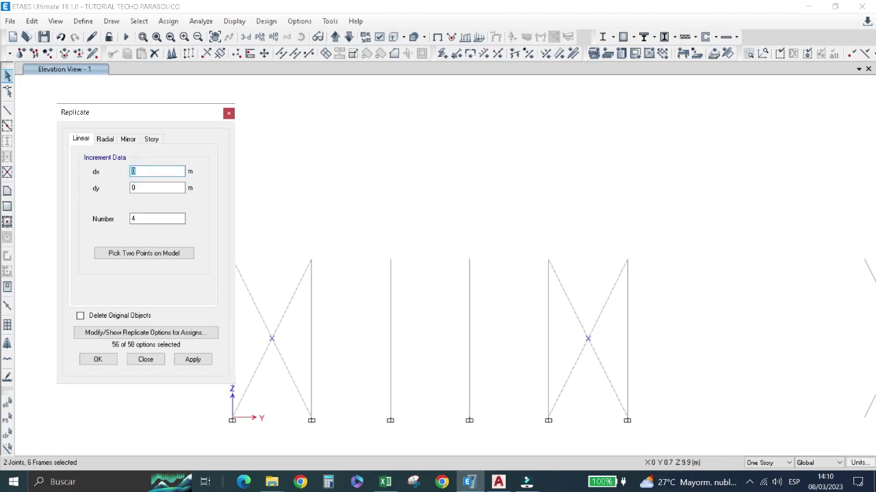
type("25")
double_click(131, 224)
type("1")
left_click(97, 361)
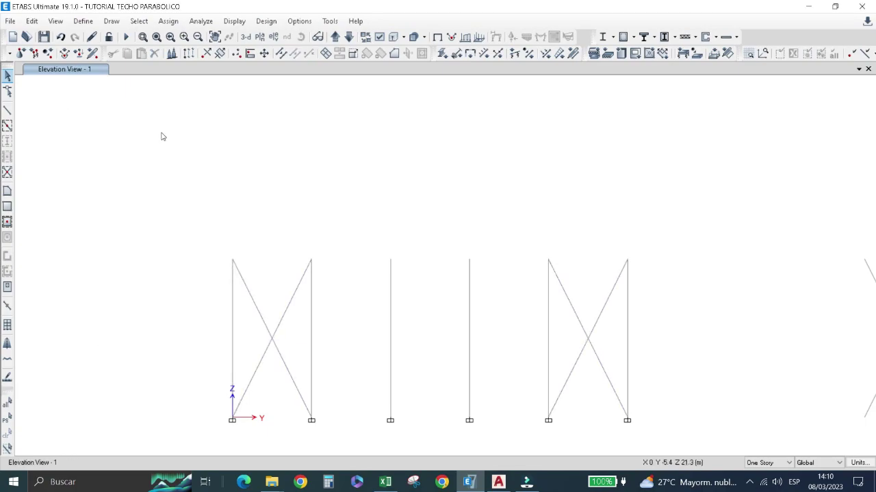
In the 3-D view, undo and redo the replication, then delete the stray X-braces.
left_click(249, 38)
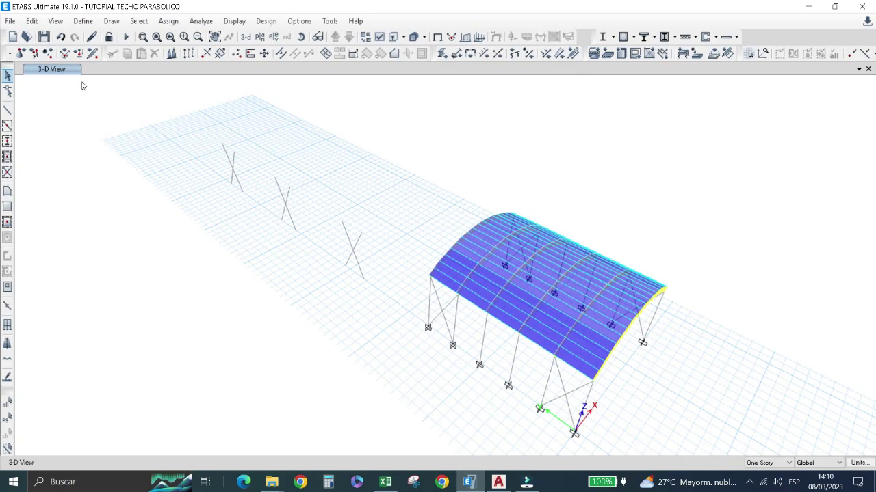
left_click(62, 39)
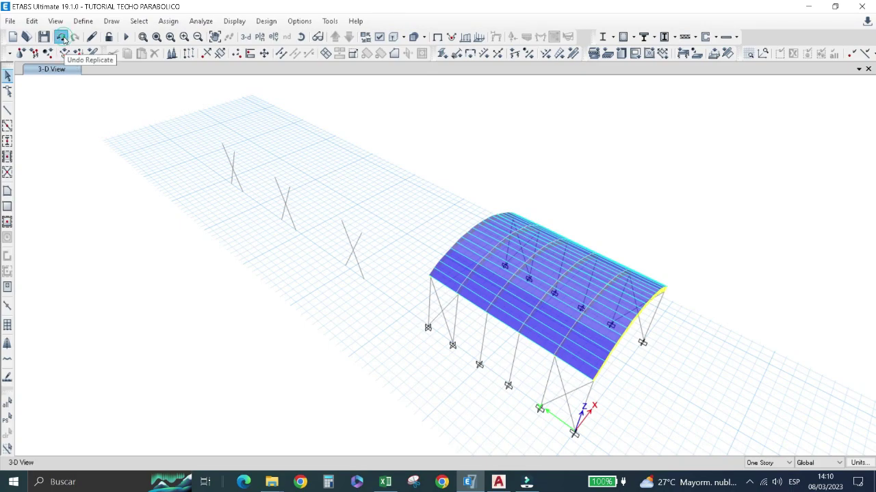
left_click(61, 39)
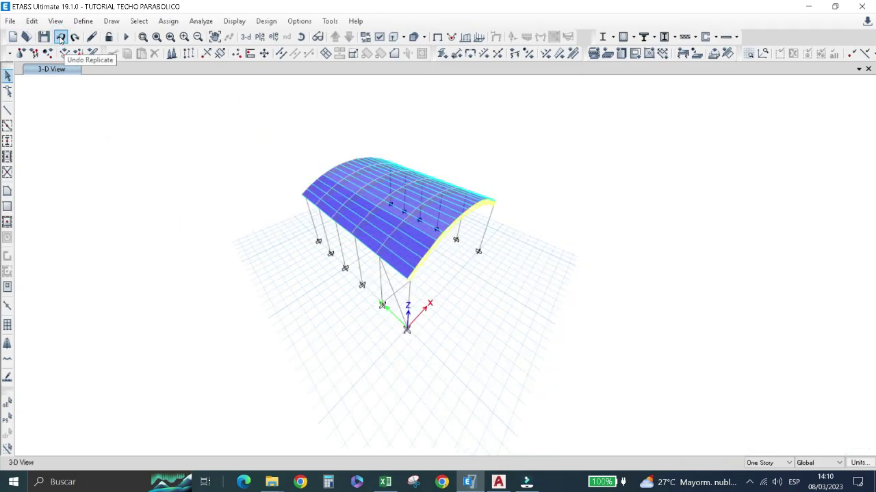
left_click(75, 37)
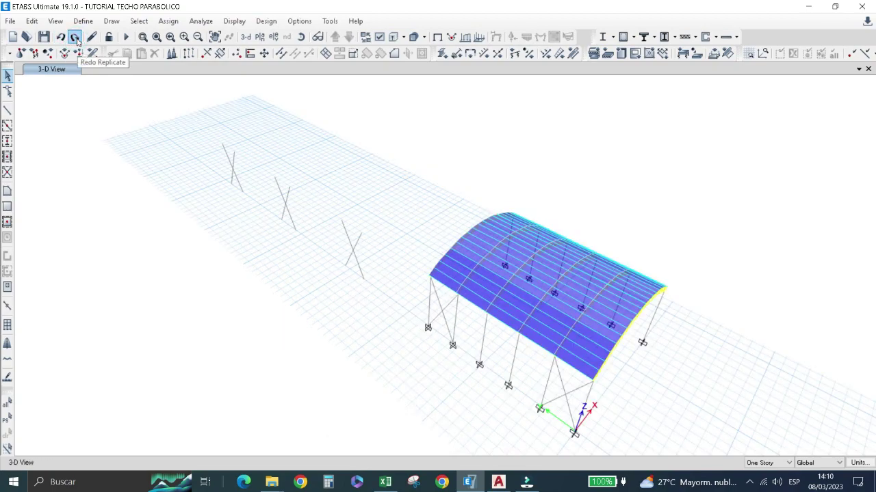
left_click_drag(372, 291, 184, 152)
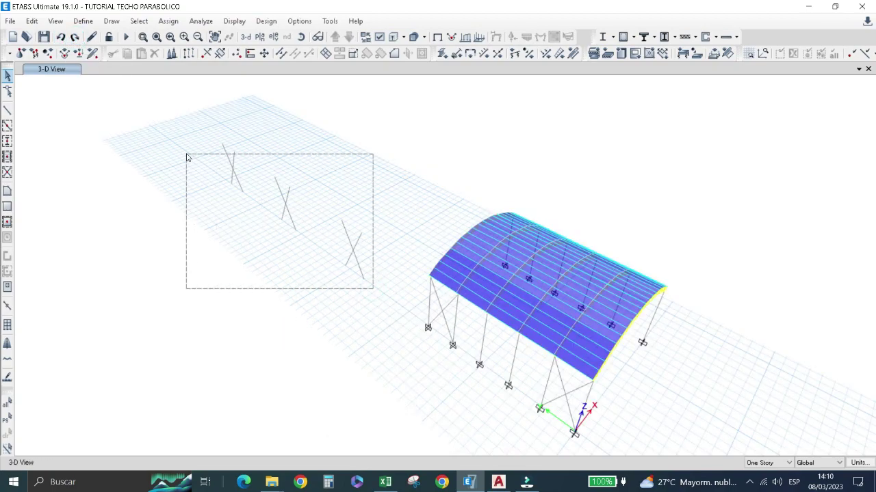
left_click(32, 21)
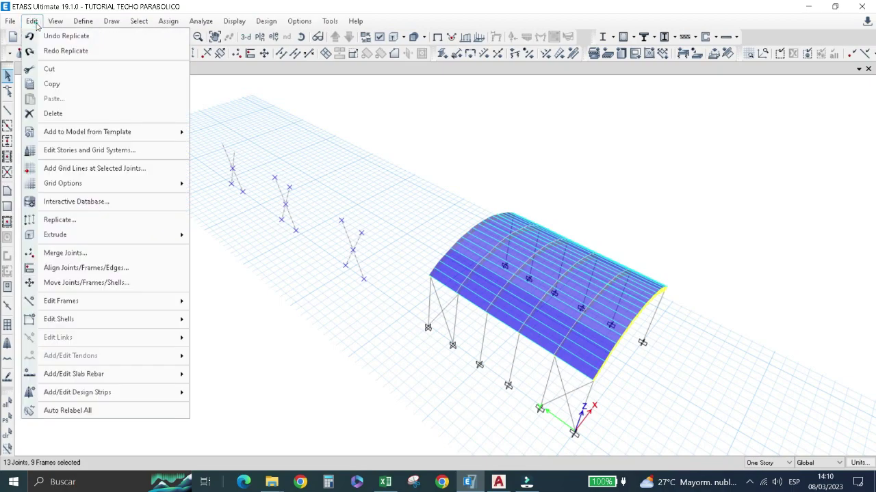
left_click(57, 114)
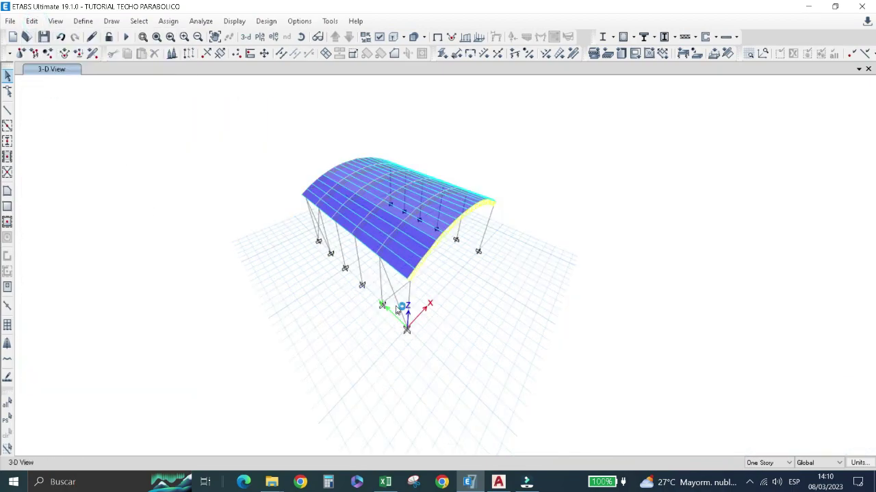
Replicate the end-bay bracing 25 m along X to the opposite end and inspect it in 3-D.
left_click_drag(411, 308, 389, 287)
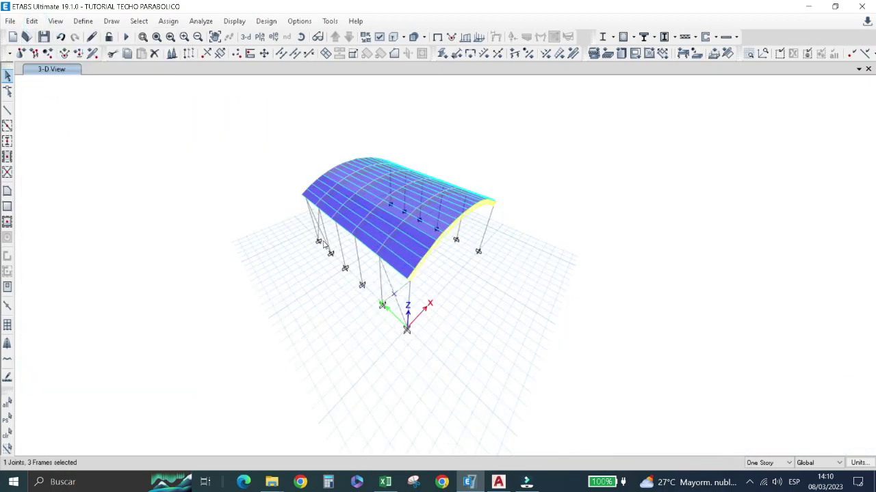
left_click(301, 36)
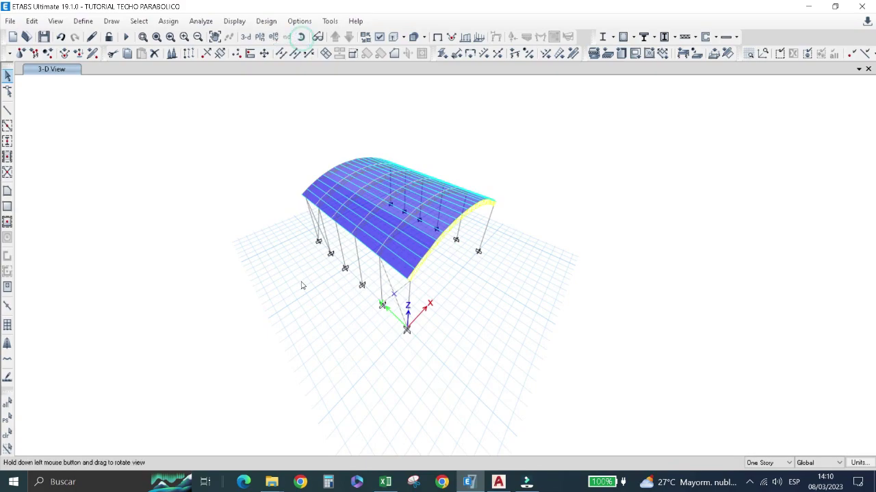
left_click_drag(301, 286, 319, 250)
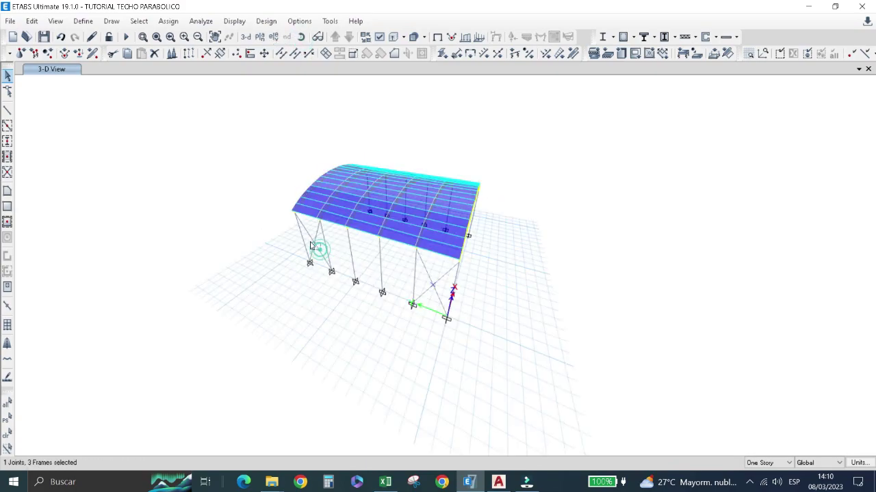
left_click(311, 245)
left_click(31, 21)
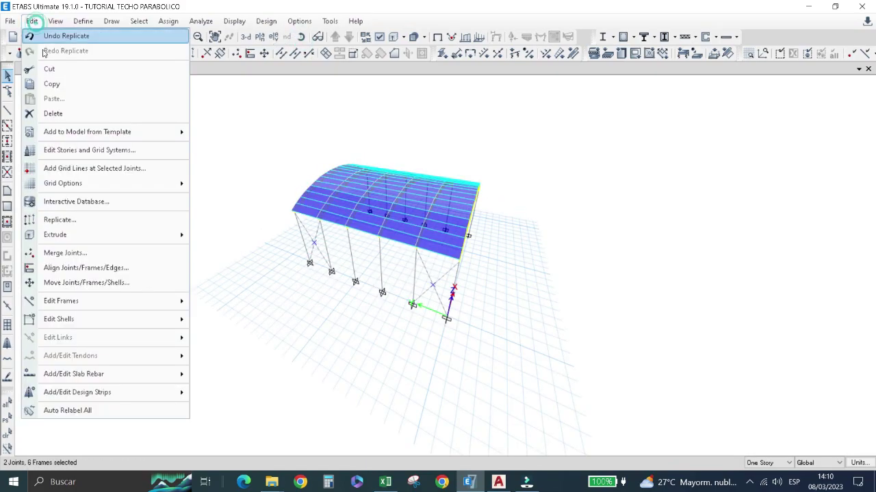
left_click(75, 221)
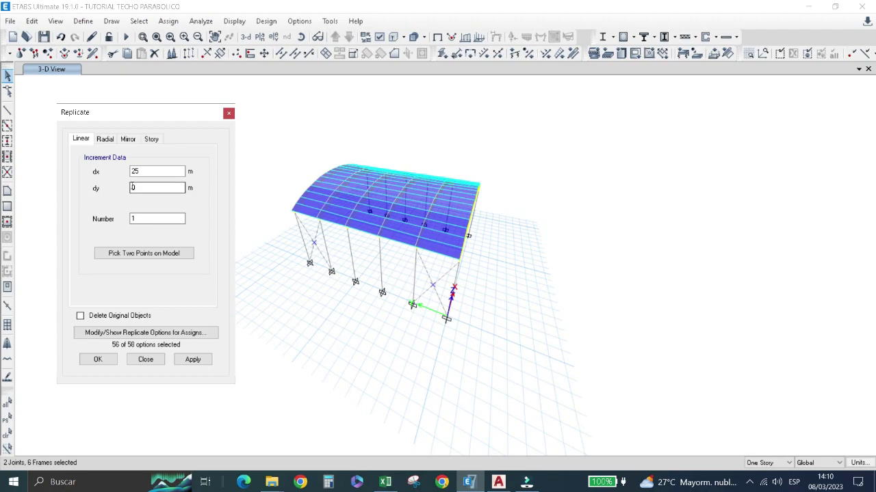
left_click(195, 363)
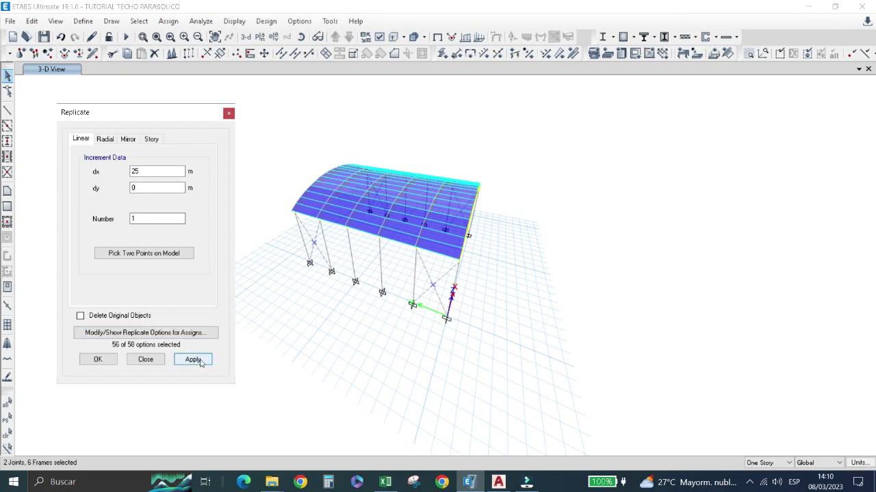
left_click(200, 364)
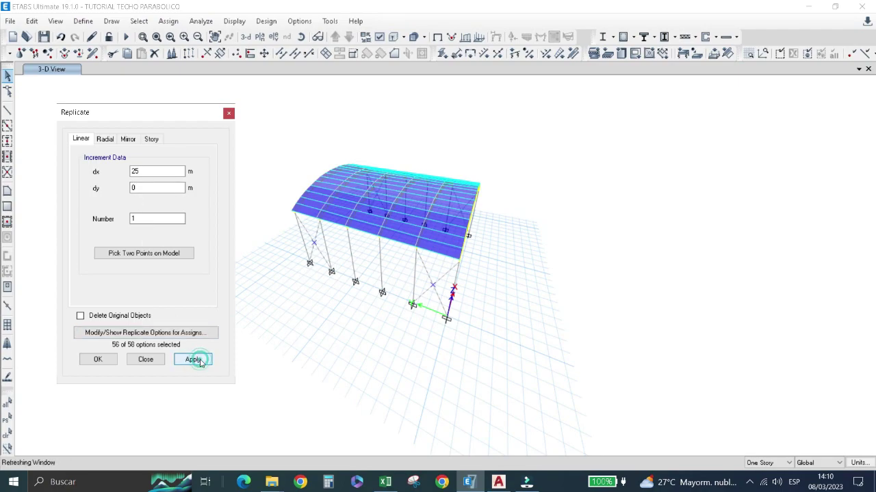
left_click(94, 357)
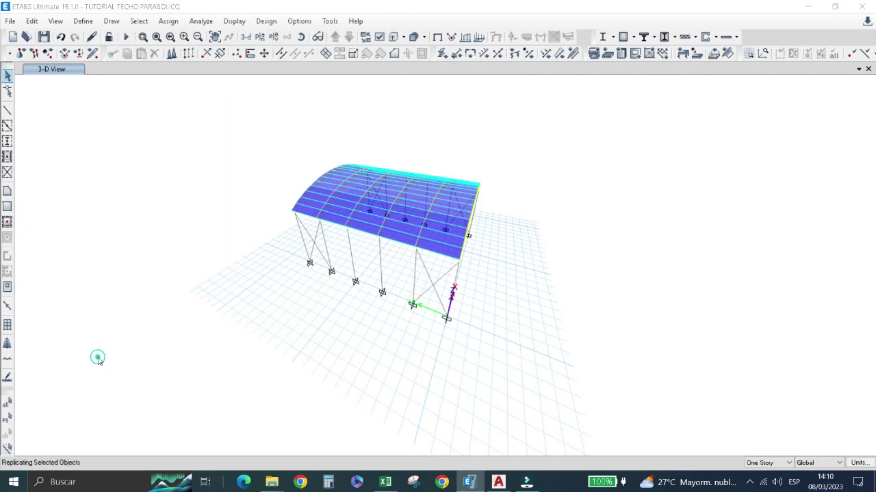
left_click(302, 37)
mouse_move(332, 278)
left_mouse_down()
mouse_move(107, 228)
mouse_move(318, 252)
mouse_move(327, 267)
left_mouse_up()
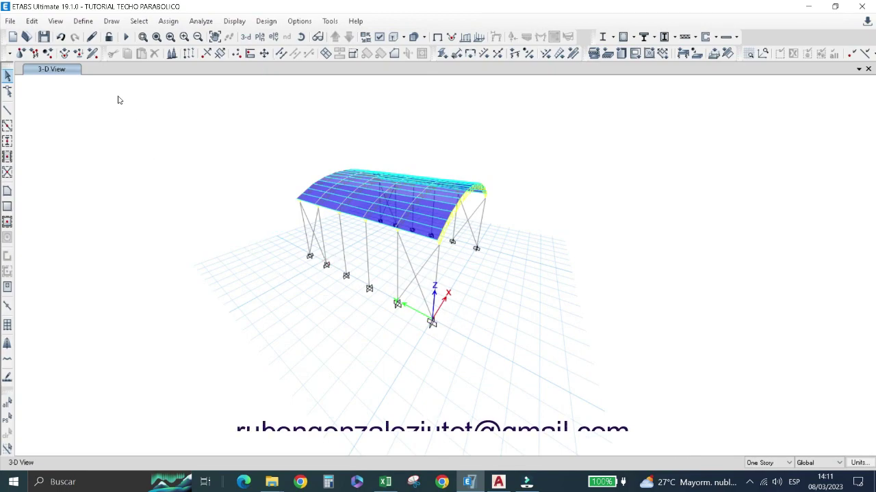
left_click(301, 36)
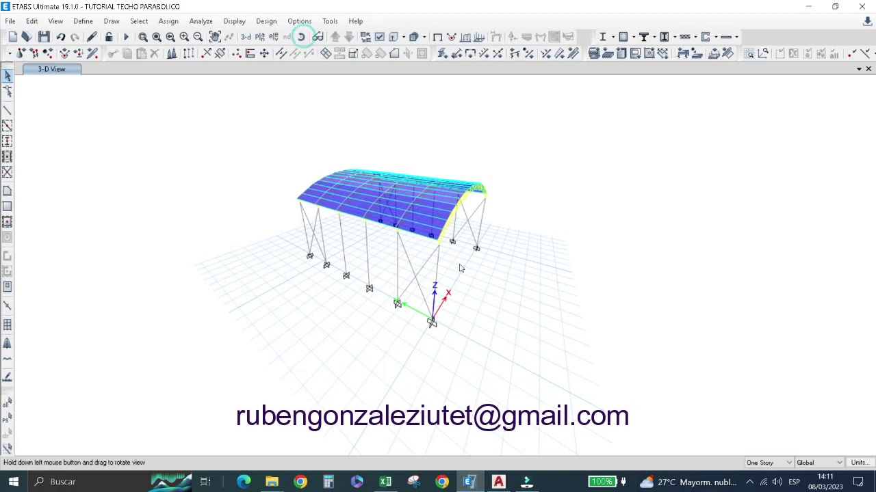
left_click_drag(461, 257, 442, 264)
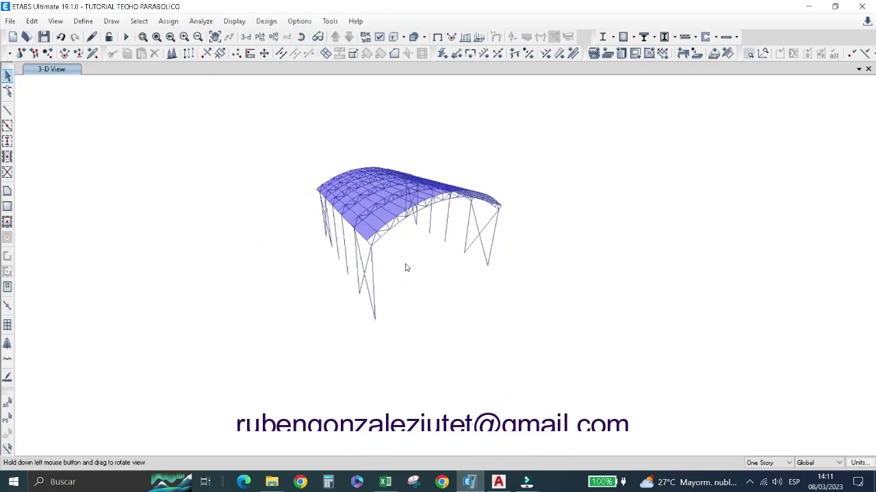
left_click_drag(442, 263, 445, 269)
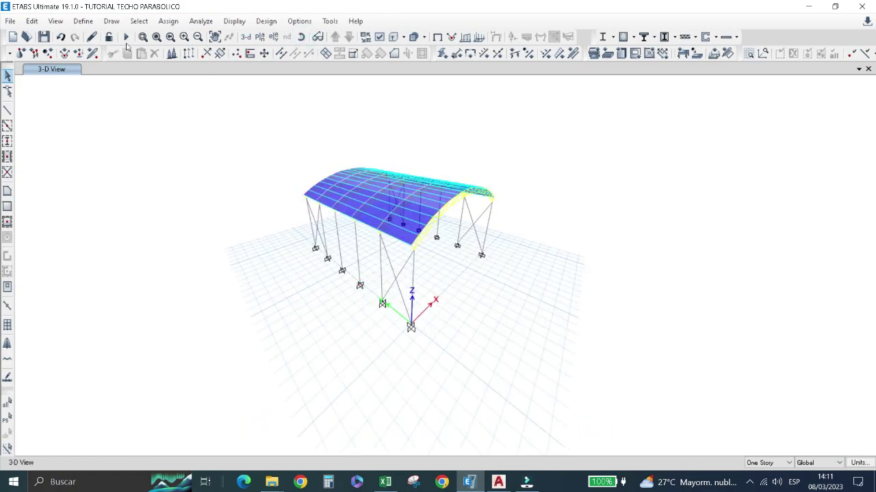
Rename the T-C 6"*6" e= 4.00 mm tube section to T-C 8'' 8'' e= 4.00 mm.
left_click(83, 21)
mouse_move(118, 54)
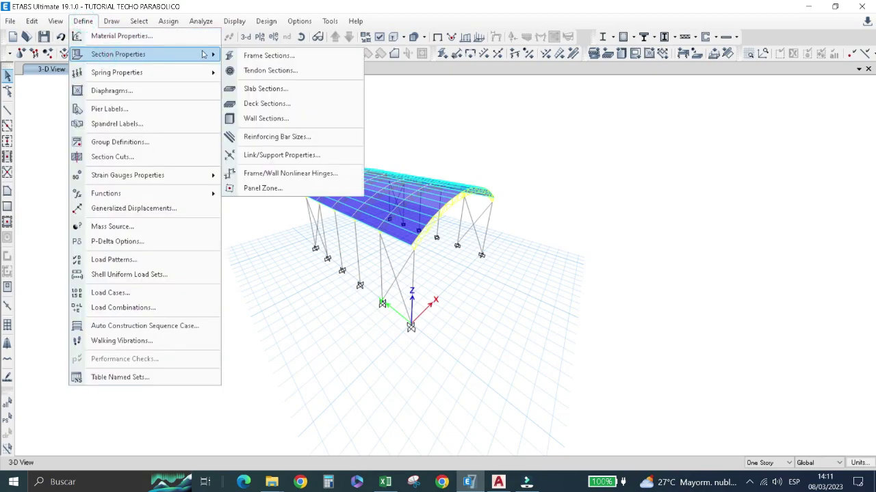
left_click(264, 57)
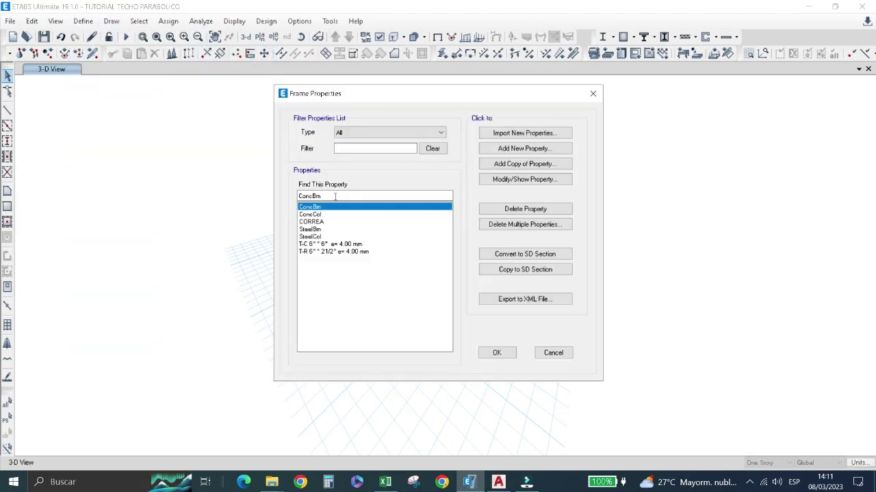
left_click(316, 244)
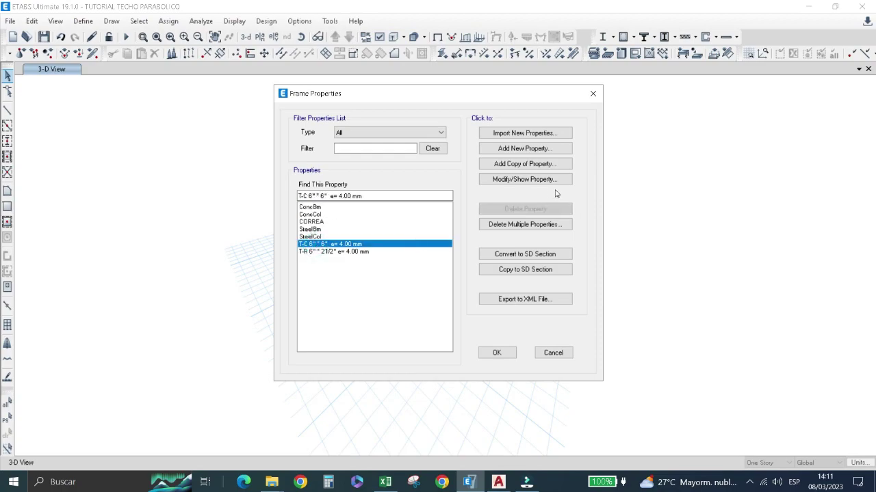
left_click(534, 180)
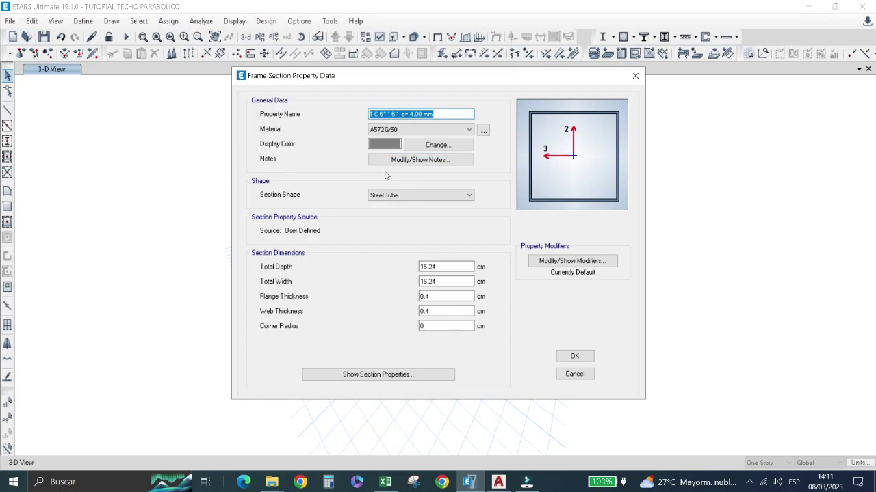
left_click(399, 115)
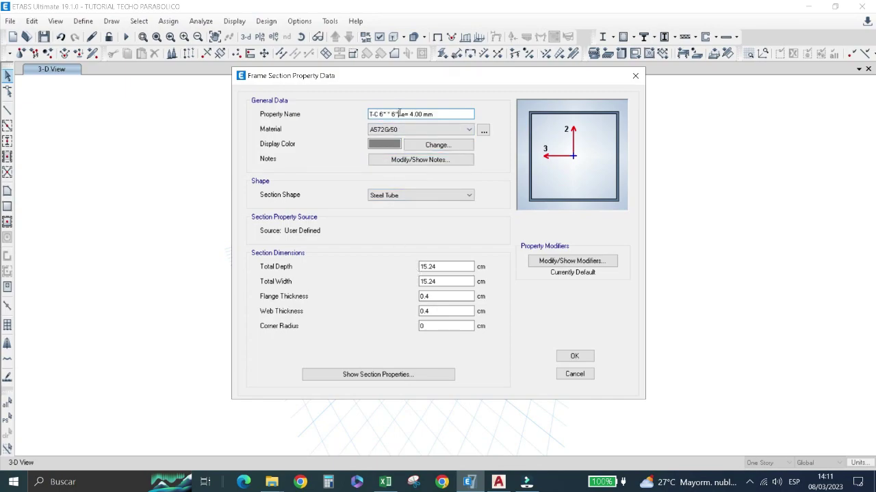
key("BackSpace")
key("BackSpace")
key("BackSpace")
key("BackSpace")
key("BackSpace")
key("BackSpace")
key("BackSpace")
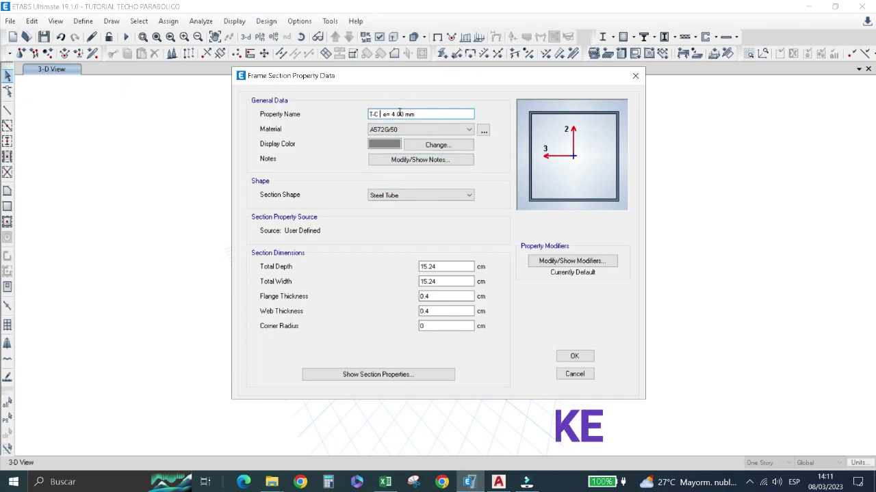
type("8")
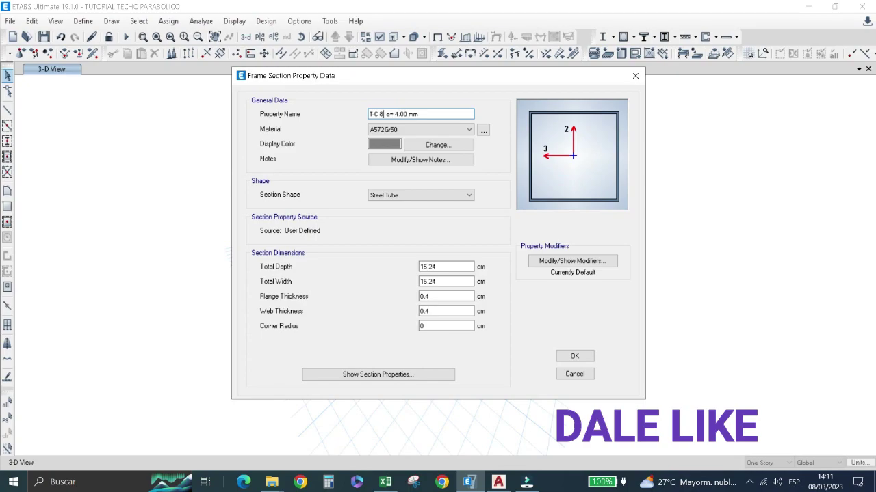
type("\" \" ")
type("8")
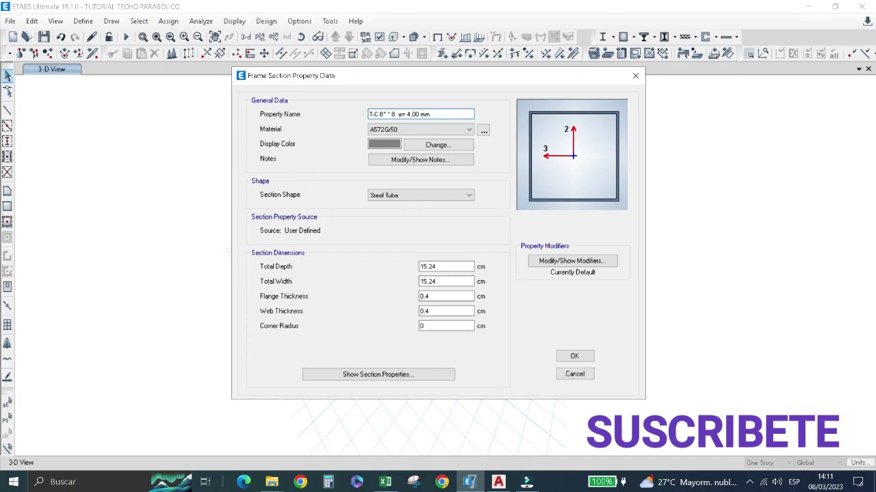
type("\"")
Set the tube's total depth to 20.3 and total width to 20.32 cm, and confirm.
double_click(444, 266)
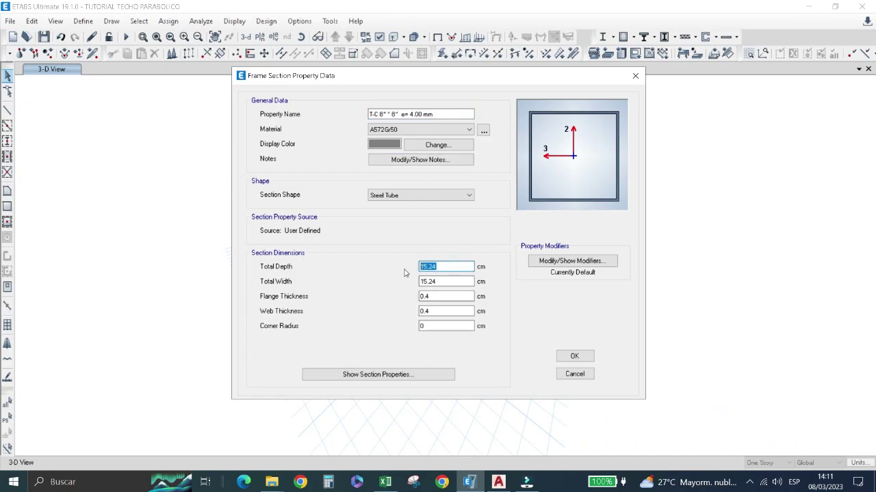
type("2")
type("0.3")
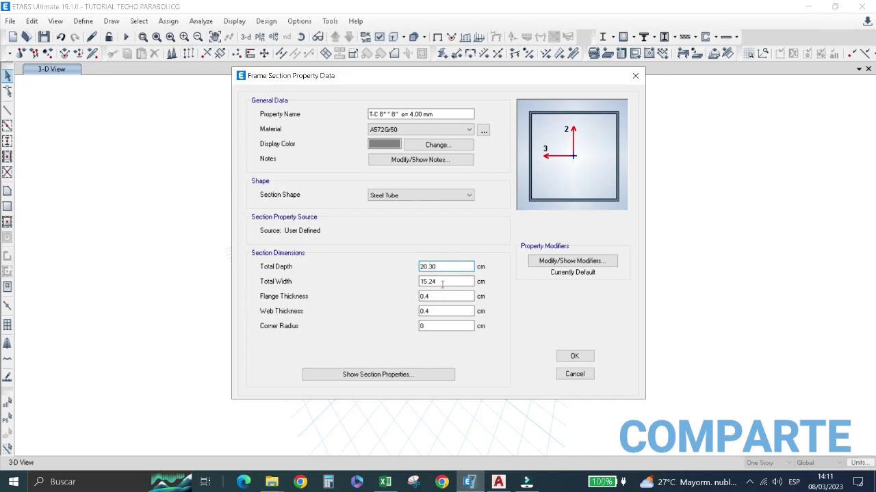
double_click(444, 282)
type("20.3")
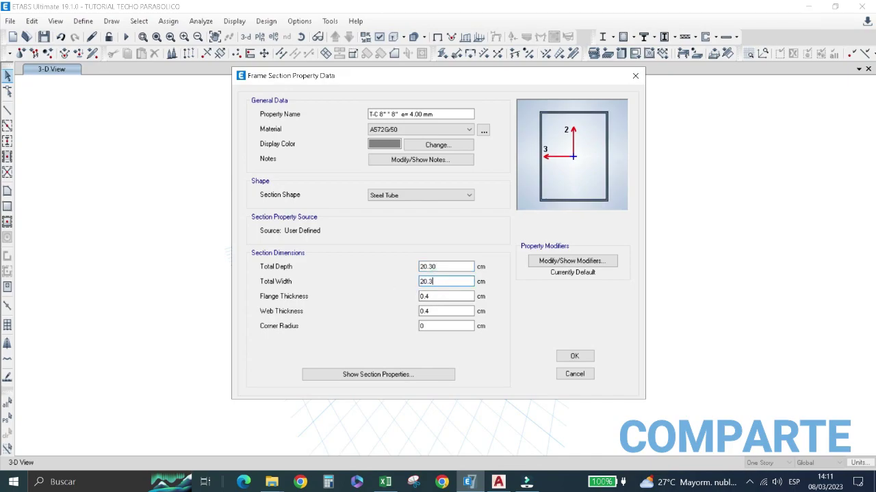
type("2")
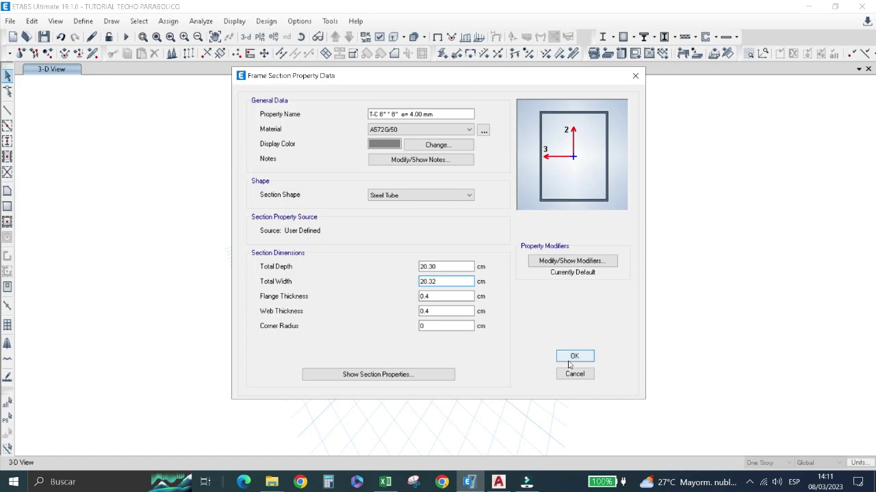
left_click(574, 356)
left_click(497, 353)
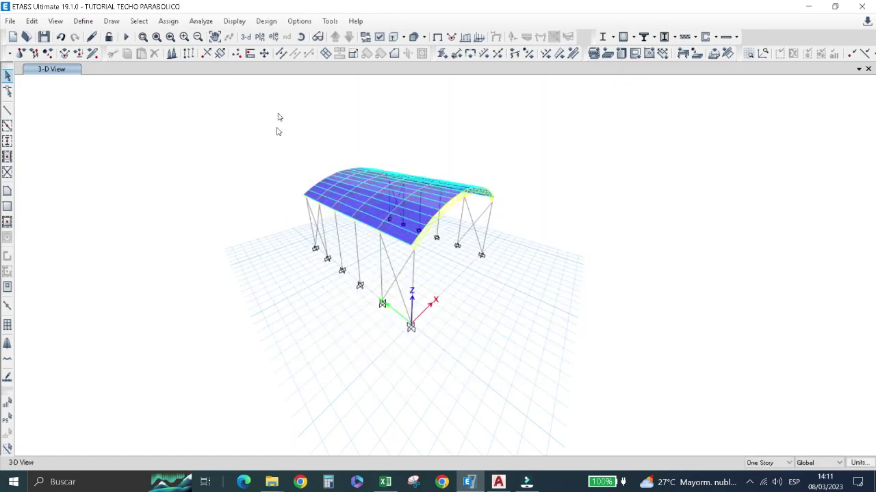
Orbit the 3-D view and run the analysis, showing PP displacements from -4.28 to 1.01 cm.
left_click(301, 37)
mouse_move(412, 335)
left_mouse_down()
mouse_move(363, 342)
mouse_move(365, 316)
mouse_move(408, 348)
left_mouse_up()
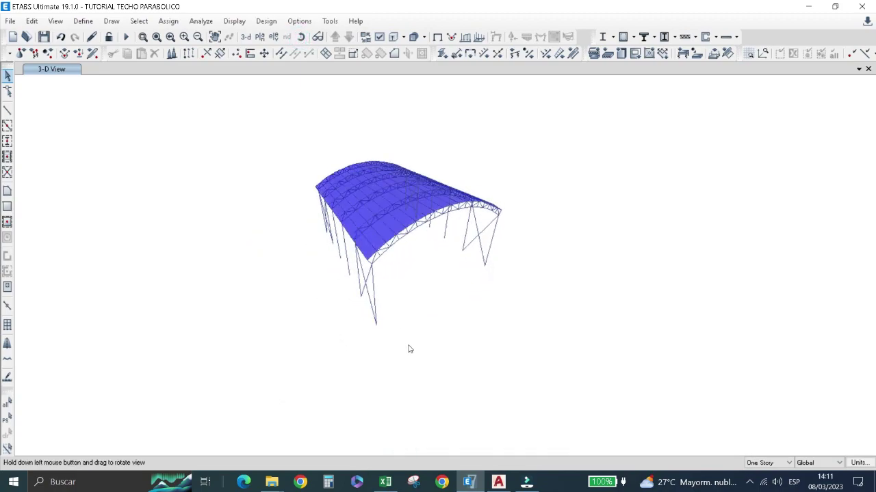
left_click(126, 37)
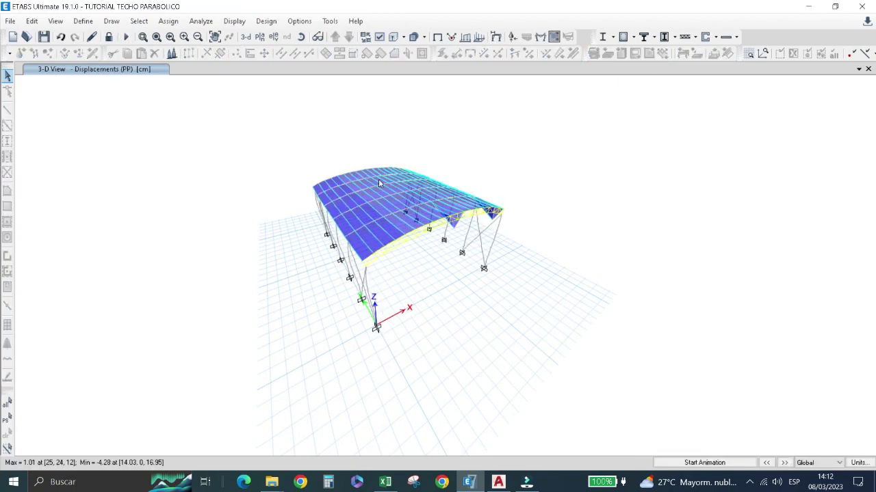
Show the deformed shape for load case SX, reaching a 10.07 cm maximum displacement.
left_click(496, 37)
left_click(402, 87)
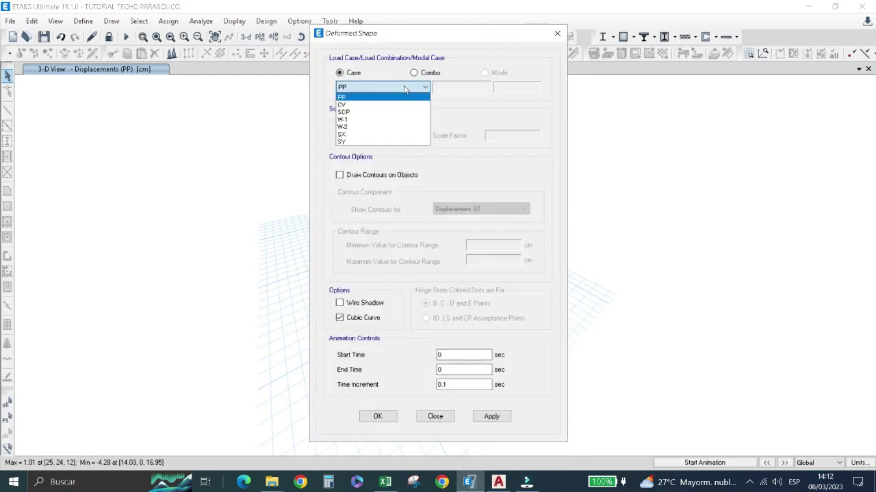
left_click(382, 135)
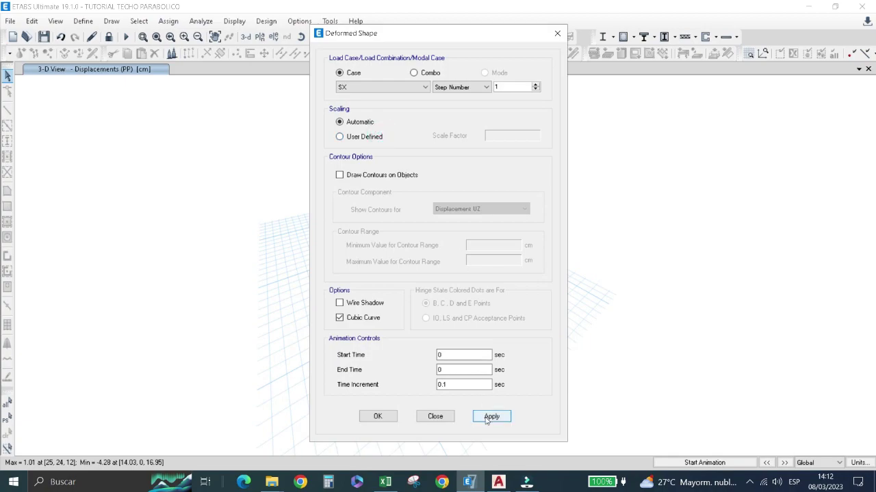
left_click(491, 416)
left_click_drag(458, 34, 707, 52)
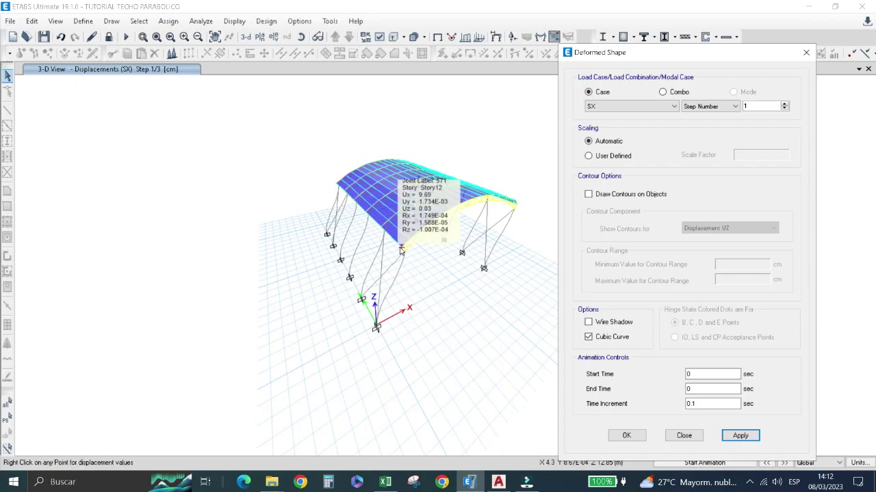
Change the Translational Displ display unit to mm, then bring up the Excel drift workbook.
left_click(806, 55)
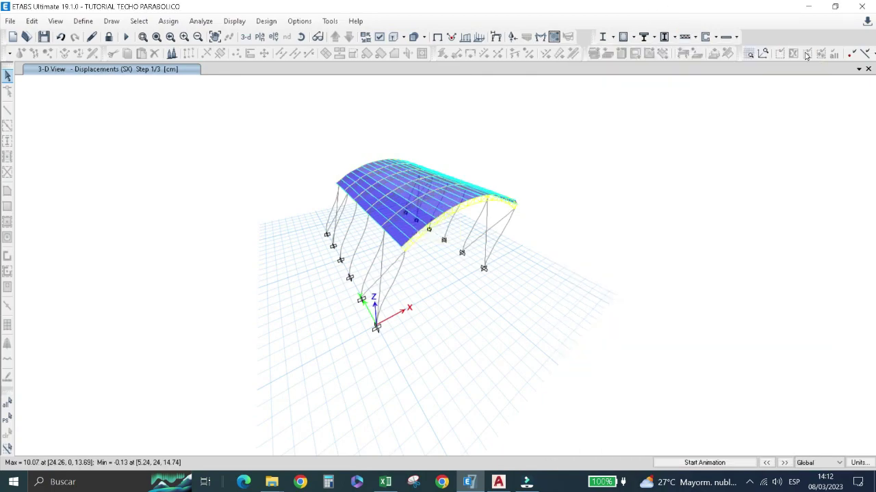
left_click(859, 463)
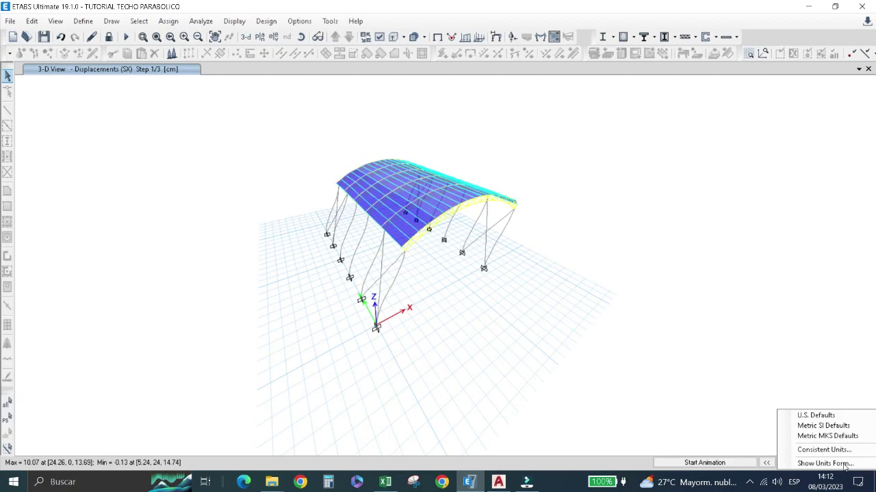
left_click(845, 465)
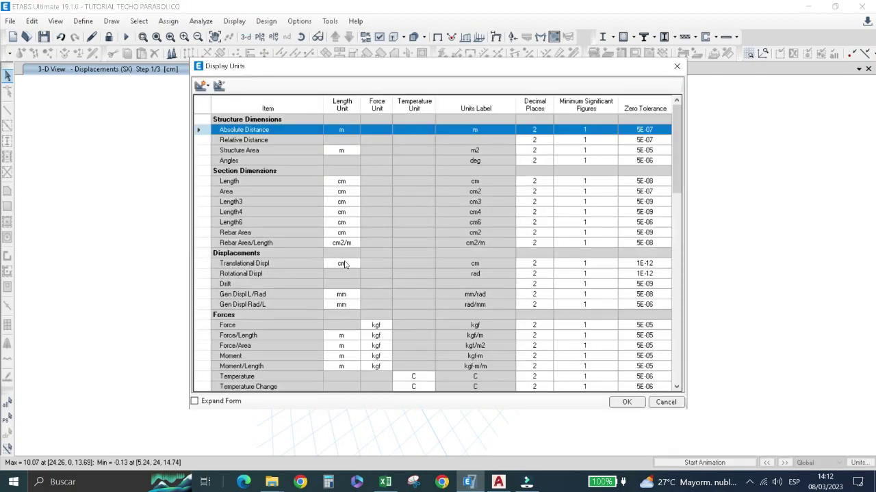
left_click(351, 266)
left_click(354, 264)
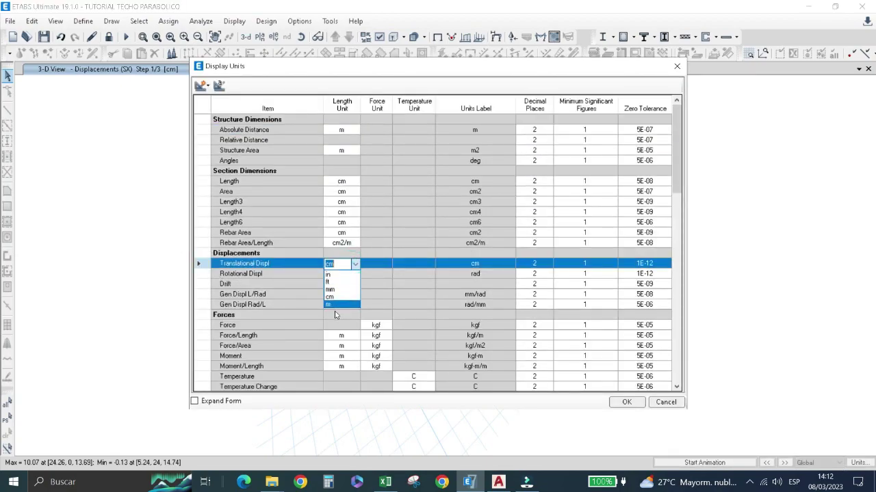
left_click(330, 290)
left_click(626, 402)
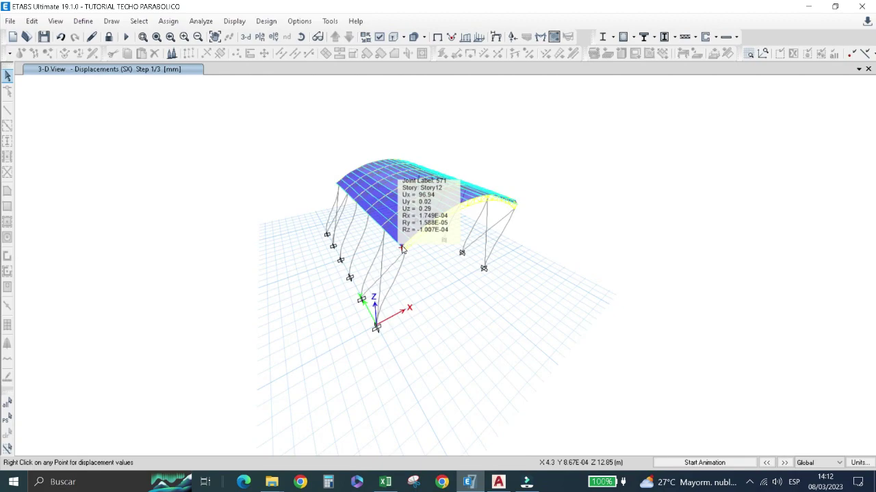
left_click(385, 482)
Enter 96.94 as the Sx displacement in B170, review drifts in D170 and B173, then return to ETABS.
scroll(184, 271, "up", 2)
scroll(184, 274, "up", 1)
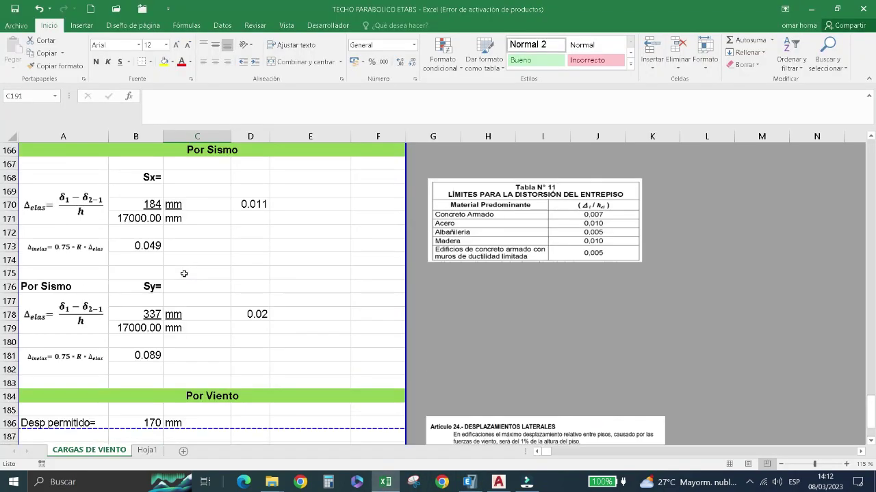
left_click(146, 203)
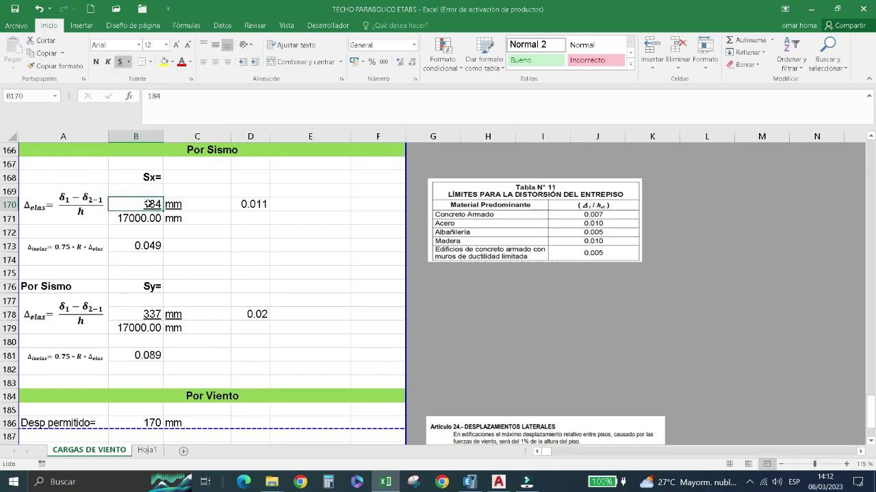
type("96.")
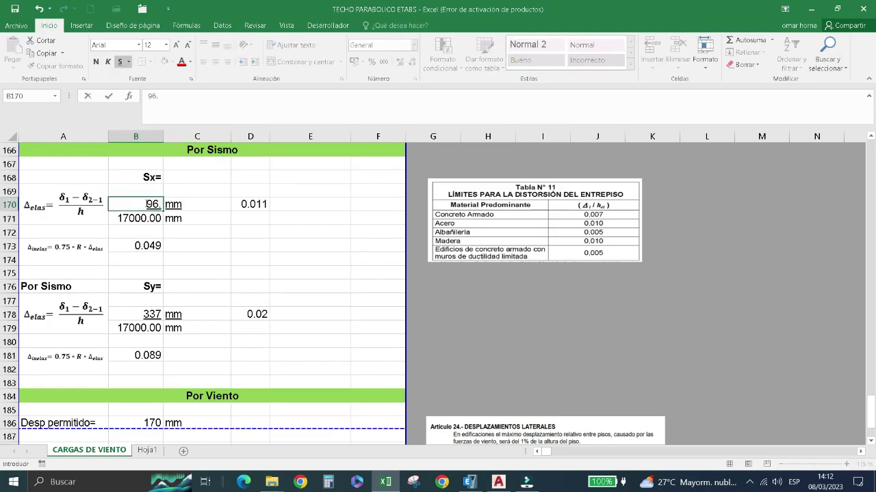
type("94")
left_click(259, 246)
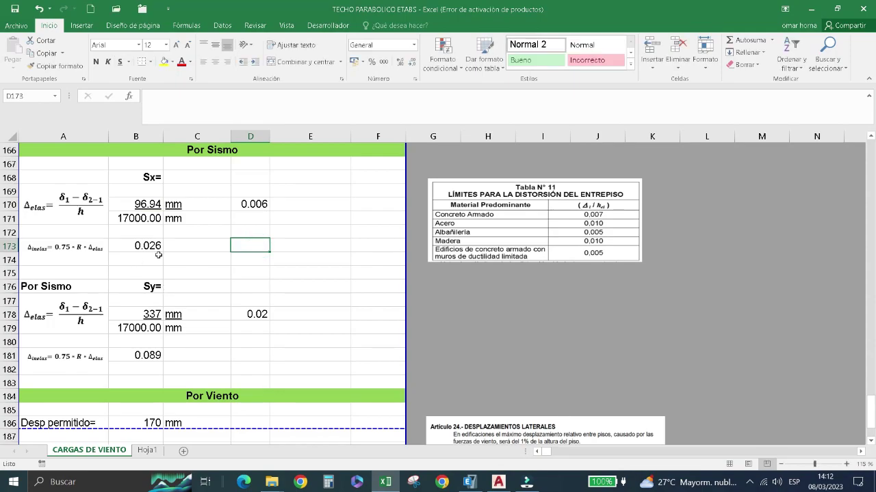
left_click(250, 204)
left_click(138, 253)
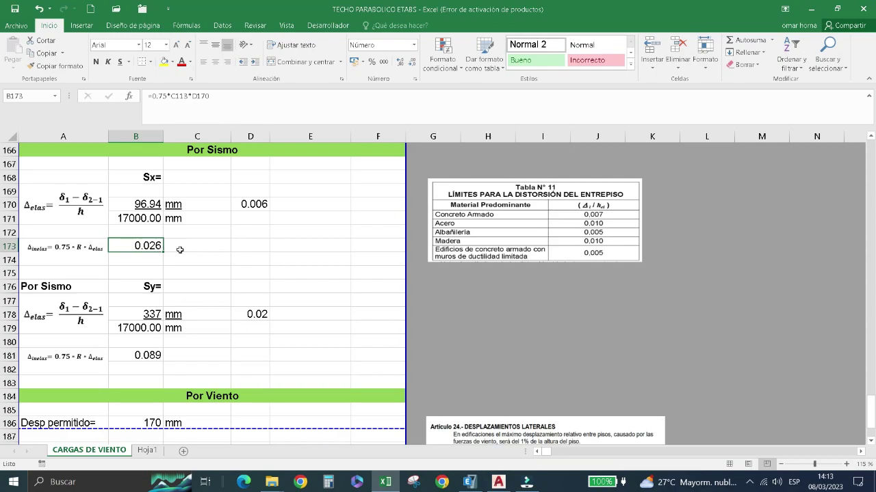
left_click(470, 484)
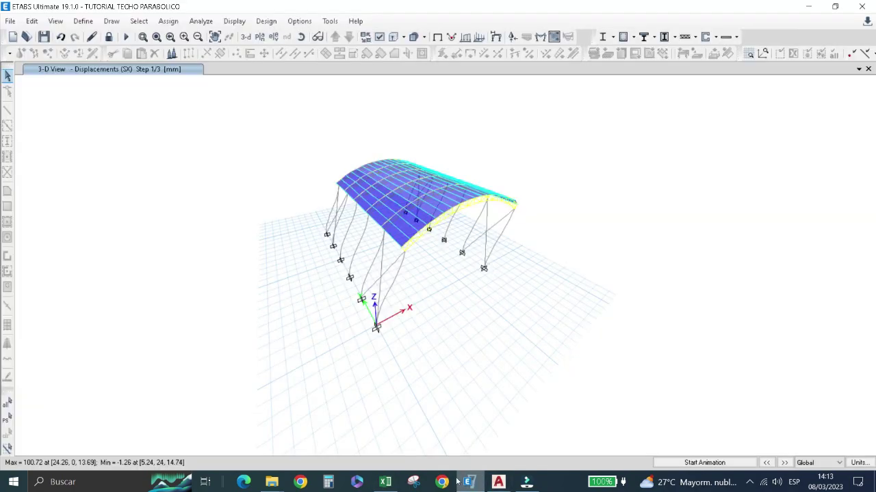
left_click(494, 36)
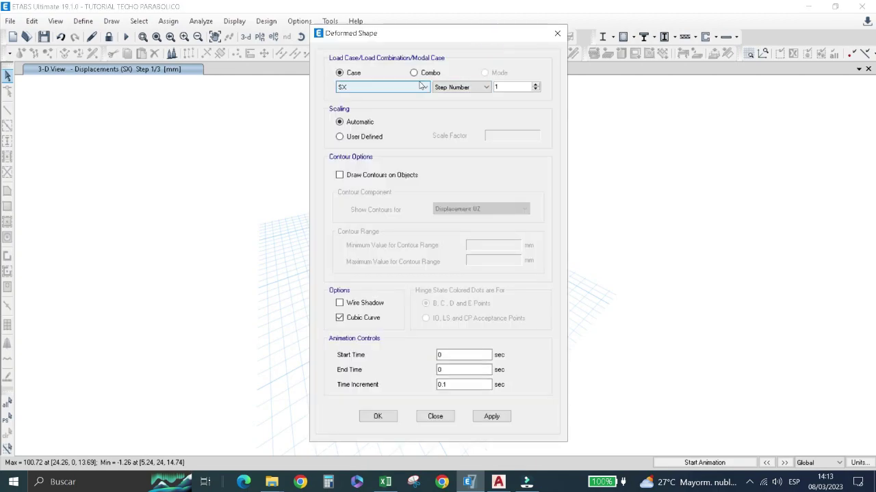
left_click(418, 87)
left_click(387, 137)
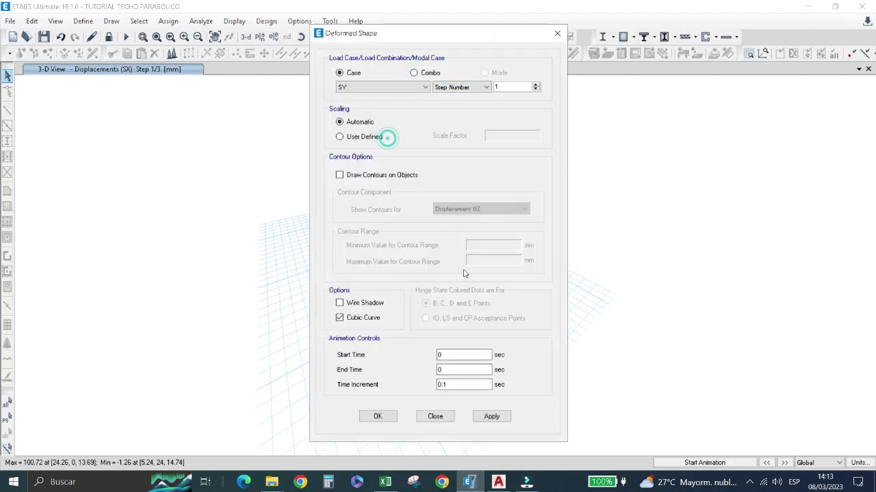
left_click(491, 416)
left_click_drag(465, 41, 563, 43)
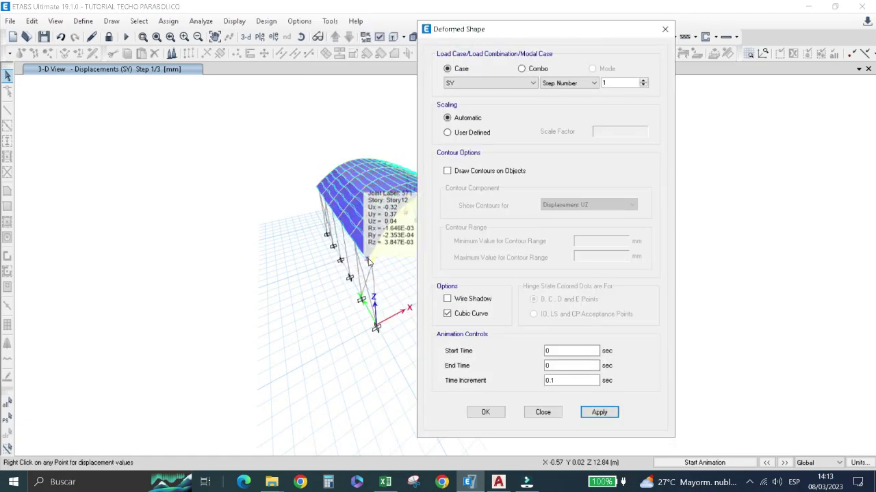
mouse_move(368, 261)
left_click_drag(543, 34, 749, 43)
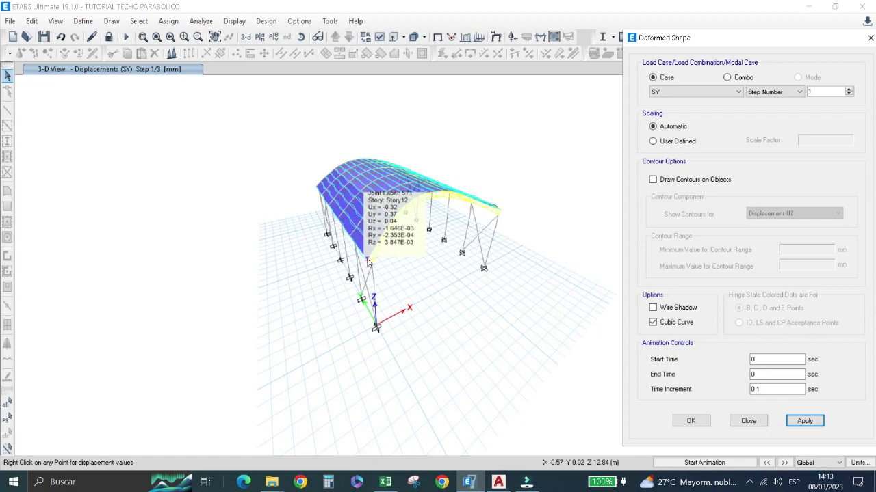
left_click(711, 92)
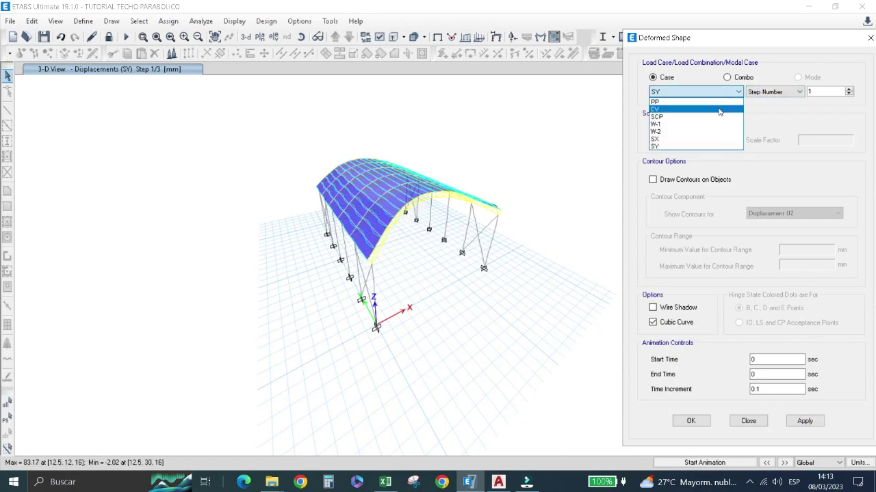
left_click(698, 137)
left_click(804, 421)
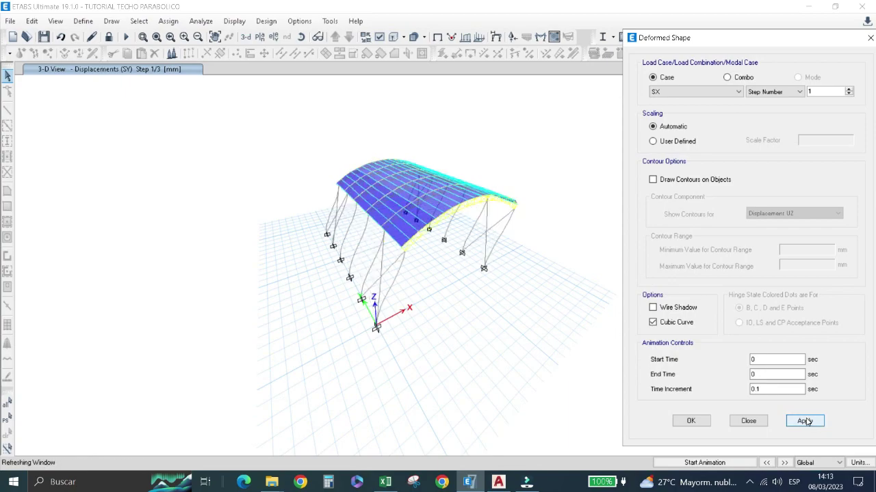
right_click(403, 249)
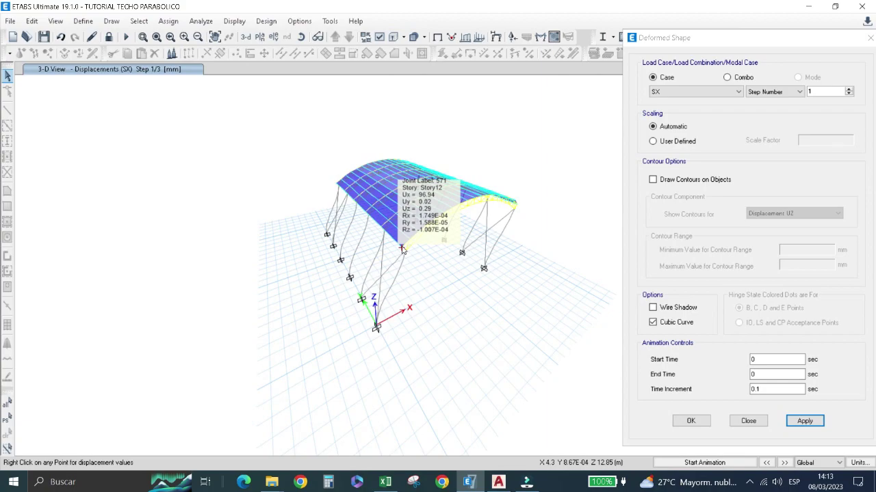
left_click(869, 38)
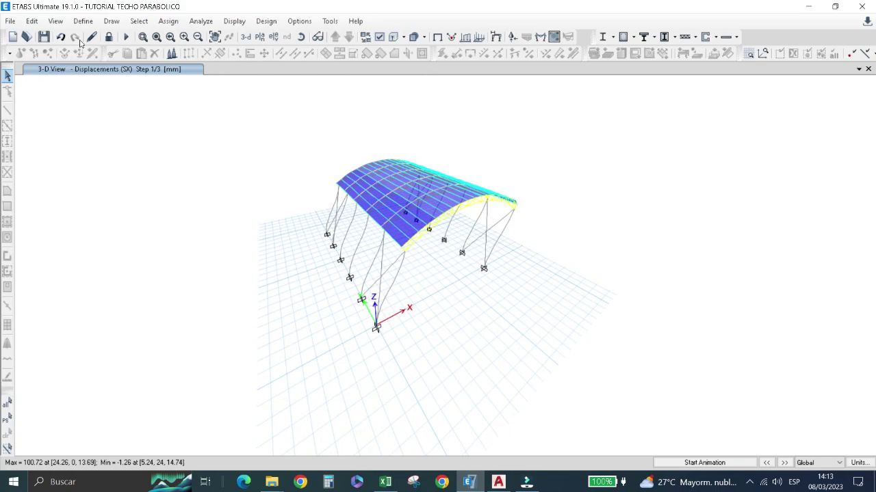
Unlock the model, discarding analysis results, orbit the 3-D view and select a frame member.
left_click(108, 37)
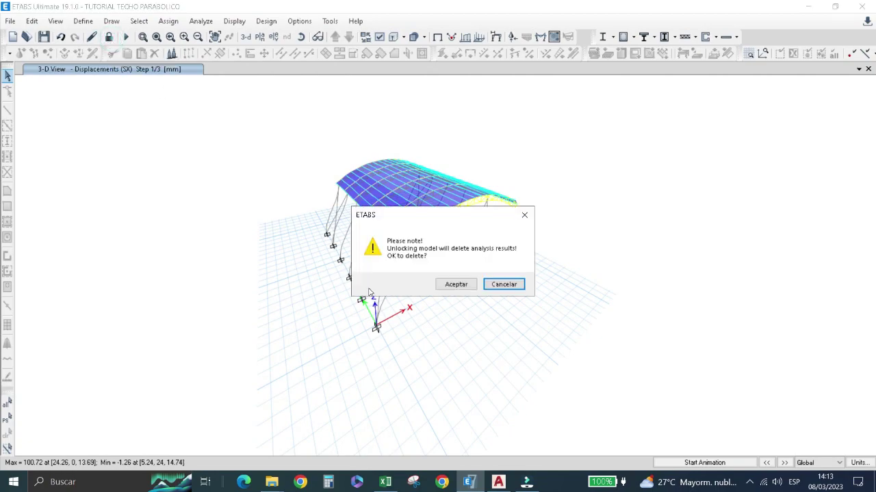
left_click(455, 284)
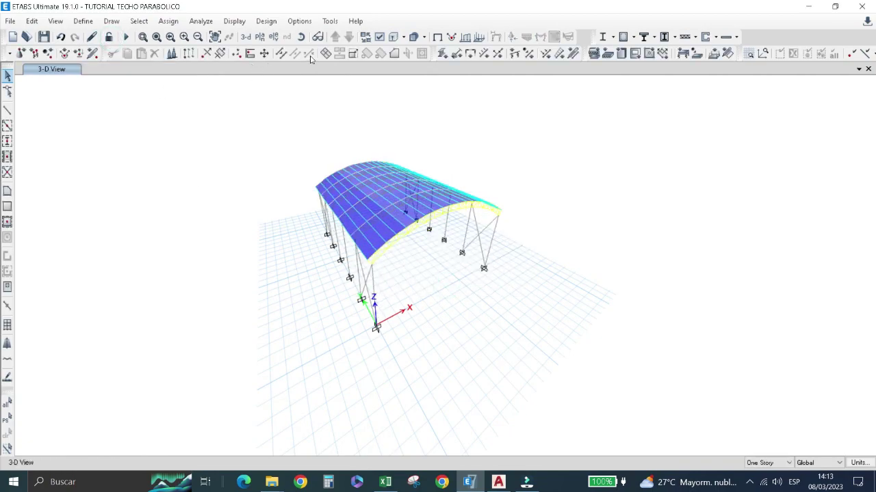
left_click(301, 36)
left_click_drag(280, 232, 263, 204)
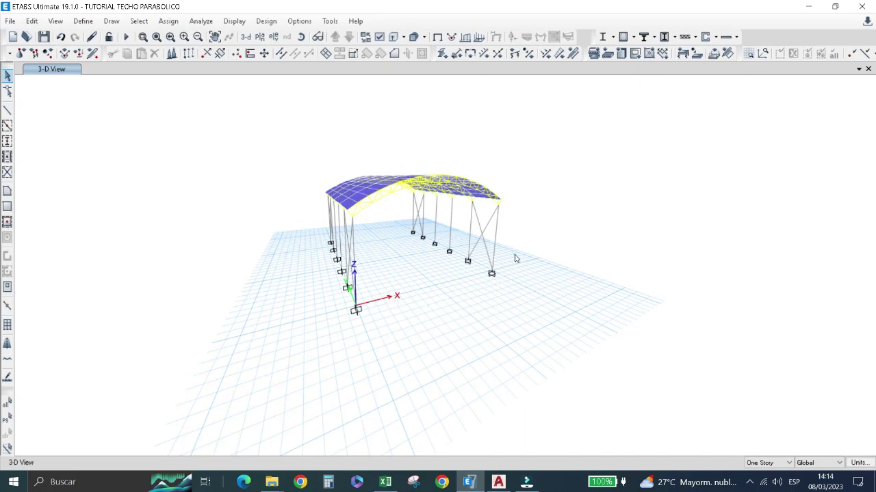
left_click(504, 256)
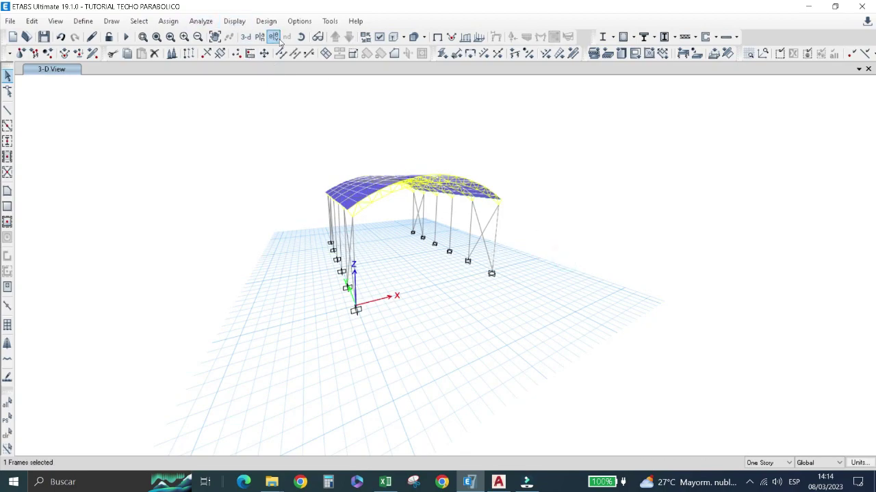
Display frame end releases on the model and inspect them on the columns and braces.
left_click(380, 37)
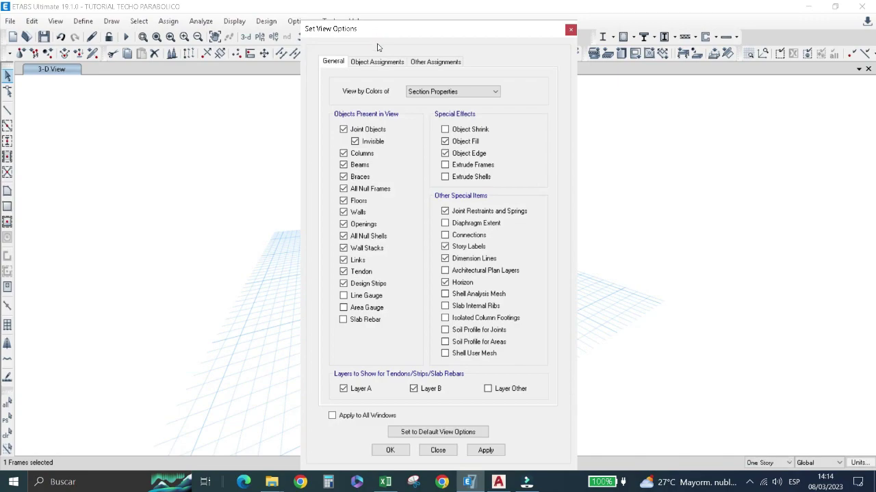
left_click(369, 62)
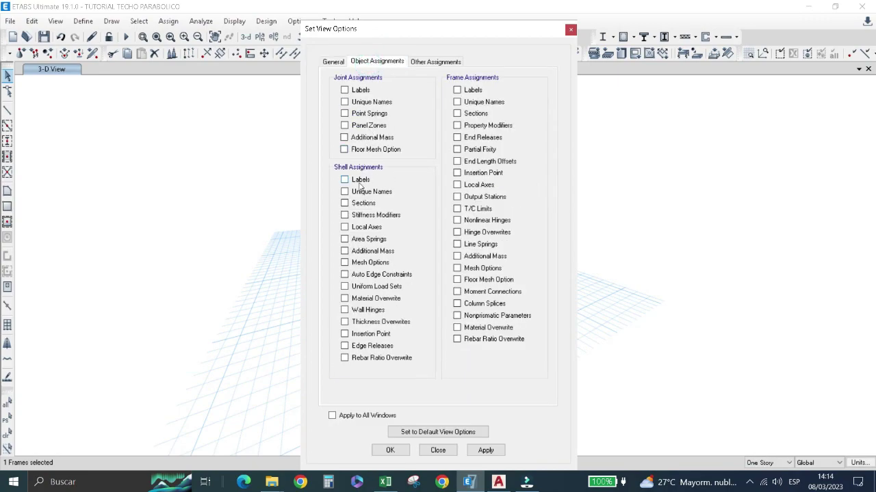
left_click(482, 139)
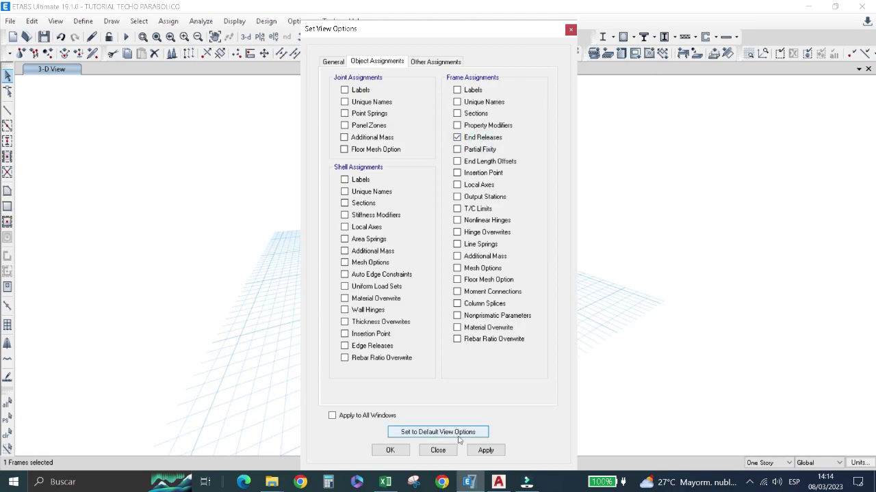
left_click(484, 451)
mouse_move(451, 38)
left_mouse_down()
mouse_move(230, 65)
mouse_move(157, 52)
left_mouse_up()
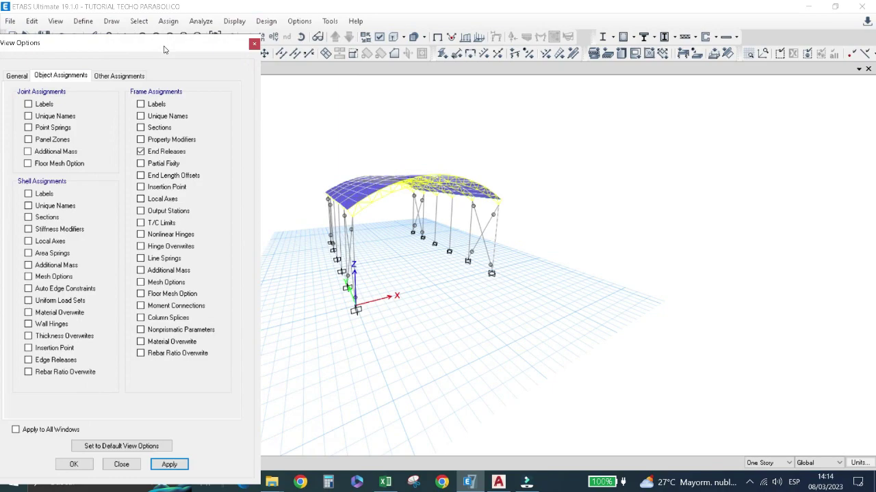
scroll(355, 263, "up", 2)
left_click(355, 263)
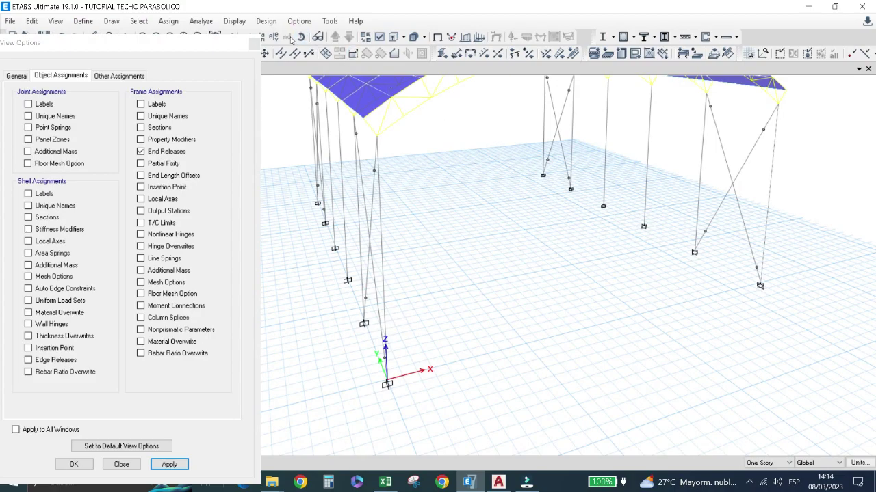
middle_click_drag(498, 217, 563, 214, "shift")
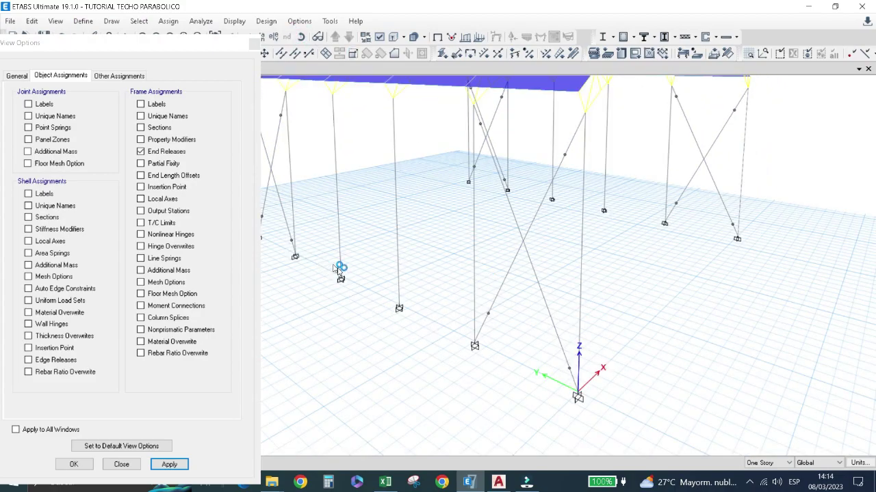
Hide the end-release markers and return to the default 3-D roof view.
left_click(143, 151)
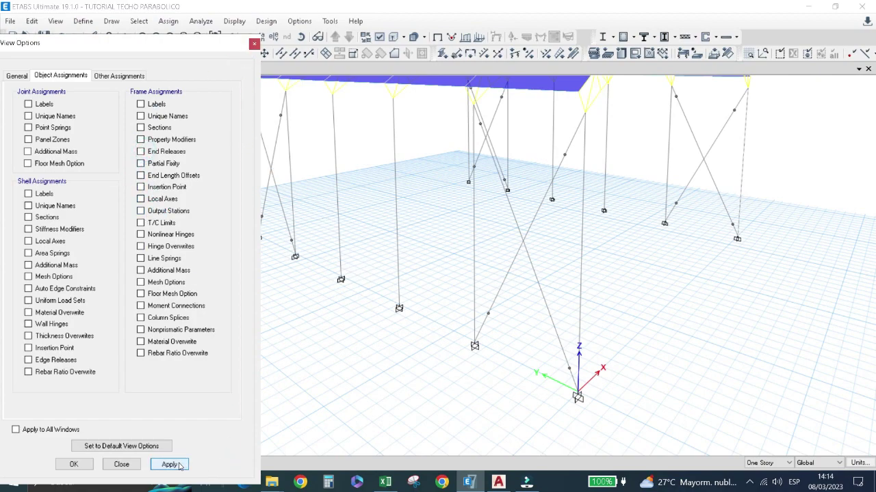
left_click(81, 464)
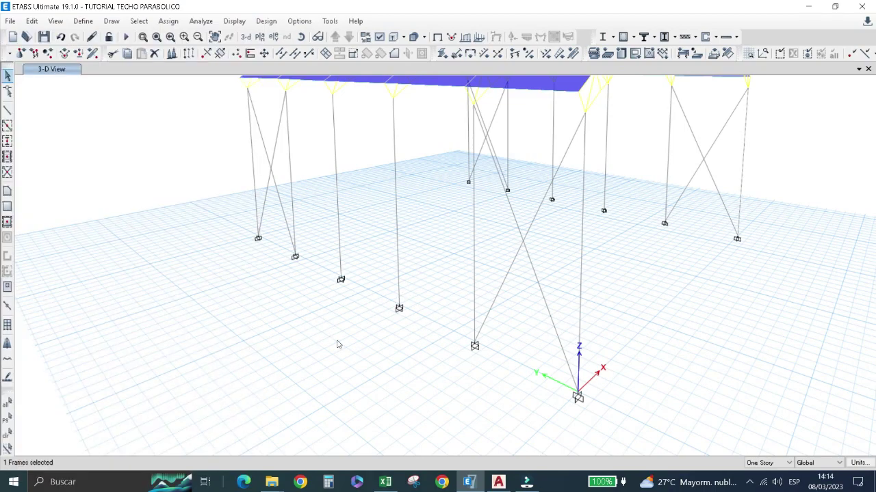
left_click(246, 36)
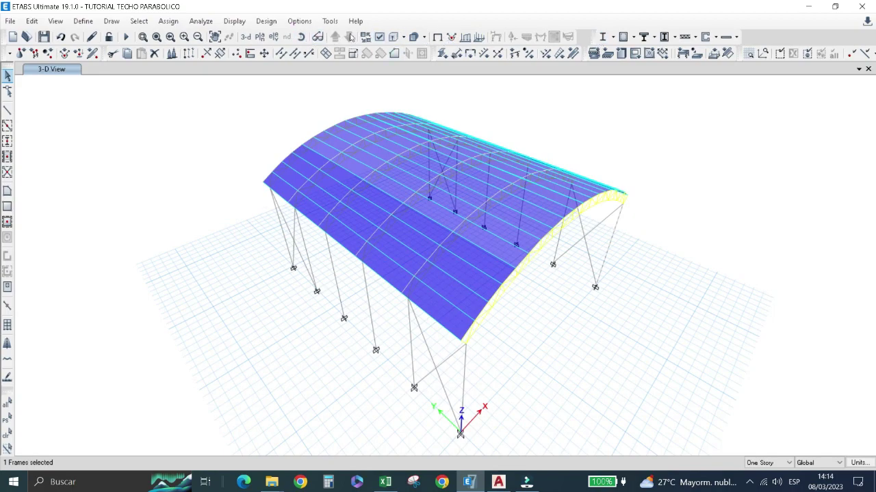
Run the analysis and show the roof's deformed shape under the SX seismic case.
left_click(126, 36)
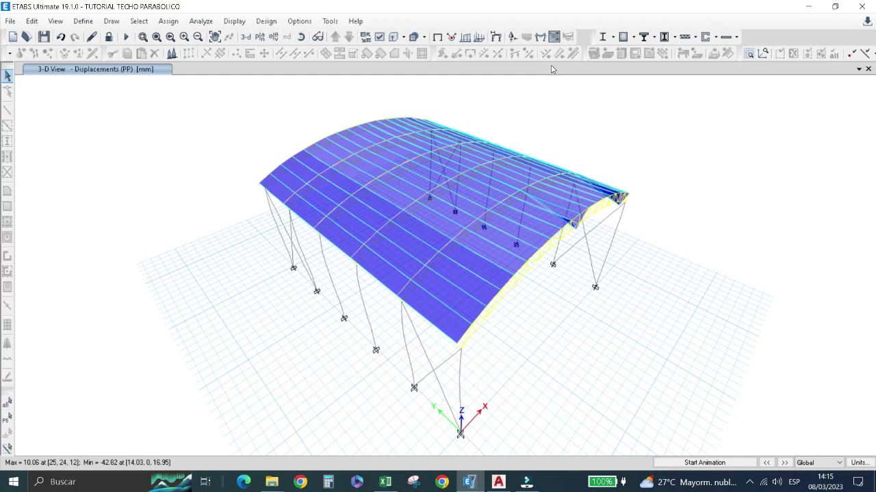
left_click(497, 37)
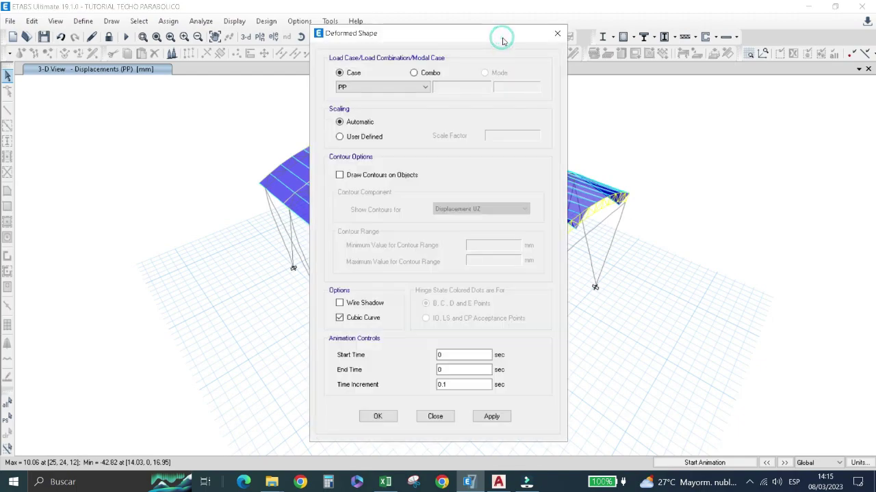
left_click(387, 87)
left_click(394, 140)
mouse_move(458, 33)
left_mouse_down()
mouse_move(599, 32)
mouse_move(482, 32)
left_mouse_up()
left_click_drag(591, 38, 721, 33)
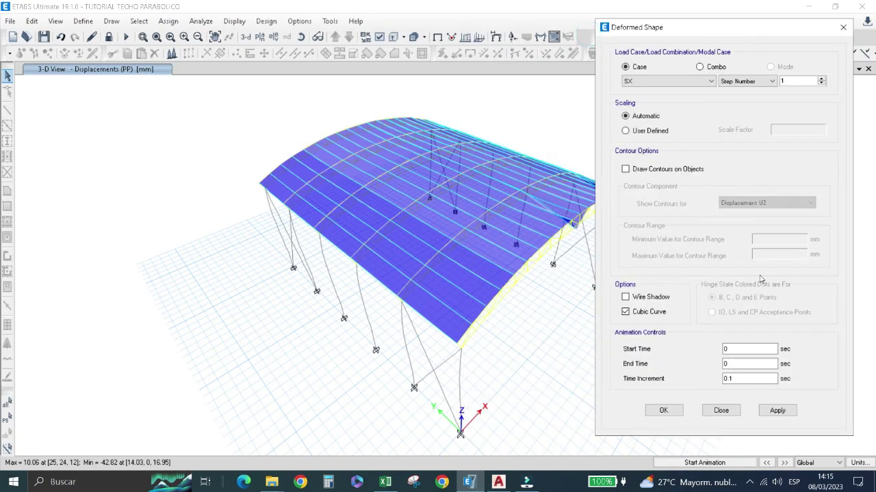
left_click(777, 410)
mouse_move(490, 317)
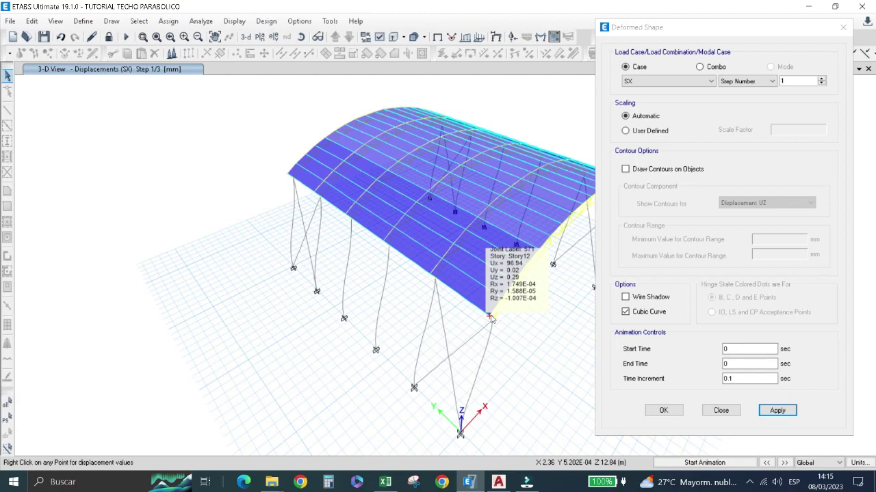
Show the SY deformed shape, with displacements up to 83.17 mm, then bring up the Excel drift workbook.
left_click(684, 80)
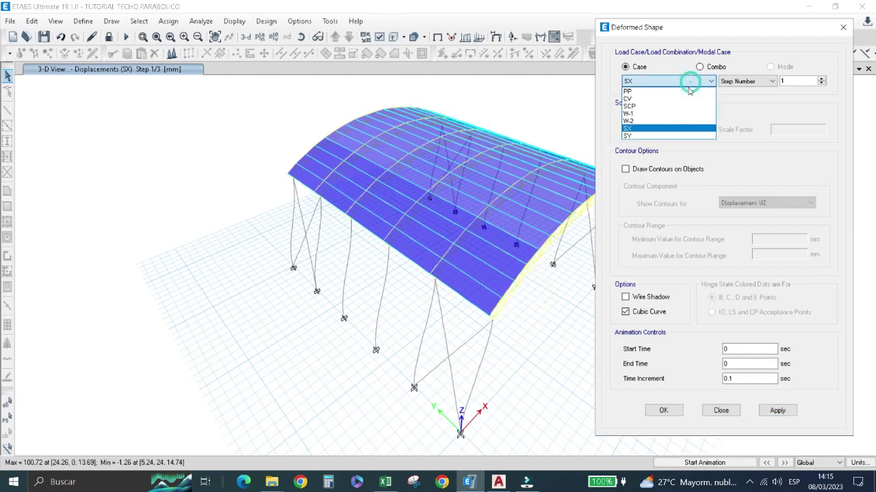
left_click(661, 135)
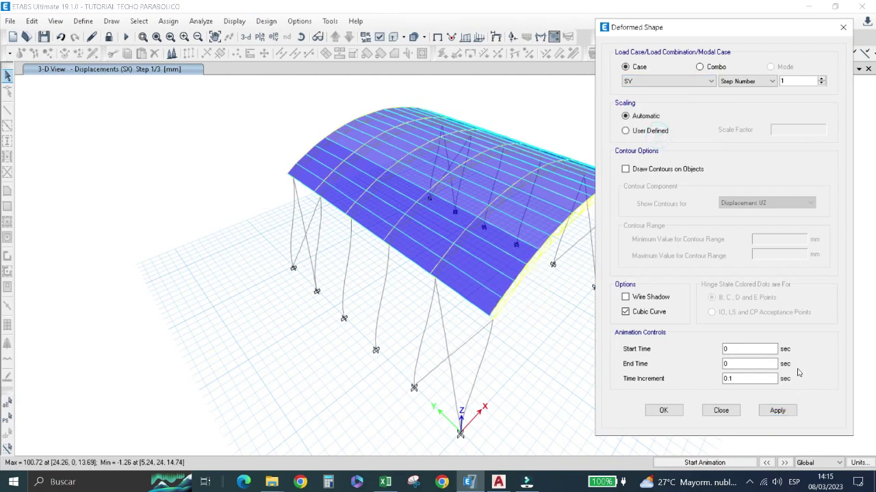
left_click(773, 412)
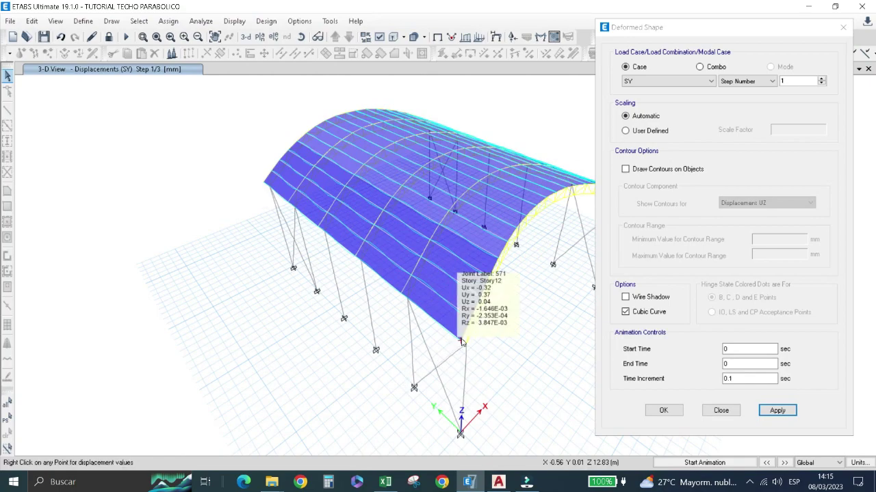
left_click(385, 482)
scroll(235, 353, "down", 3)
scroll(213, 351, "up", 1)
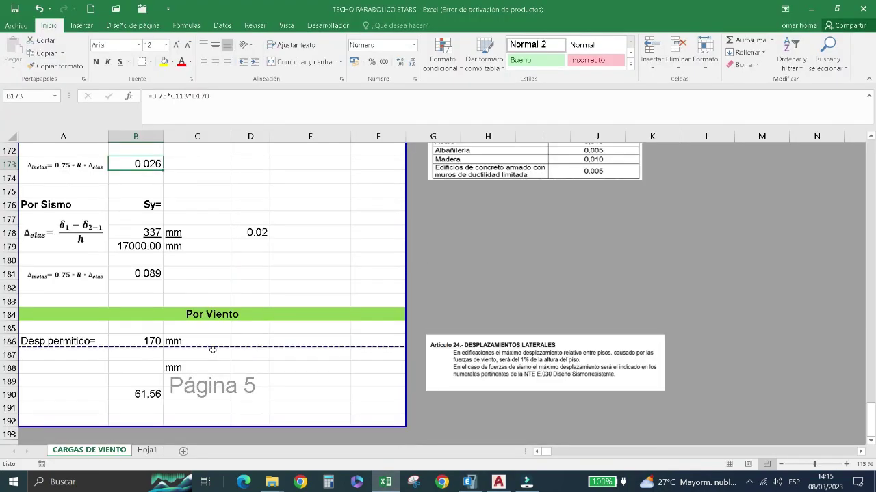
Enter 0.37 mm as the SY displacement in B178 so D178's drift becomes 2E-05.
left_click(154, 233)
type("0.3")
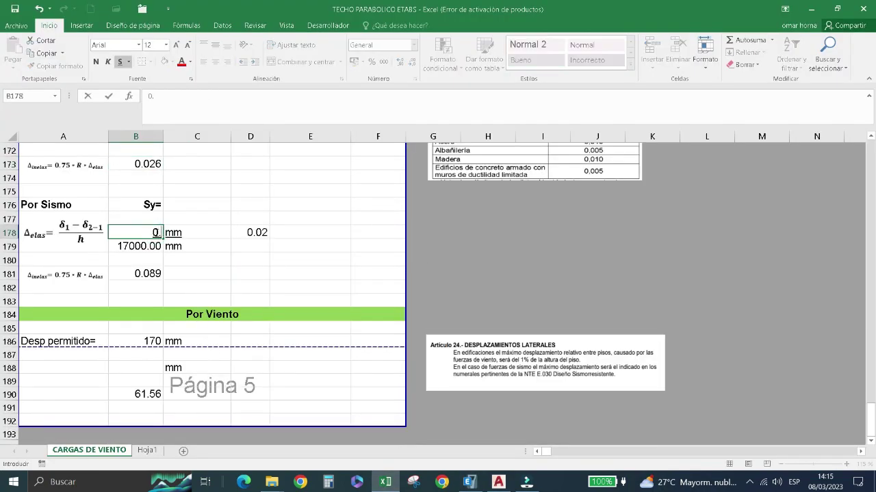
type("7")
left_click(252, 256)
scroll(197, 304, "up", 1)
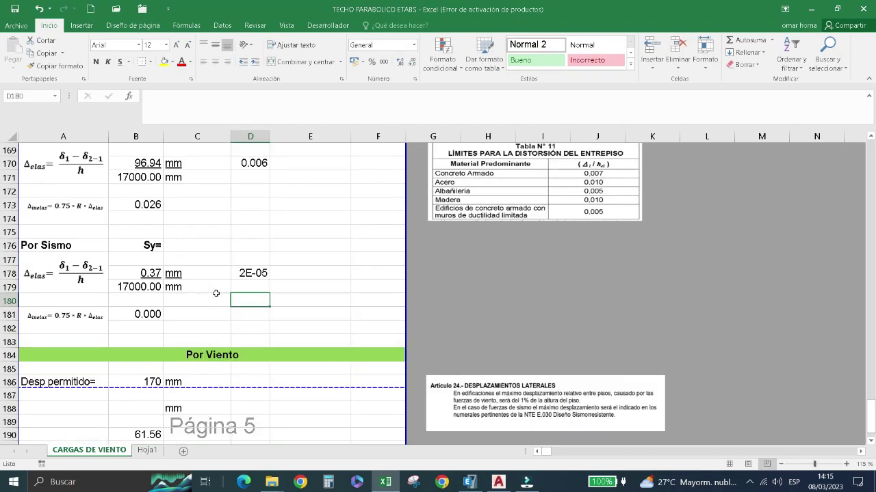
left_click(469, 482)
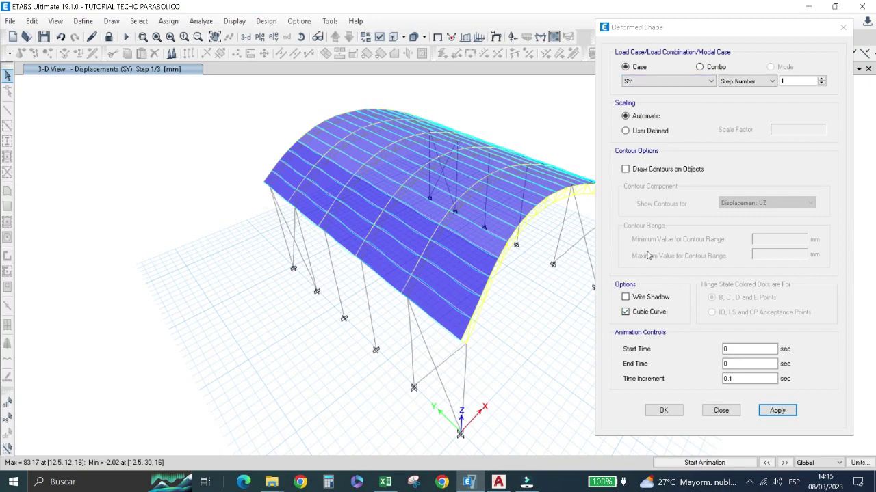
mouse_move(461, 341)
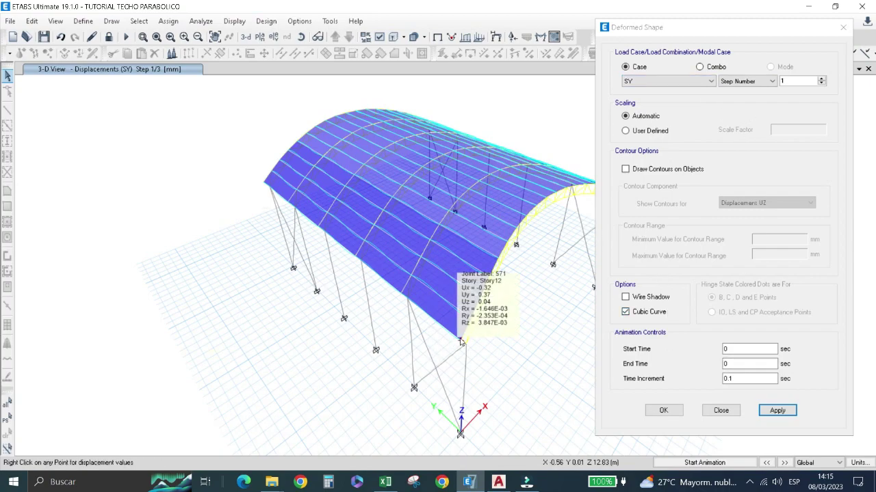
Show the W-1 and W-2 wind deformed shapes and read the roof edge joint's 299.25 mm displacement.
left_click(711, 81)
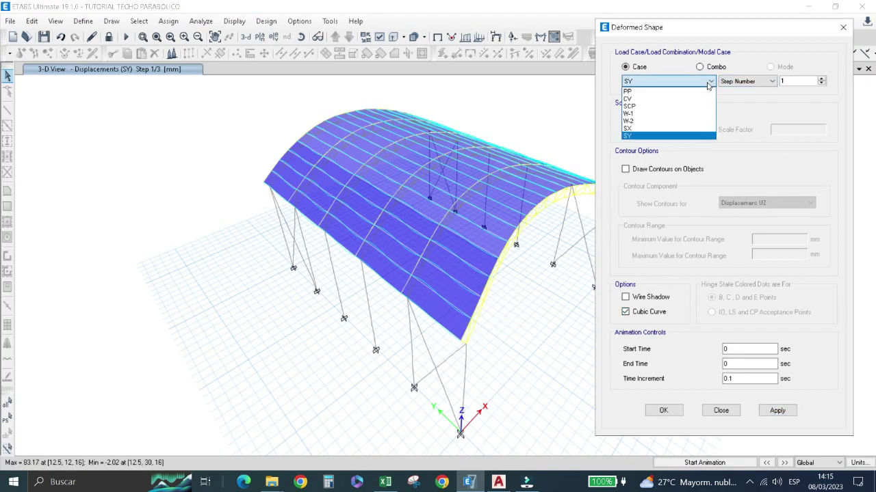
left_click(679, 114)
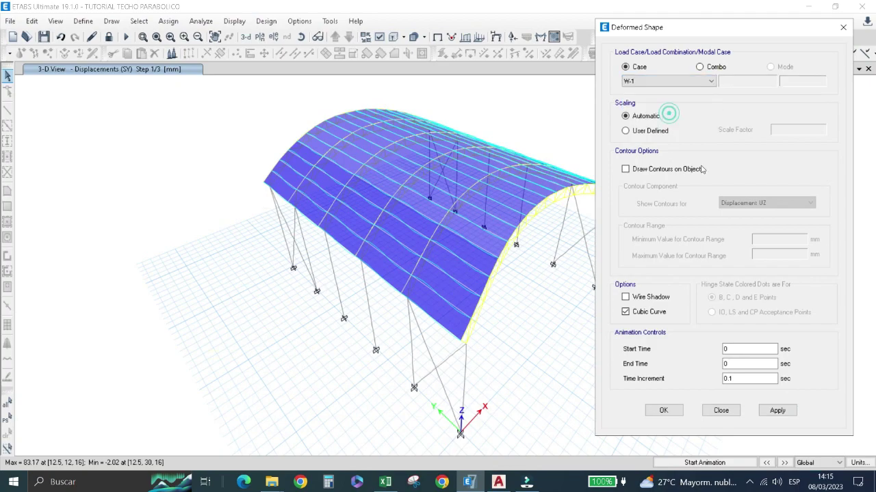
left_click(769, 414)
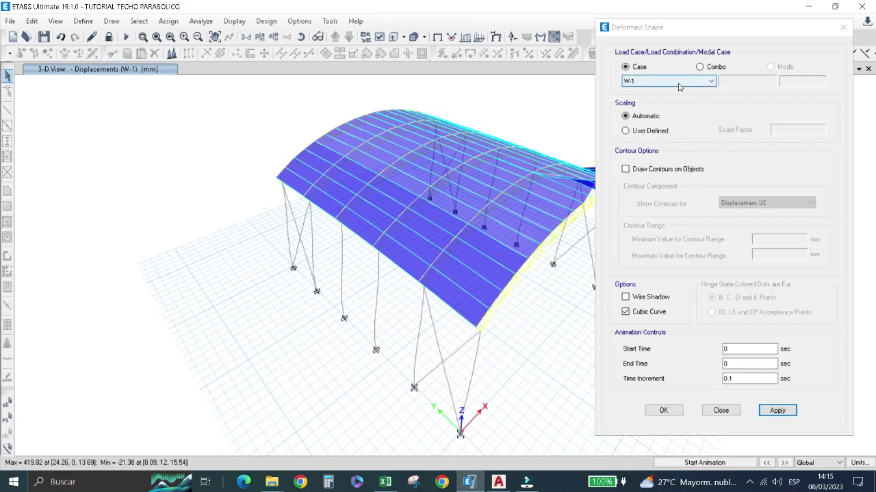
left_click(675, 82)
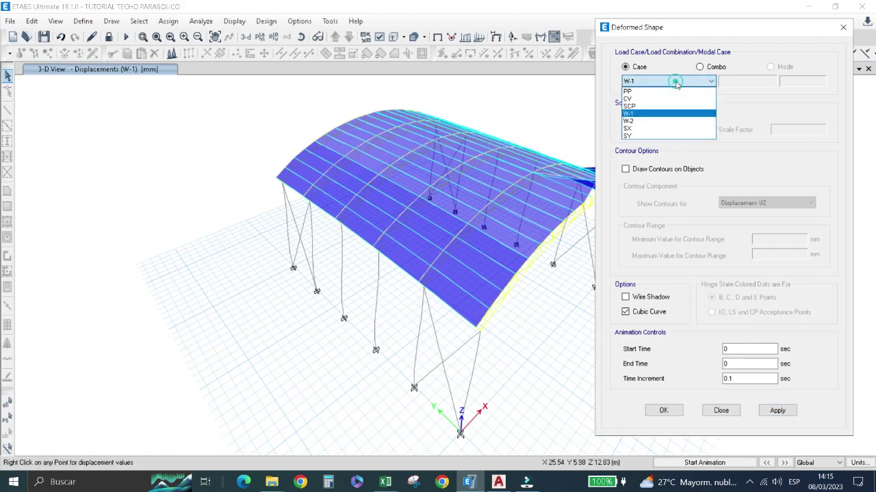
left_click(650, 120)
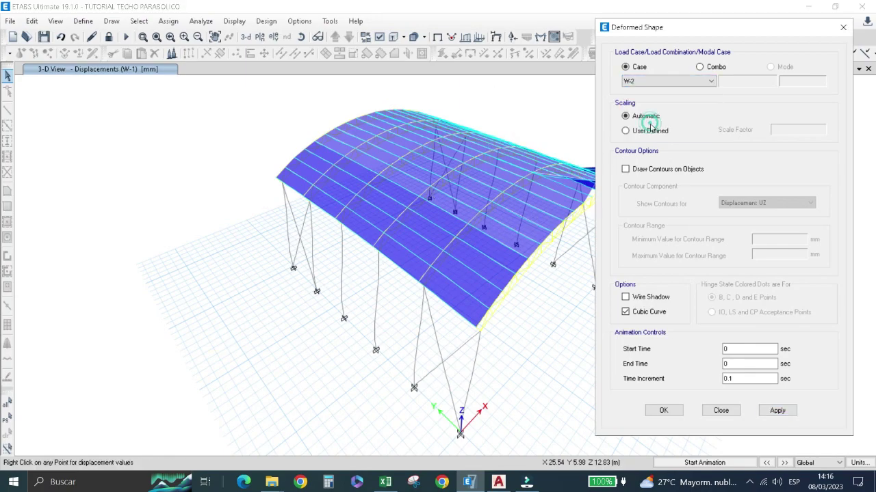
left_click(774, 413)
right_click(459, 346)
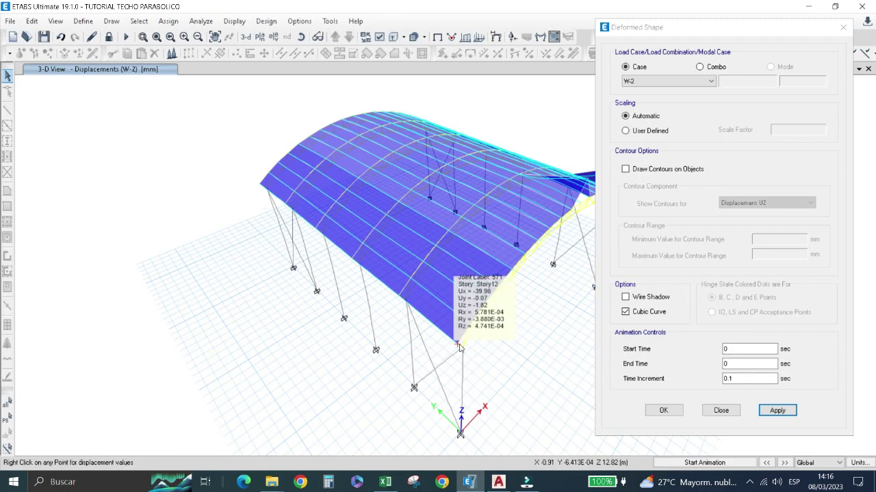
Glance at the Excel workbook, then restore the undeformed 3-D model in ETABS and orbit it.
left_click(385, 482)
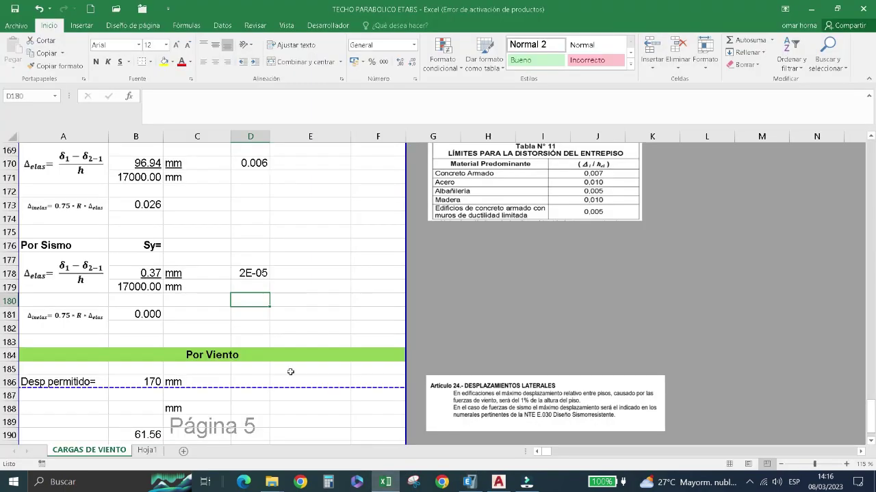
scroll(290, 371, "down", 3)
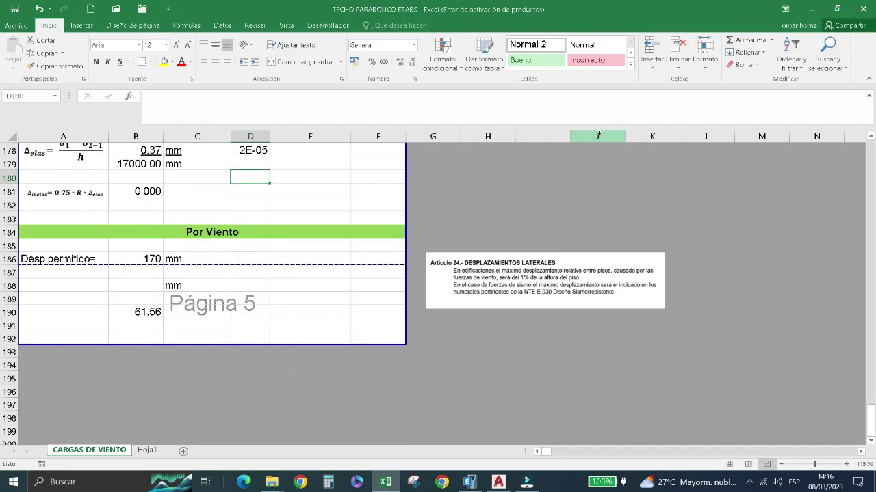
left_click(471, 483)
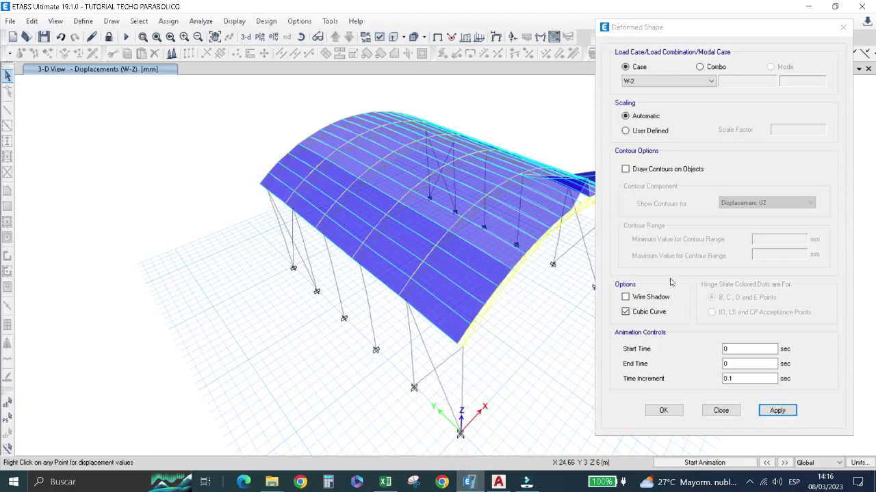
left_click(663, 410)
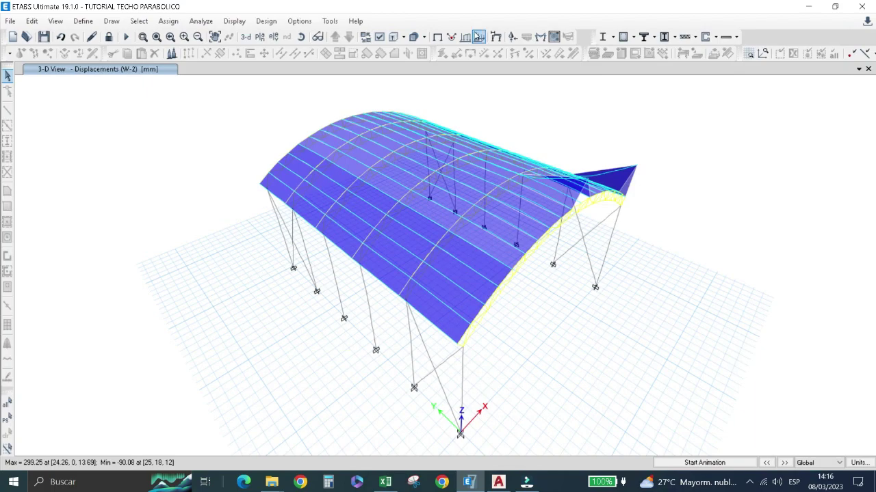
left_click(438, 37)
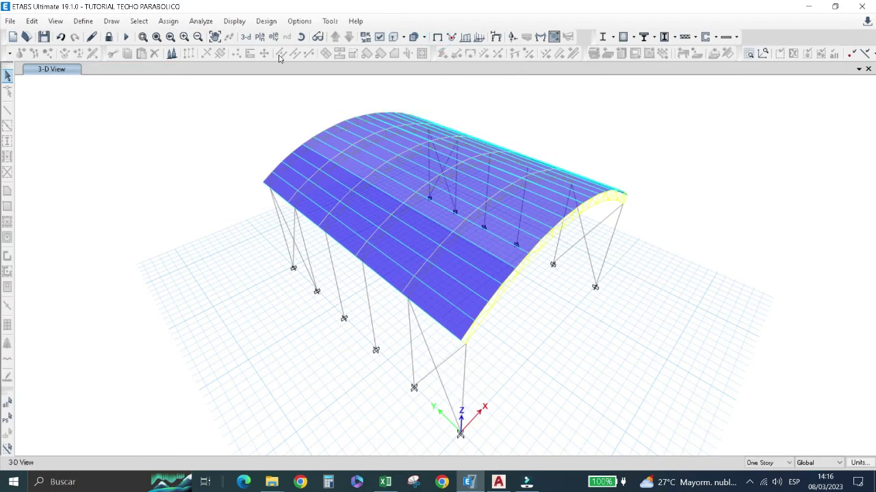
left_click(301, 36)
mouse_move(424, 225)
left_mouse_down()
mouse_move(465, 242)
mouse_move(419, 202)
mouse_move(445, 231)
mouse_move(267, 205)
left_mouse_up()
Set the steel frame design preferences' framing type to OMF.
left_click_drag(308, 248, 414, 246)
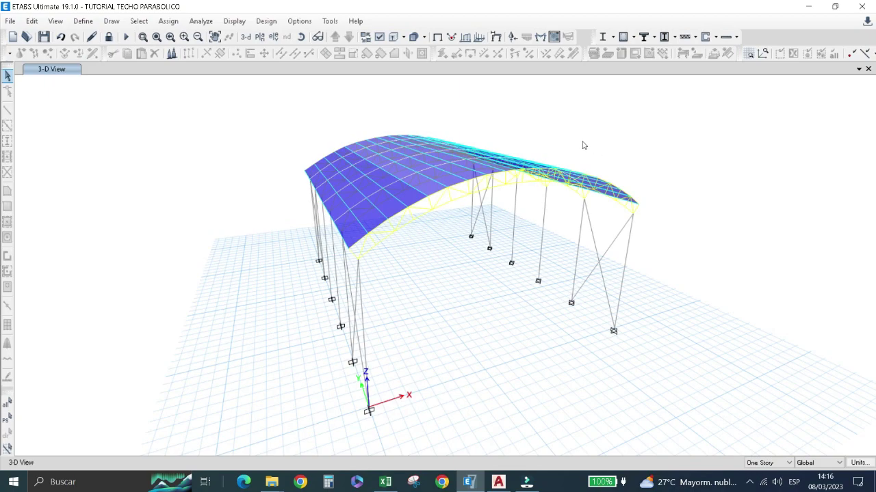
left_click(266, 20)
mouse_move(302, 35)
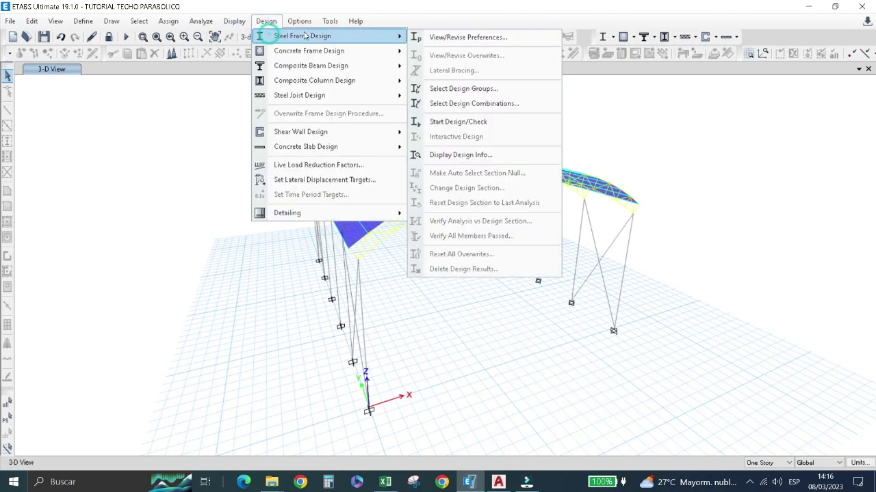
left_click(424, 37)
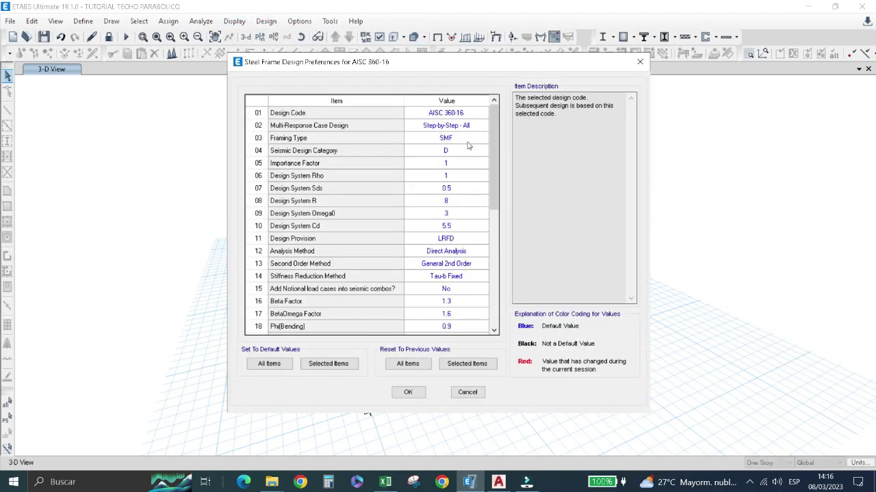
left_click(446, 139)
left_click(482, 138)
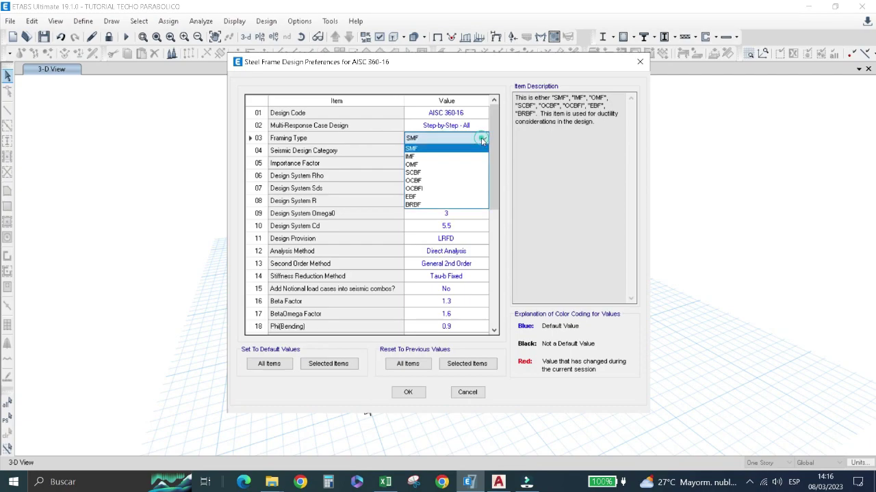
left_click(446, 165)
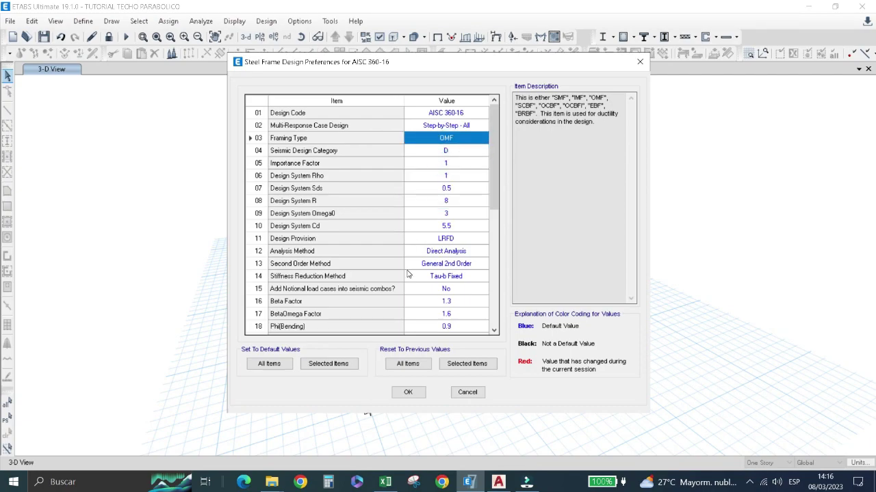
left_click(409, 393)
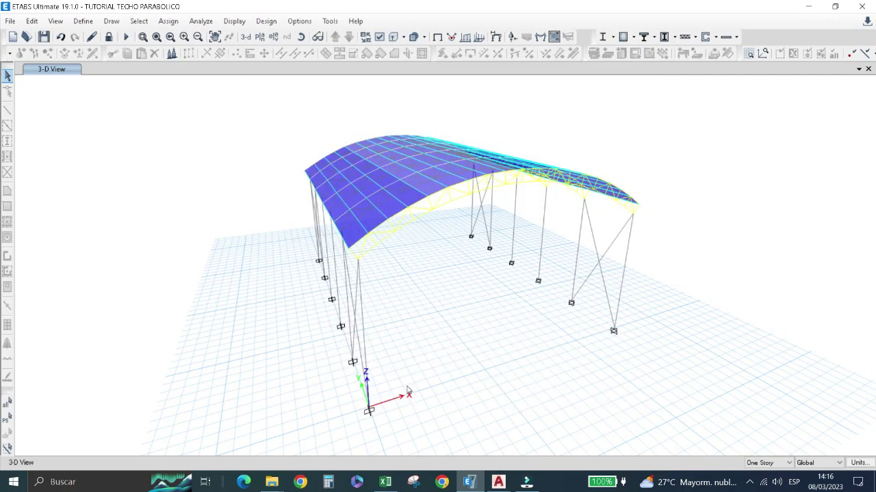
Add every strength combination except SERVICIO to the design list and start the steel design check.
left_click(266, 22)
mouse_move(302, 37)
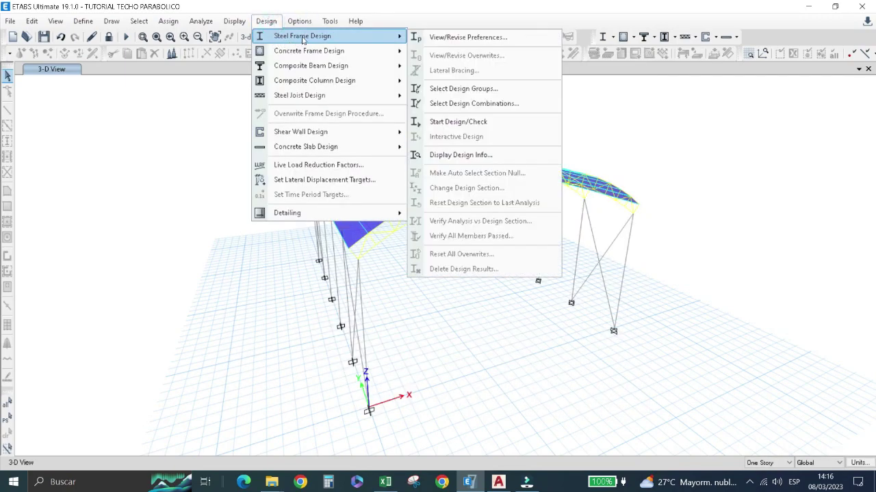
left_click(462, 89)
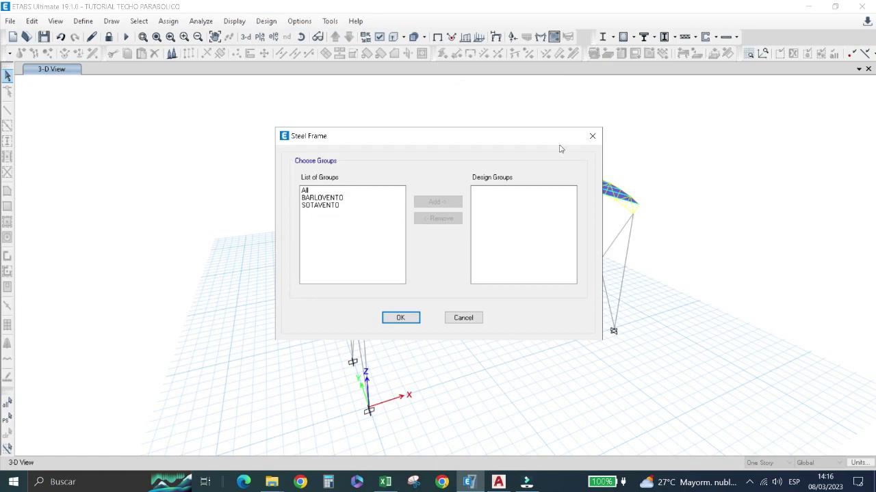
left_click(592, 135)
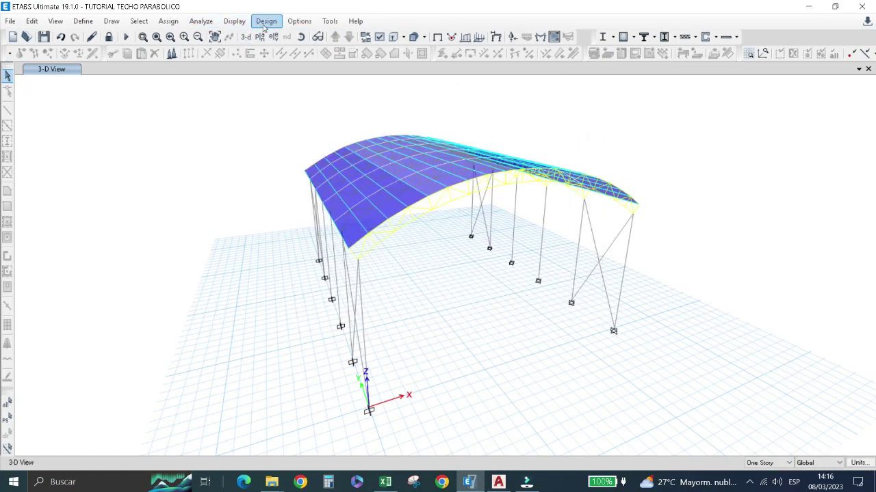
left_click(264, 26)
mouse_move(302, 36)
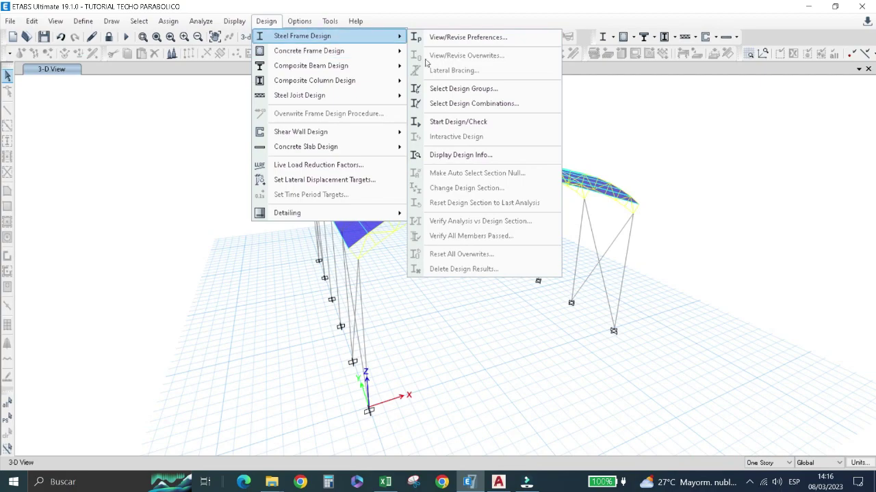
left_click(457, 104)
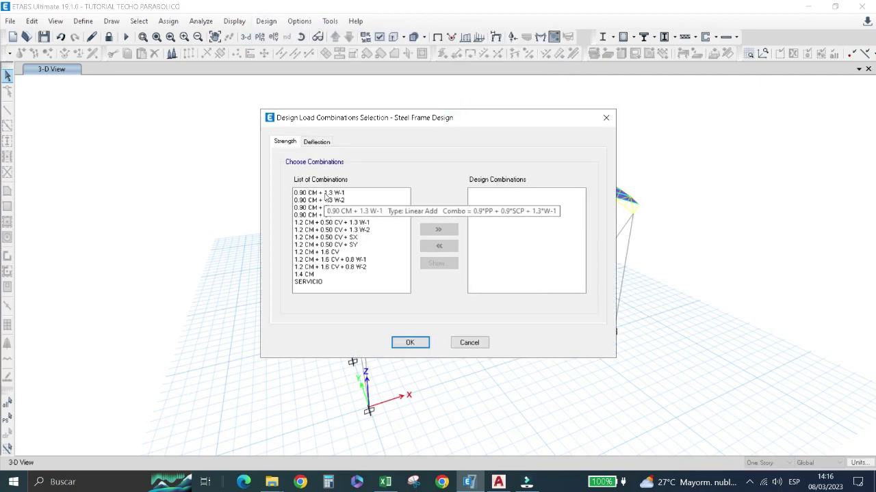
left_click_drag(325, 198, 316, 274)
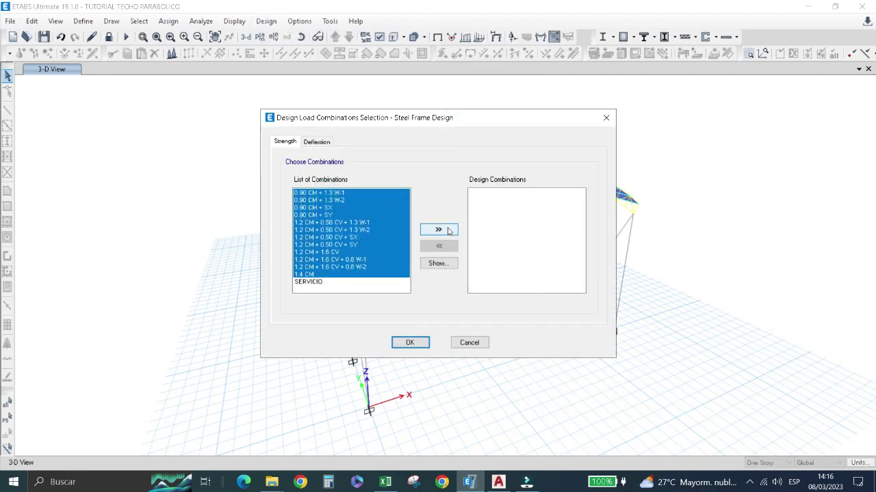
left_click(448, 231)
left_click(405, 342)
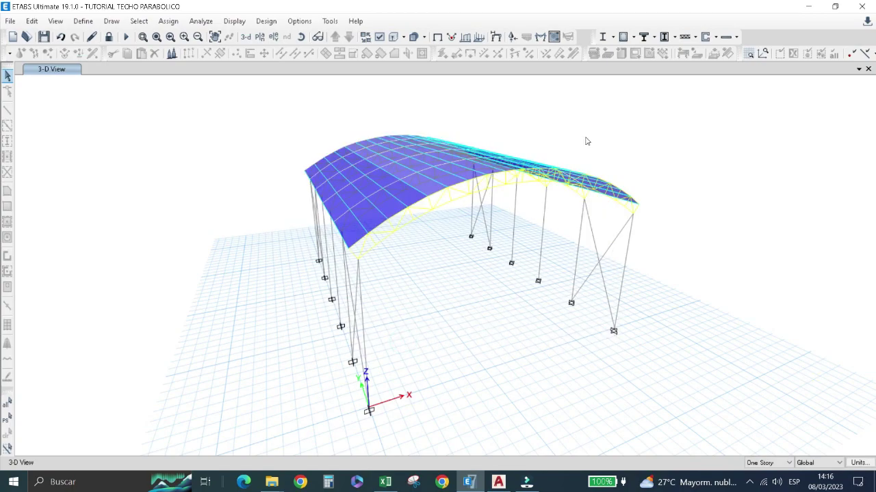
left_click(602, 37)
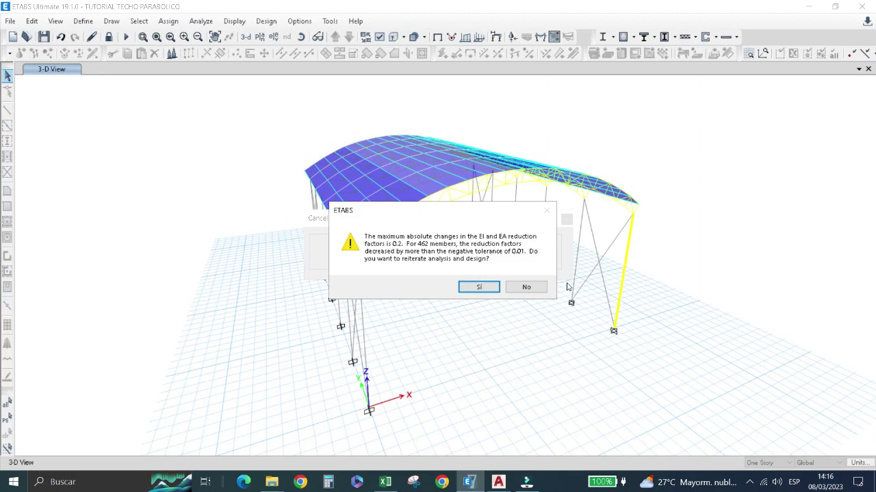
Check the 170 mm permitted wind drift in Excel, then accept reiterating analysis and design in ETABS.
key("alt+Tab")
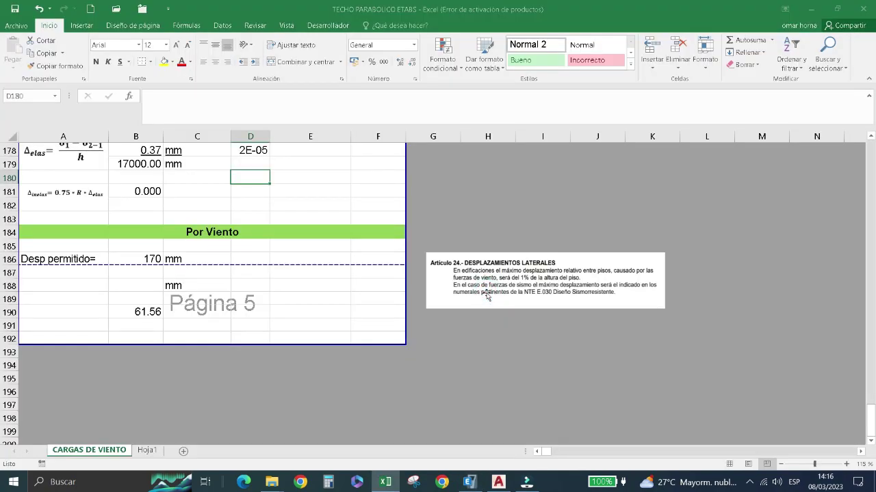
key("alt+Tab")
key("Return")
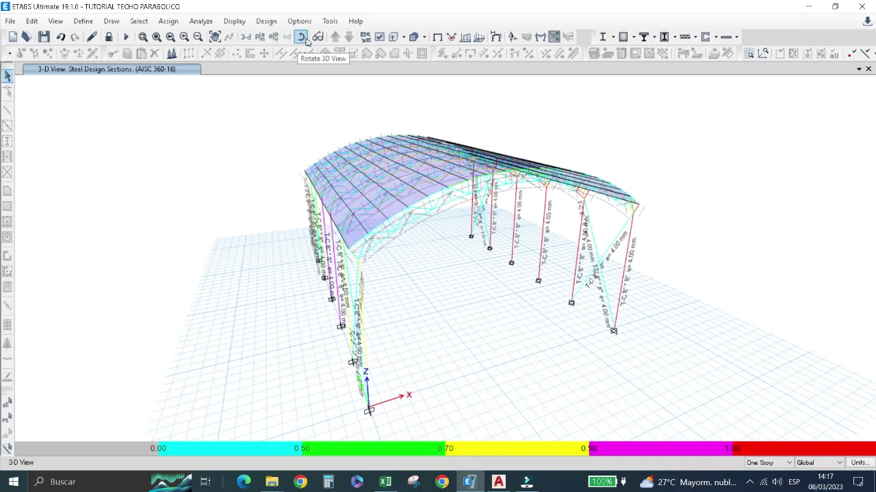
Review the design-coloured frames at elevations A, B and C.
left_click(272, 36)
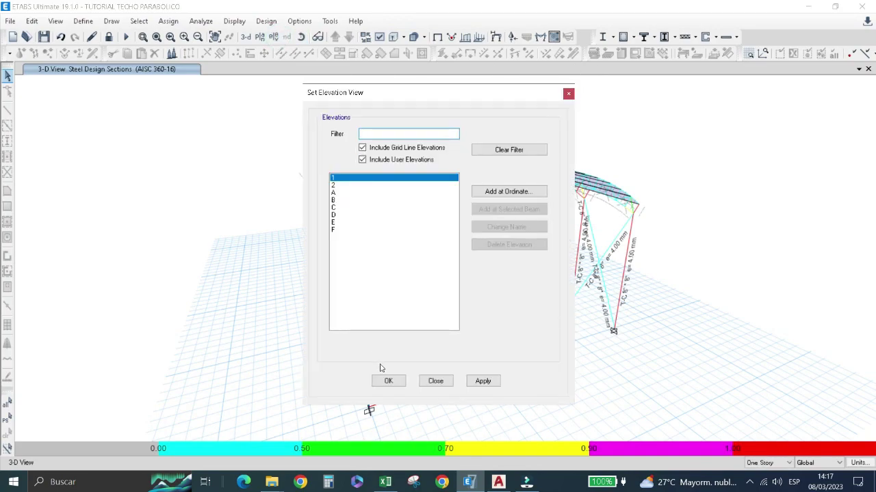
left_click(337, 192)
left_click(389, 381)
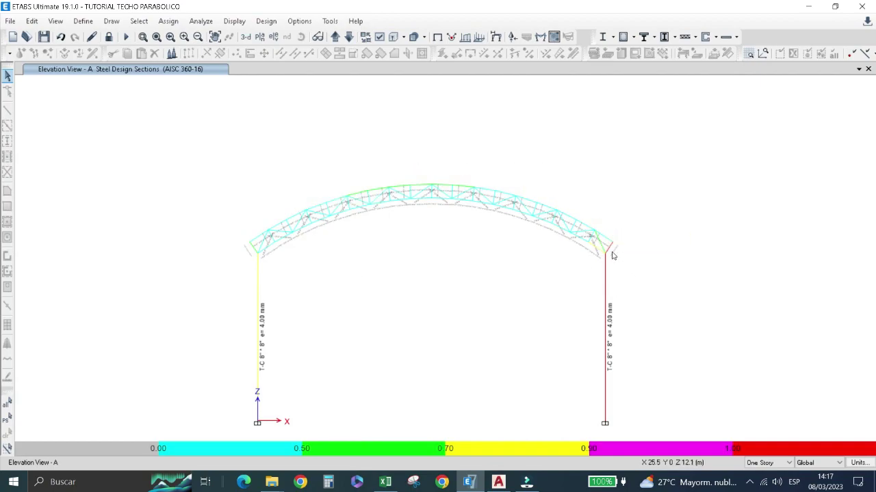
scroll(612, 252, "up", 2)
key("F4")
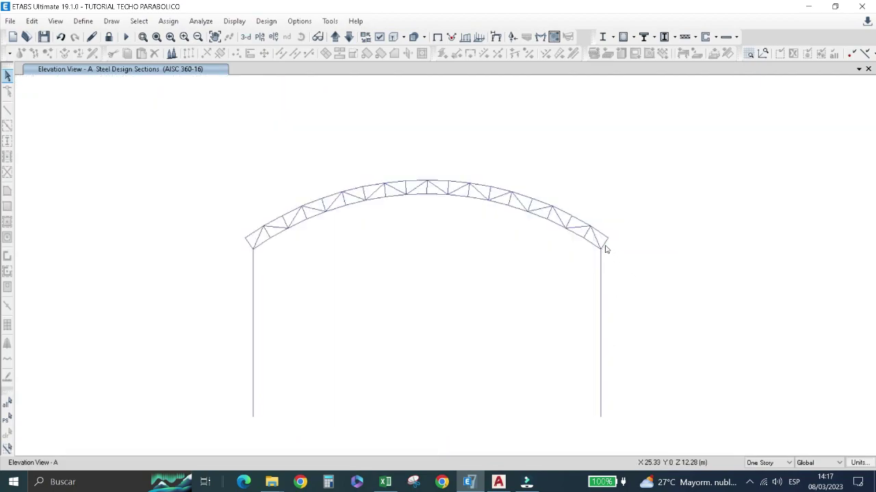
left_click(336, 37)
left_click(335, 37)
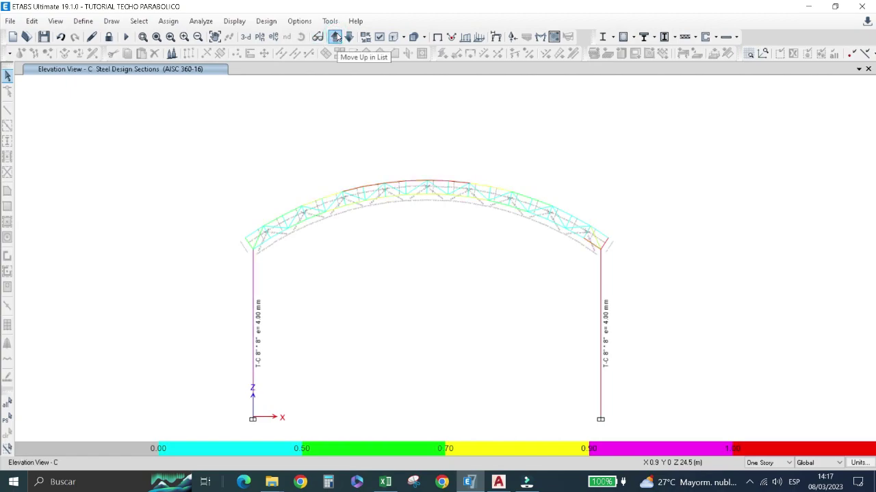
Check the stress details of brace D127 and beam B50, then show the whole roof in 3-D.
left_click(384, 184)
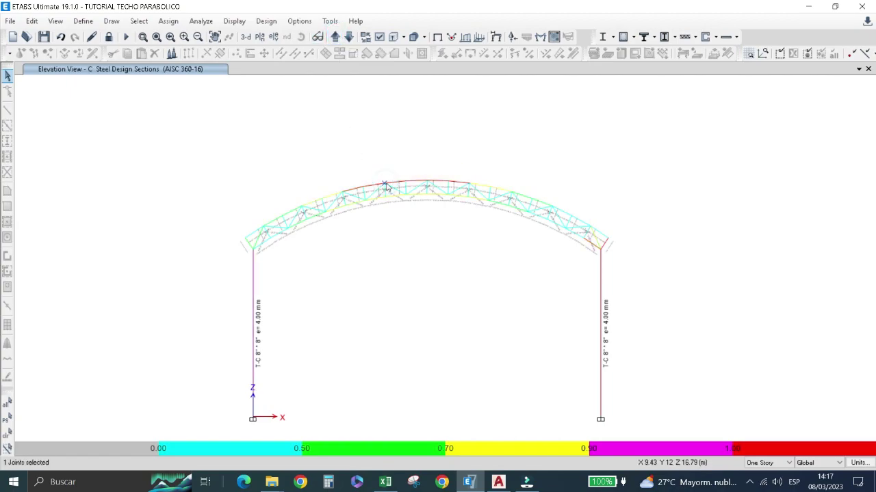
right_click(387, 186)
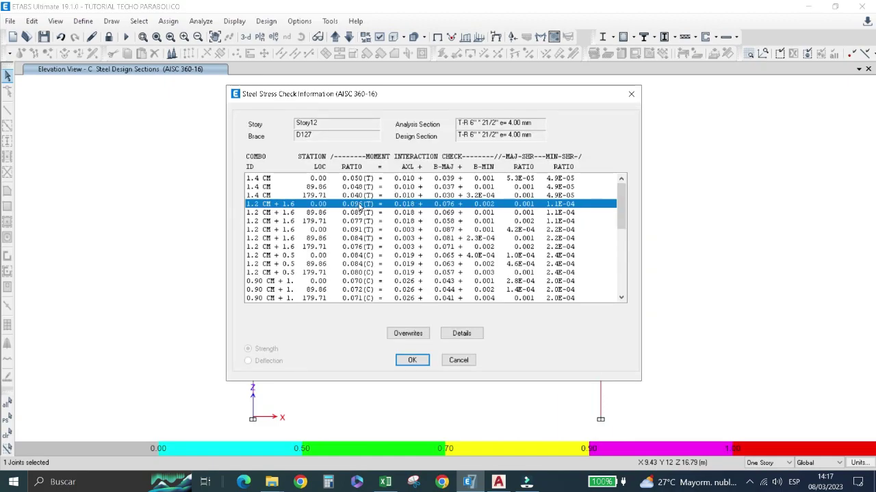
left_click(412, 360)
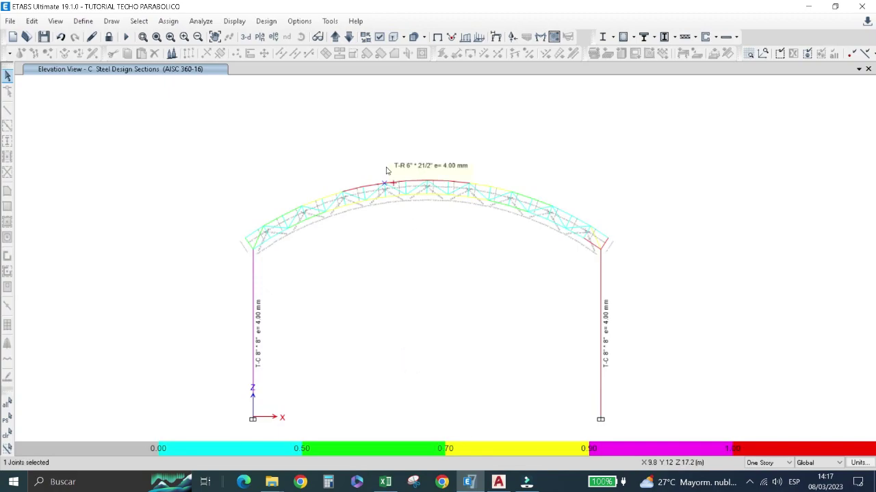
scroll(387, 177, "up", 3)
left_click(417, 213)
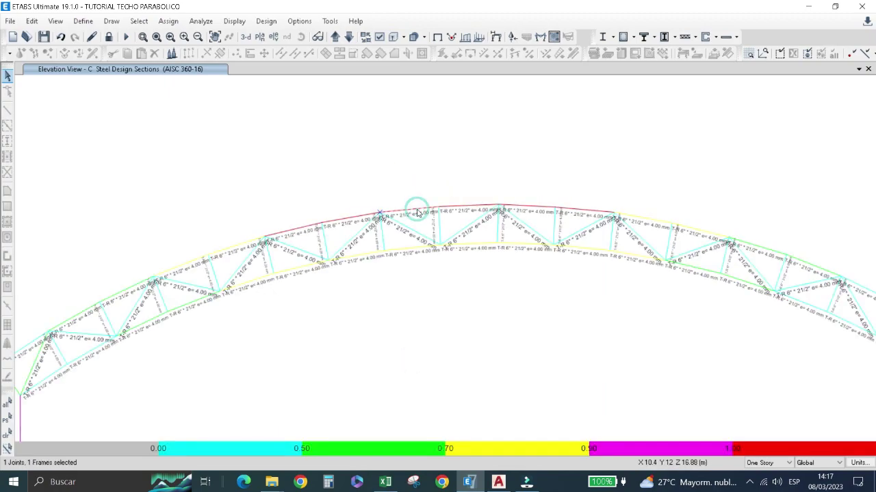
right_click(418, 214)
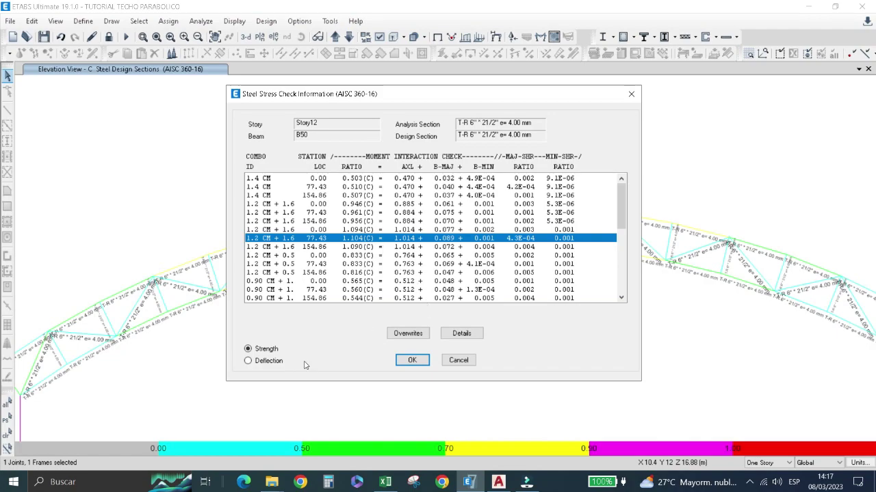
left_click(413, 360)
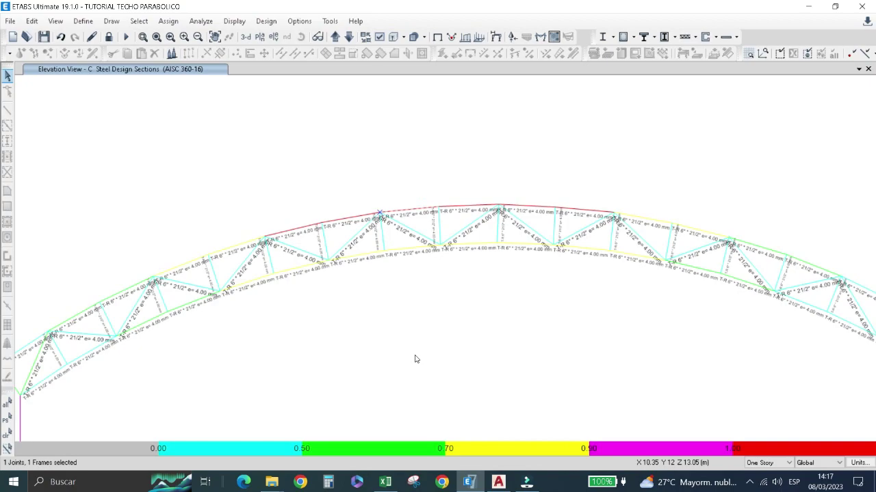
left_click(245, 36)
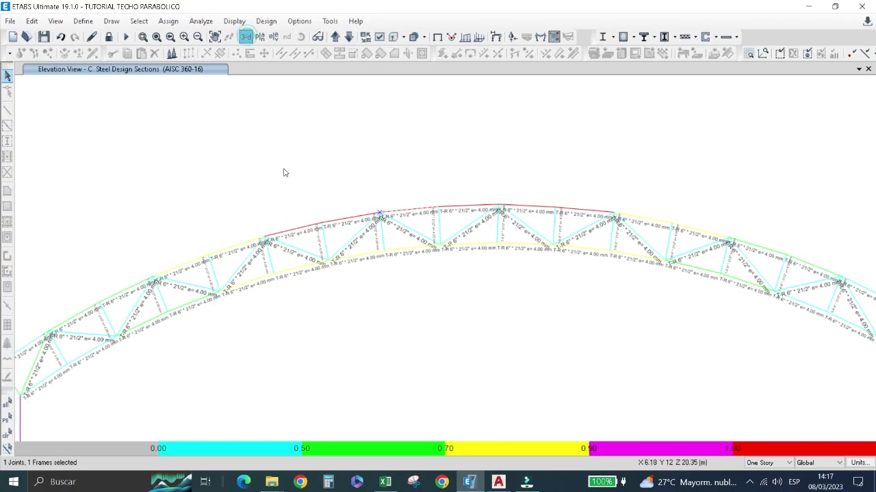
scroll(387, 250, "up", 3)
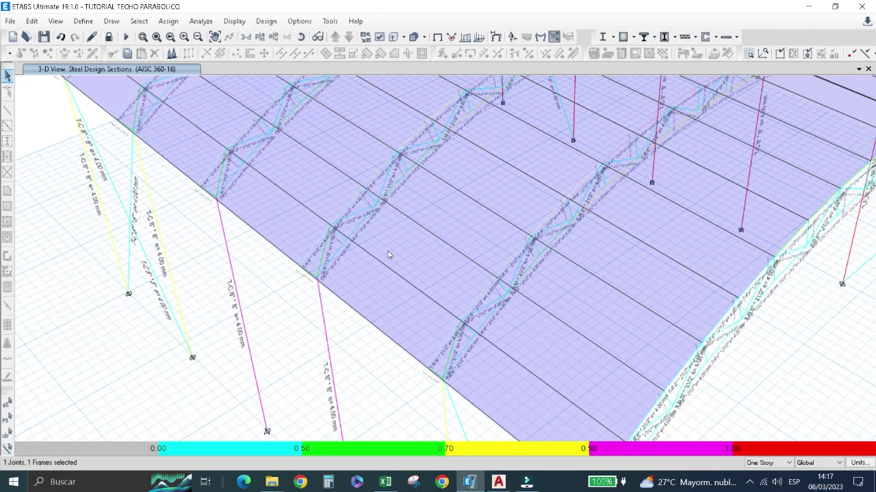
scroll(389, 254, "down", 3)
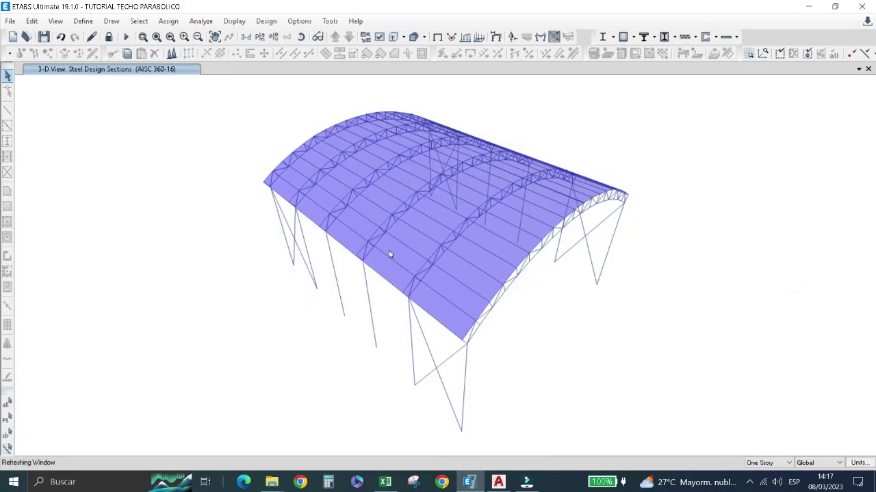
scroll(390, 250, "up", 3)
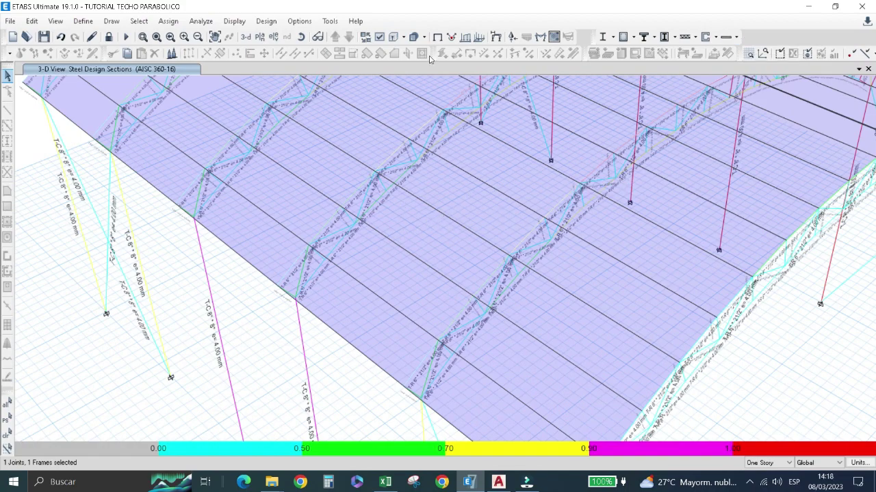
left_click(267, 21)
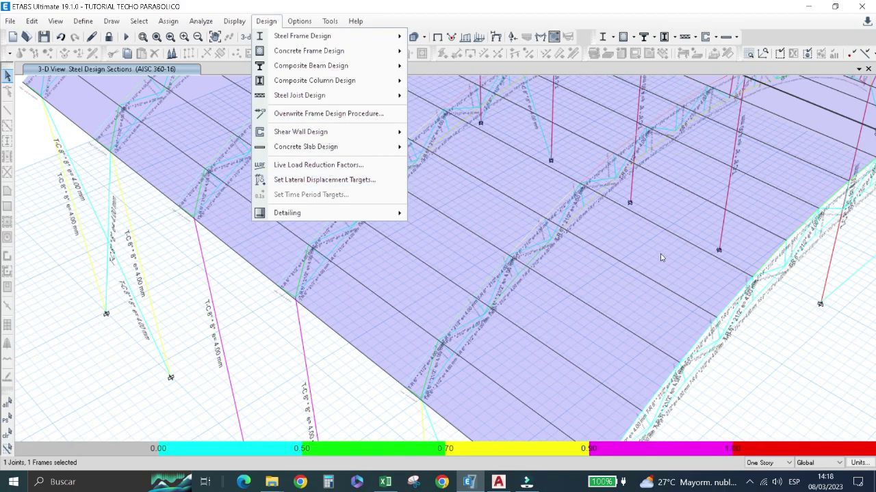
key("Escape")
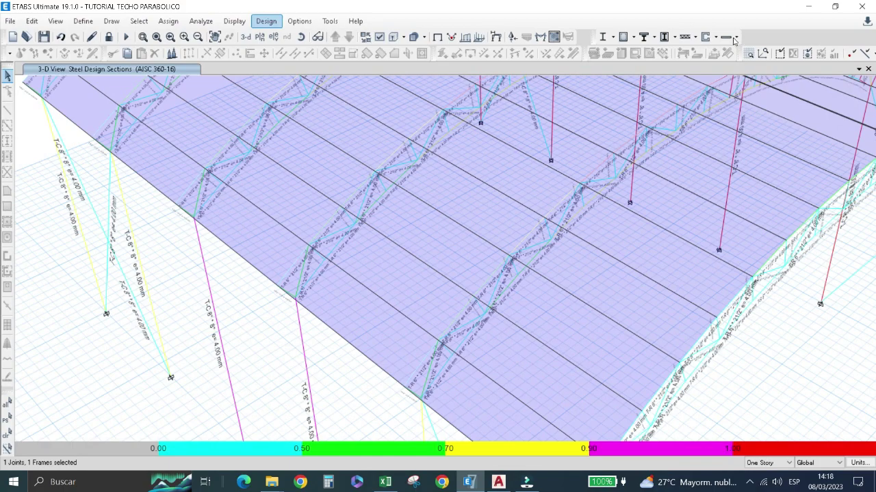
left_click(736, 37)
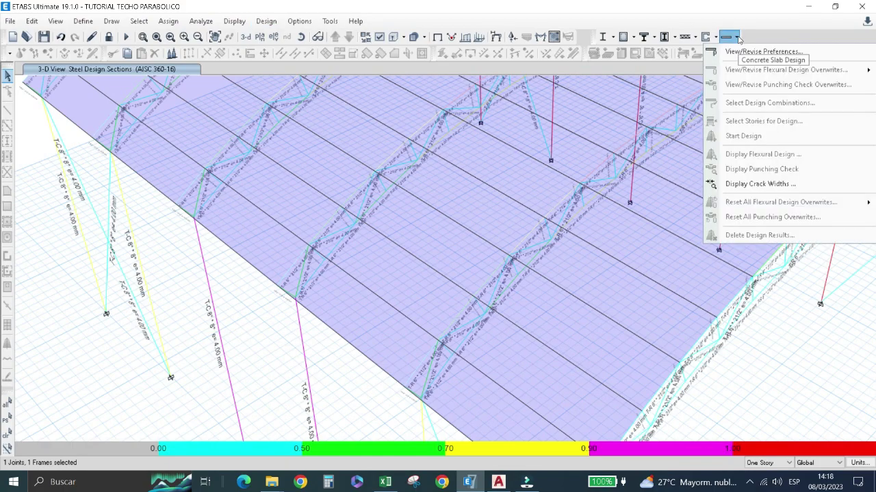
left_click(737, 38)
scroll(385, 176, "down", 3)
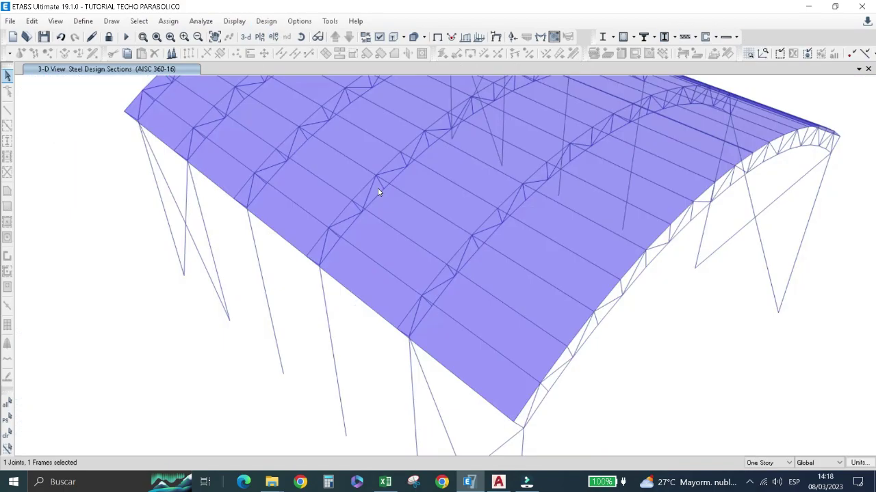
scroll(377, 189, "down", 3)
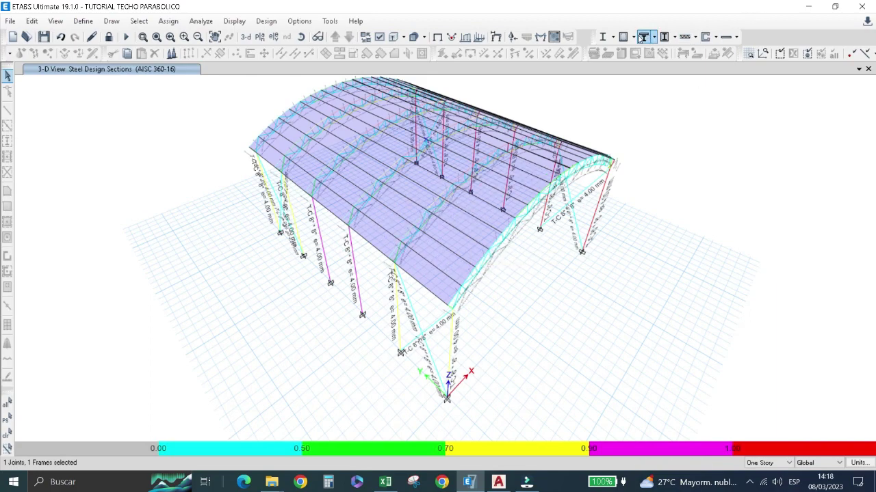
left_click(232, 25)
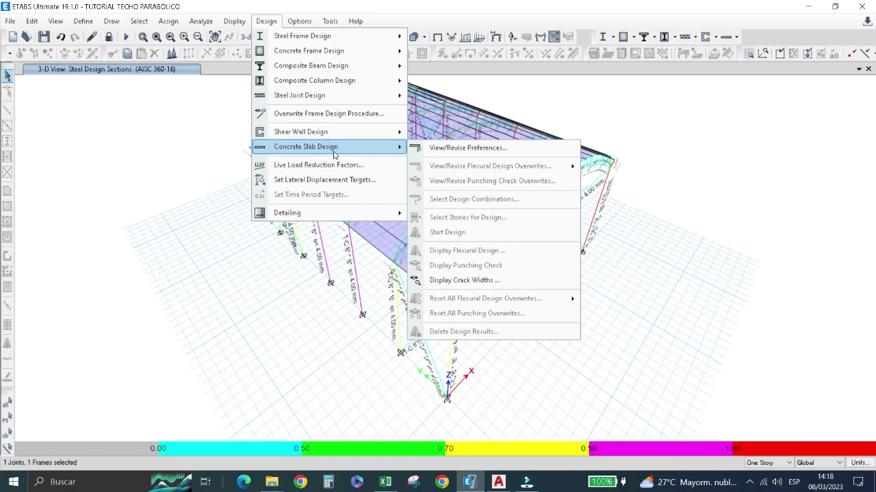
mouse_move(315, 81)
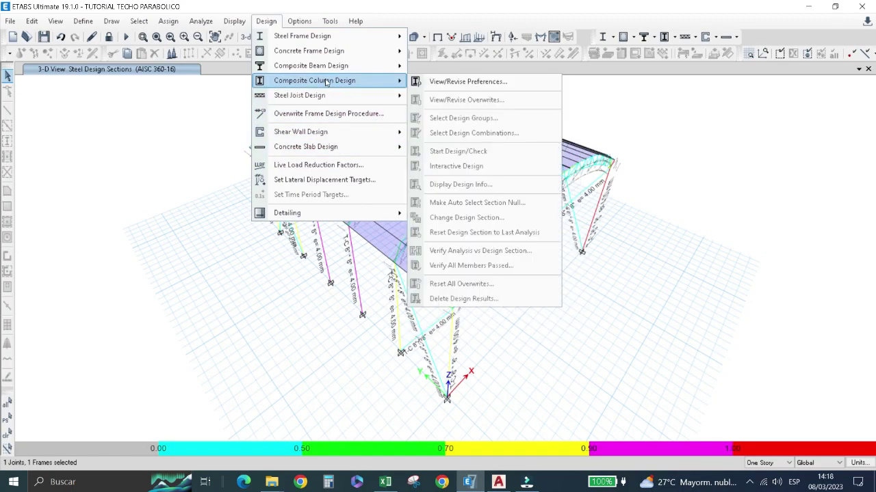
left_click(212, 113)
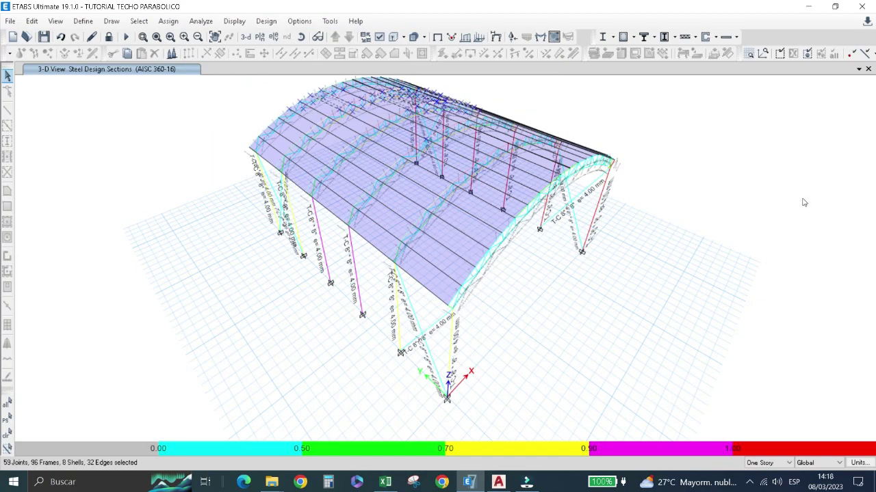
key("ctrl+shift+c")
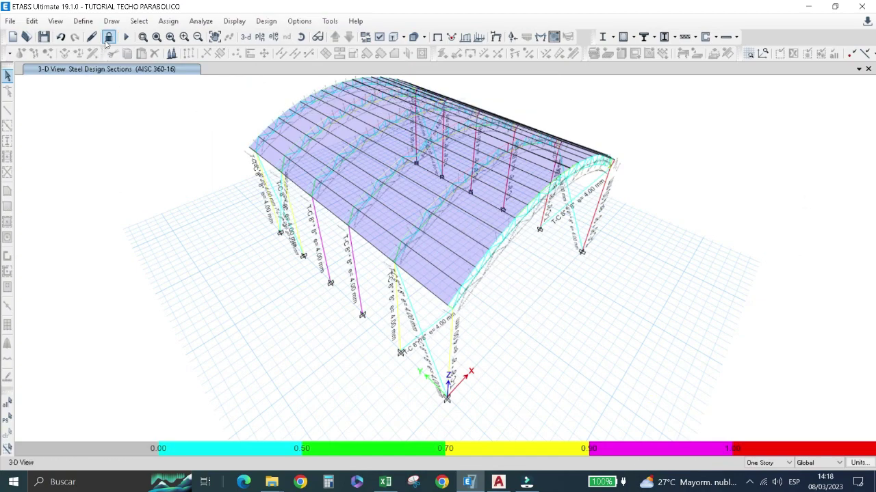
Unlock the model and select all 108 CORREA purlin frames by section property.
left_click(108, 37)
left_click(456, 284)
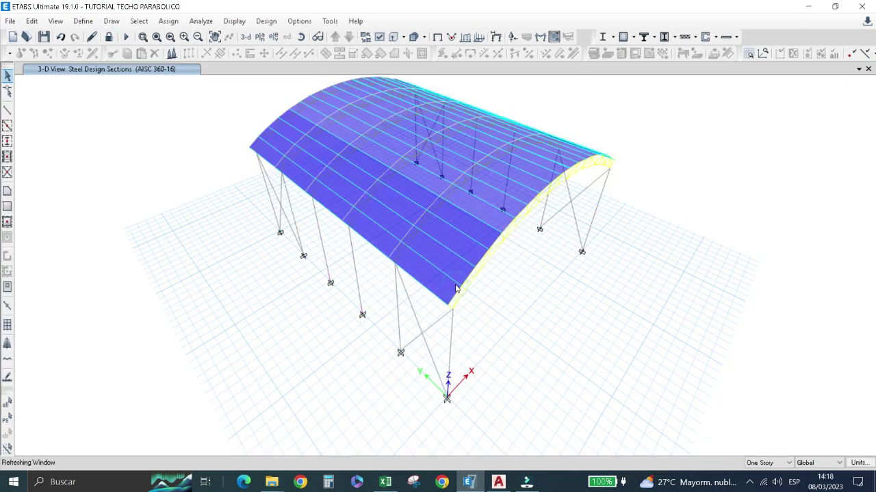
left_click(137, 21)
mouse_move(179, 36)
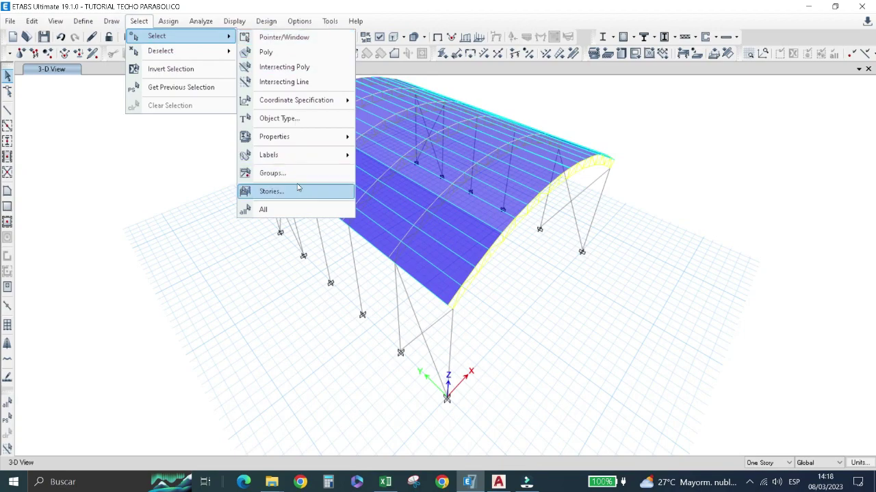
mouse_move(275, 136)
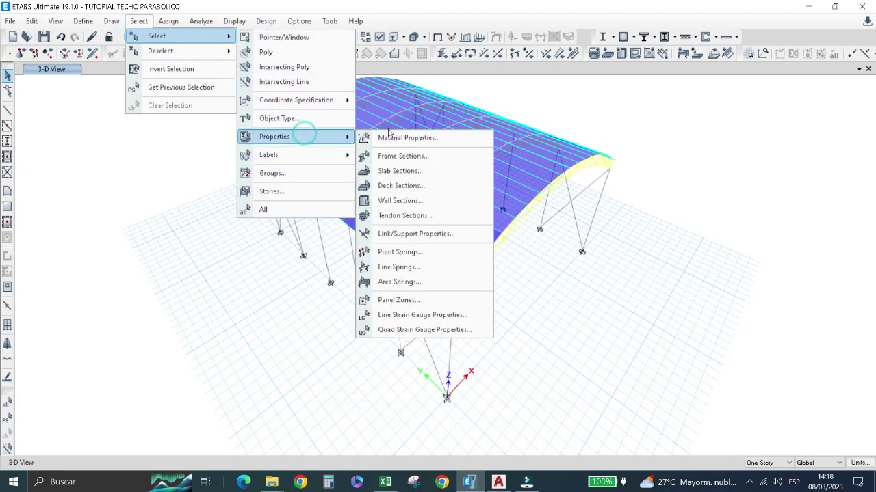
left_click(401, 156)
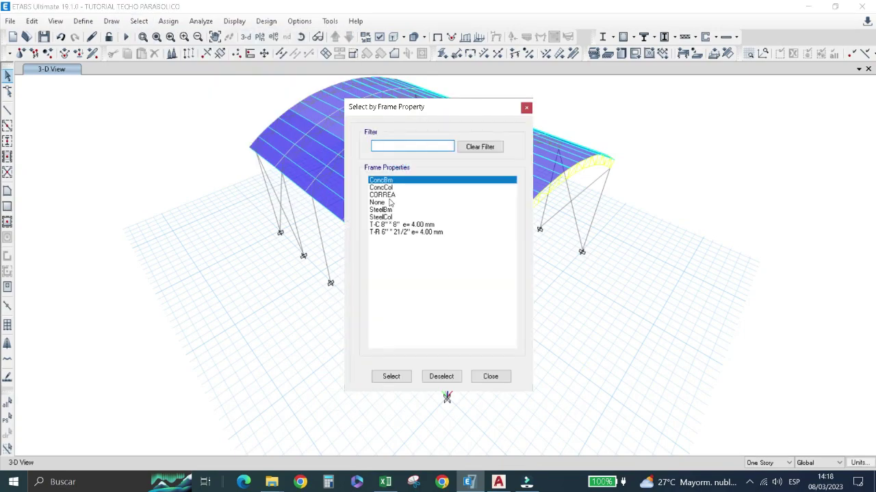
left_click(383, 195)
left_click(391, 377)
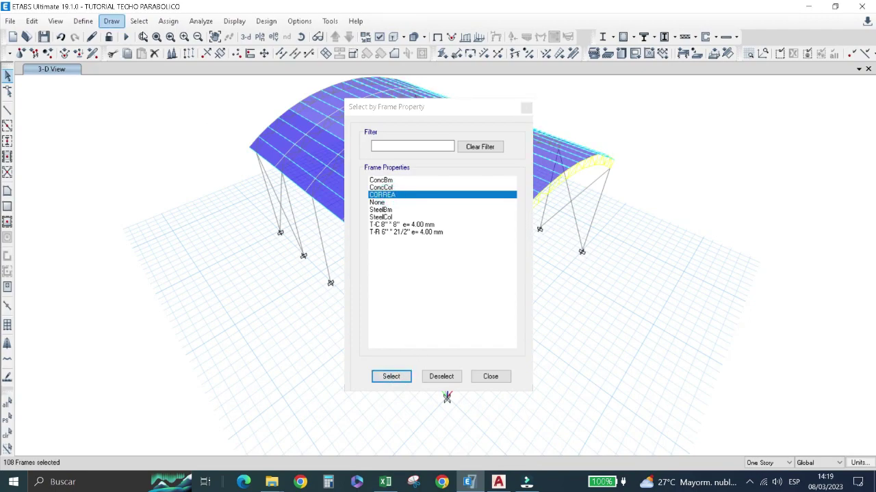
left_click(526, 108)
left_click(168, 22)
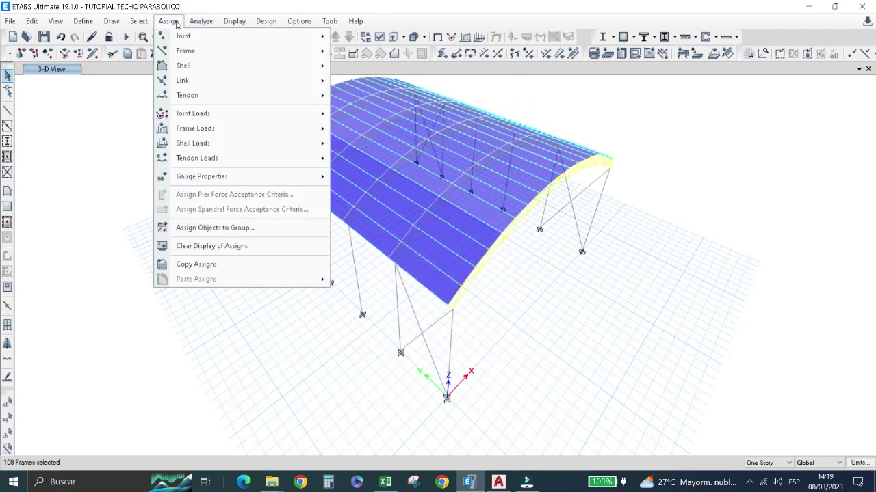
mouse_move(185, 51)
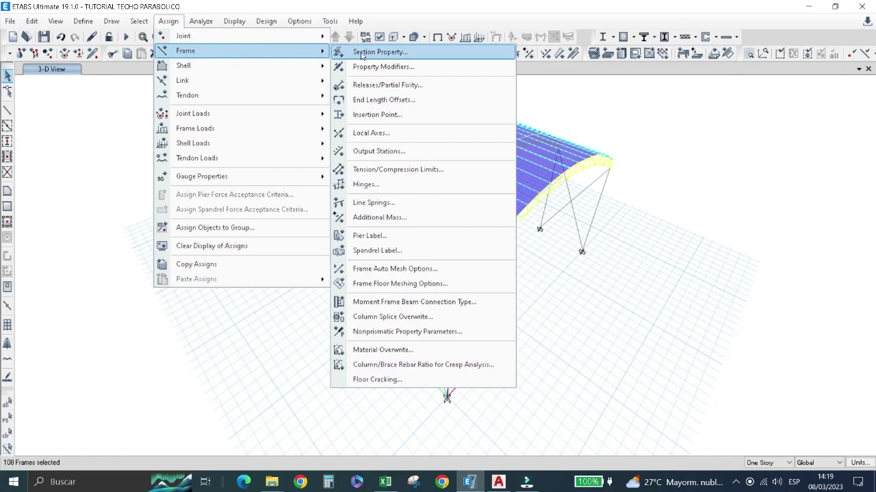
left_click(363, 55)
left_click(526, 99)
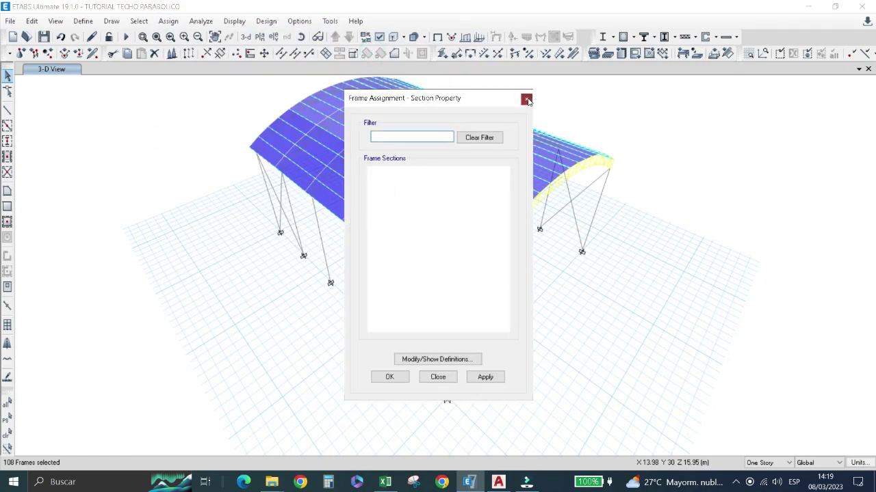
left_click(168, 21)
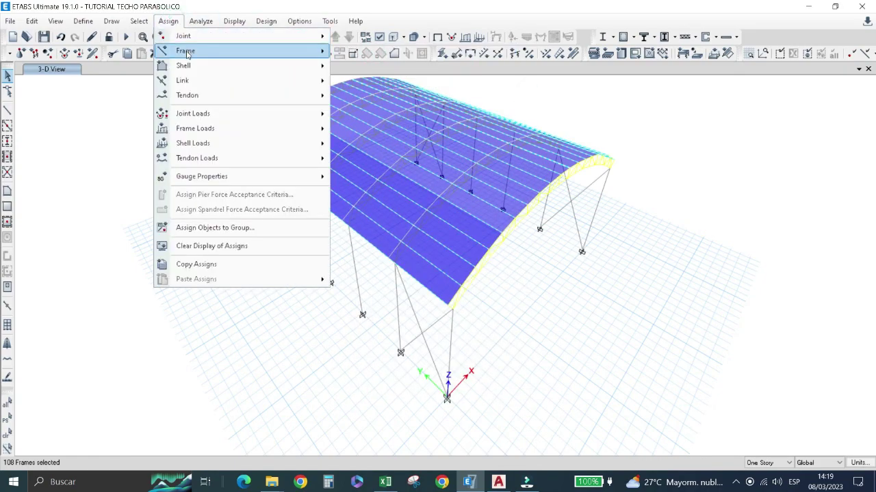
mouse_move(185, 51)
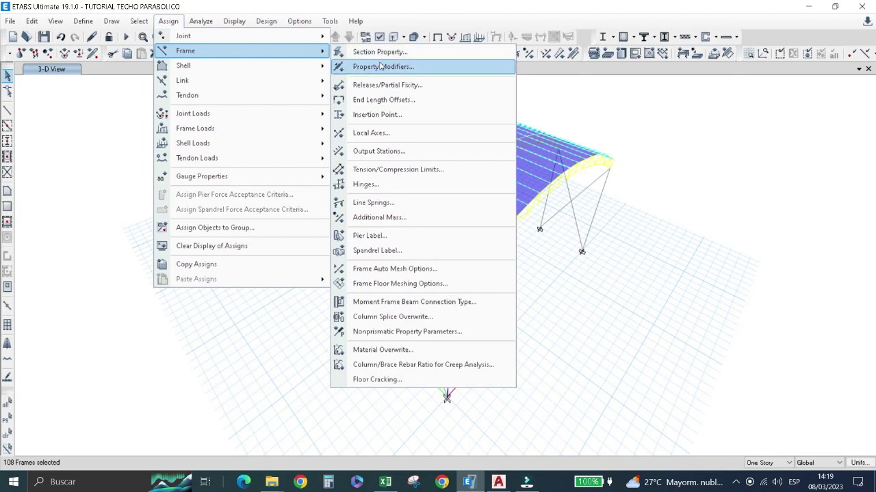
left_click(71, 176)
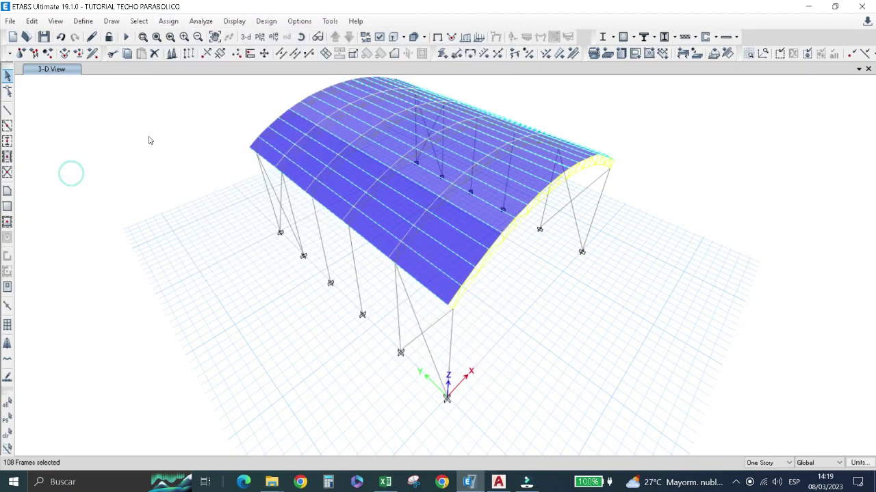
Change the CORREA frame section's material to A572Gr50.
left_click(82, 21)
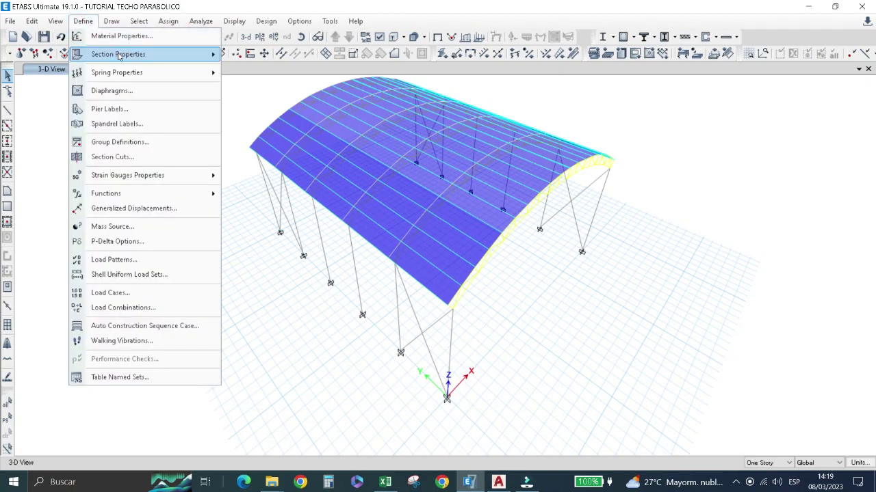
left_click(262, 57)
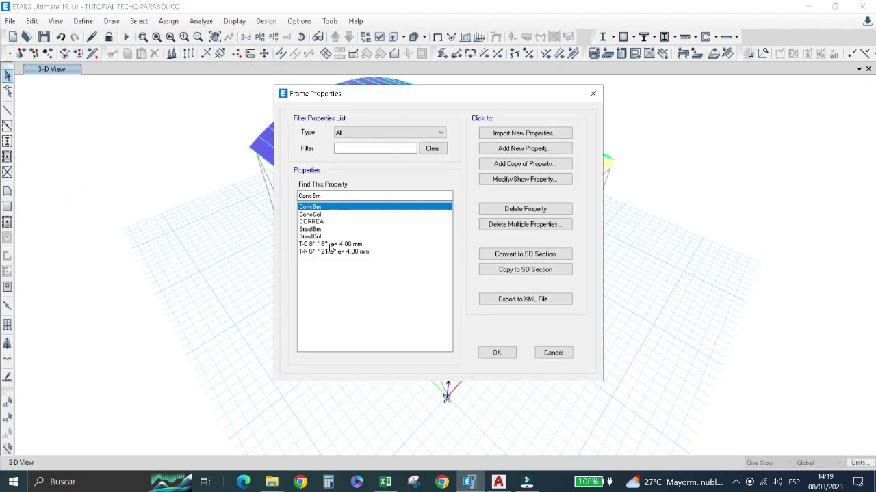
left_click(312, 221)
left_click(519, 181)
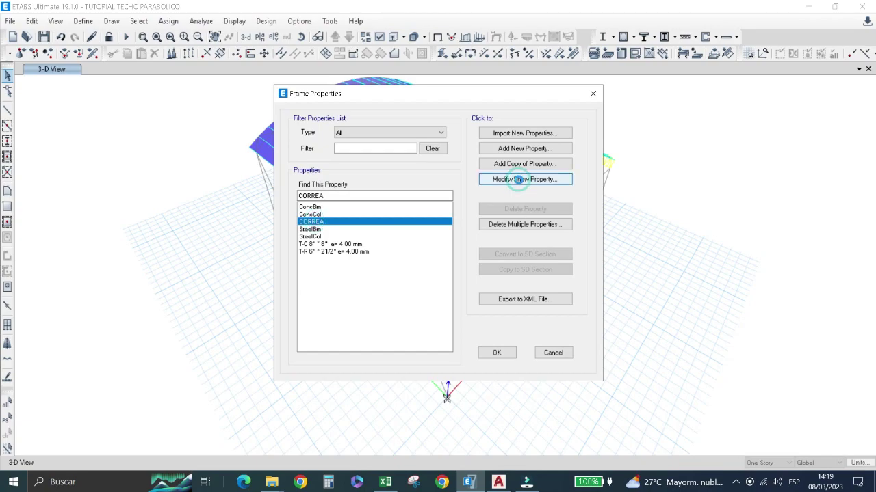
left_click(453, 130)
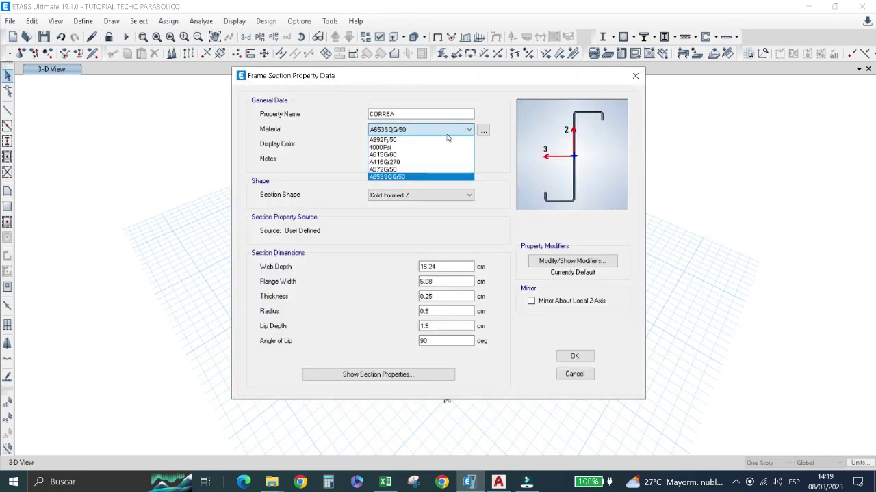
left_click(387, 169)
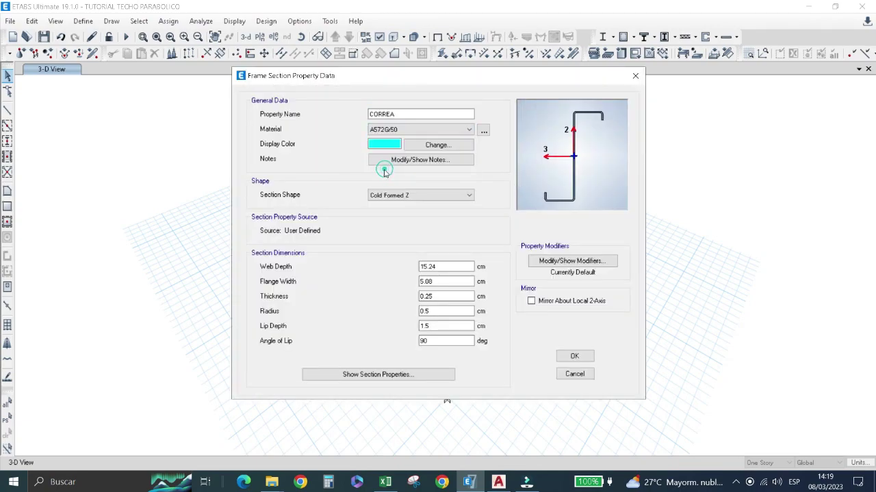
left_click(573, 356)
left_click(500, 355)
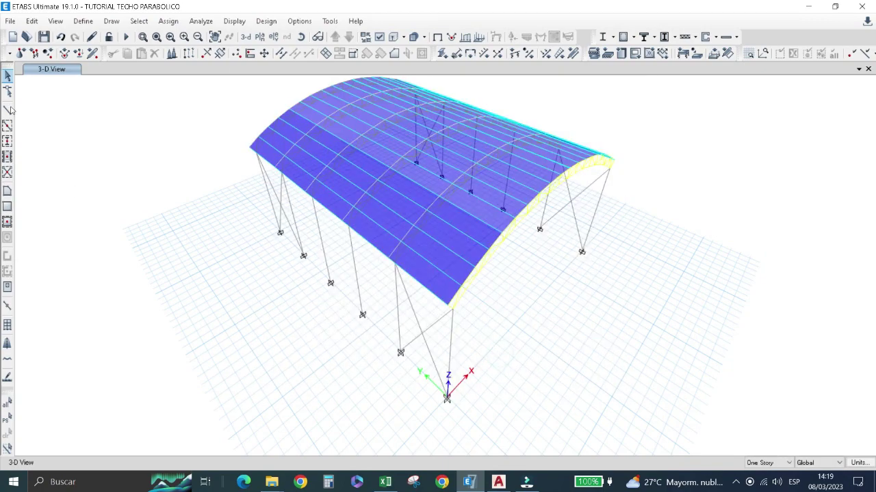
Rerun the analysis and AISC 360-16 steel design check, accepting reiteration of analysis and design.
left_click(125, 38)
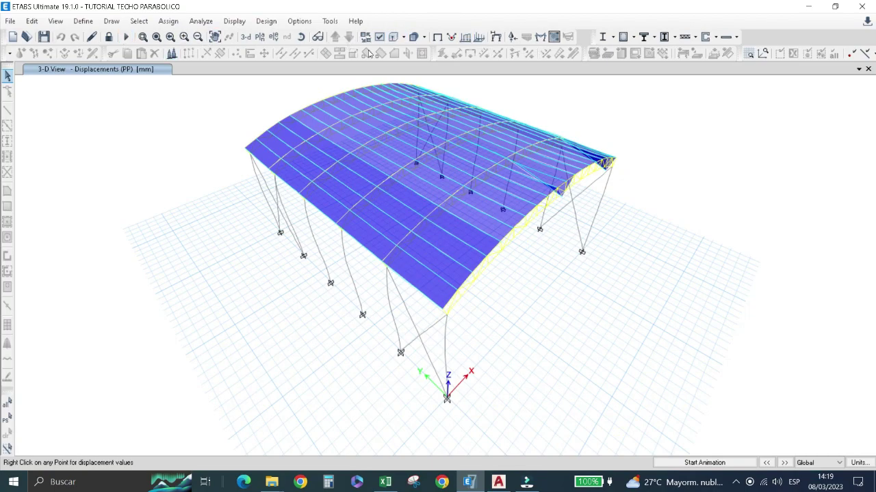
left_click(602, 37)
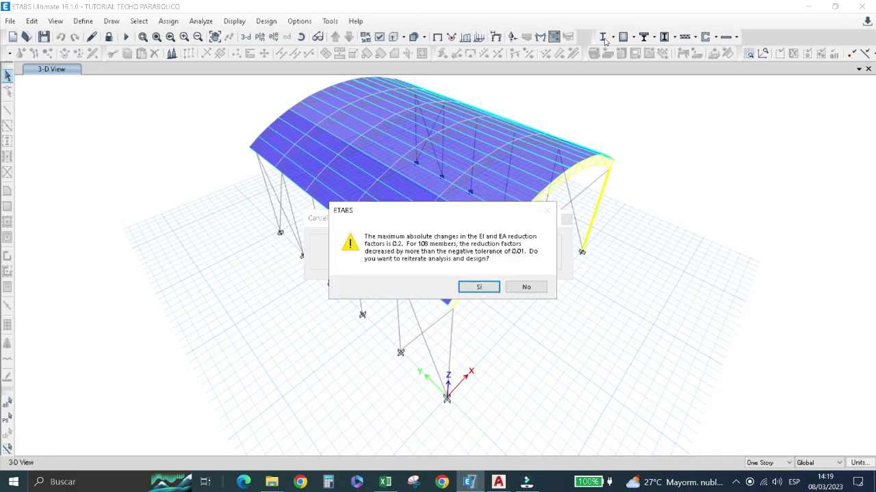
left_click(481, 286)
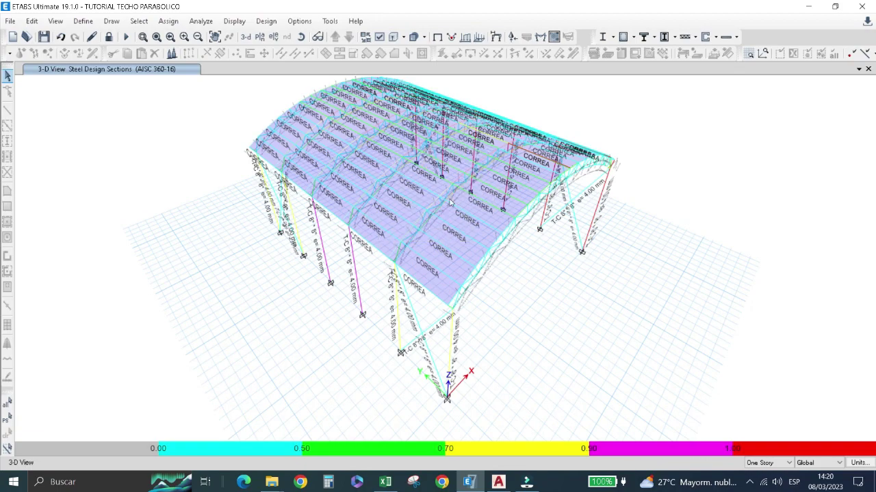
Review purlin B179's stress check, including its deflection ratios.
left_click(414, 206)
right_click(415, 205)
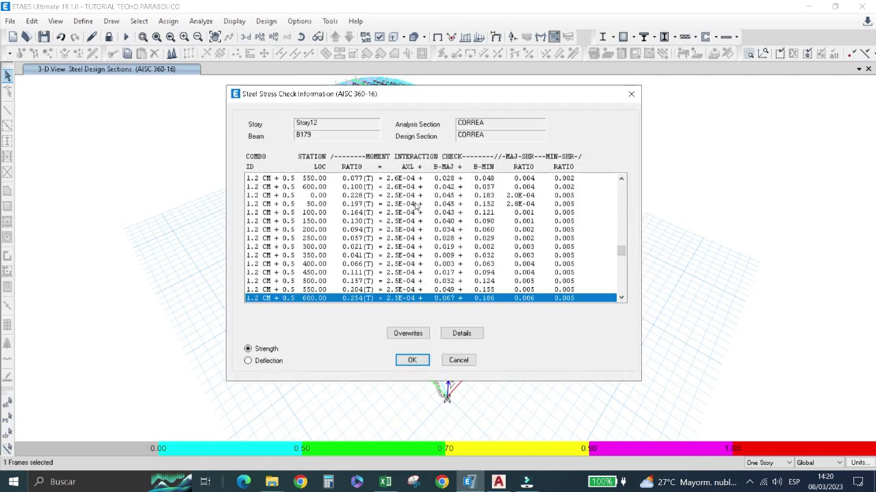
left_click(638, 91)
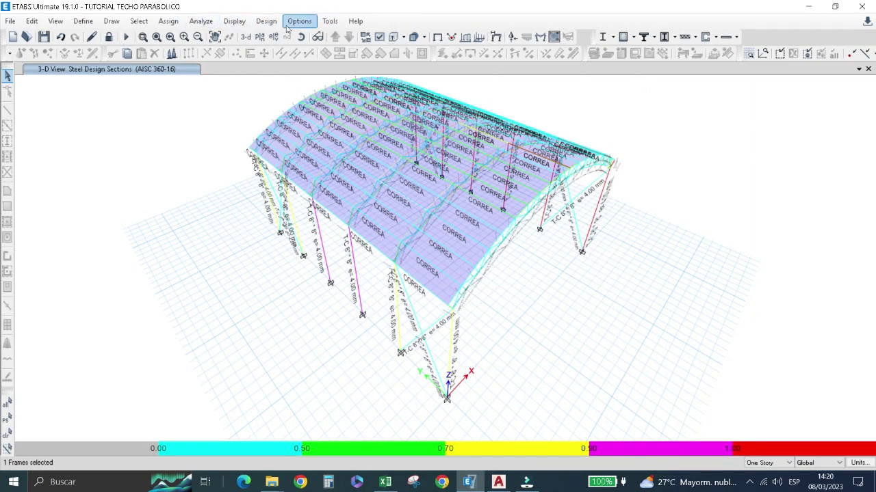
left_click(413, 205)
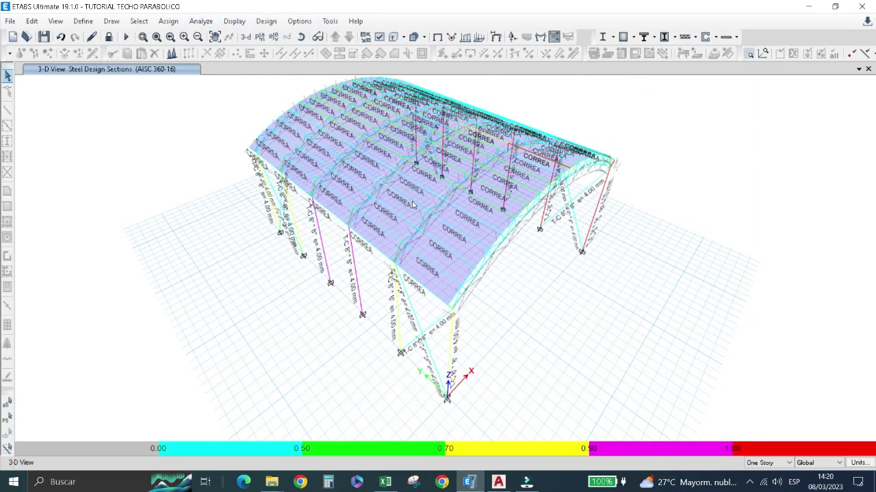
right_click(412, 205)
left_click(261, 361)
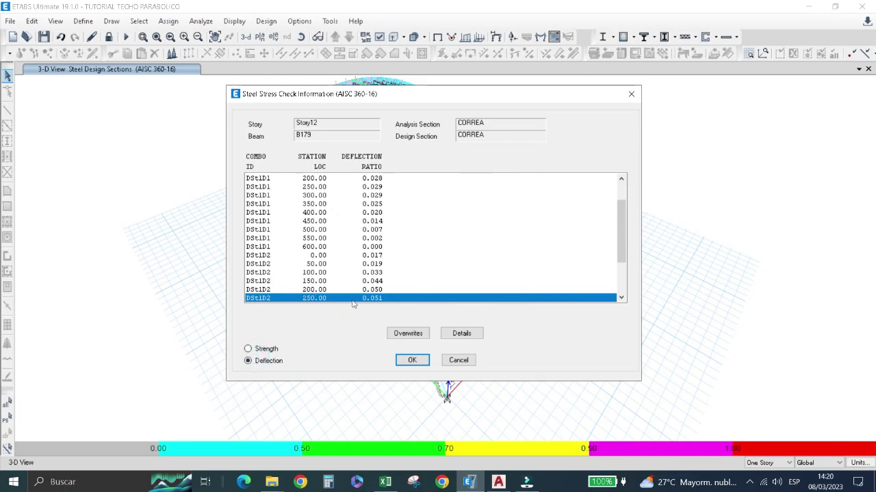
left_click(412, 359)
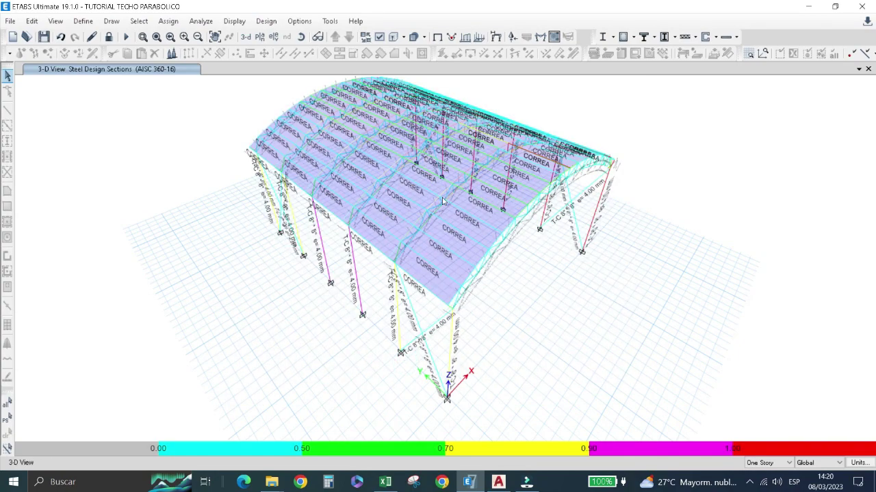
Orbit to a side view, check column C2's stress ratio peaking at 1.031, then request unlocking.
left_click(297, 43)
mouse_move(526, 274)
left_mouse_down()
mouse_move(287, 214)
mouse_move(406, 229)
mouse_move(518, 212)
mouse_move(482, 191)
mouse_move(321, 196)
mouse_move(331, 258)
mouse_move(499, 232)
mouse_move(529, 219)
mouse_move(470, 203)
left_mouse_up()
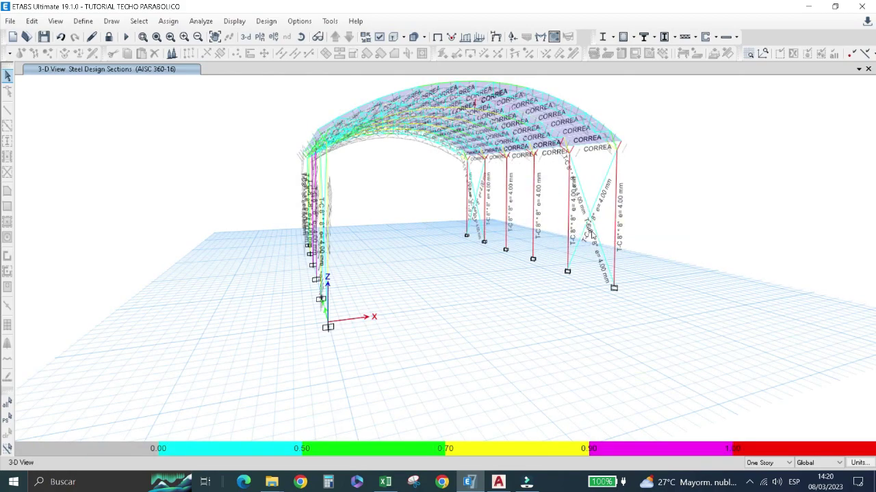
right_click(615, 239)
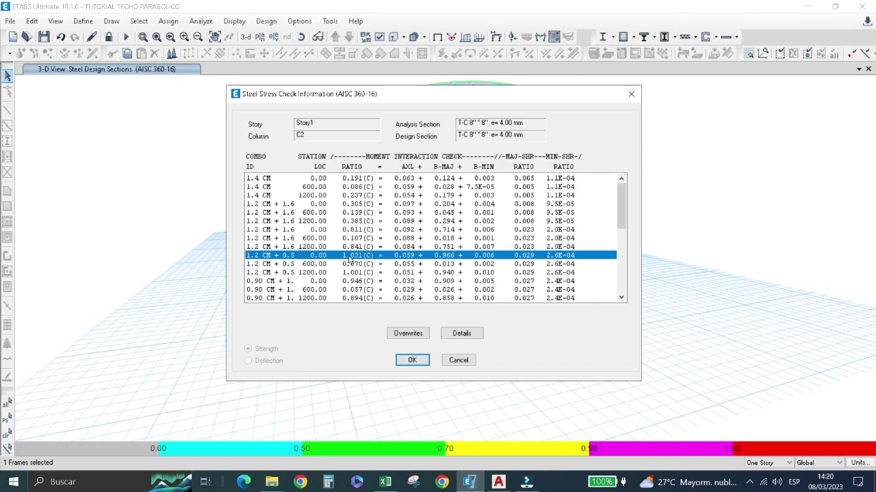
left_click(412, 360)
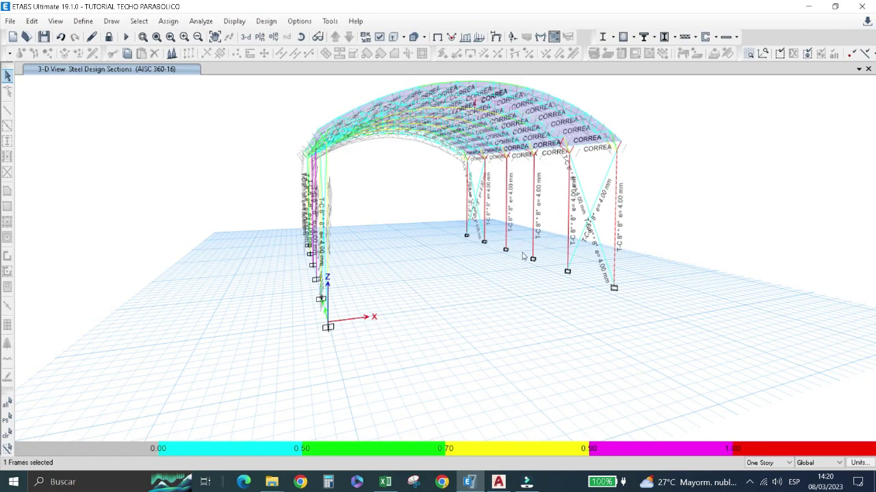
left_click(108, 37)
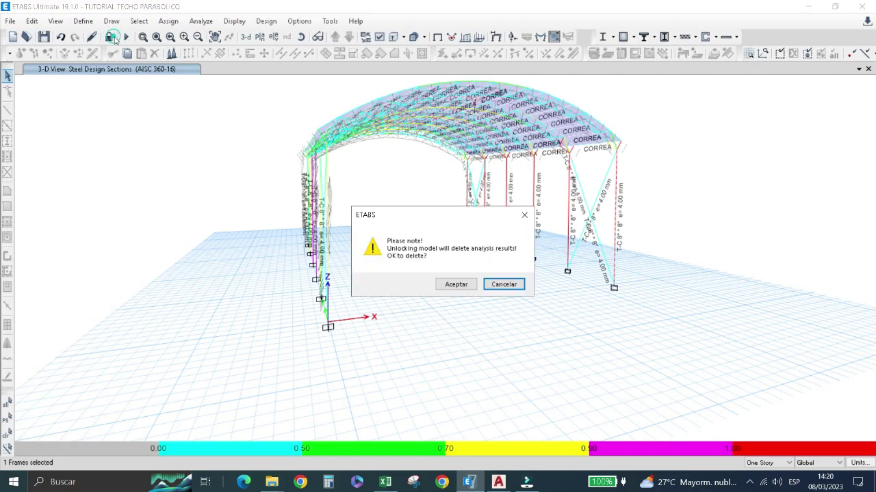
Unlock the model and open the T-C 8"x8" tube column frame section for modification.
left_click(457, 285)
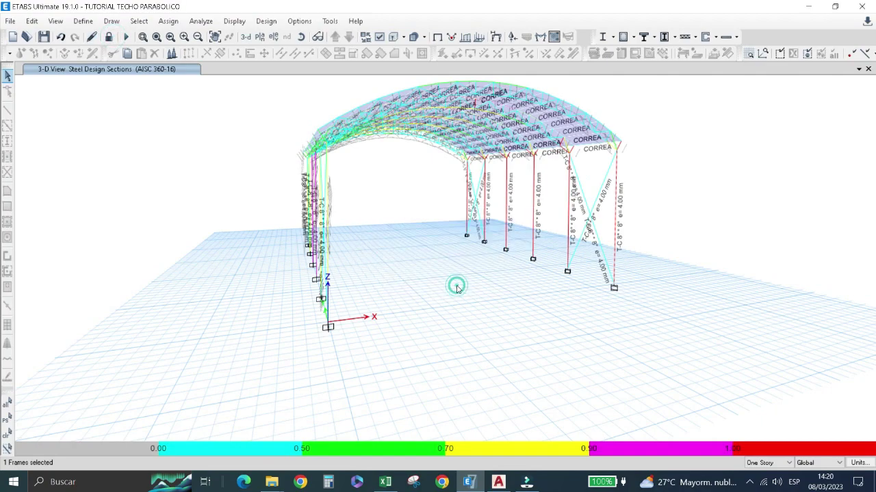
left_click(91, 23)
mouse_move(118, 54)
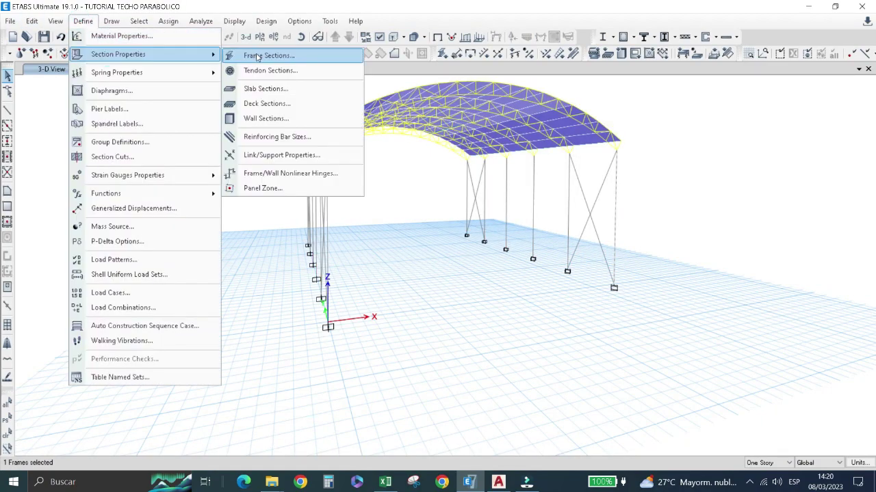
left_click(258, 57)
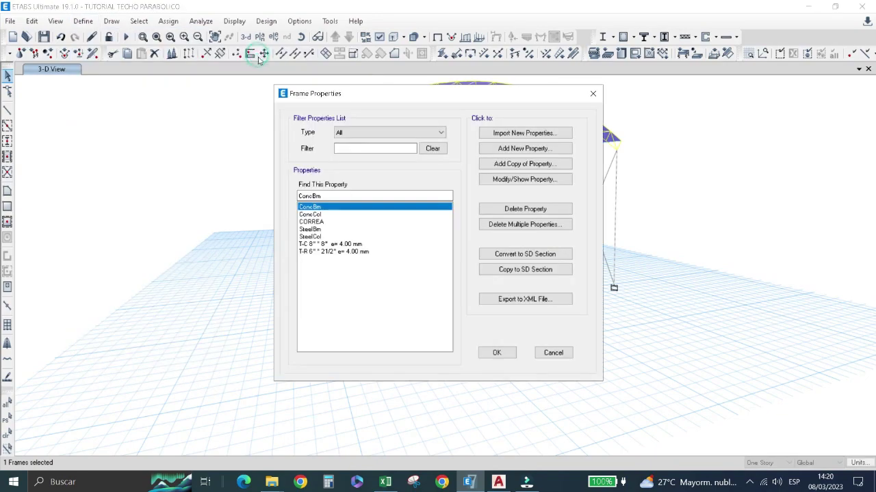
left_click(320, 244)
left_click(520, 179)
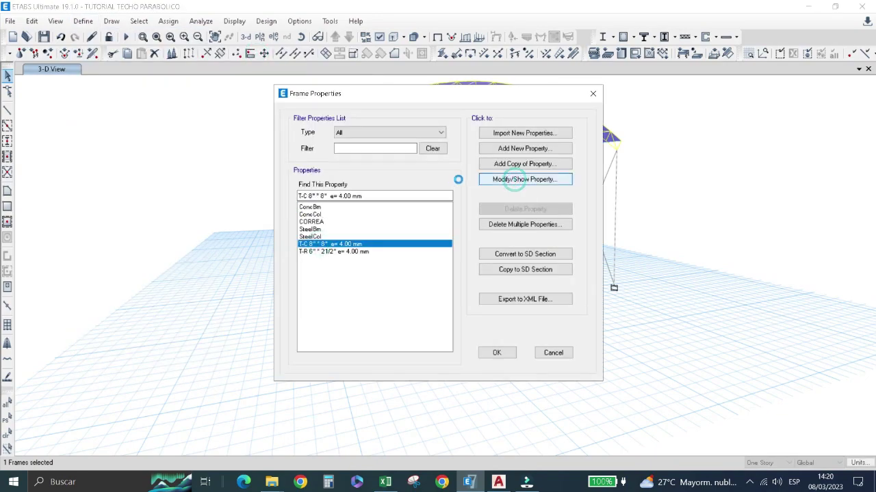
Set the tube's flange and web thickness to 0.6 cm, rename it e= 6.00 mm, and rerun the analysis.
left_click(429, 296)
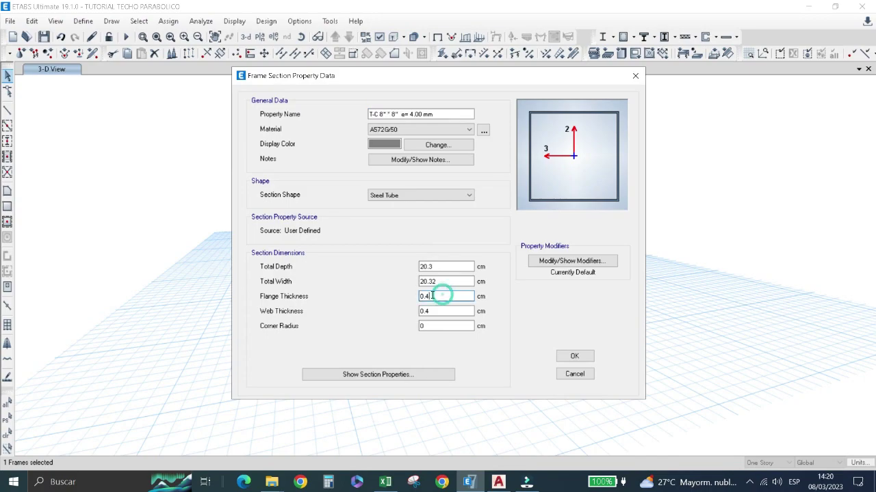
type("6")
left_click(434, 312)
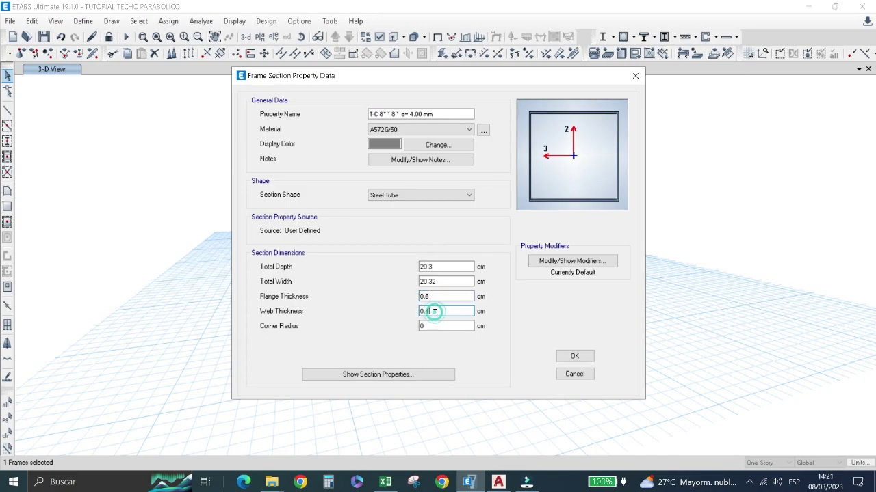
type("0.6")
left_click(413, 114)
type("6")
left_click(569, 357)
left_click(497, 354)
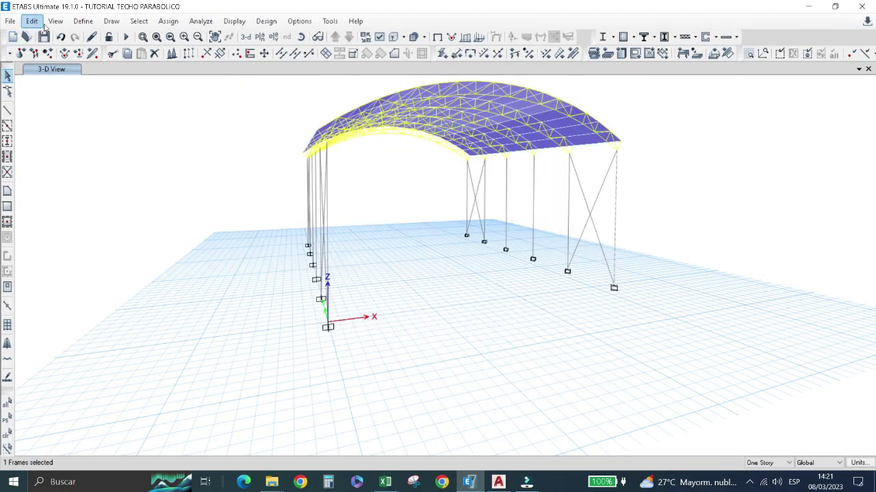
left_click(126, 36)
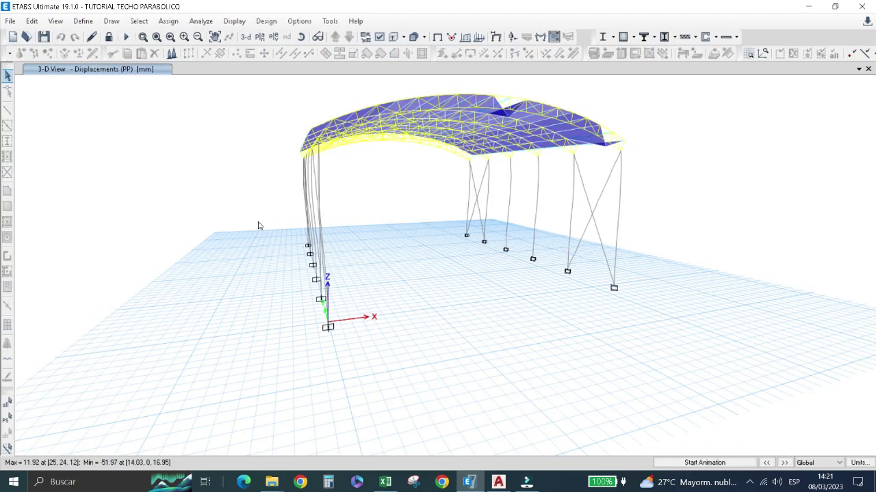
Run the AISC 360-16 steel design check and view the results looking through the arch.
left_click(602, 37)
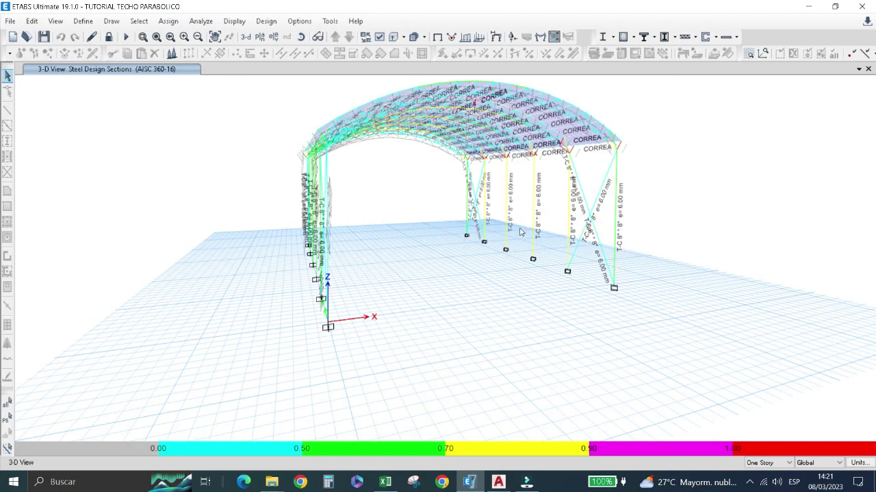
left_click(300, 36)
left_click_drag(416, 238, 492, 264)
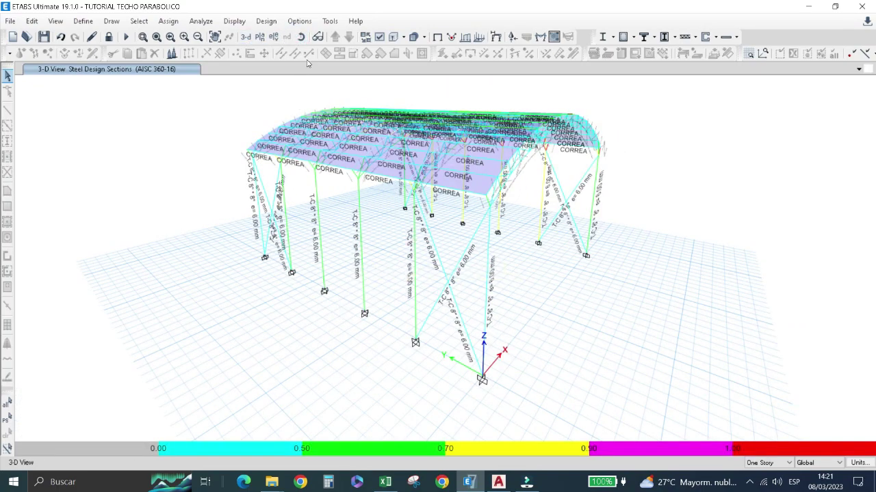
left_click(302, 37)
left_click_drag(604, 250, 494, 241)
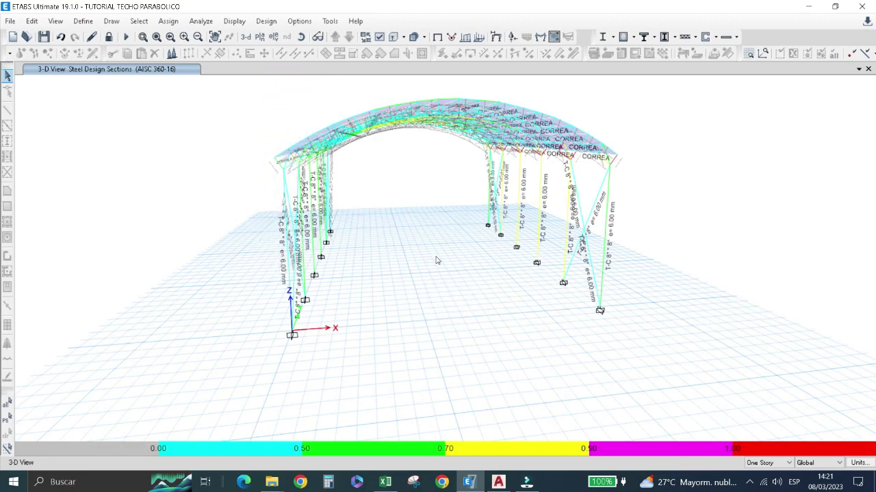
Inspect the stress-ratio colours from side and overview angles, then save the model.
left_click(299, 37)
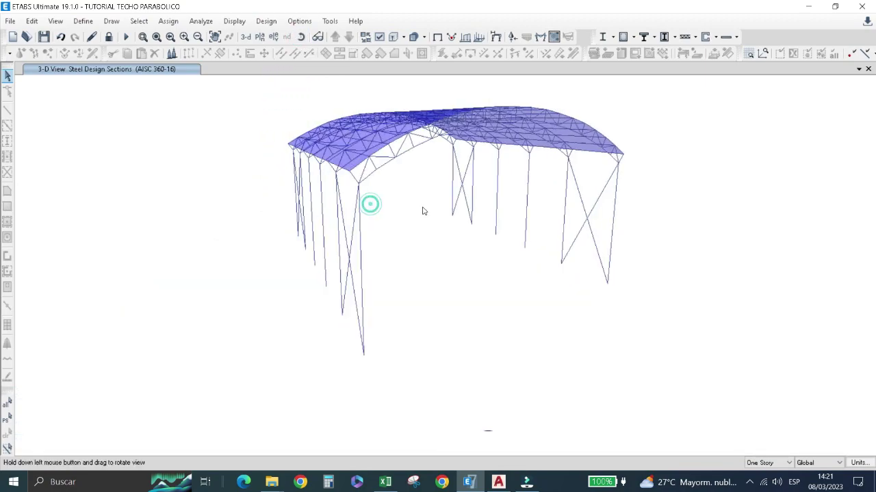
left_click_drag(422, 211, 439, 210)
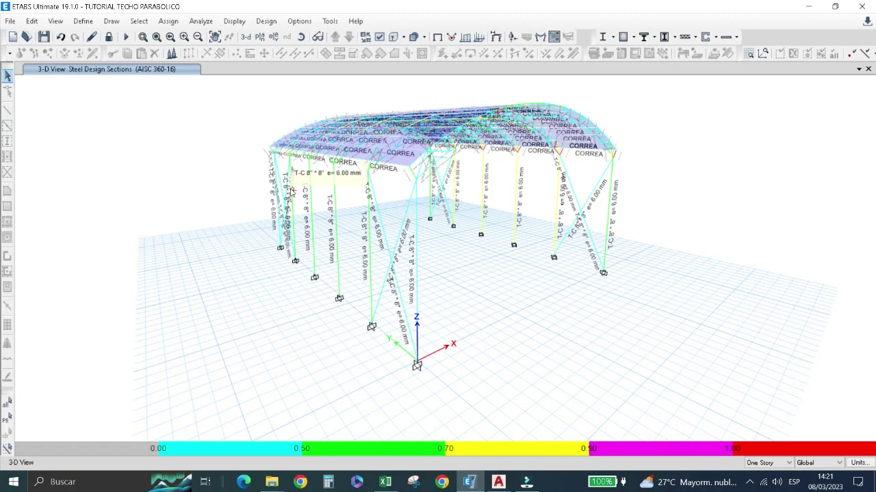
left_click(301, 37)
mouse_move(314, 165)
left_mouse_down()
mouse_move(347, 227)
mouse_move(287, 210)
left_mouse_up()
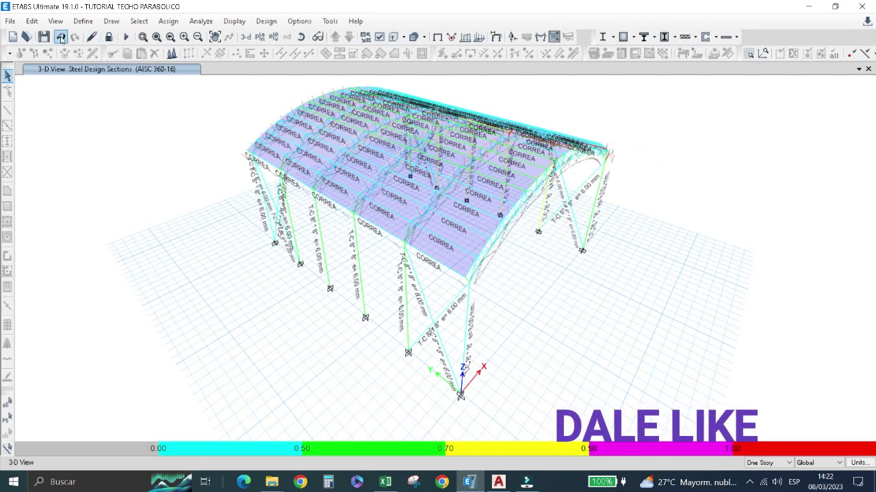
left_click(43, 37)
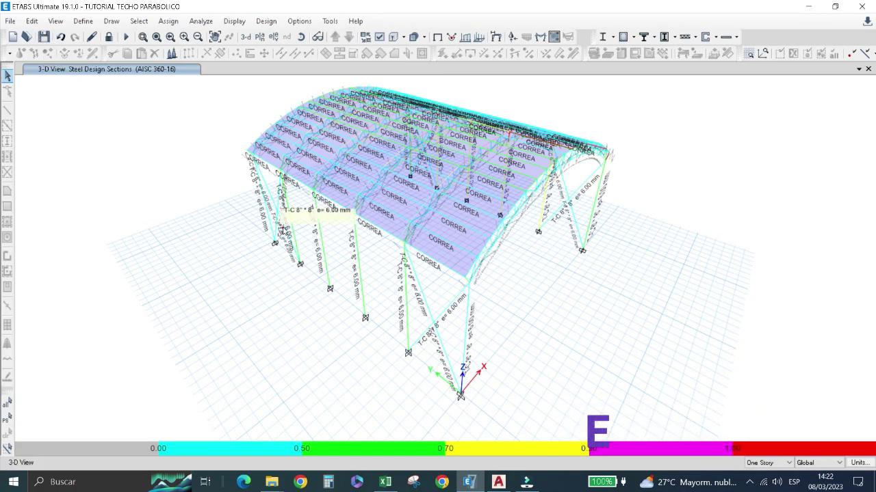